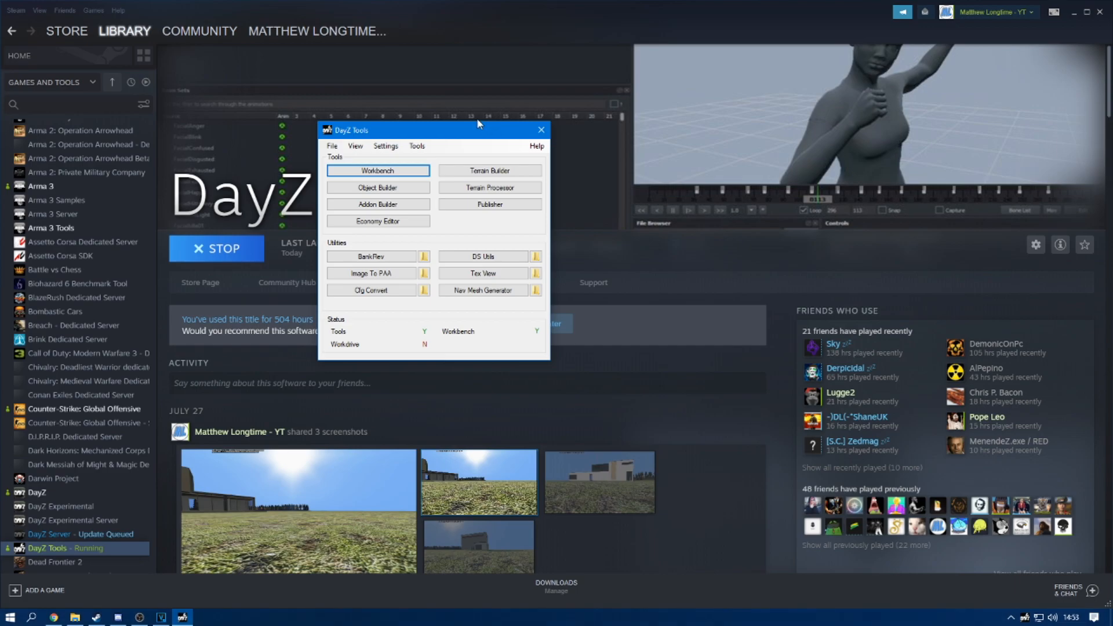
pyautogui.click(422, 147)
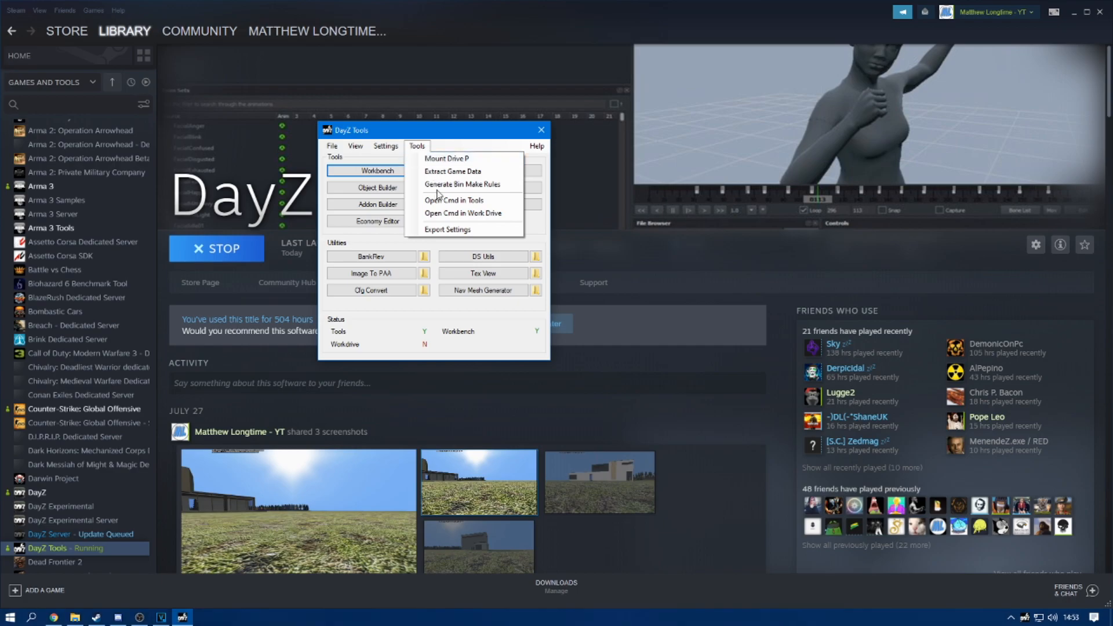
pyautogui.click(446, 170)
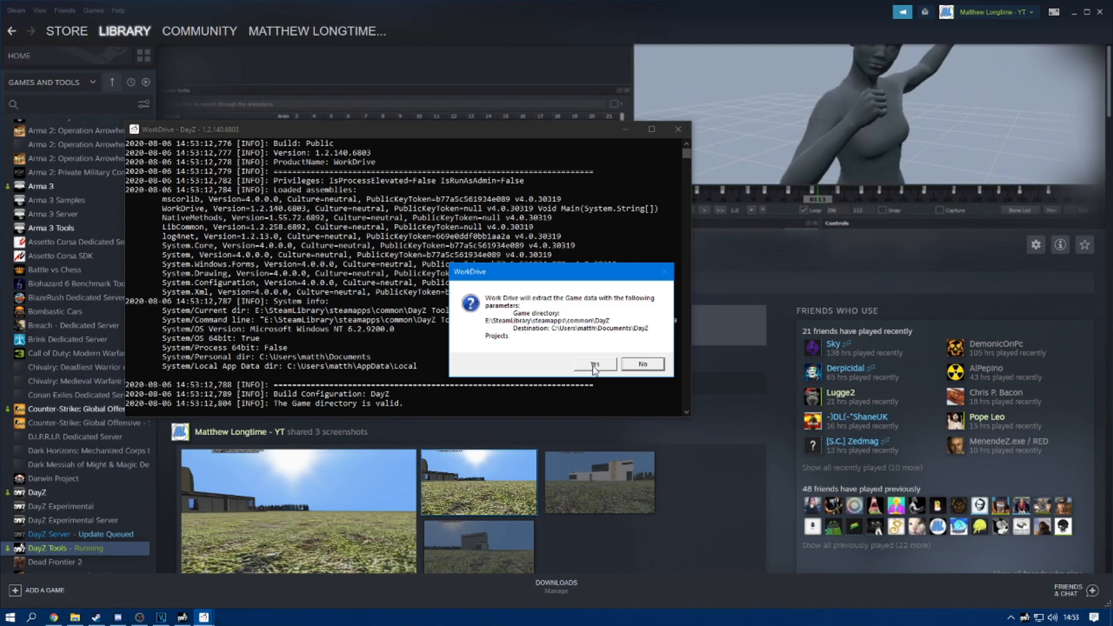
pyautogui.click(645, 364)
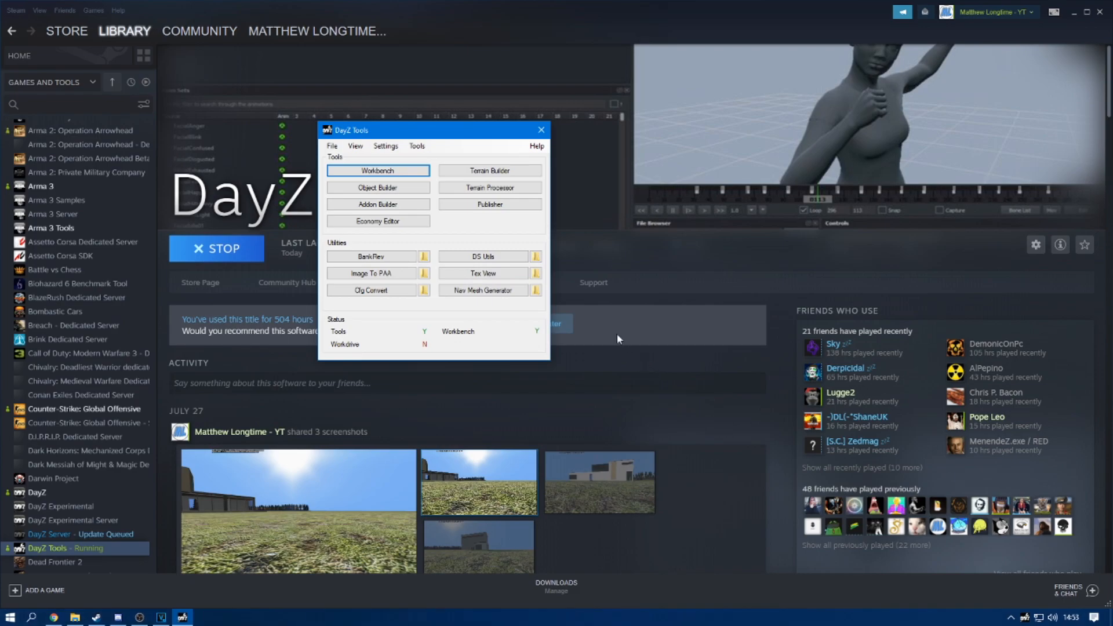
# - Mount the P: work drive and bring up its folder contents in File Explorer beside DayZ Tools
pyautogui.click(417, 146)
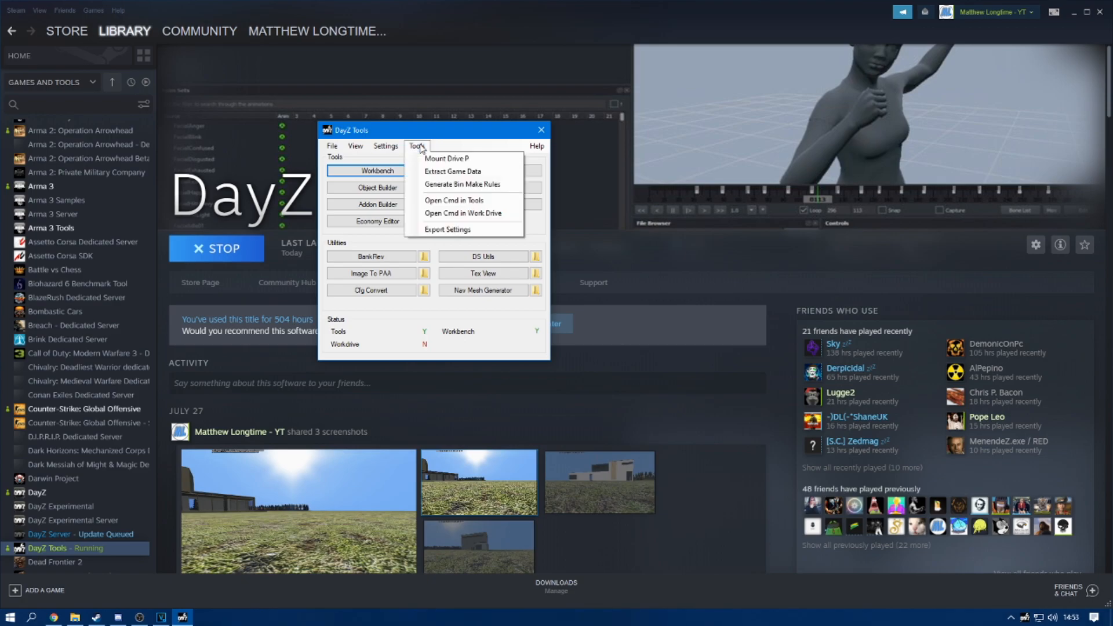
pyautogui.click(425, 159)
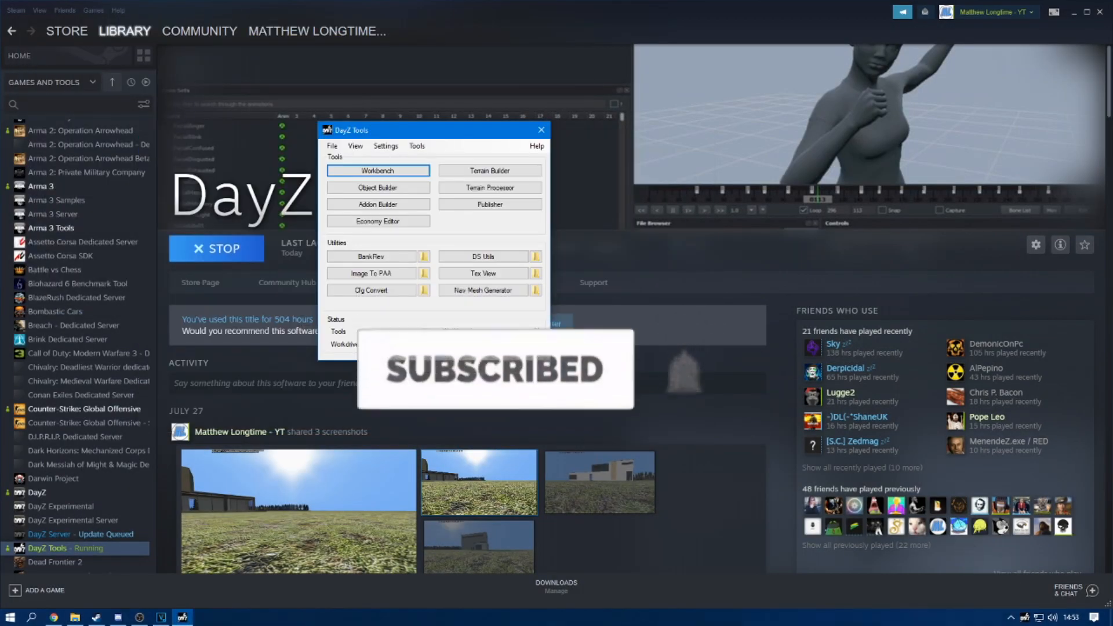
pyautogui.click(84, 622)
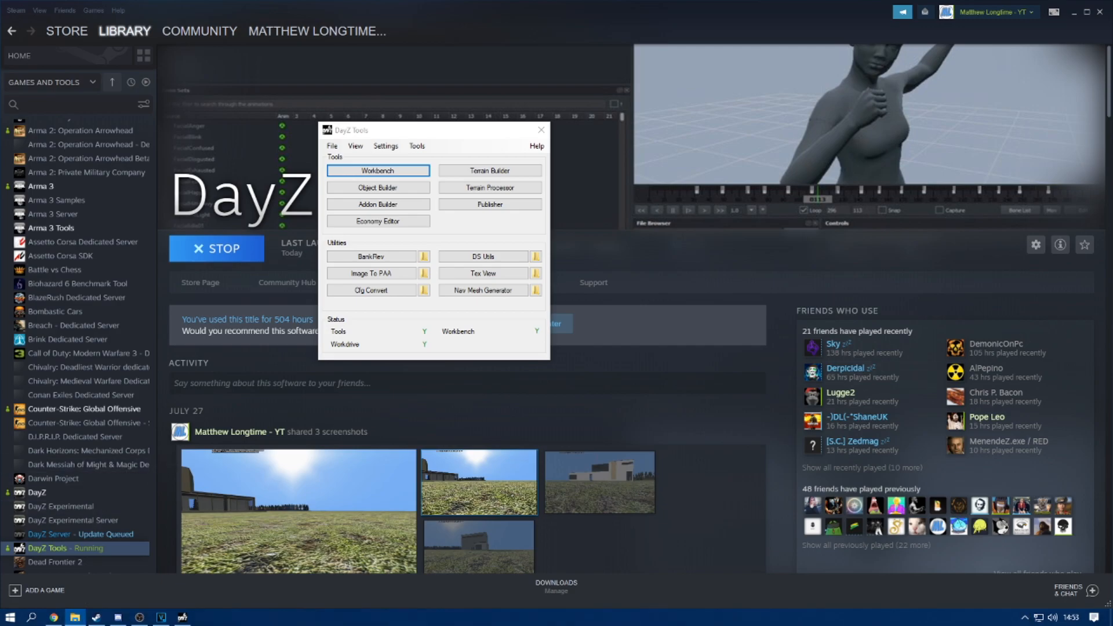
pyautogui.moveTo(1110, 35); pyautogui.dragTo(486, 34)
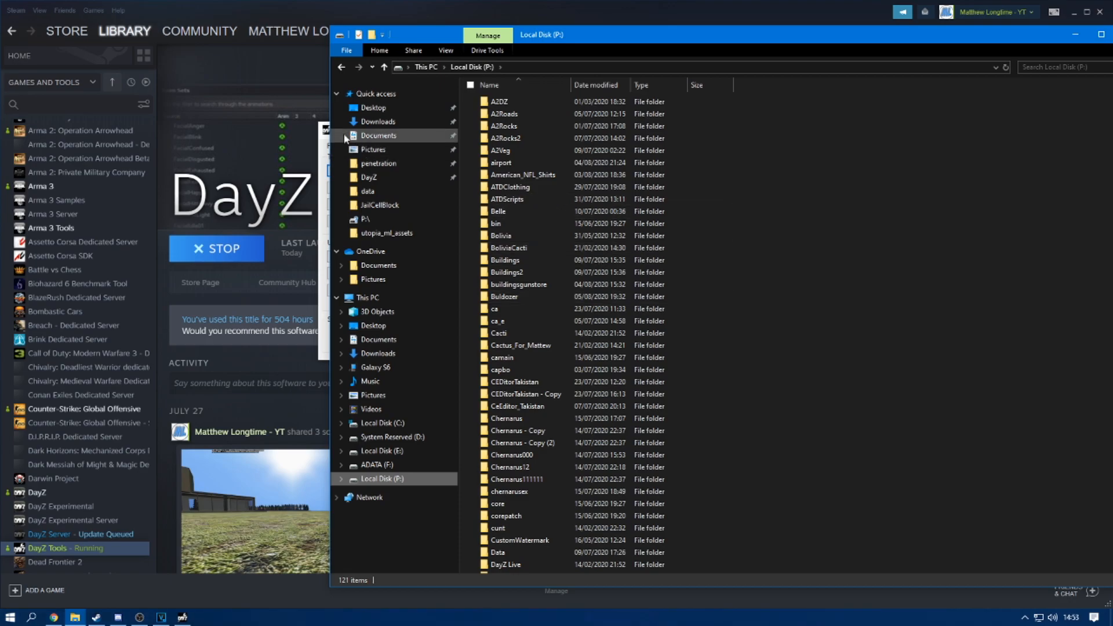
# - Review the General work drive paths and the Launcher options in the DayZ Tools settings without changing them
pyautogui.click(325, 129)
pyautogui.click(444, 142)
pyautogui.click(390, 146)
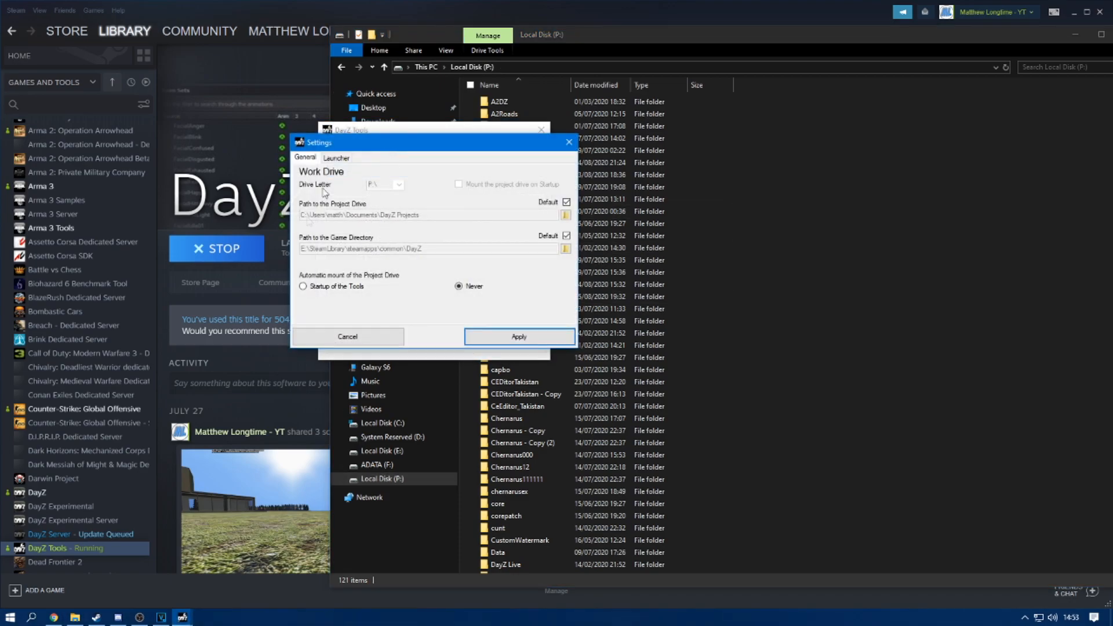
pyautogui.click(337, 158)
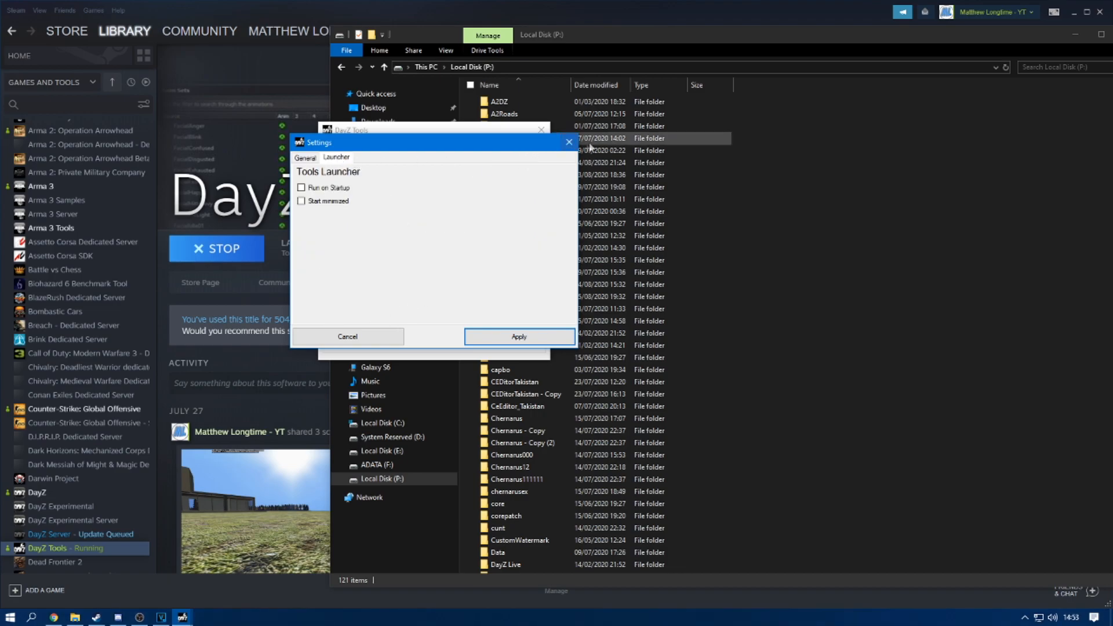
pyautogui.click(569, 142)
pyautogui.click(417, 145)
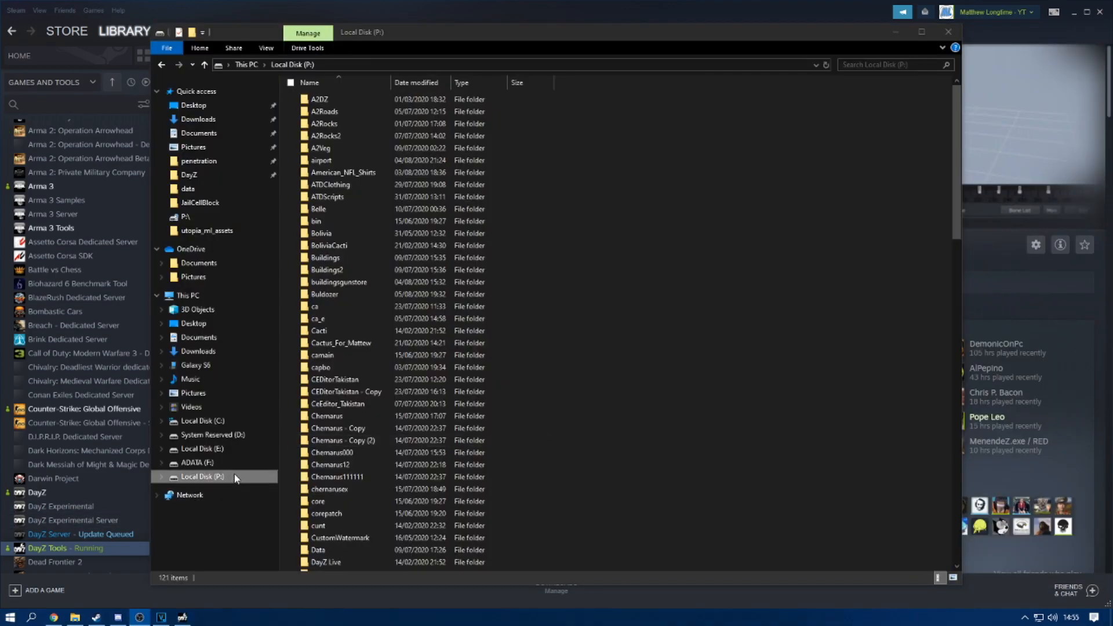
# - Create a new folder named ml_weapon in the root of the P: drive
pyautogui.rightClick(598, 348)
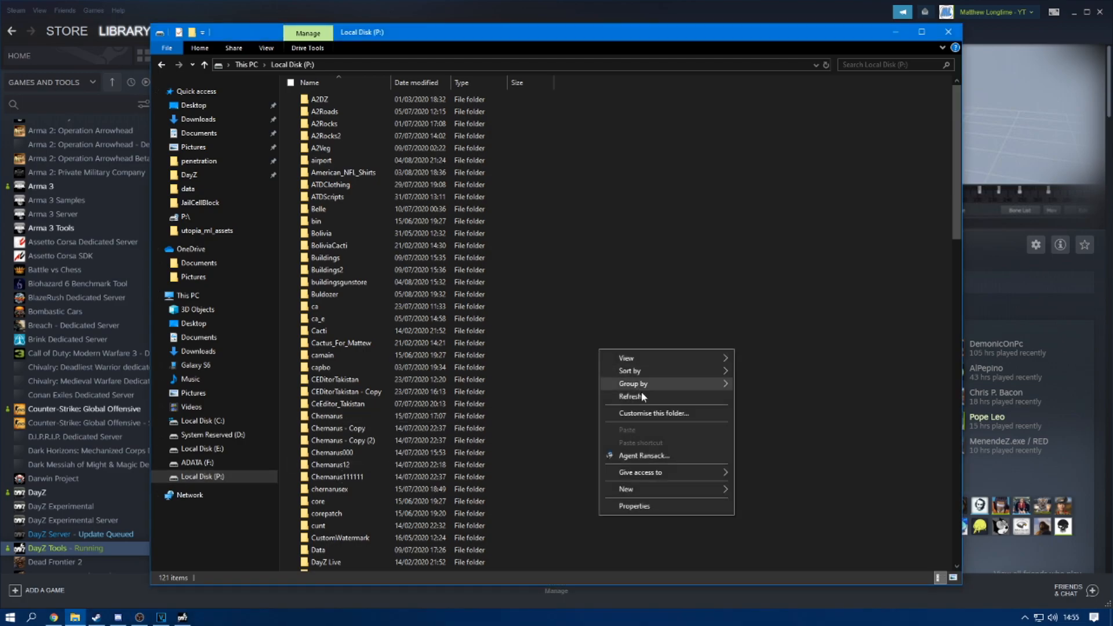
pyautogui.moveTo(666, 486)
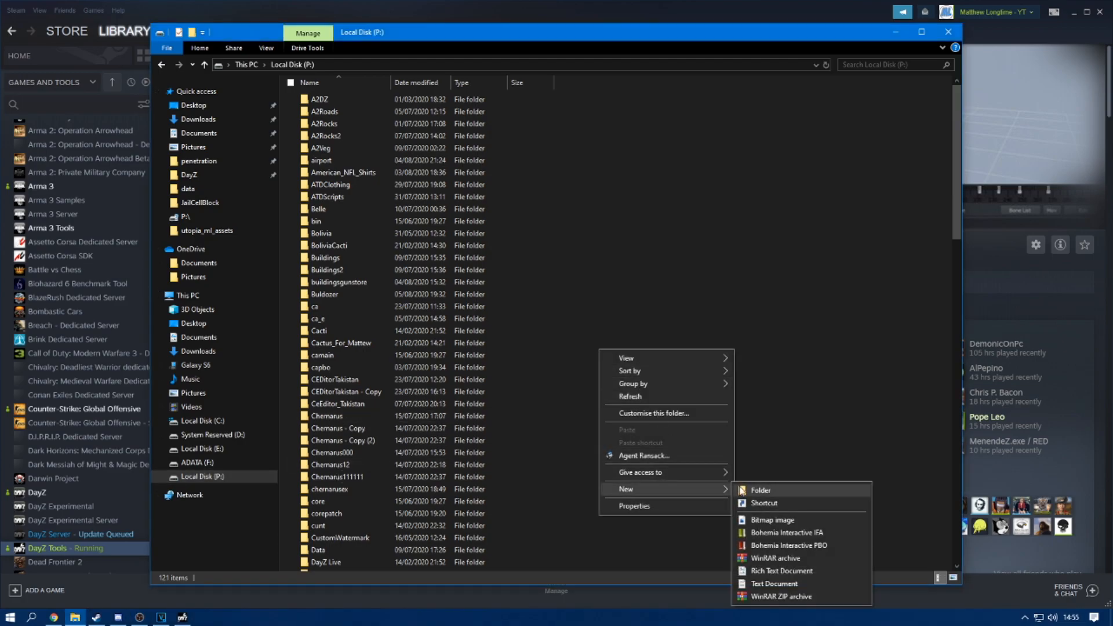
pyautogui.click(744, 490)
pyautogui.write('ml')
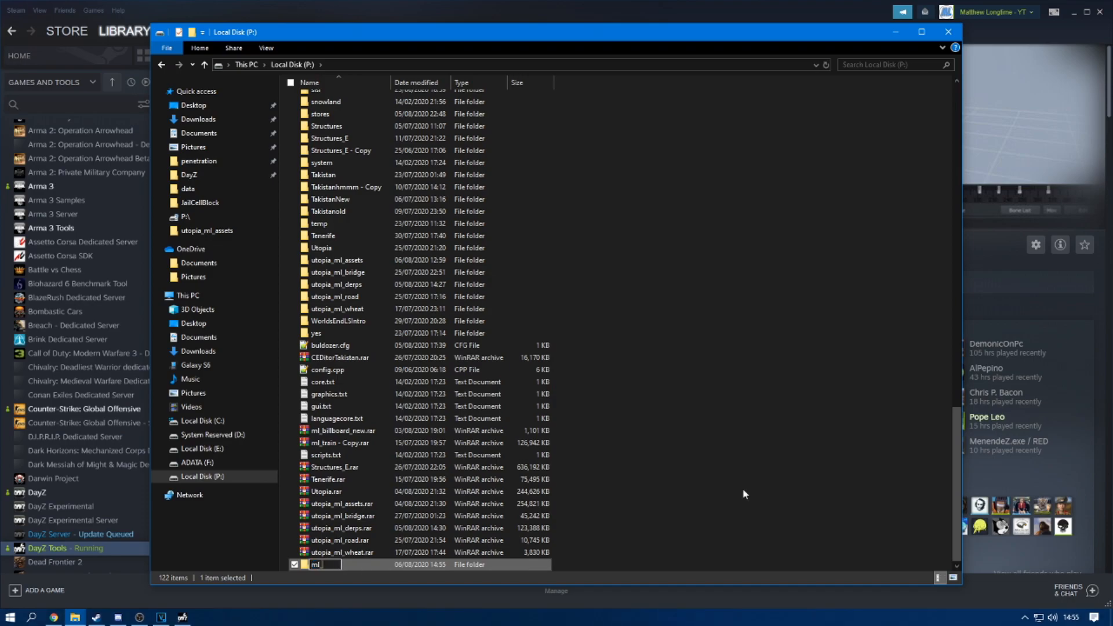
pyautogui.write('_weapon')
pyautogui.press('Return')
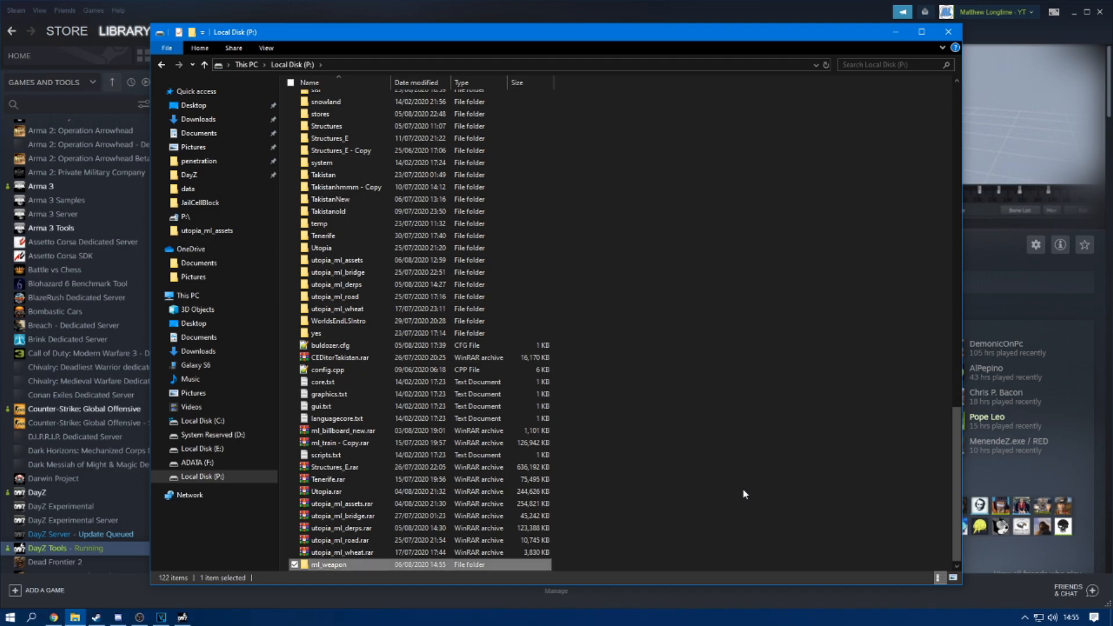
# - Open the ml_weapon folder and create a subfolder named data inside it
pyautogui.press('Return')
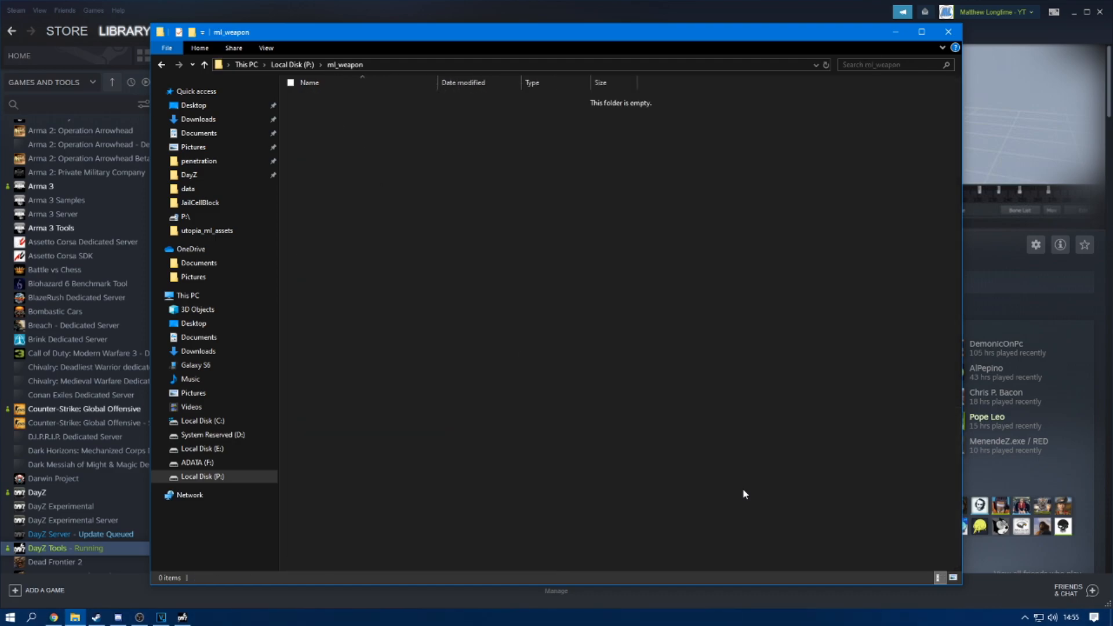
pyautogui.rightClick(800, 387)
pyautogui.moveTo(847, 544)
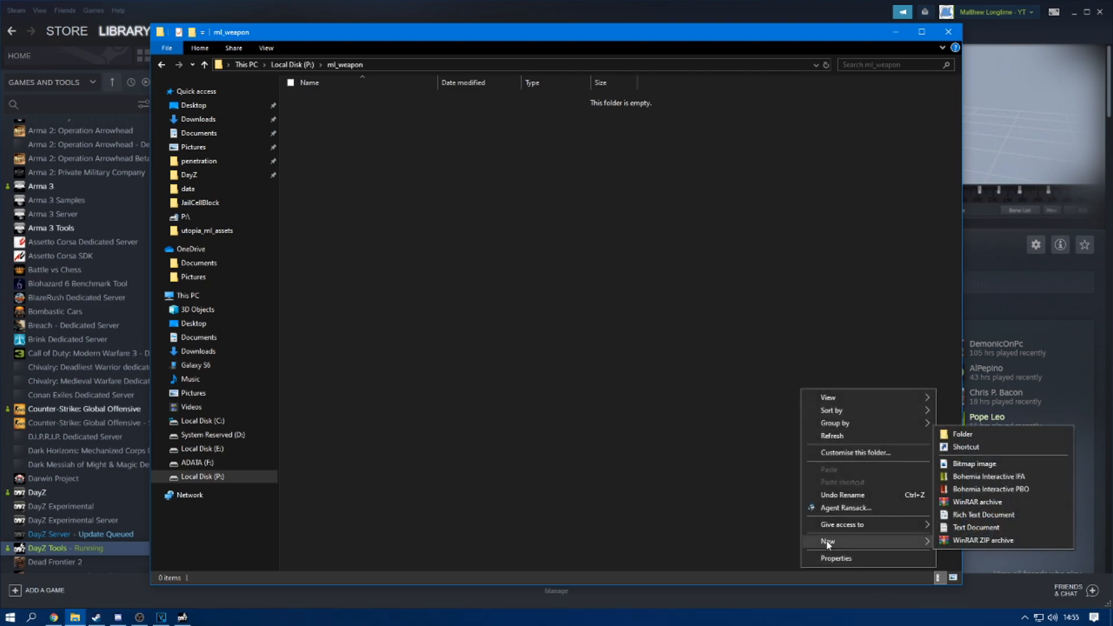
pyautogui.click(969, 437)
pyautogui.write('data')
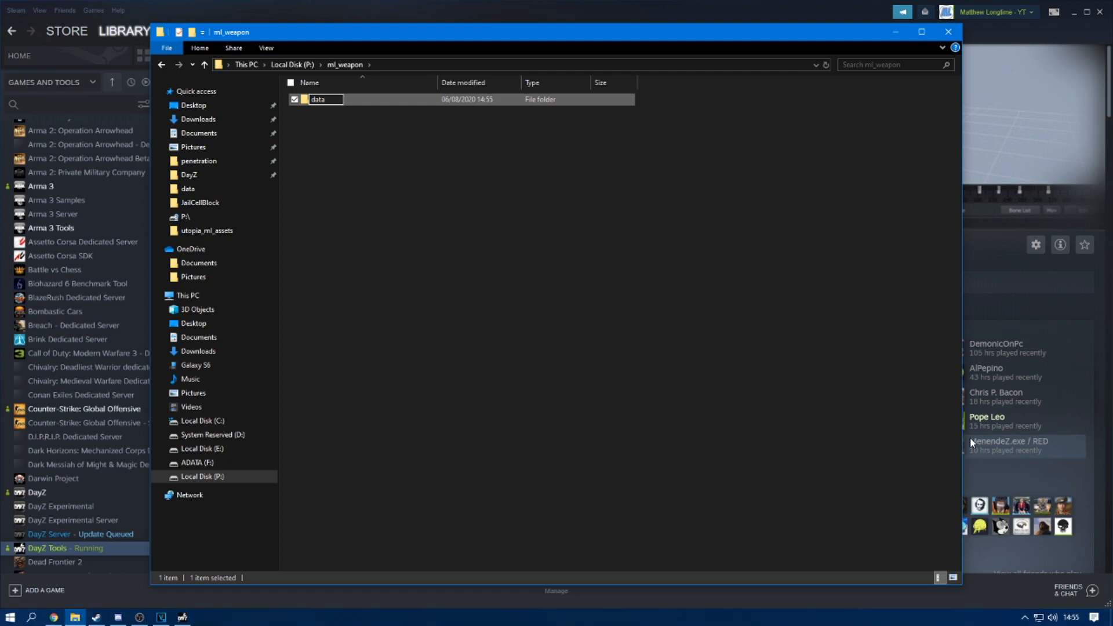
pyautogui.press('Return')
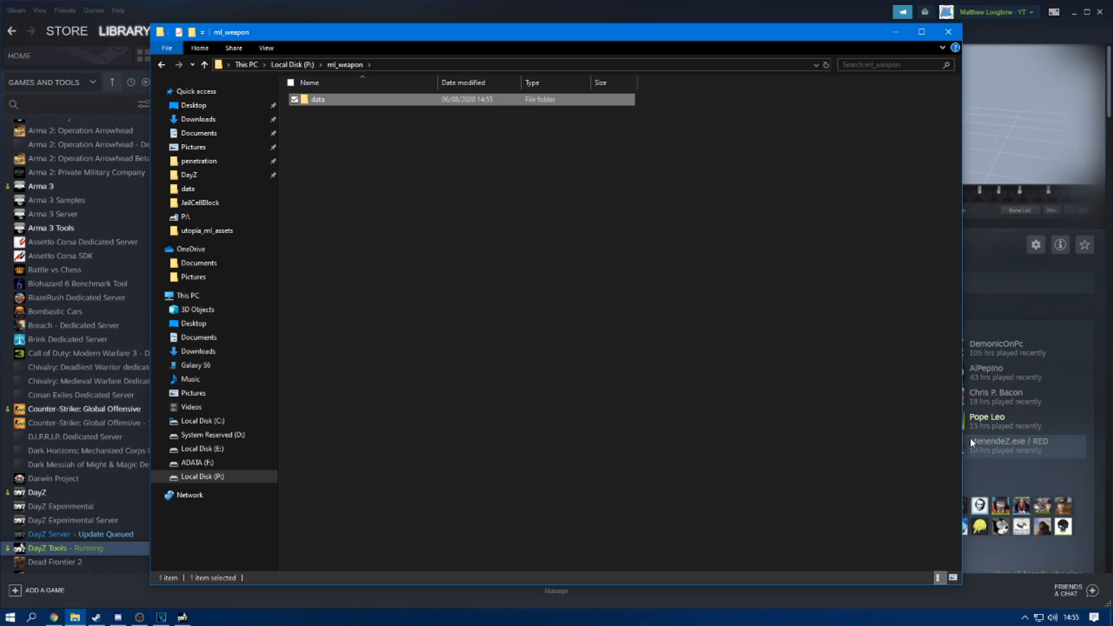
pyautogui.moveTo(757, 345); pyautogui.dragTo(583, 216)
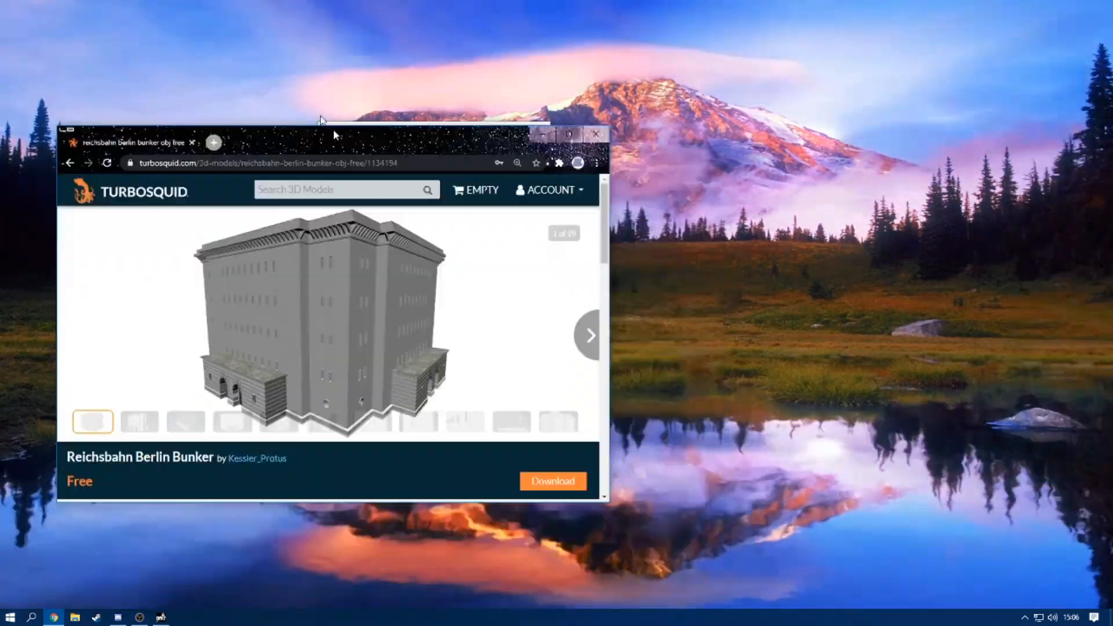
# - Maximize the TurboSquid browser window and search the 3D models for knife
pyautogui.moveTo(334, 134); pyautogui.dragTo(319, 1)
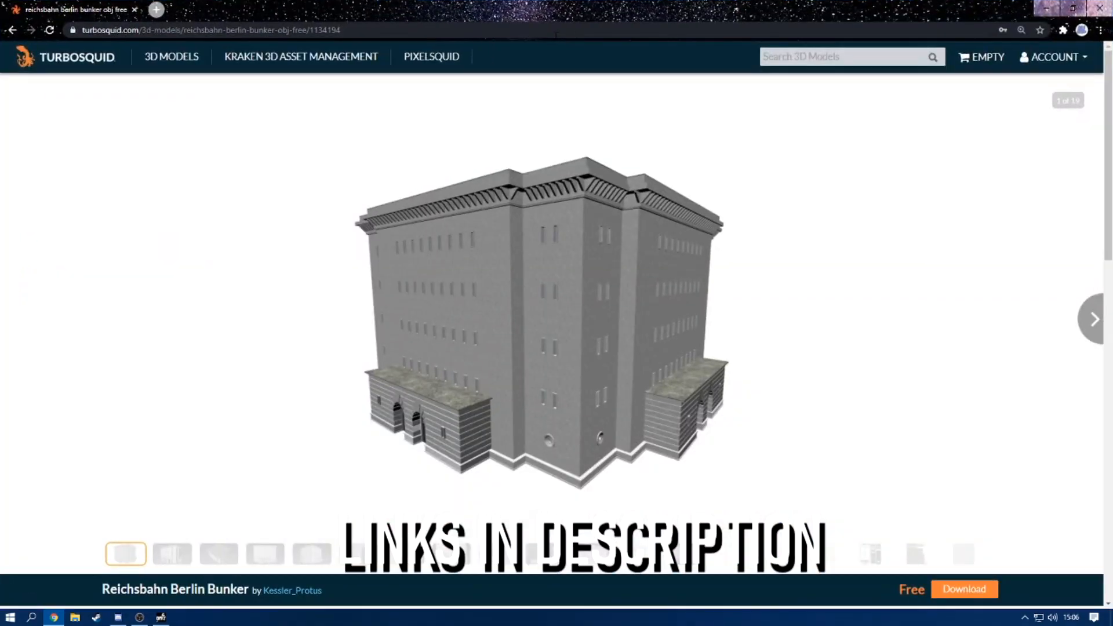
pyautogui.click(849, 51)
pyautogui.write('kni')
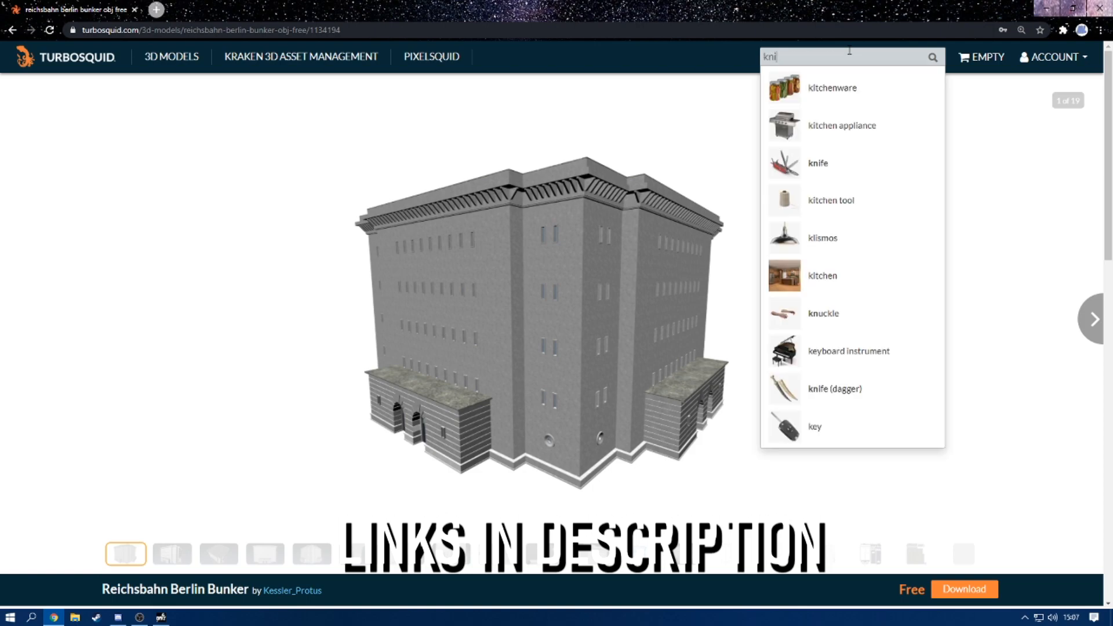
pyautogui.write('fe')
pyautogui.press('Return')
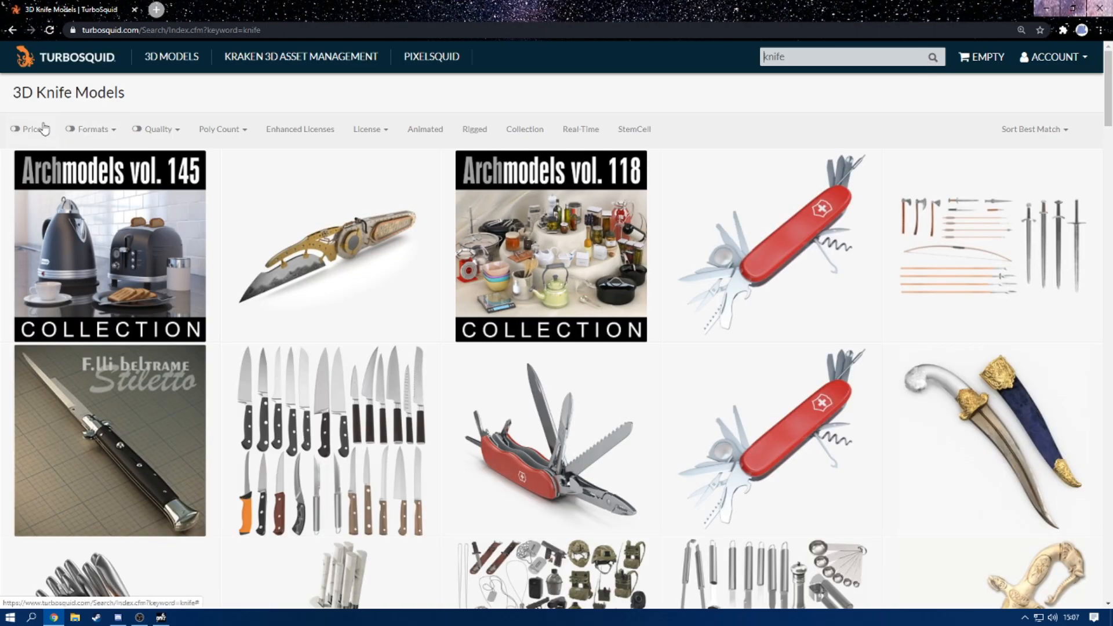
# - Filter the knife models to free ones and open the Bowie Knife product page
pyautogui.click(43, 128)
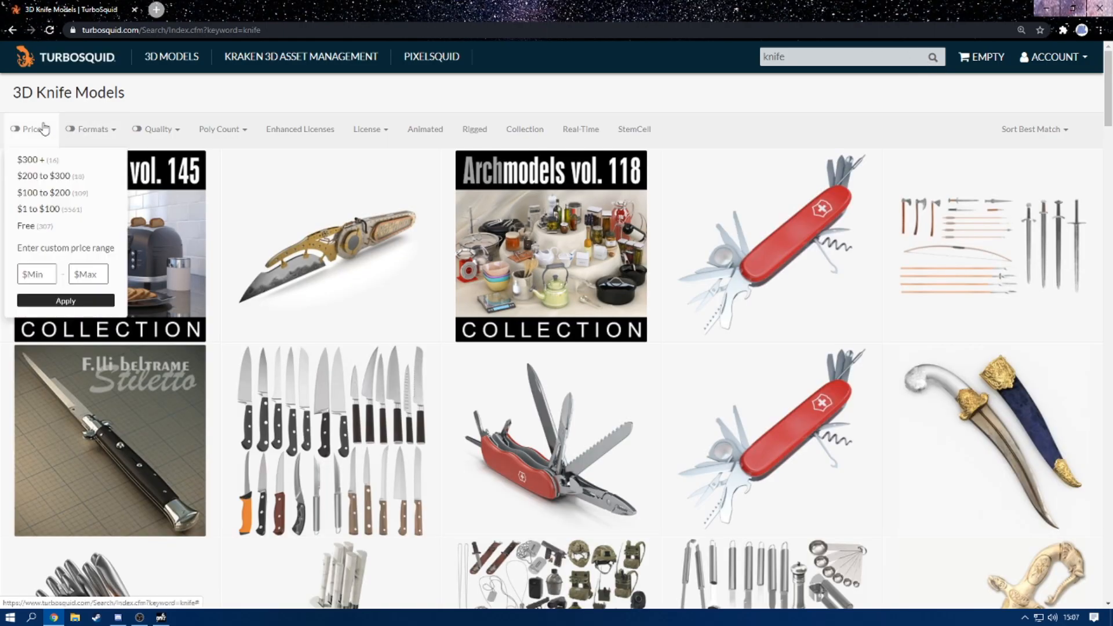
pyautogui.click(29, 225)
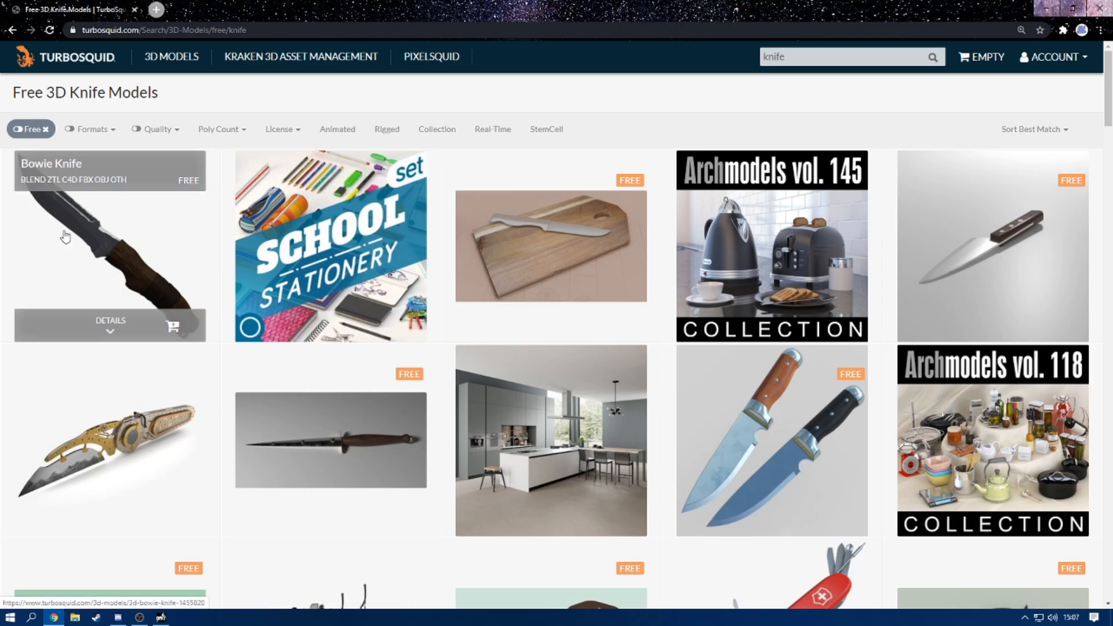
pyautogui.click(63, 235)
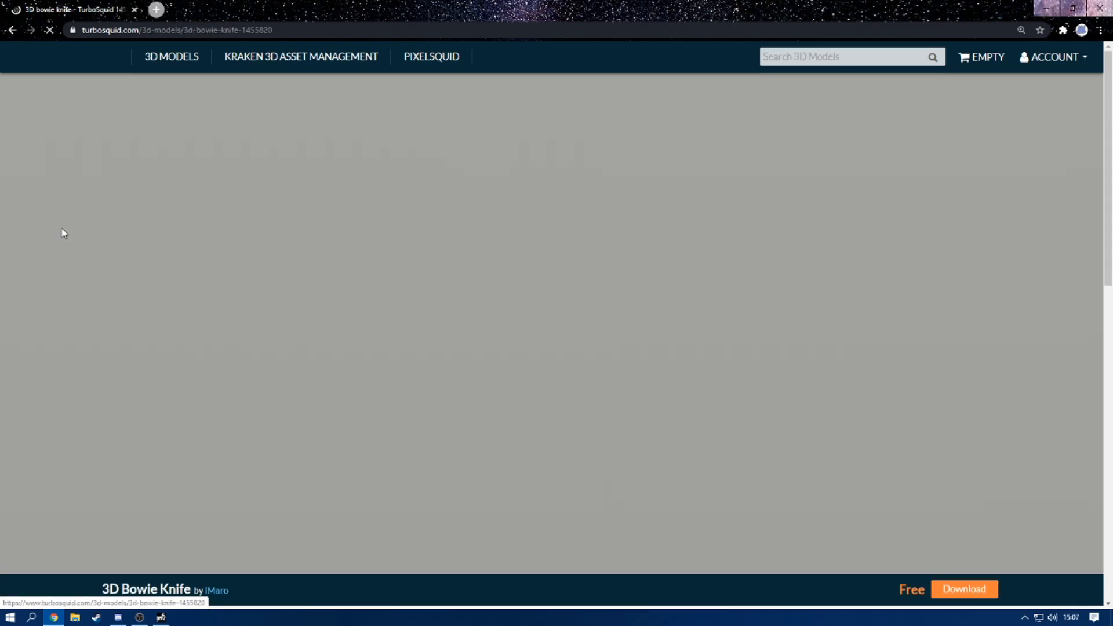
# - Examine the Bowie Knife's polygon count, texture maps, file formats and preview image on its product page
pyautogui.scroll(-6, 470, 349)
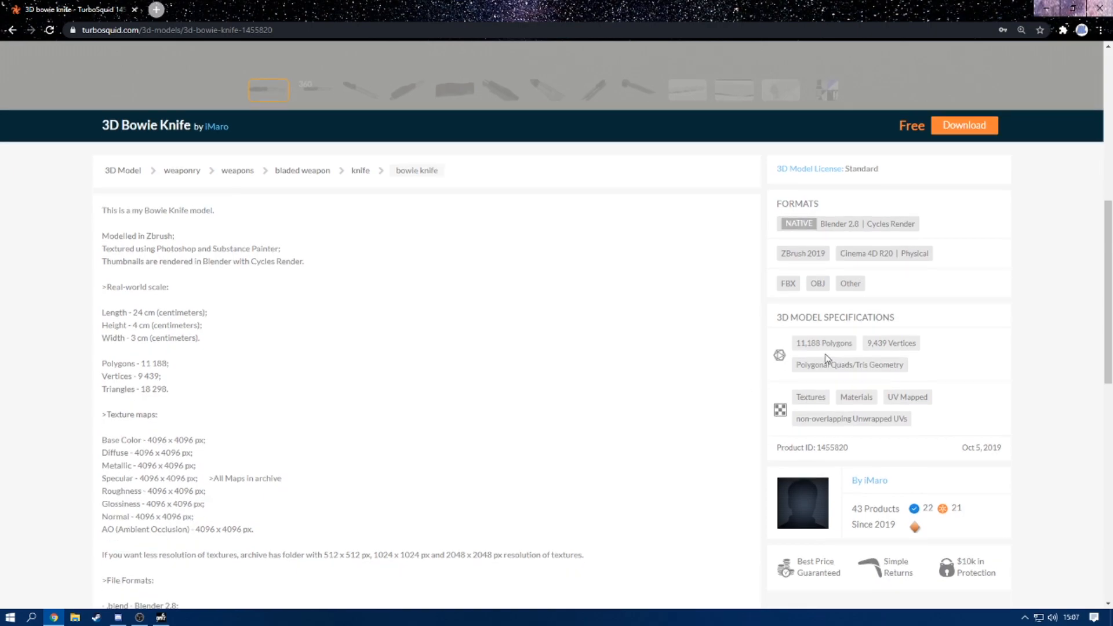
pyautogui.click(837, 355)
pyautogui.moveTo(798, 345); pyautogui.dragTo(836, 355)
pyautogui.click(836, 343)
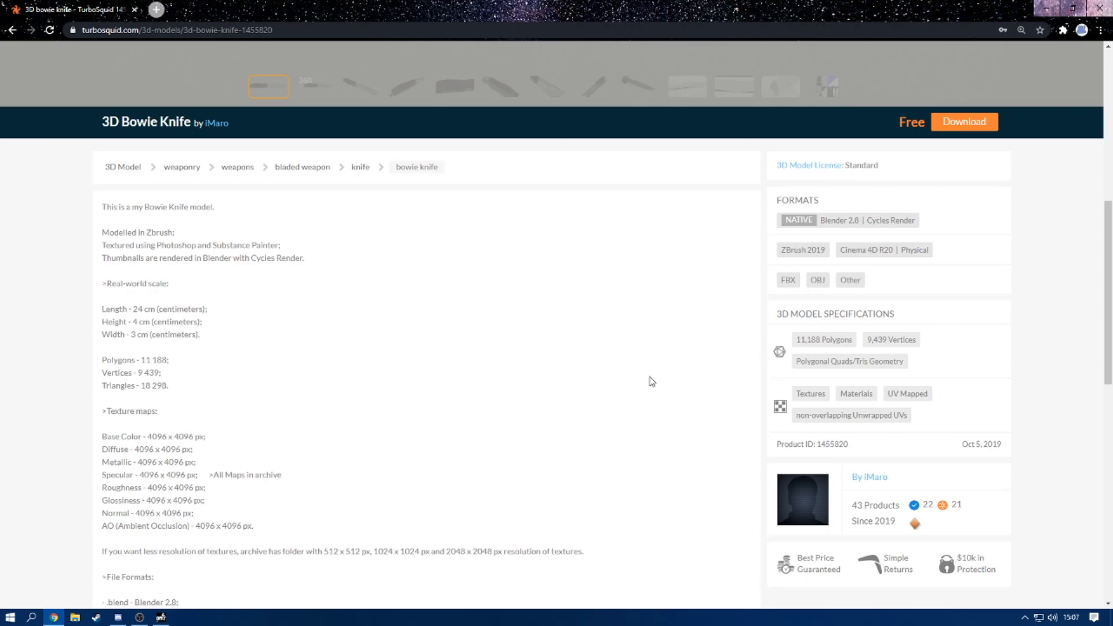
pyautogui.scroll(-4, 630, 400)
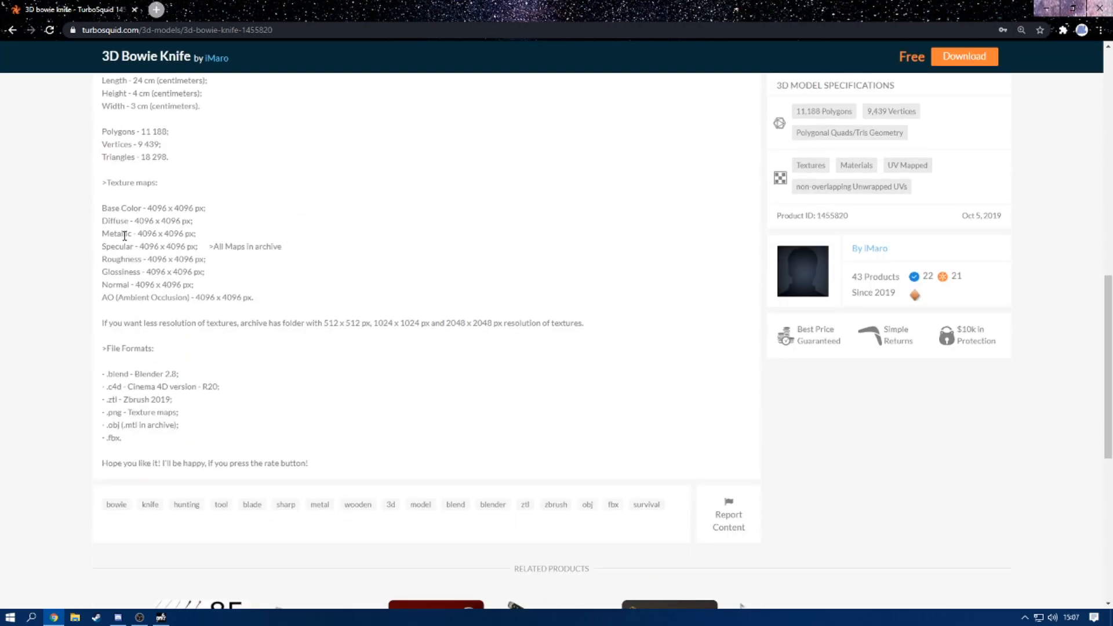
pyautogui.scroll(6, 260, 271)
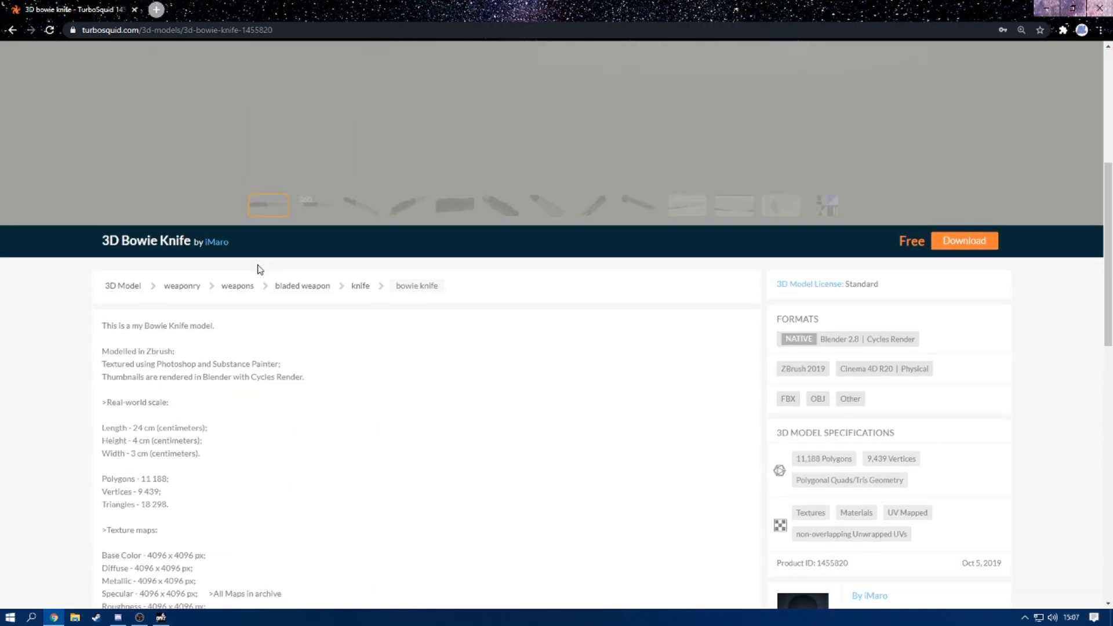
pyautogui.scroll(-4, 260, 272)
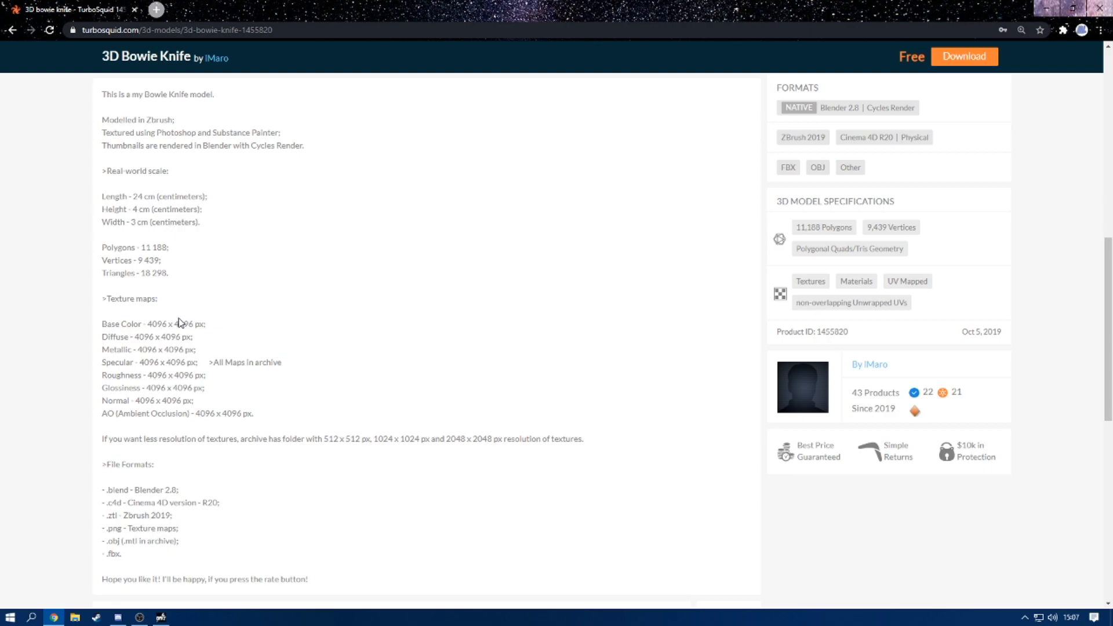
pyautogui.scroll(5, 634, 310)
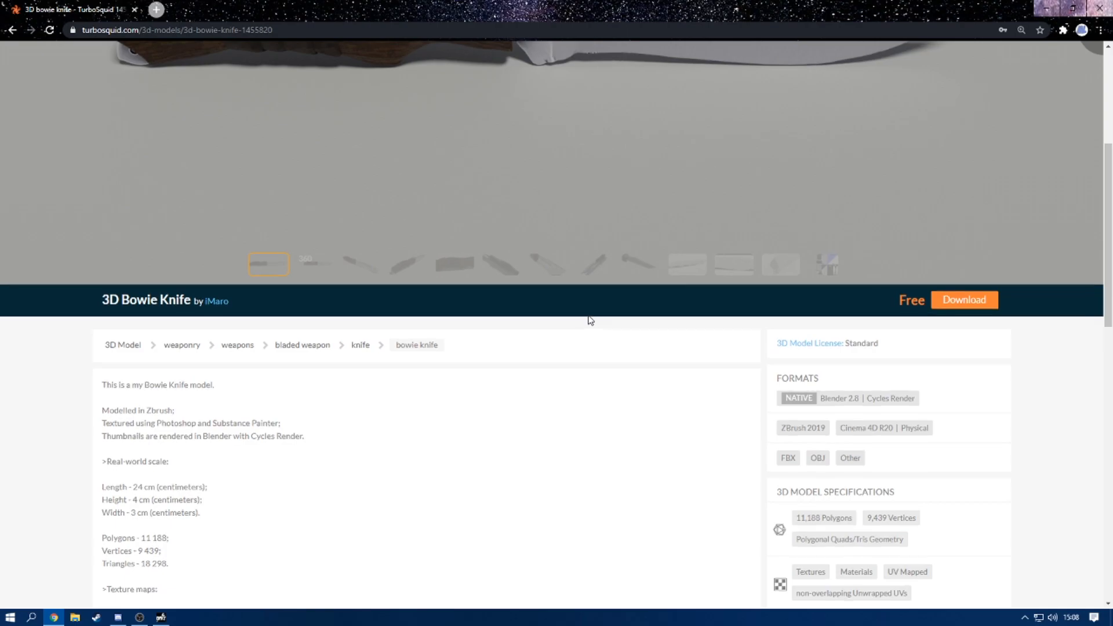
pyautogui.scroll(2, 590, 319)
pyautogui.scroll(3, 398, 169)
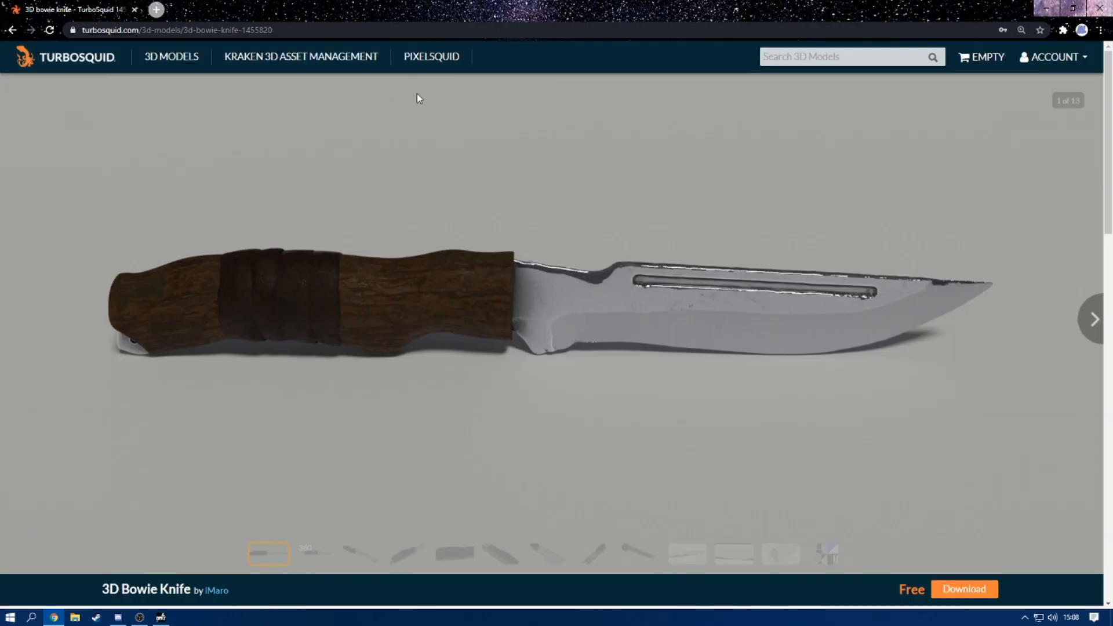
# - Get the free Bowie Knife model, show all its files, and download the FBX file and the zip archive
pyautogui.scroll(-3, 899, 514)
pyautogui.click(974, 419)
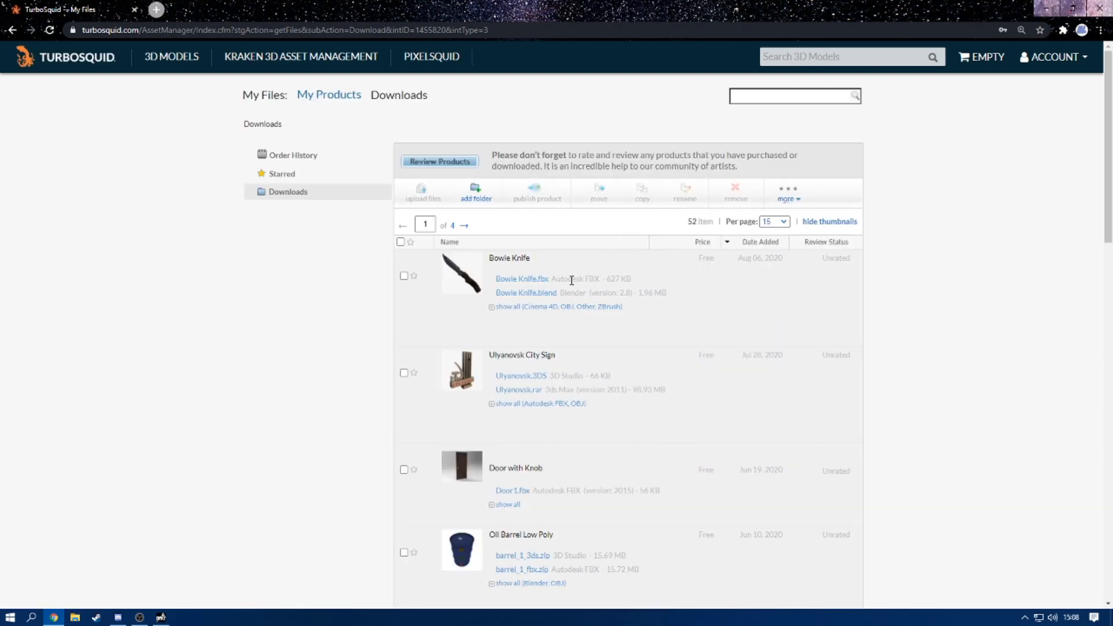
pyautogui.click(554, 307)
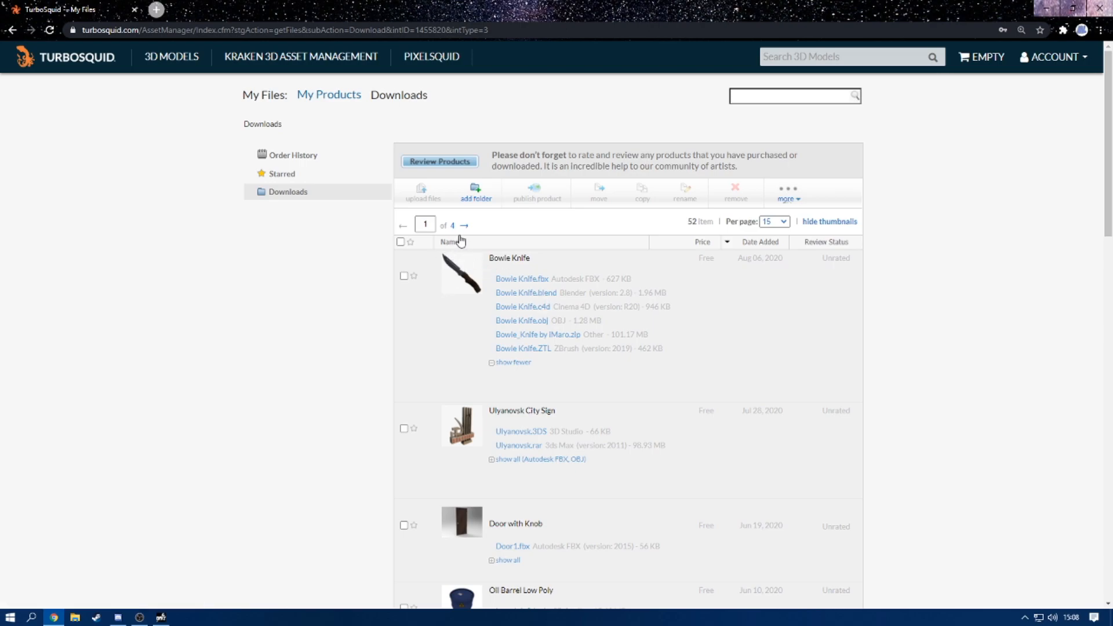
pyautogui.click(545, 281)
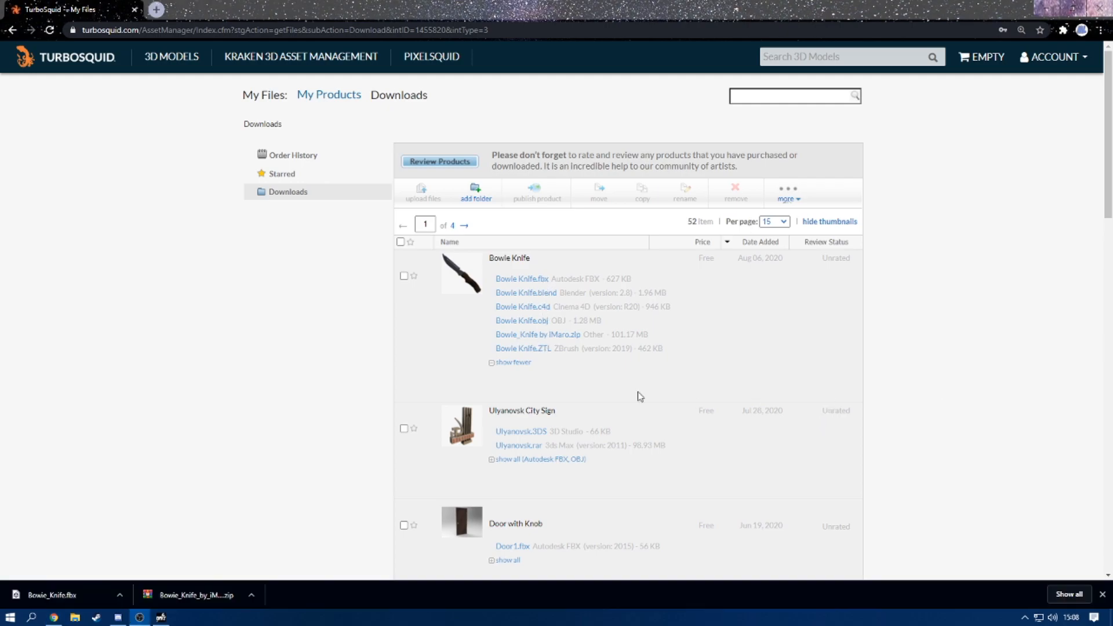
# - Open the ml_weapon folder on drive P: in File Explorer and copy the downloaded Bowie_Knife.fbx from the browser into it
pyautogui.moveTo(577, 4); pyautogui.dragTo(699, 42)
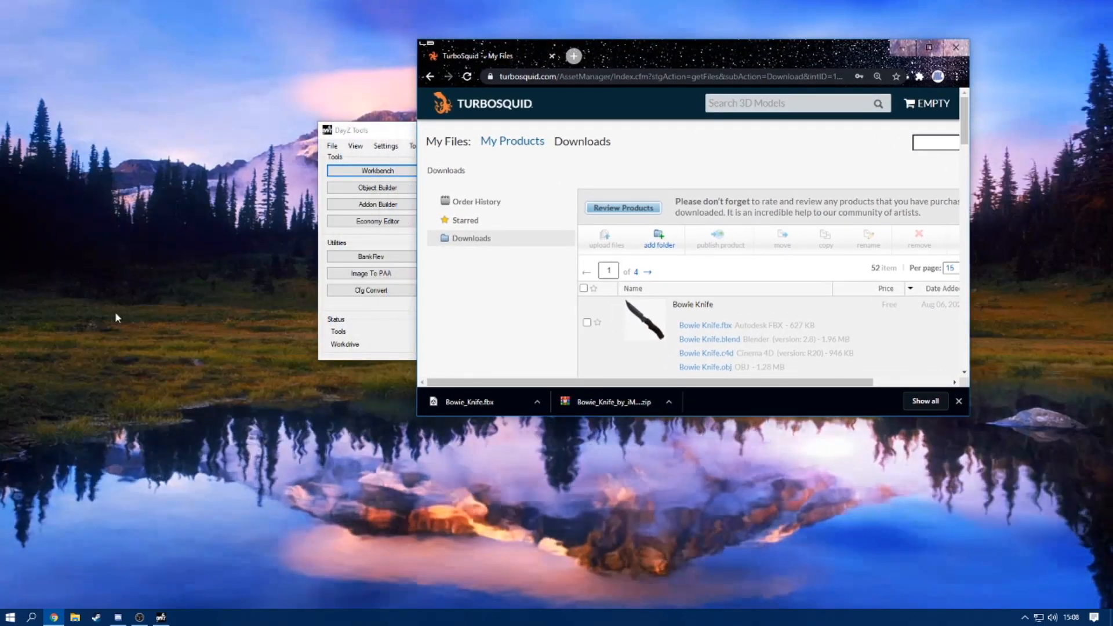
pyautogui.click(75, 617)
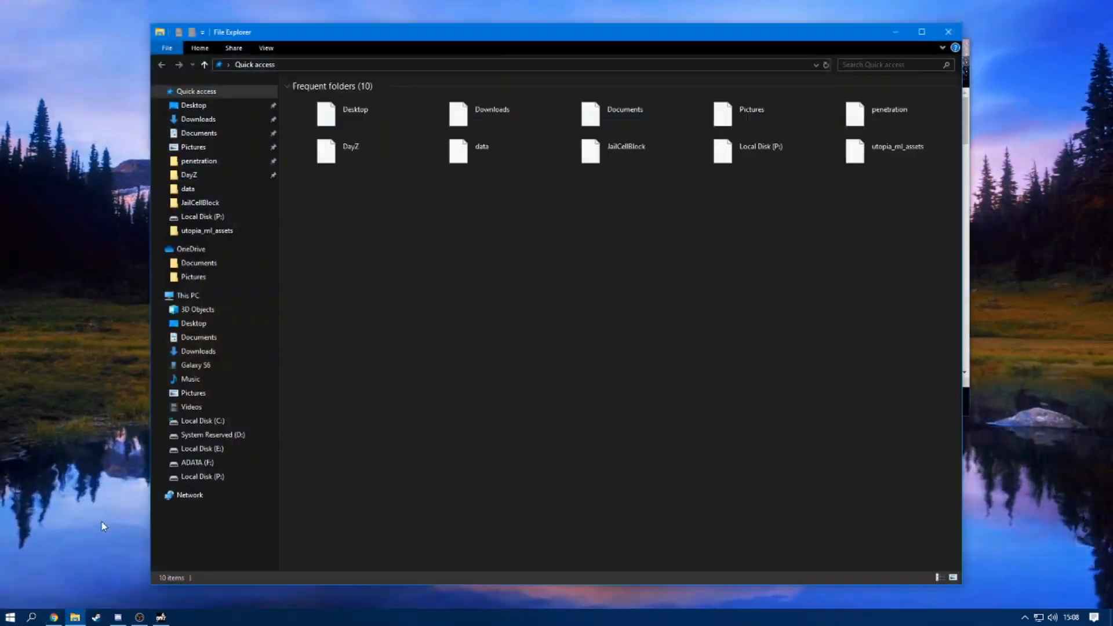
pyautogui.click(191, 477)
pyautogui.scroll(-9, 390, 409)
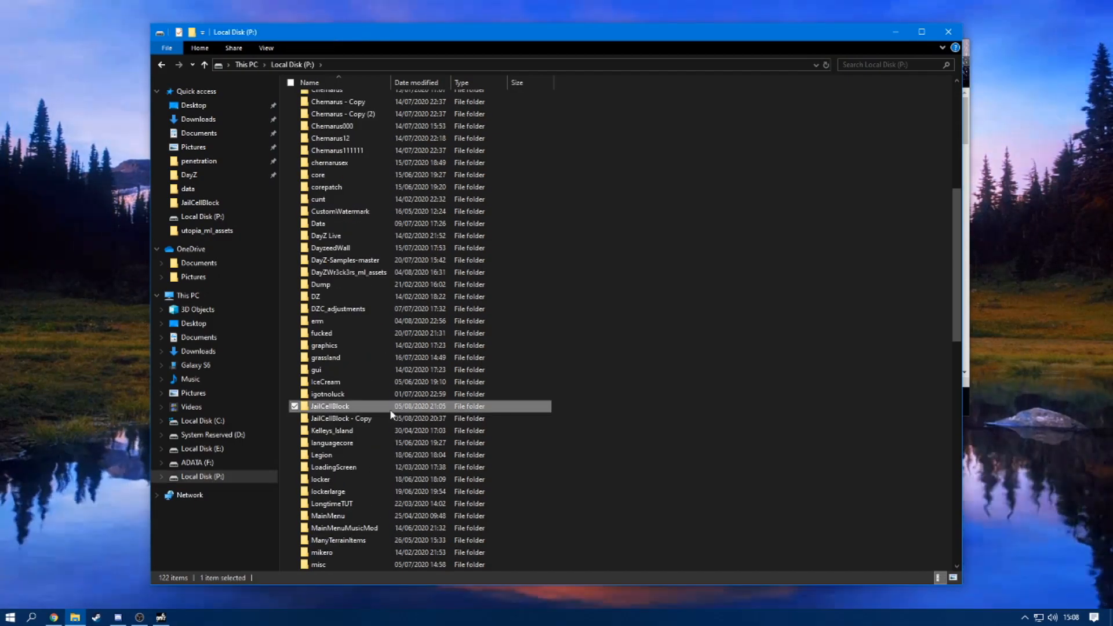
pyautogui.press('m')
pyautogui.scroll(-2, 389, 408)
pyautogui.scroll(-4, 389, 408)
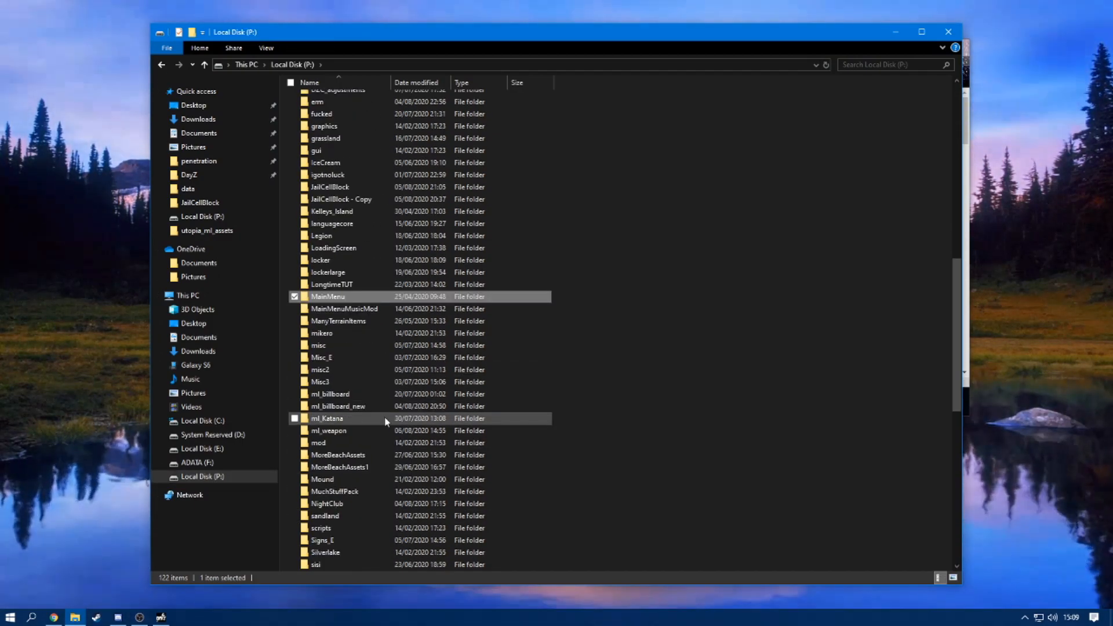
pyautogui.doubleClick(378, 429)
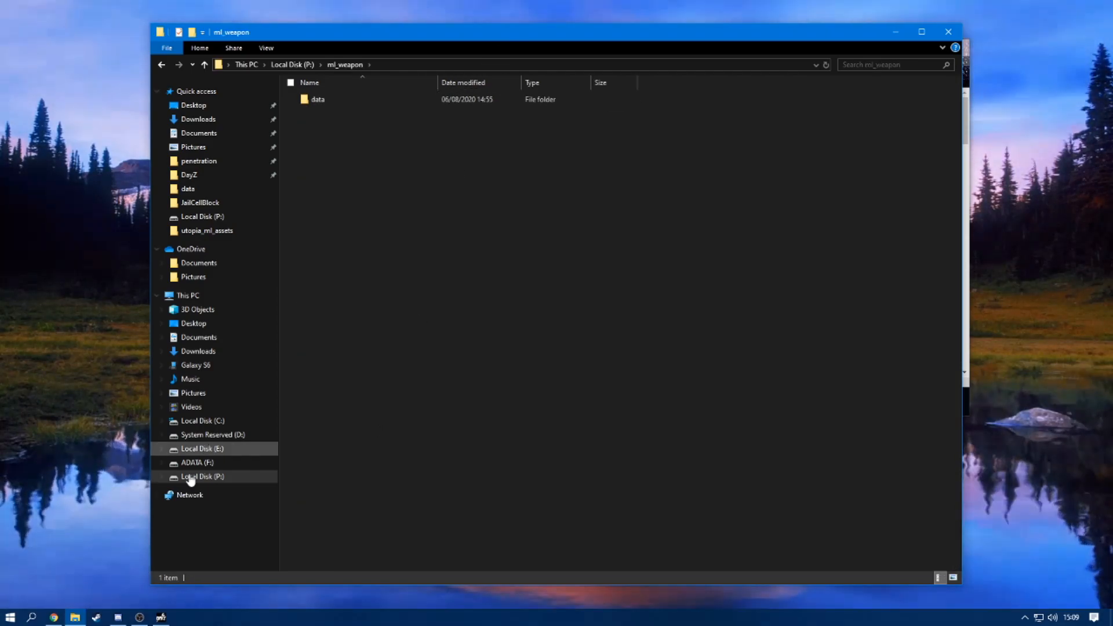
pyautogui.click(53, 616)
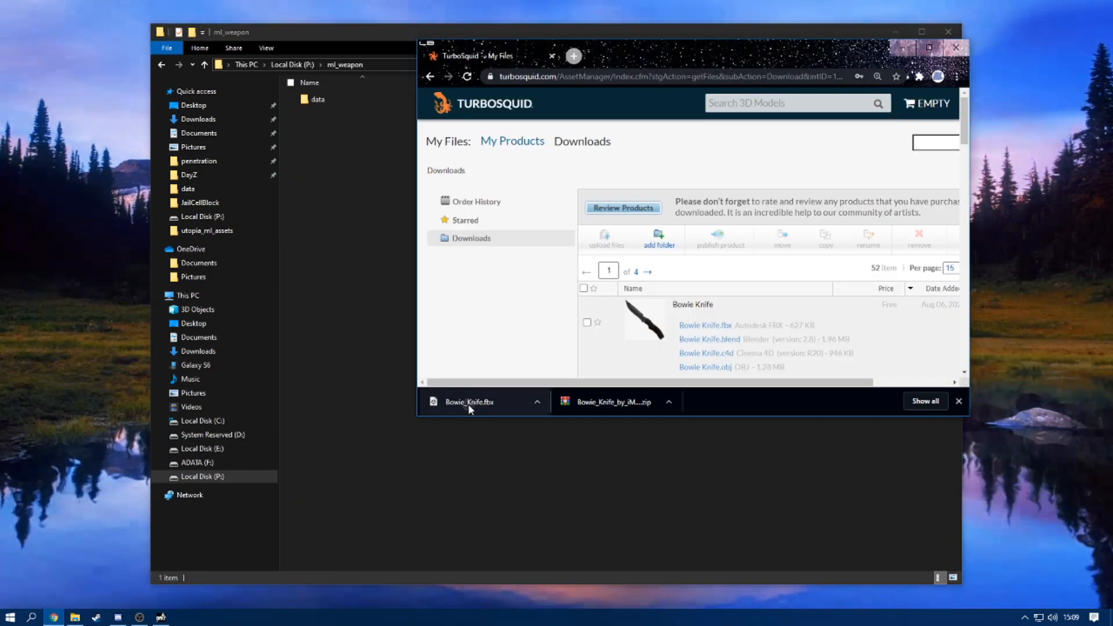
pyautogui.moveTo(467, 403); pyautogui.dragTo(350, 358)
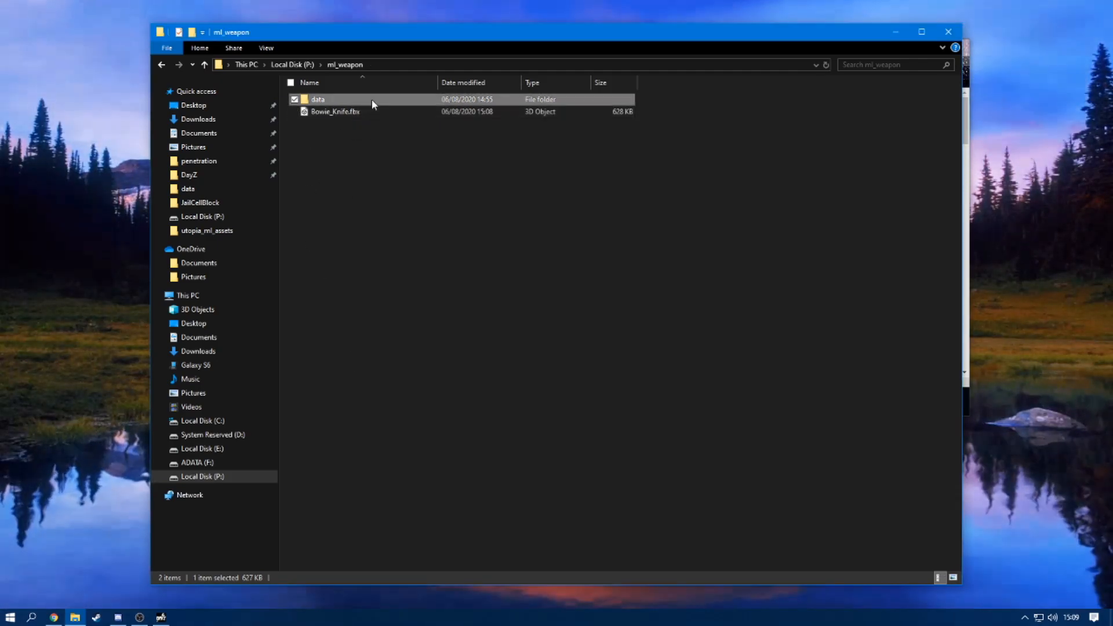
# - Extract BowieKnife_BaseColor.png and BowieKnife_Normal.png from the downloaded zip archive into the data folder of ml_weapon
pyautogui.doubleClick(371, 99)
pyautogui.click(965, 412)
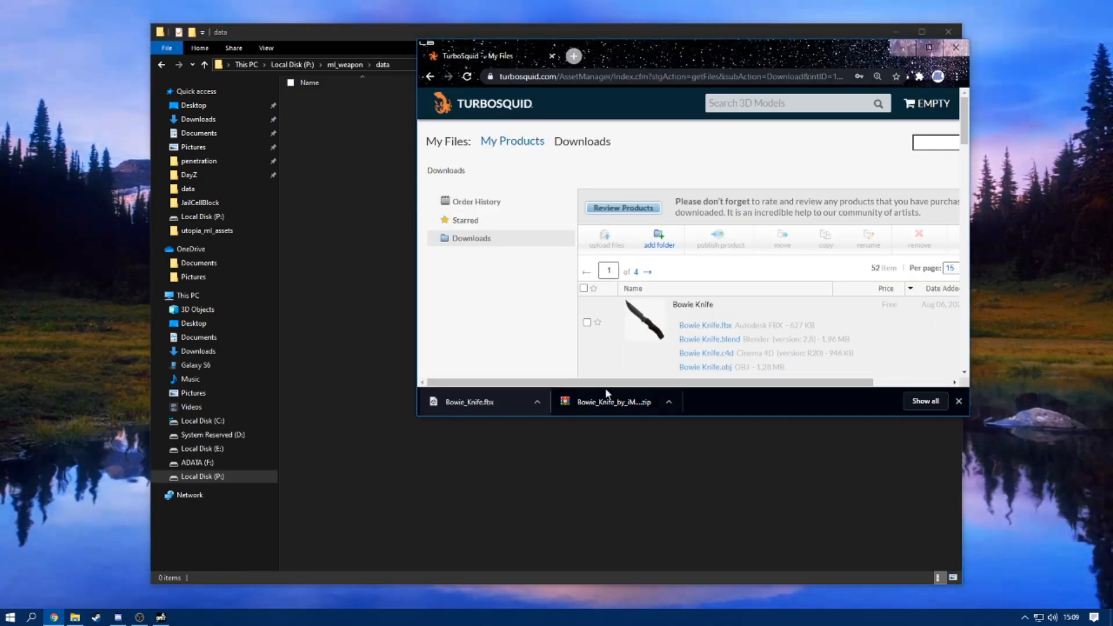
pyautogui.click(600, 401)
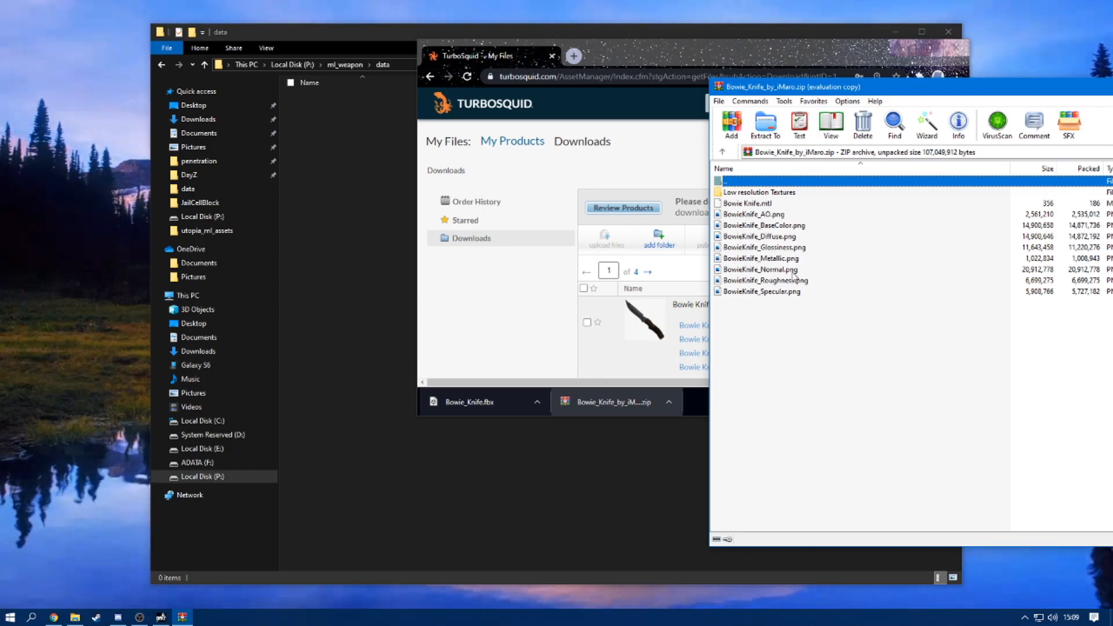
pyautogui.click(792, 270)
pyautogui.keyDown('ctrl'); pyautogui.click(787, 225); pyautogui.keyUp('ctrl')
pyautogui.moveTo(371, 267); pyautogui.dragTo(337, 278)
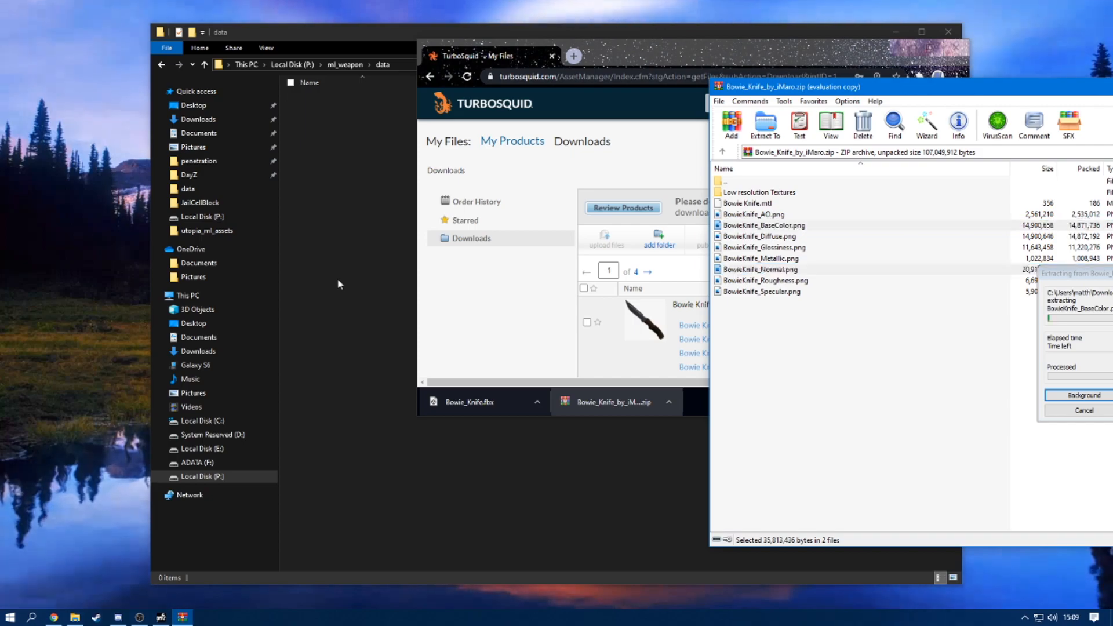
pyautogui.click(1001, 344)
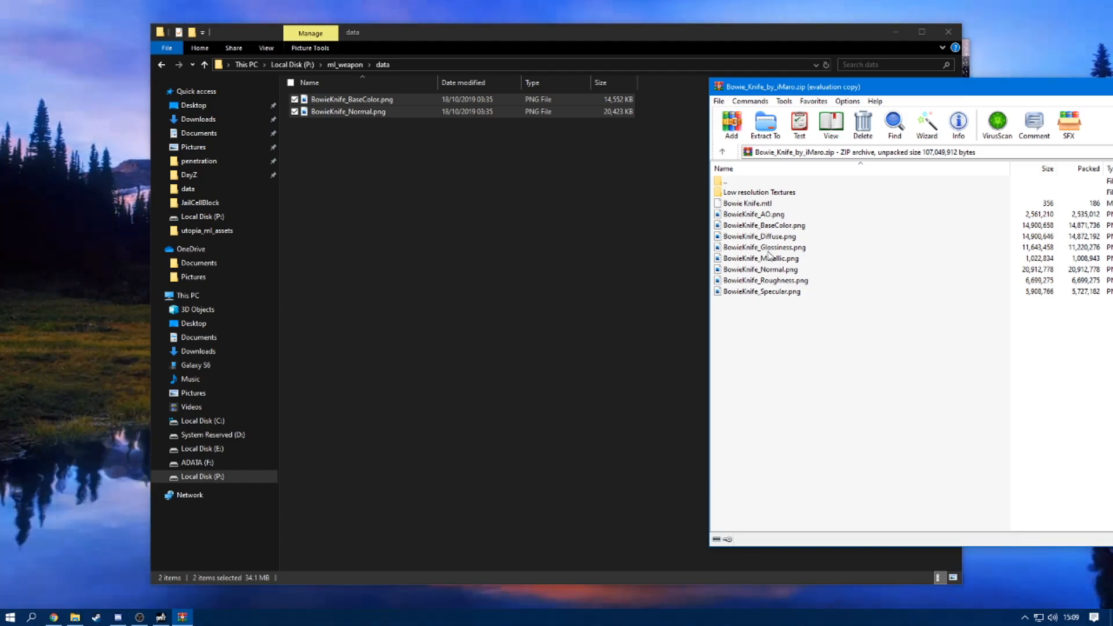
# - Close the Bowie_Knife_by_iMaro.zip archive and return to the extracted textures in the data folder
pyautogui.moveTo(818, 328); pyautogui.dragTo(785, 214)
pyautogui.click(785, 323)
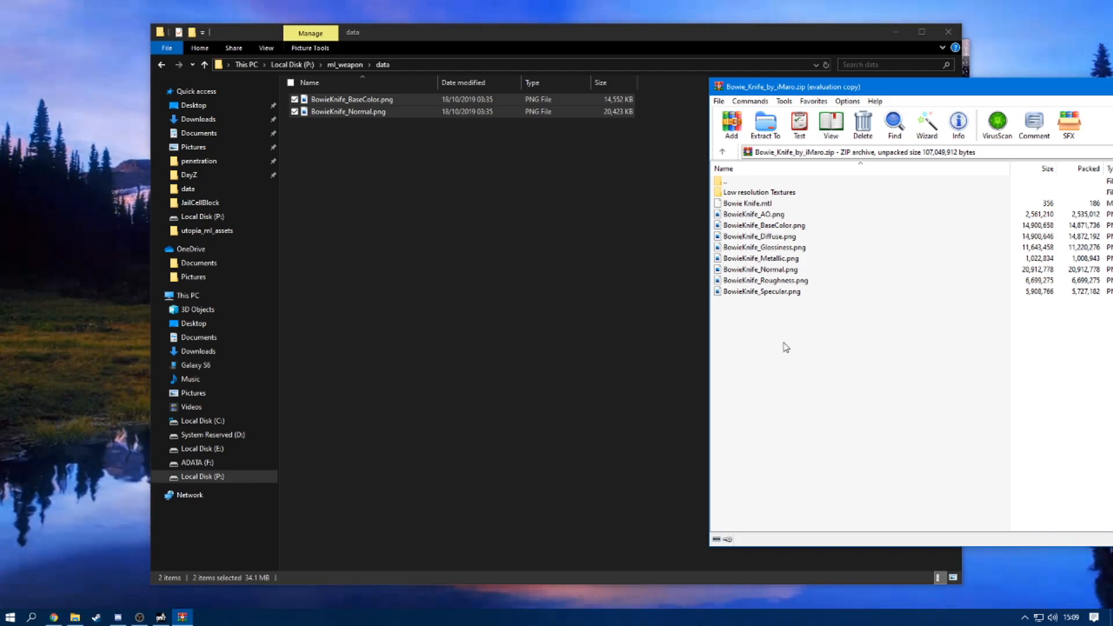
pyautogui.moveTo(823, 93); pyautogui.dragTo(323, 106)
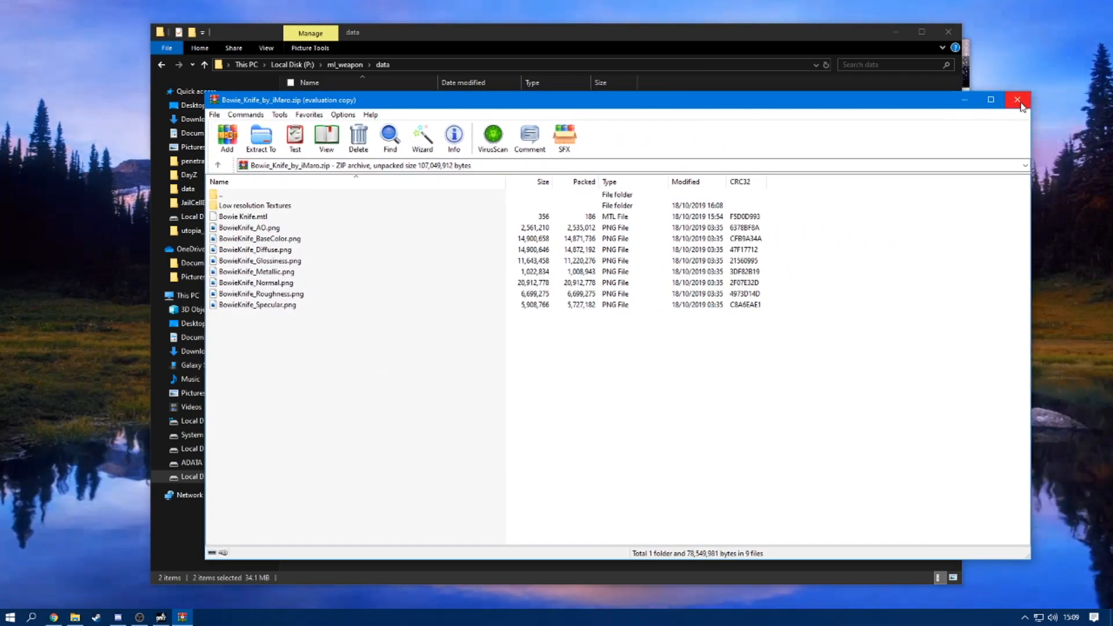
pyautogui.click(1021, 99)
pyautogui.click(545, 179)
pyautogui.moveTo(545, 179); pyautogui.dragTo(397, 99)
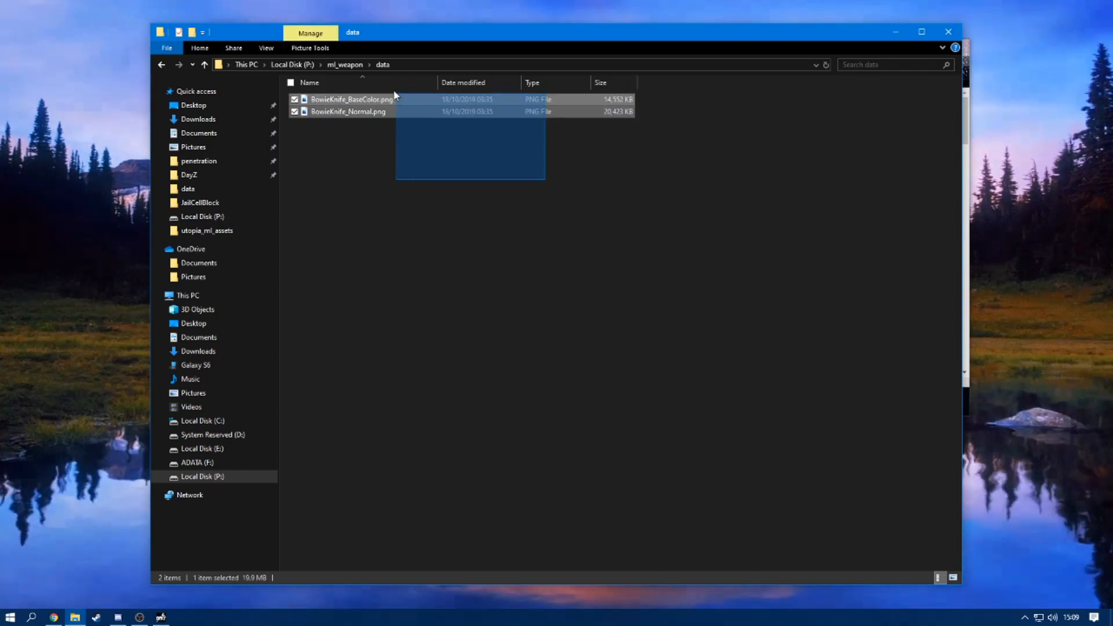
pyautogui.click(392, 179)
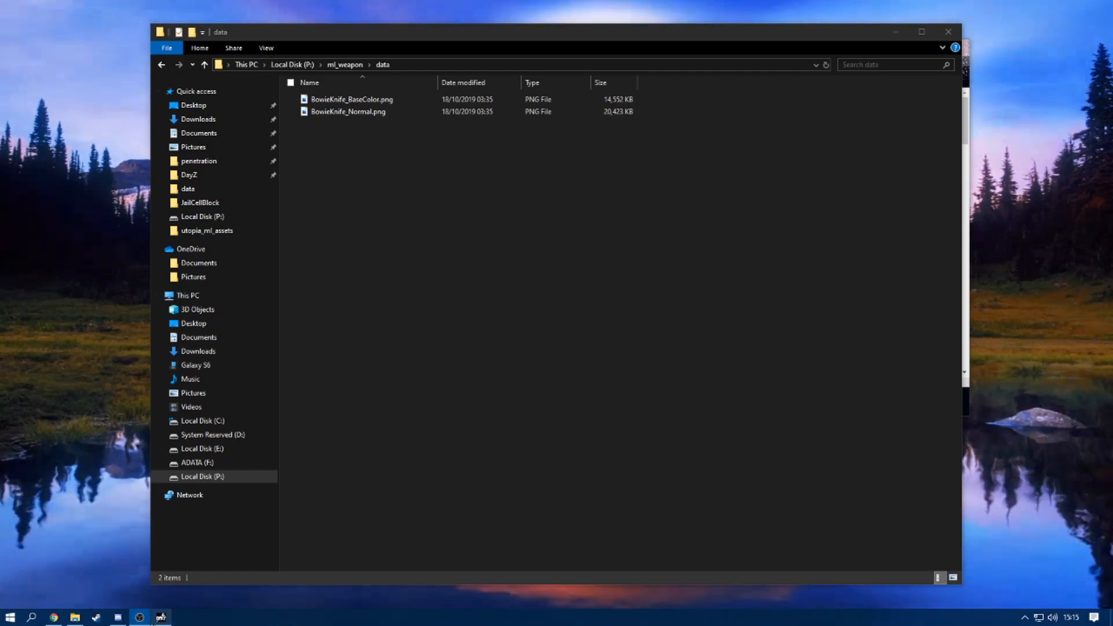
# - Launch Tex View from DayZ Tools and load BowieKnife_BaseColor.png from the data folder to view the whole texture
pyautogui.click(480, 275)
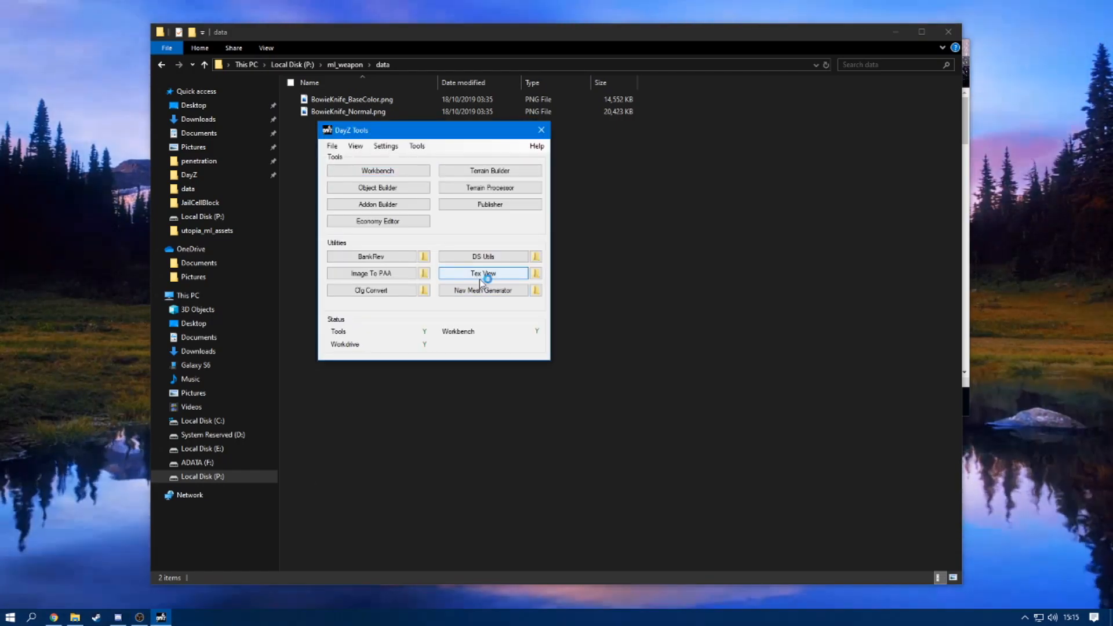
pyautogui.click(597, 33)
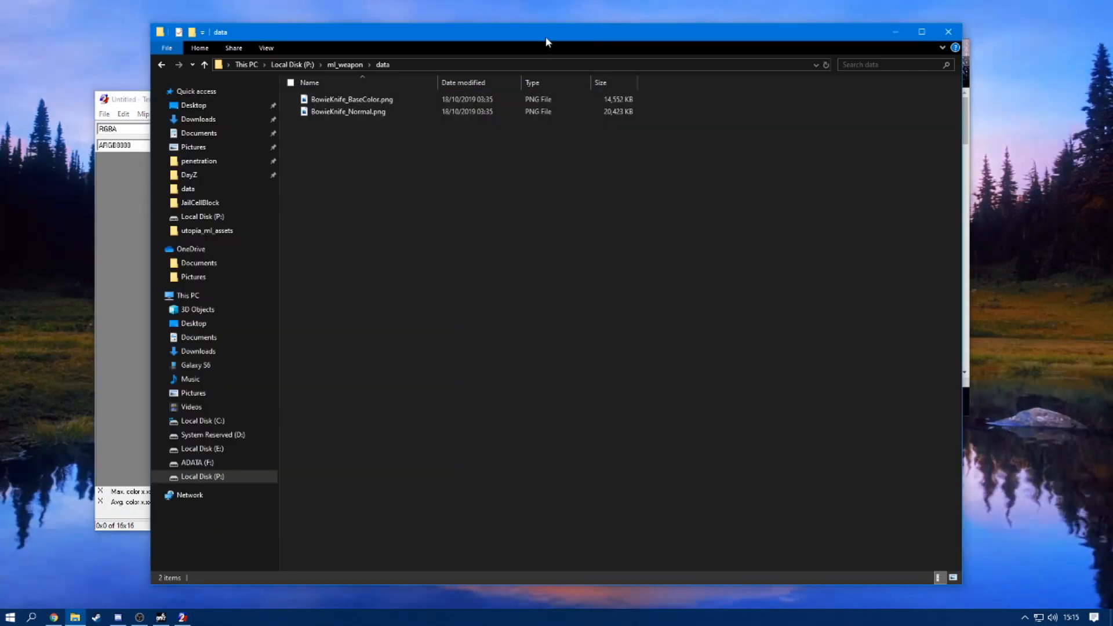
pyautogui.click(400, 100)
pyautogui.moveTo(354, 98); pyautogui.dragTo(117, 250)
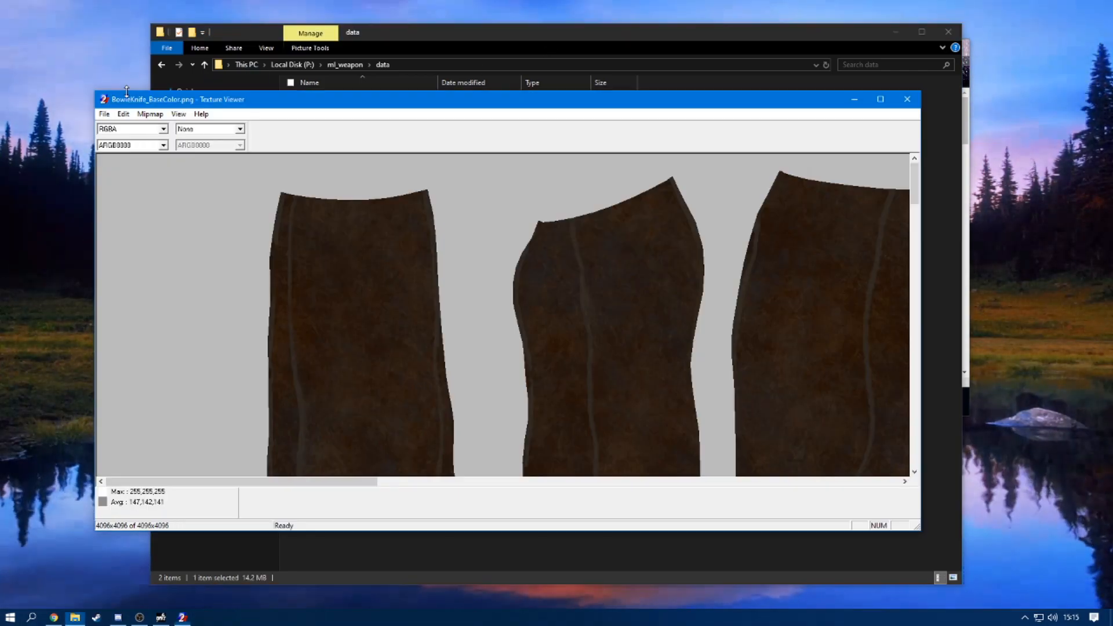
pyautogui.scroll(-3, 184, 258)
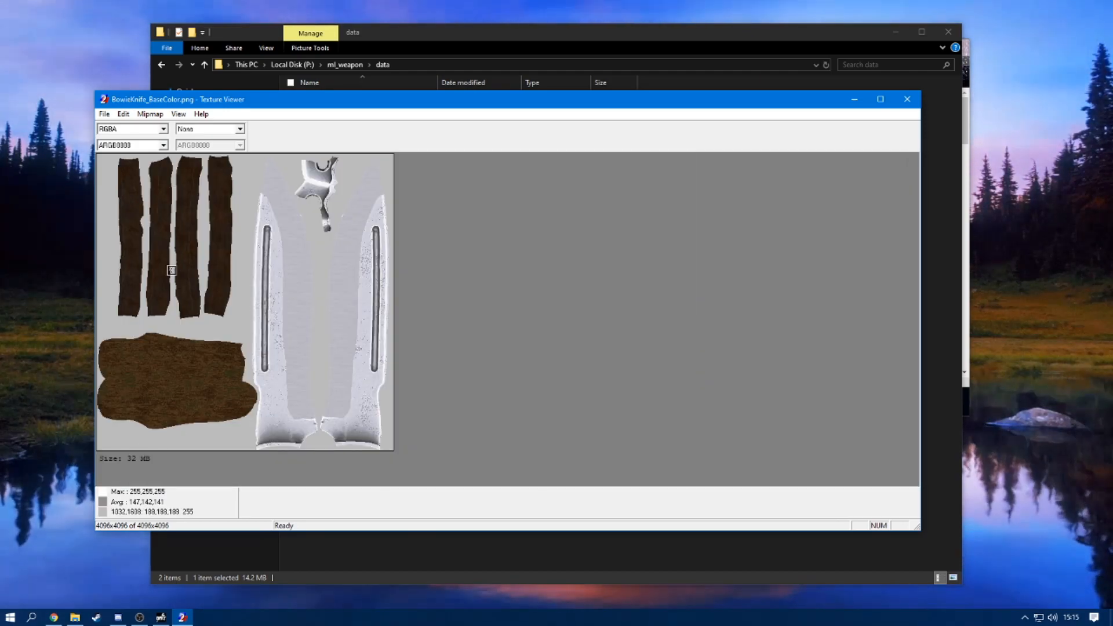
pyautogui.scroll(1, 184, 258)
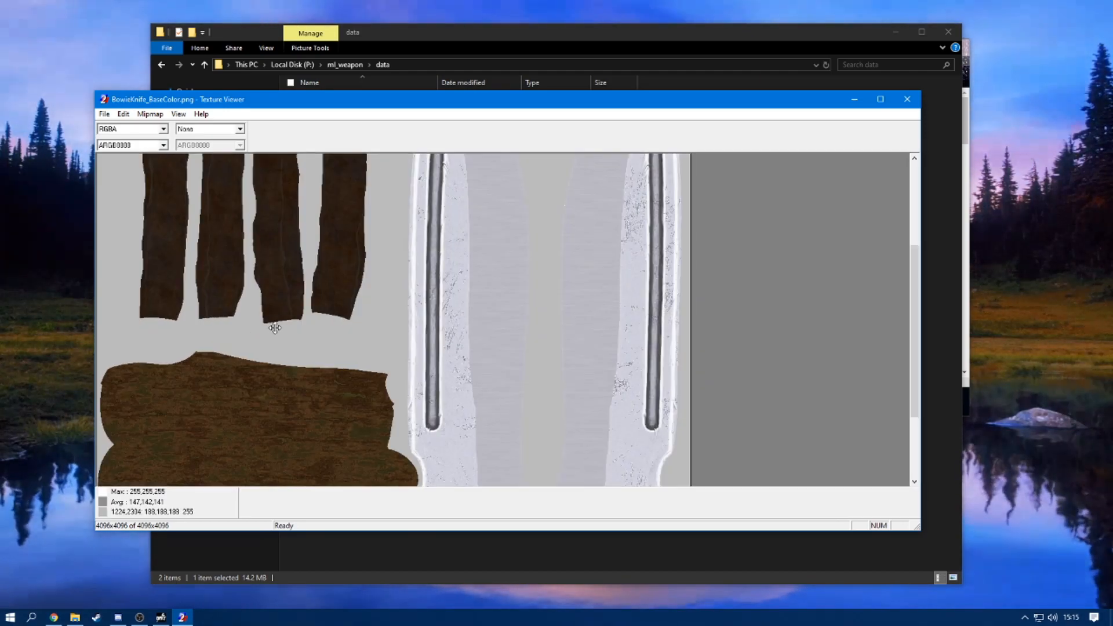
pyautogui.moveTo(273, 323); pyautogui.dragTo(274, 204)
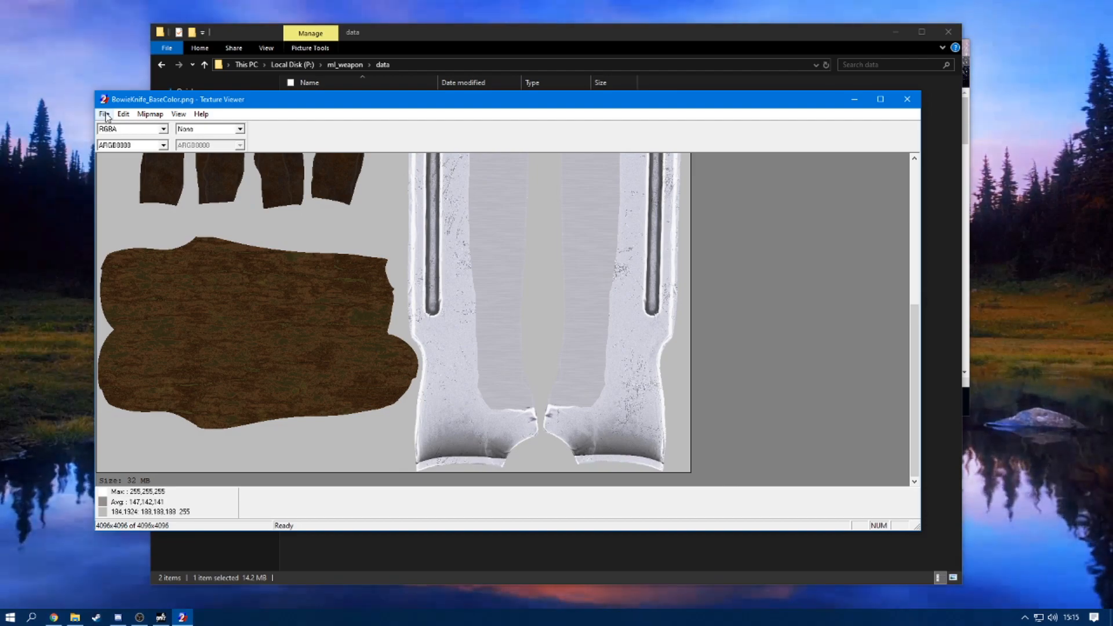
# - Save the knife's base colour texture as base_ca.paa in the data folder
pyautogui.click(104, 115)
pyautogui.click(128, 166)
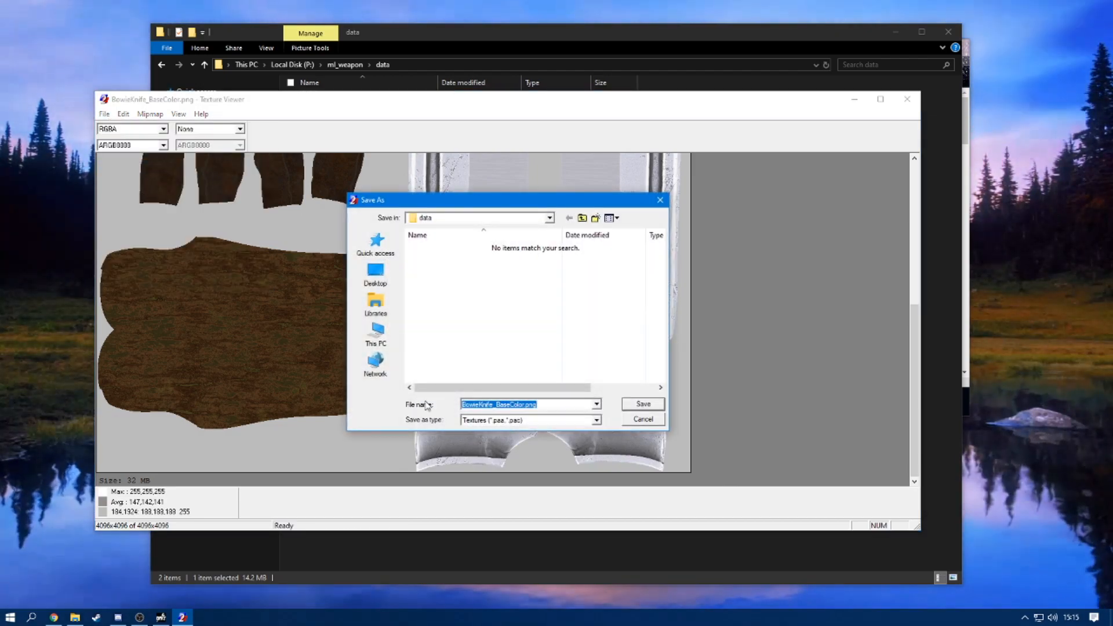
pyautogui.write('base')
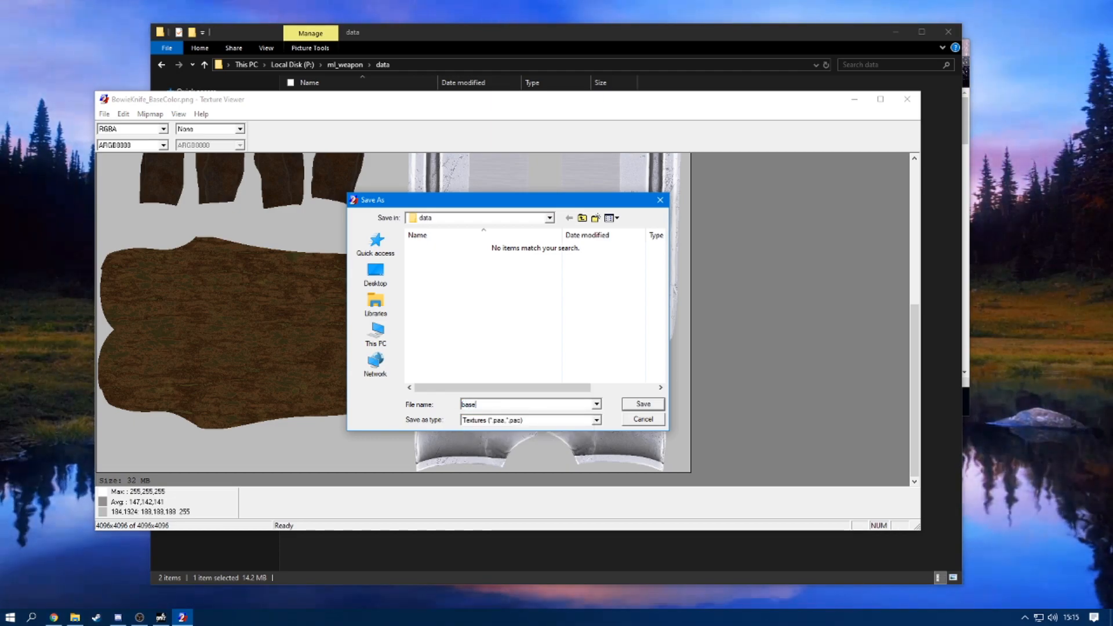
pyautogui.write('_ca')
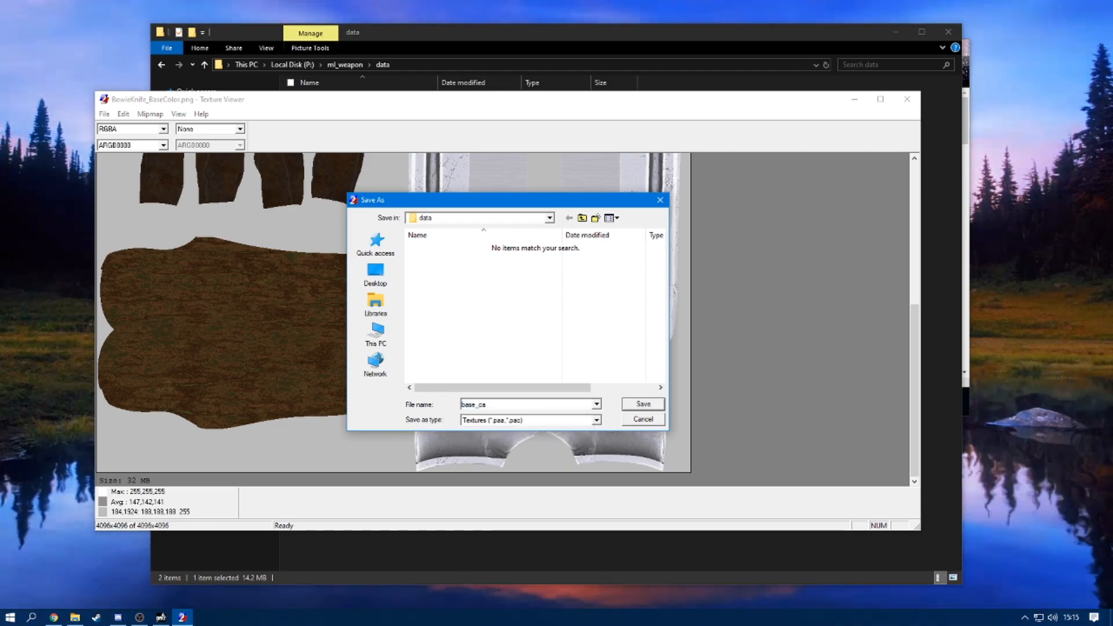
pyautogui.write('.pa')
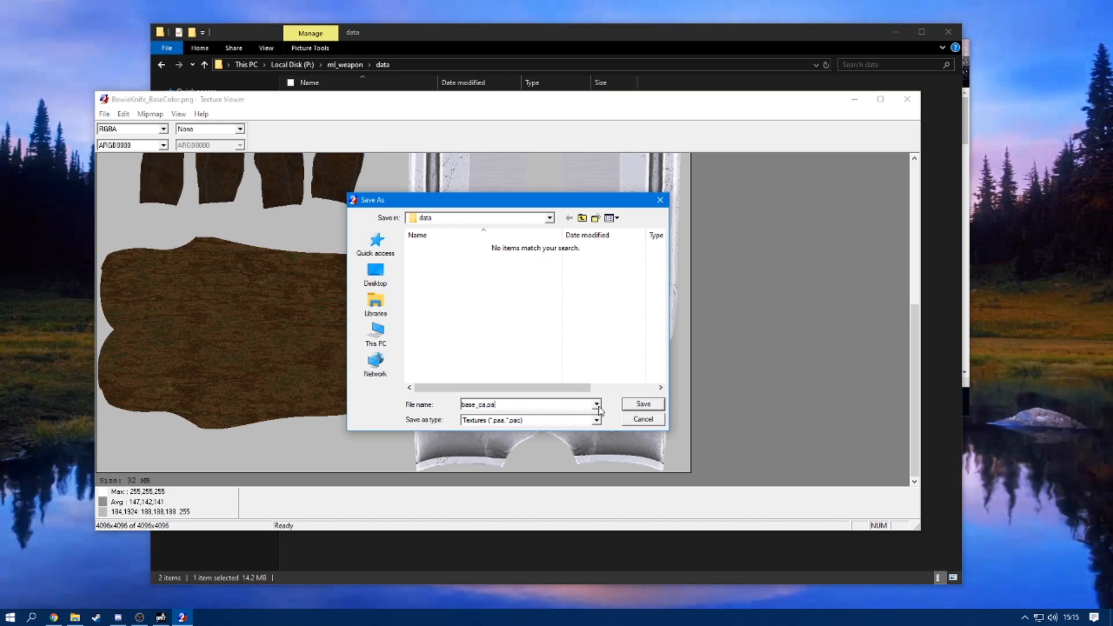
pyautogui.write('a')
pyautogui.press('Return')
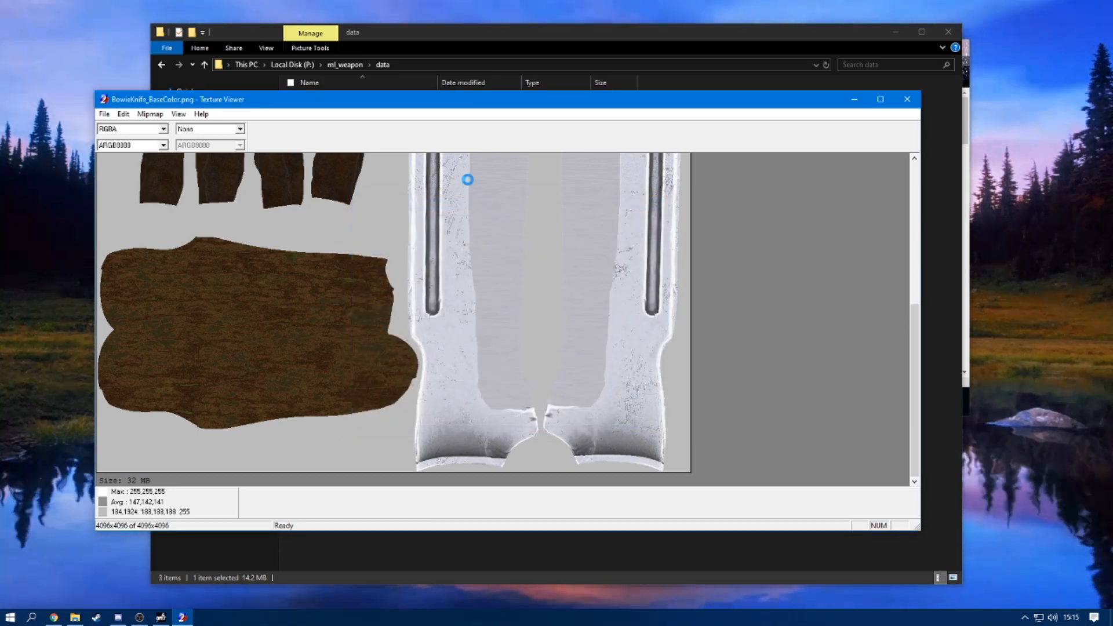
# - Load BowieKnife_Normal.png into the texture viewer and save it as base_nohq.paa in the data folder
pyautogui.click(485, 42)
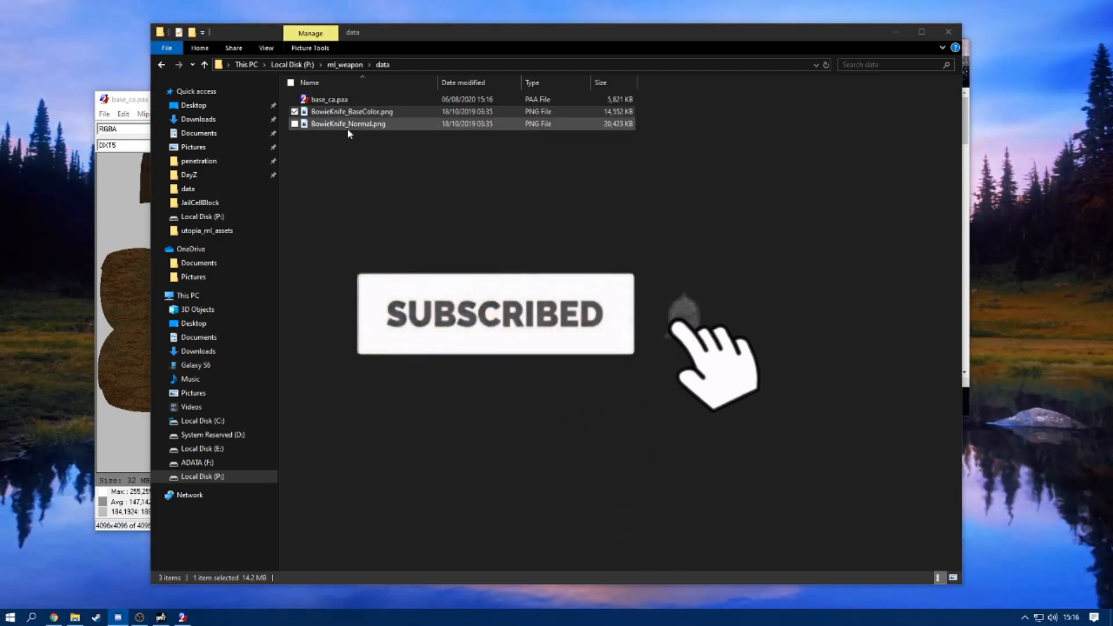
pyautogui.click(349, 130)
pyautogui.moveTo(375, 126); pyautogui.dragTo(120, 288)
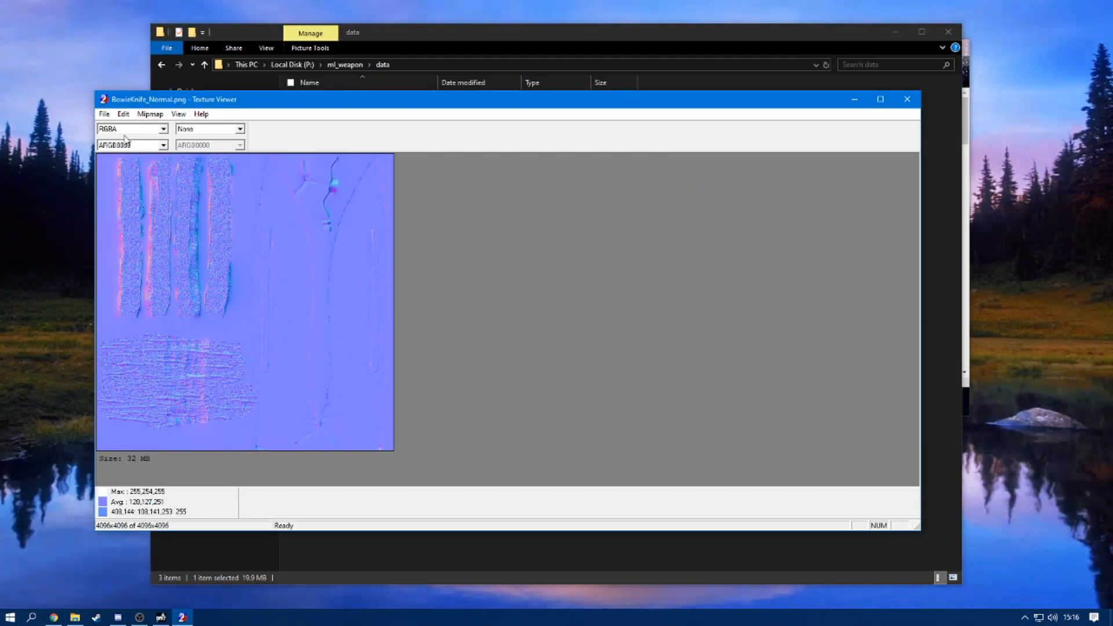
pyautogui.click(104, 114)
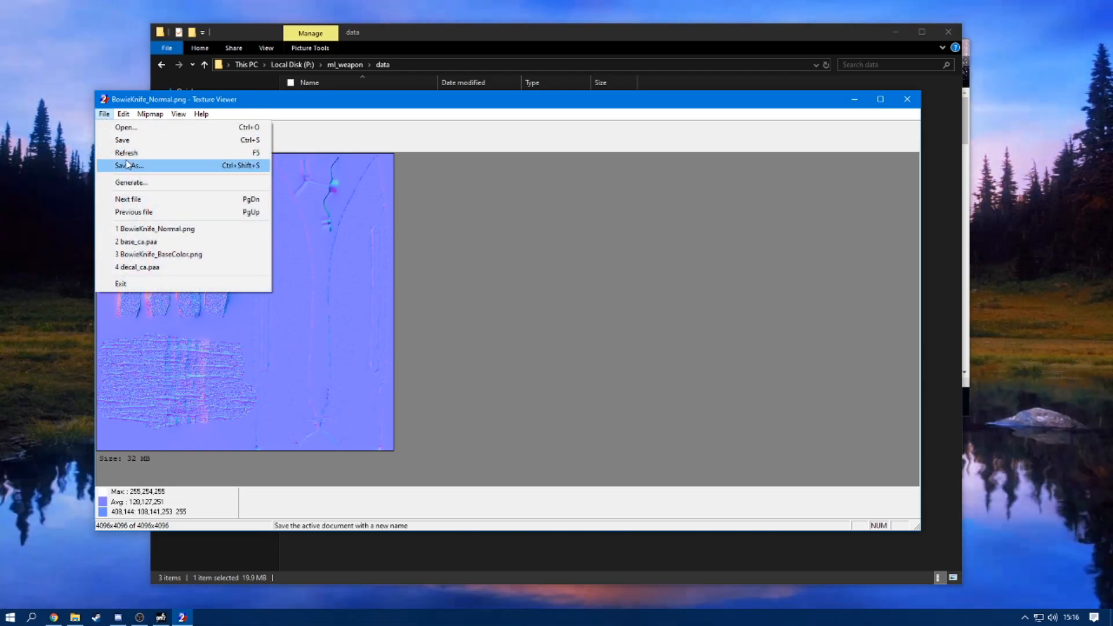
pyautogui.click(125, 166)
pyautogui.write('ba')
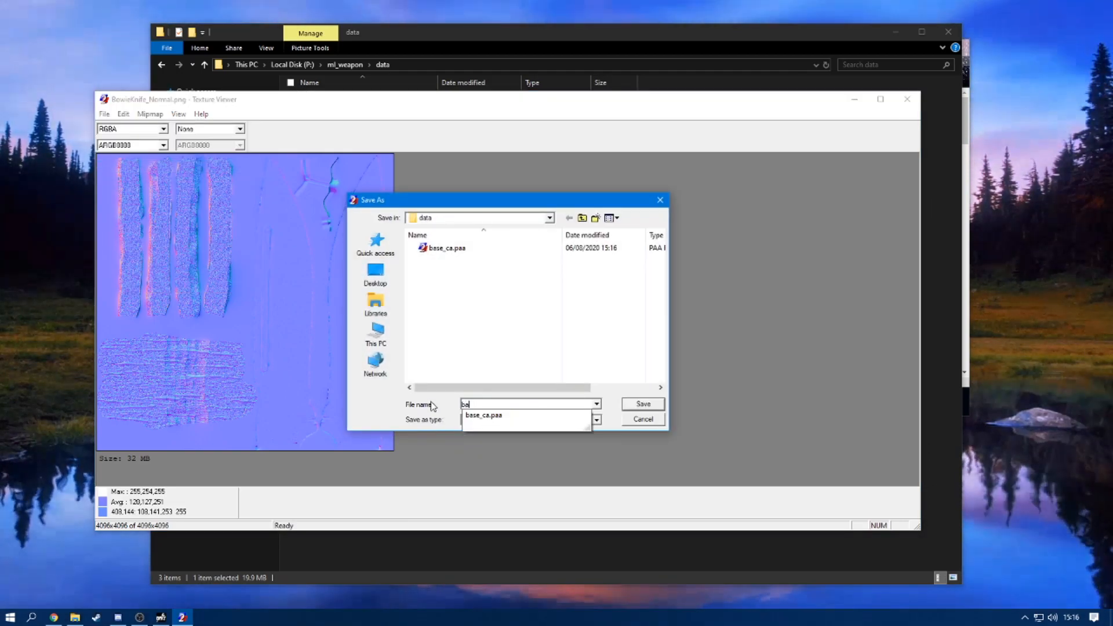
pyautogui.write('se_nohq.paa')
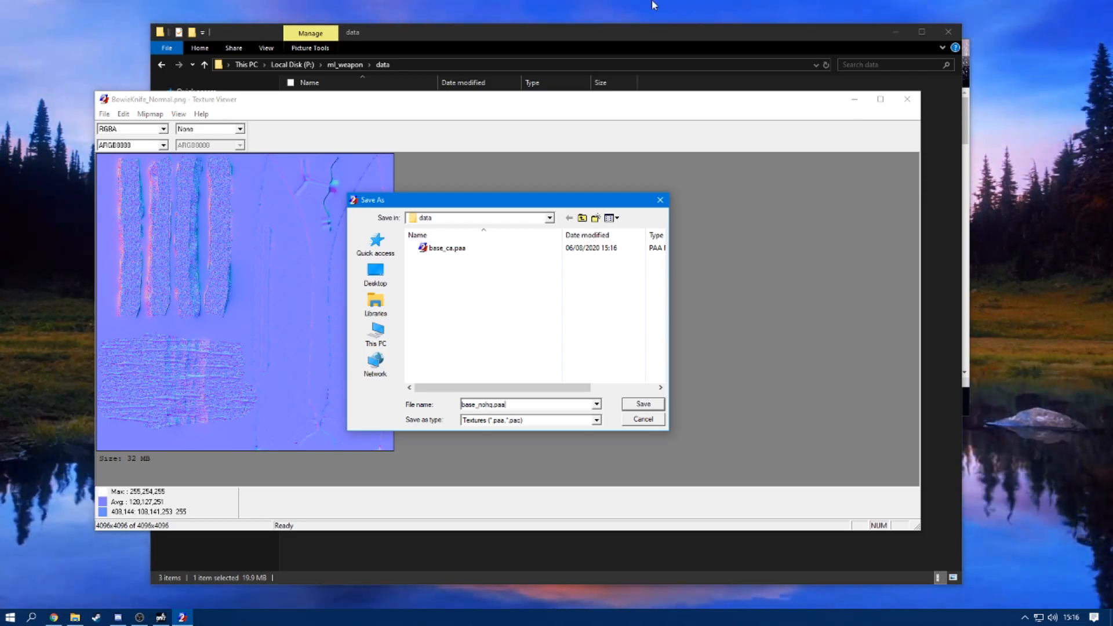
pyautogui.click(642, 404)
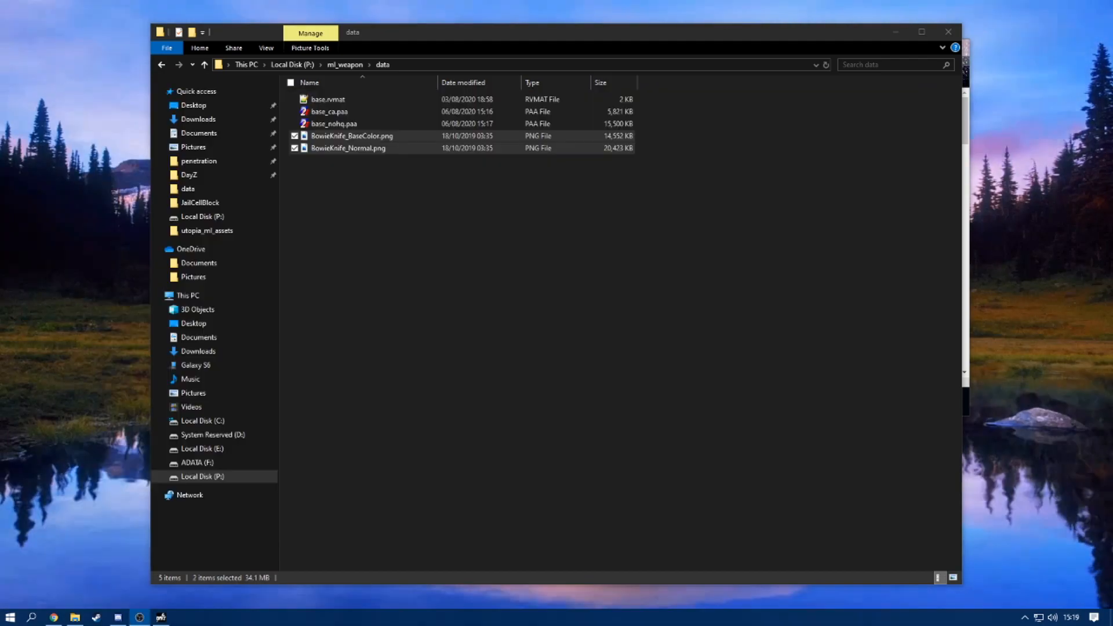
# - Launch Photoshop for editing the knife's base colour texture
pyautogui.click(501, 241)
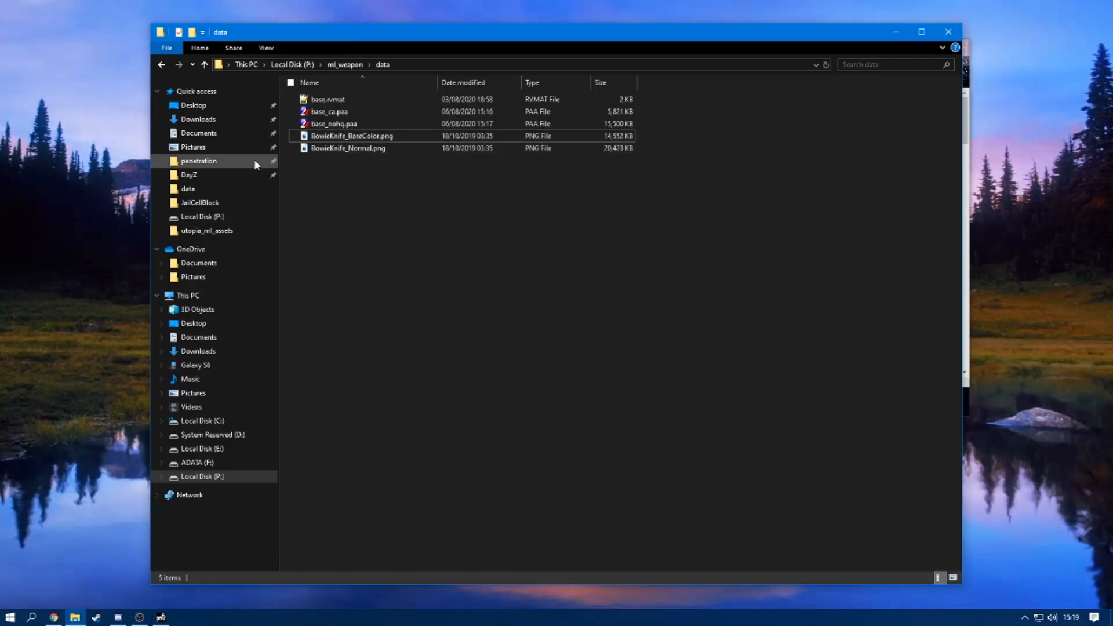
pyautogui.click(370, 137)
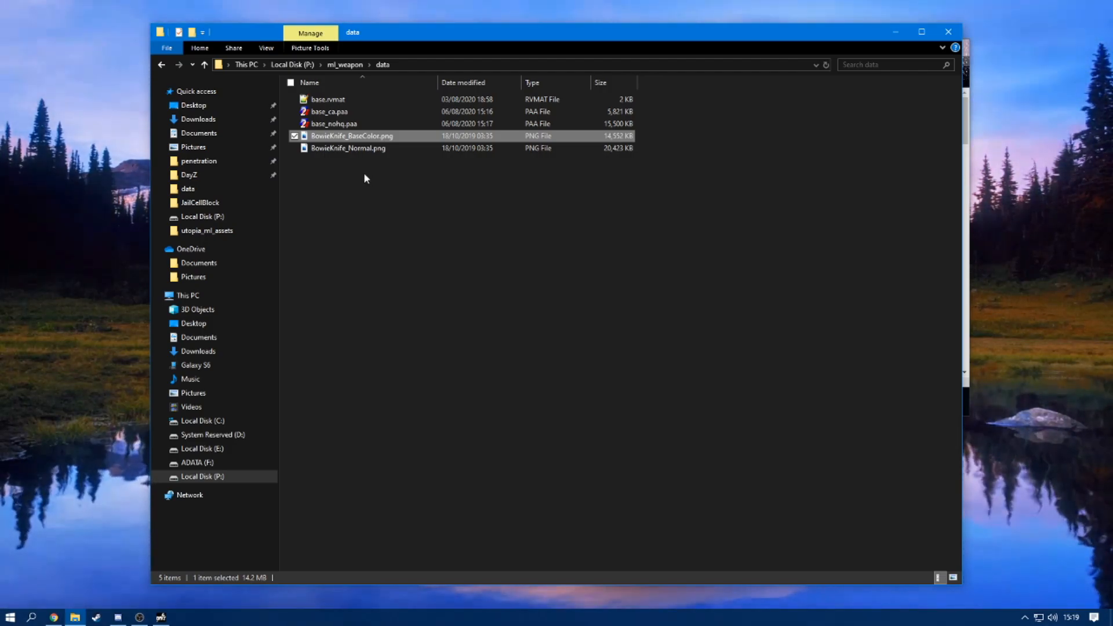
pyautogui.press('super')
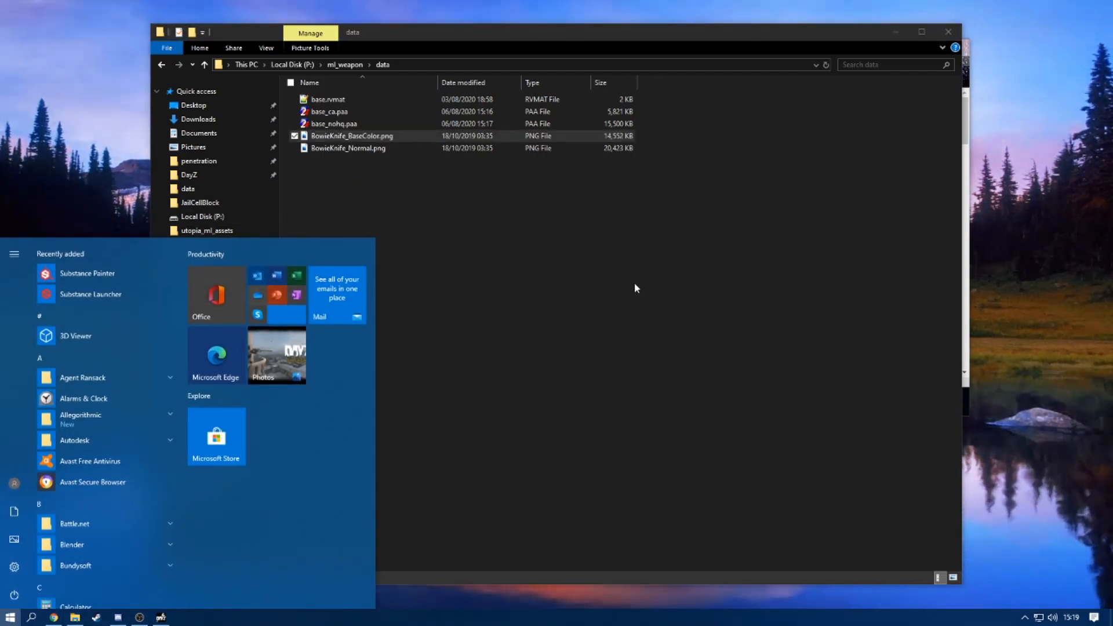
pyautogui.write('p')
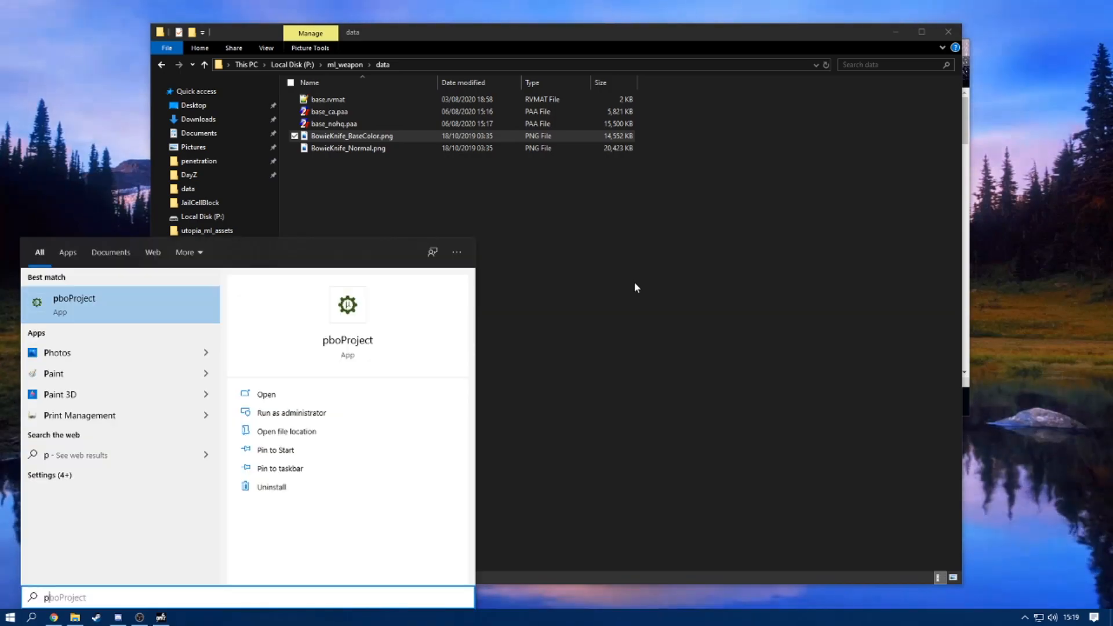
pyautogui.click(593, 295)
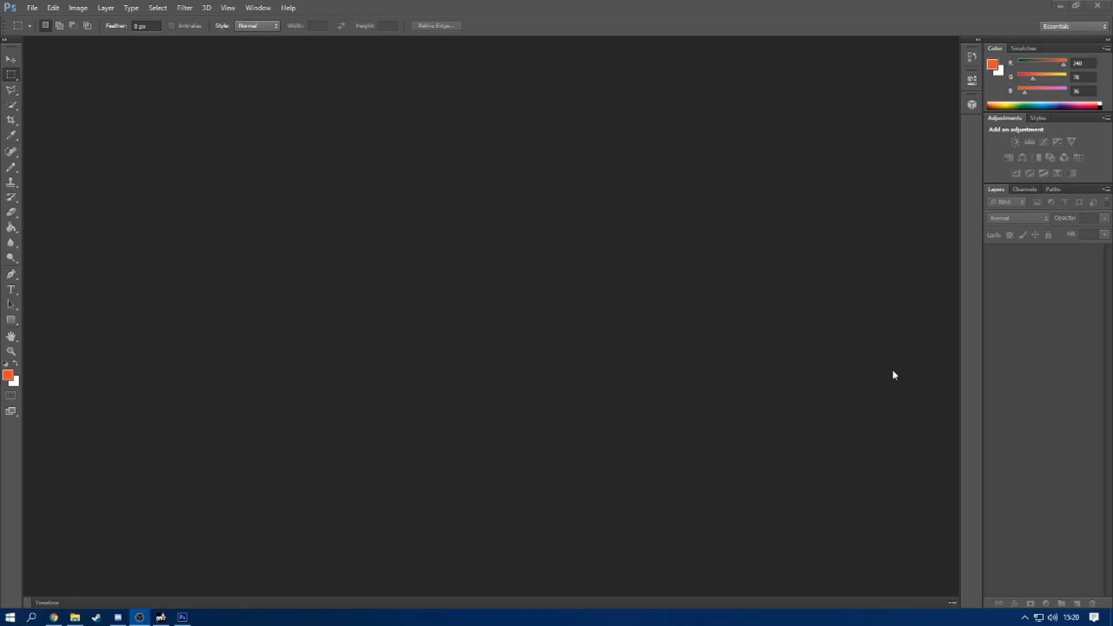
# - Open BowieKnife_BaseColor.png from the ml_weapon data folder on the P: drive in Photoshop
pyautogui.click(31, 7)
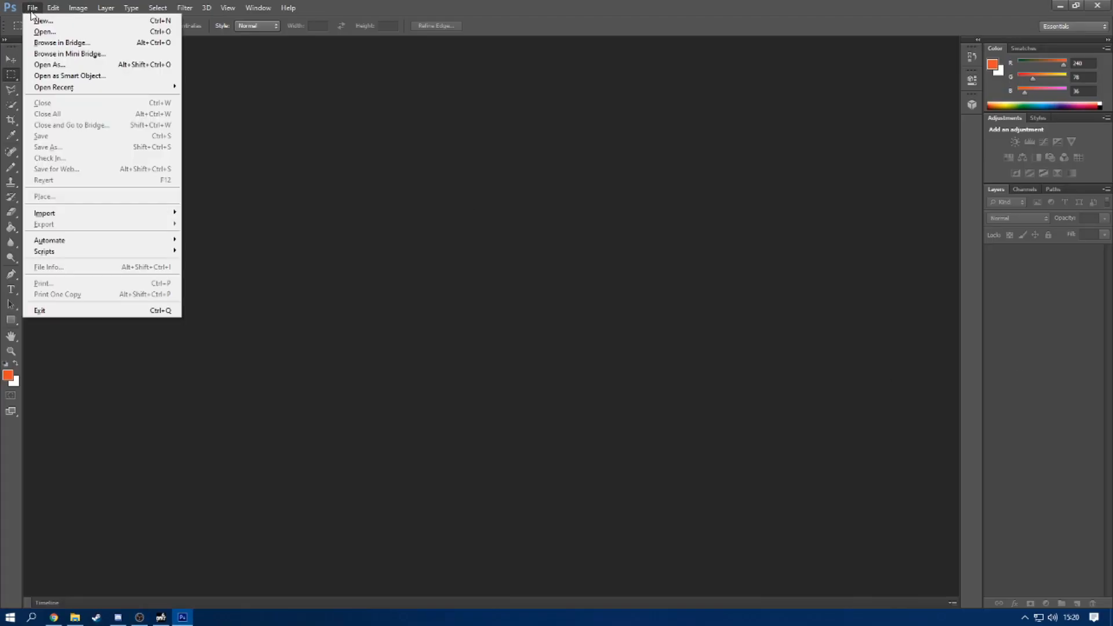
pyautogui.click(35, 32)
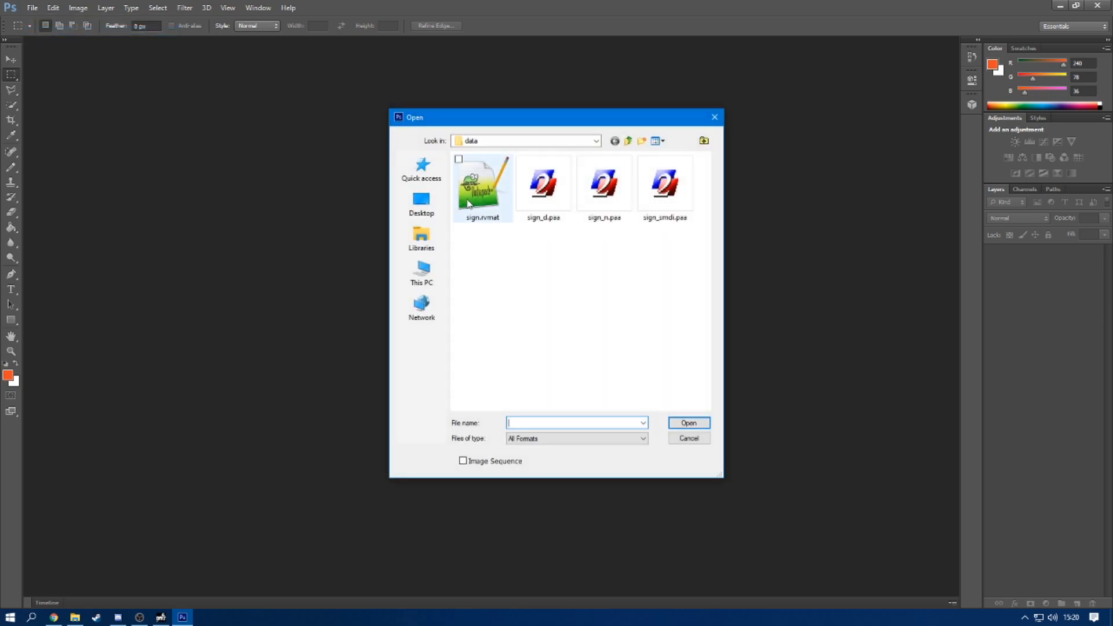
pyautogui.click(595, 140)
pyautogui.click(429, 270)
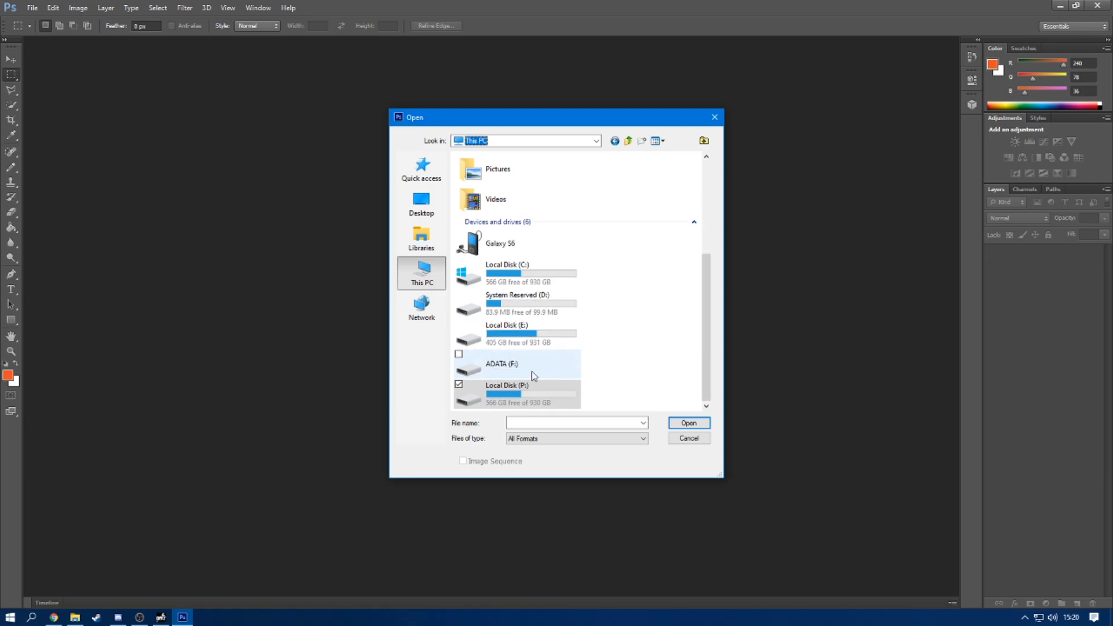
pyautogui.doubleClick(525, 386)
pyautogui.scroll(-6, 498, 261)
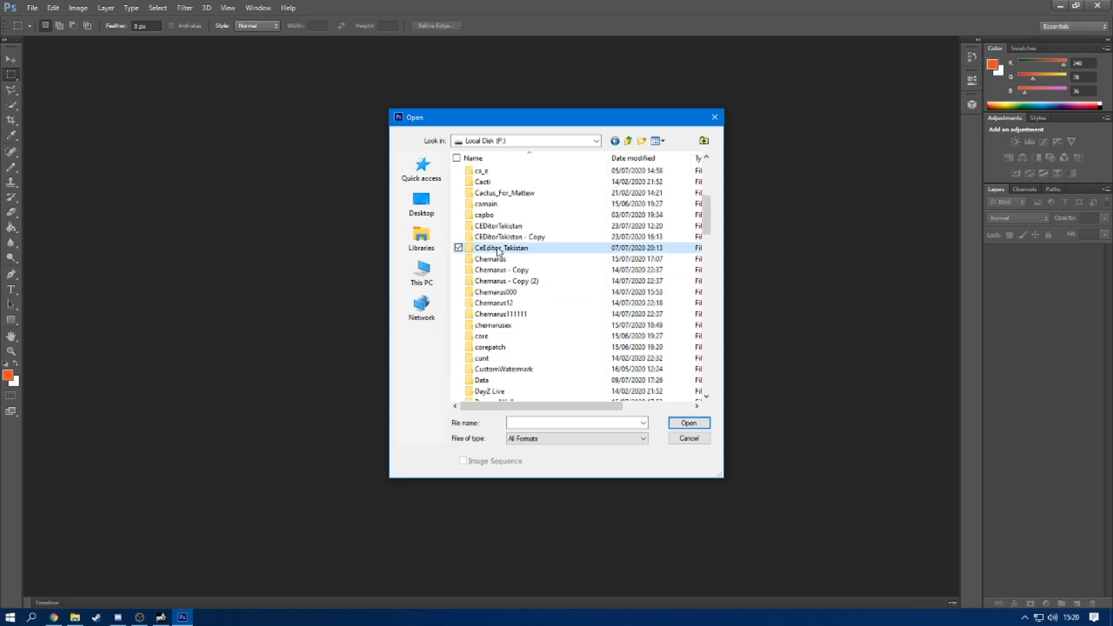
pyautogui.press('m')
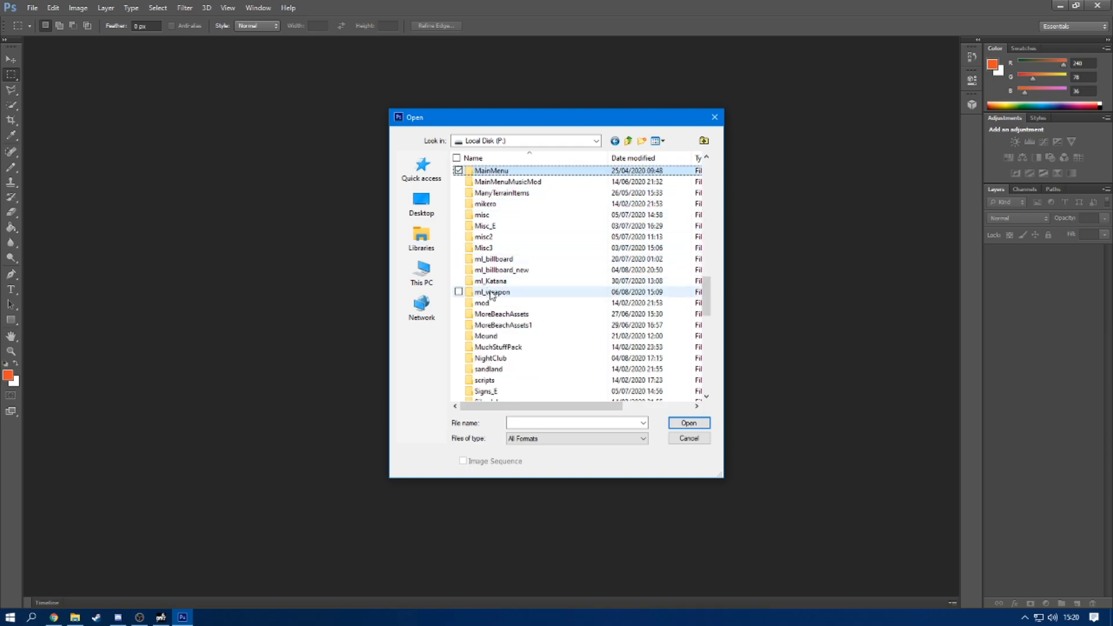
pyautogui.doubleClick(491, 292)
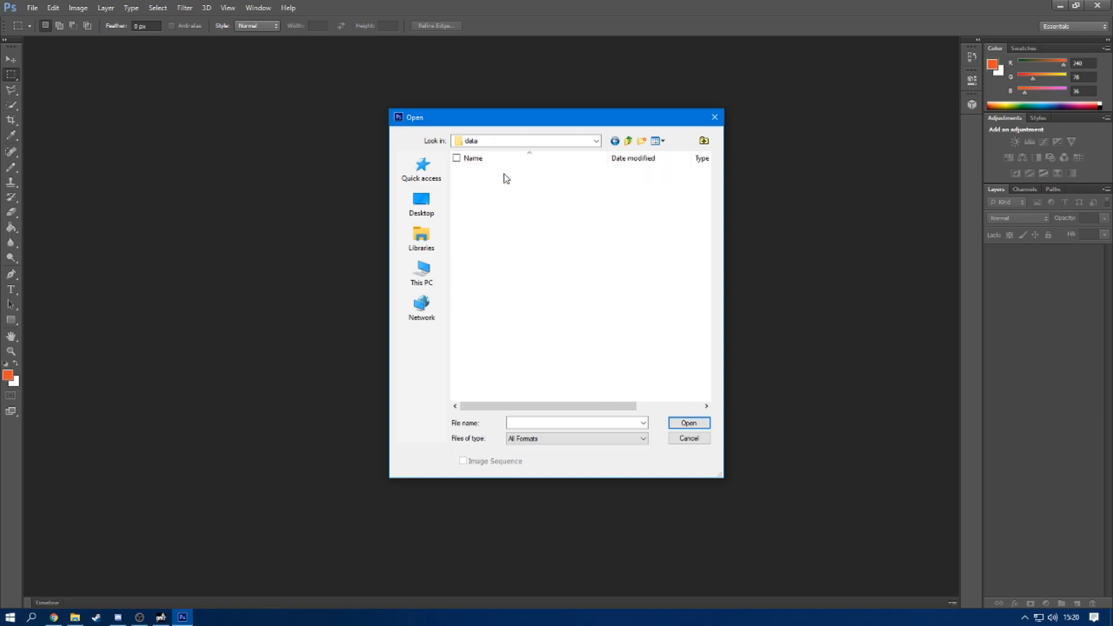
pyautogui.doubleClick(496, 204)
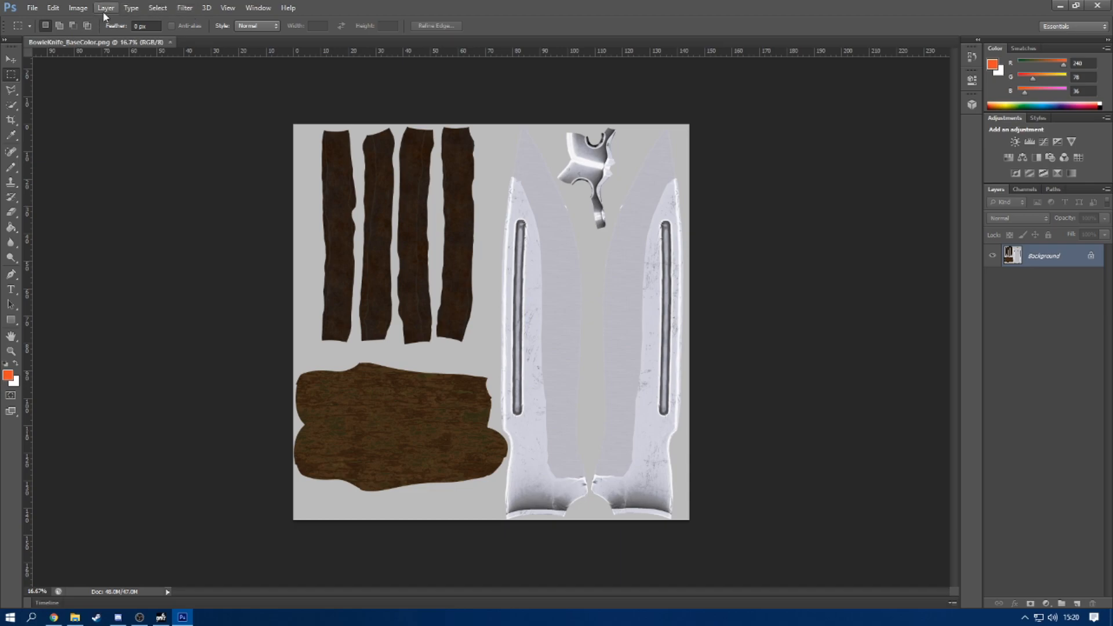
# - Convert the base colour texture to greyscale with the Black & White adjustment at its Default preset
pyautogui.click(78, 8)
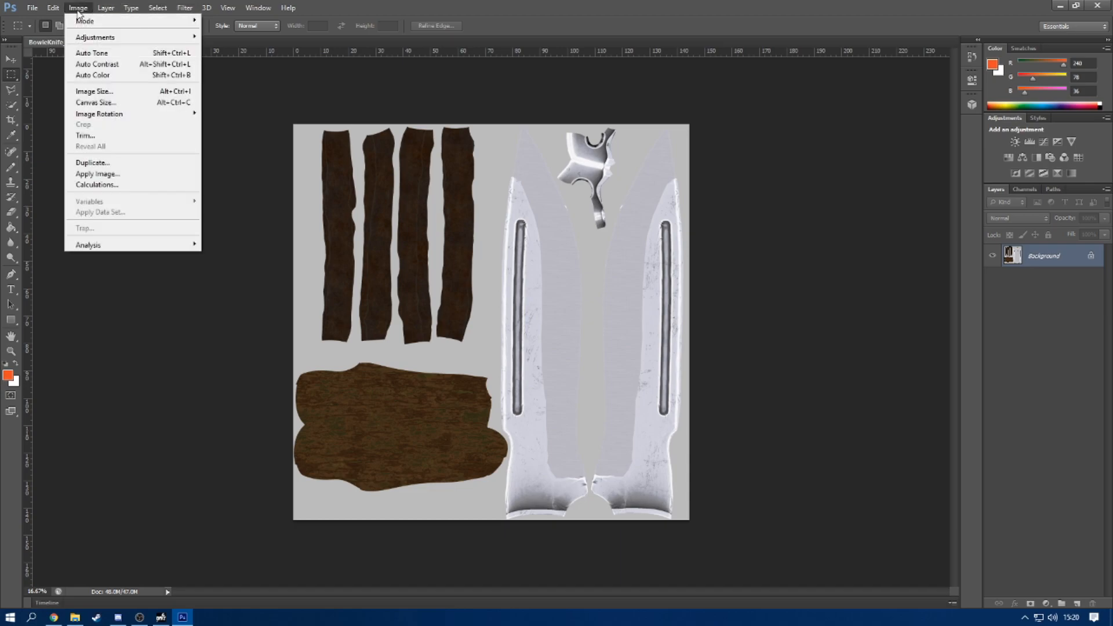
pyautogui.moveTo(88, 42)
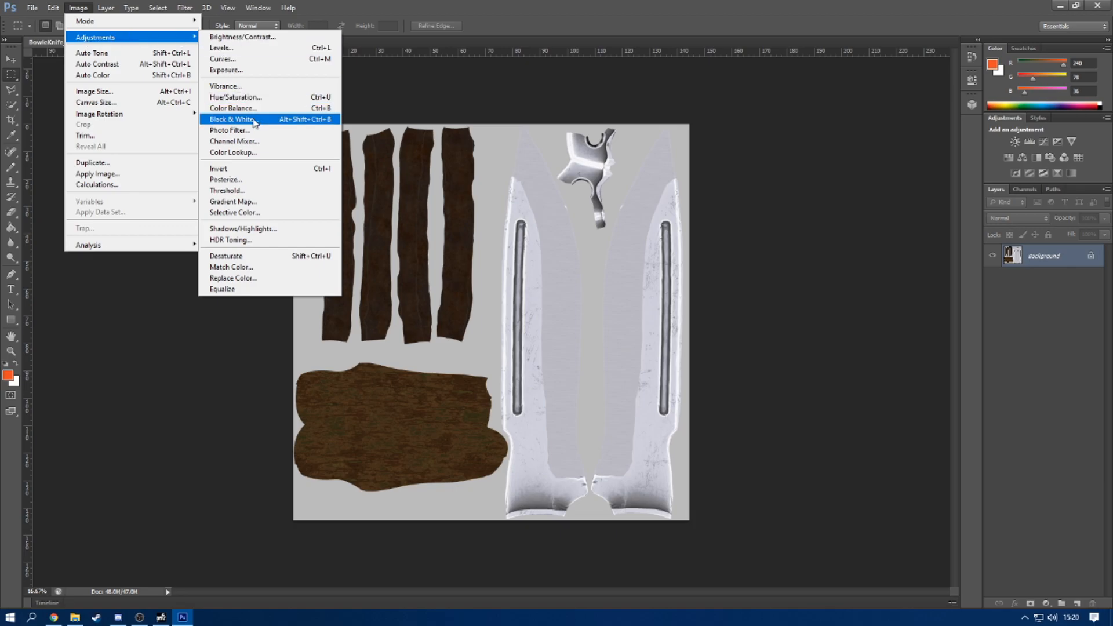
pyautogui.click(232, 119)
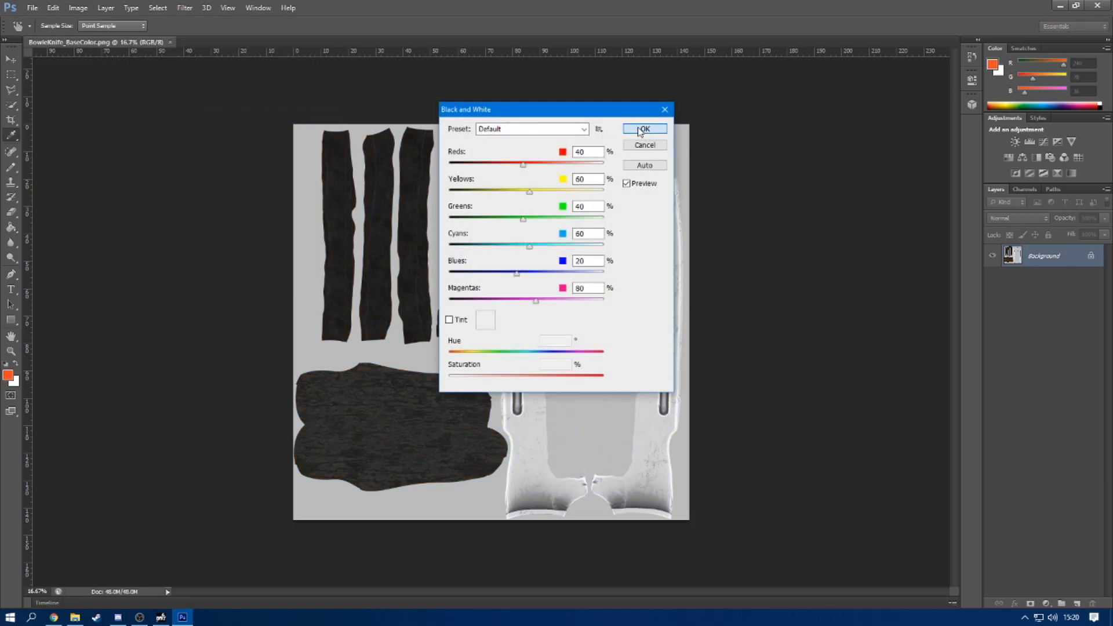
pyautogui.click(639, 130)
# - Save the greyscale texture as base_smdi.png in the data folder, with smallest compression and no interlacing
pyautogui.click(33, 8)
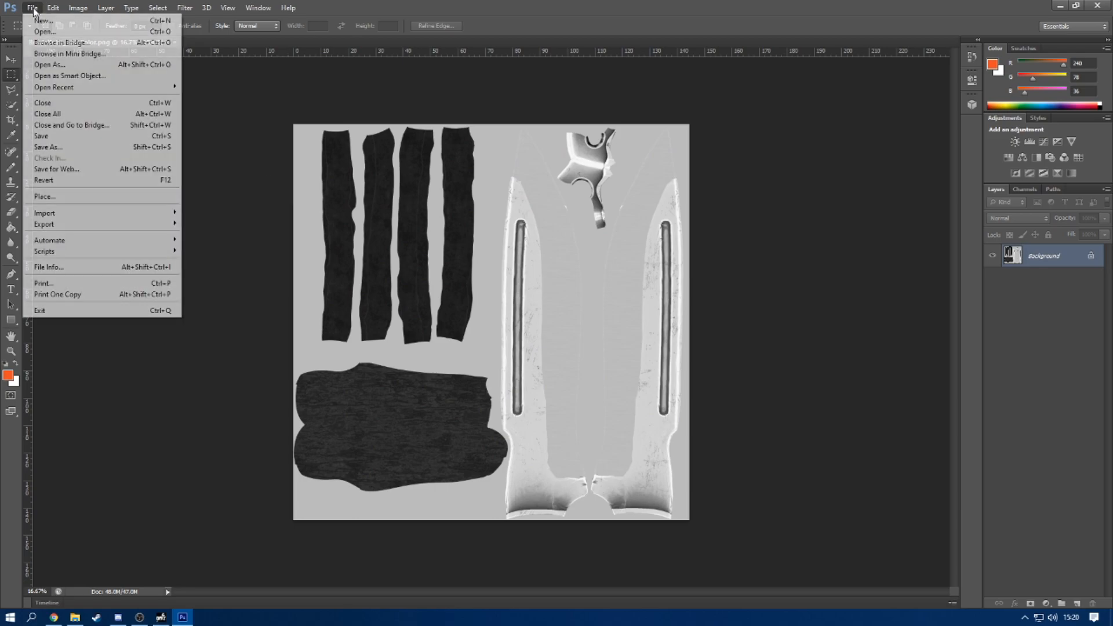
pyautogui.click(73, 147)
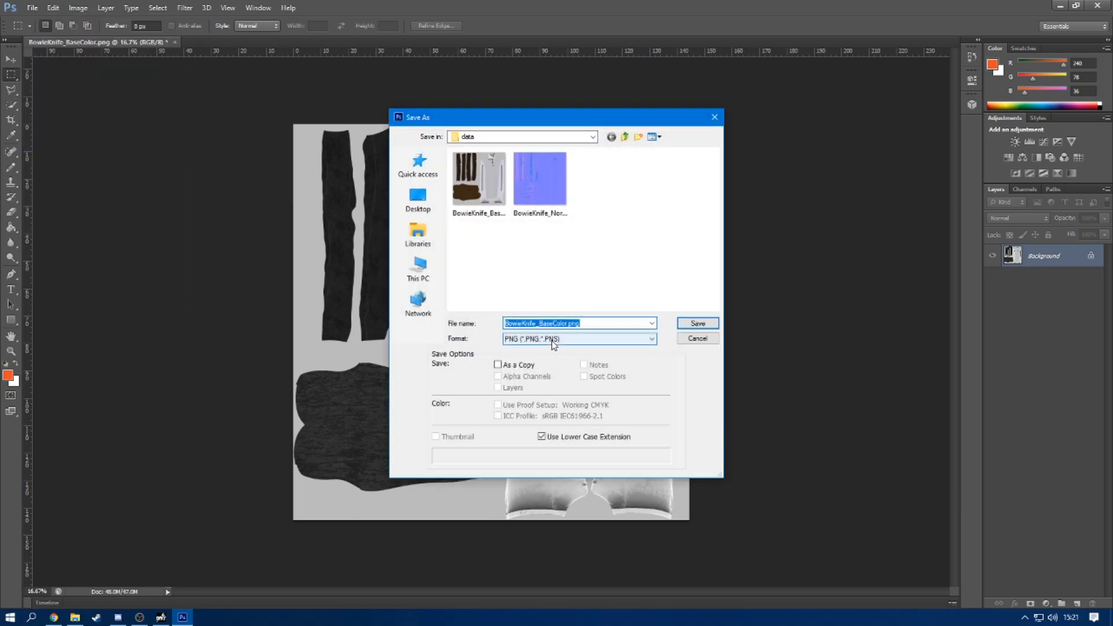
pyautogui.click(558, 323)
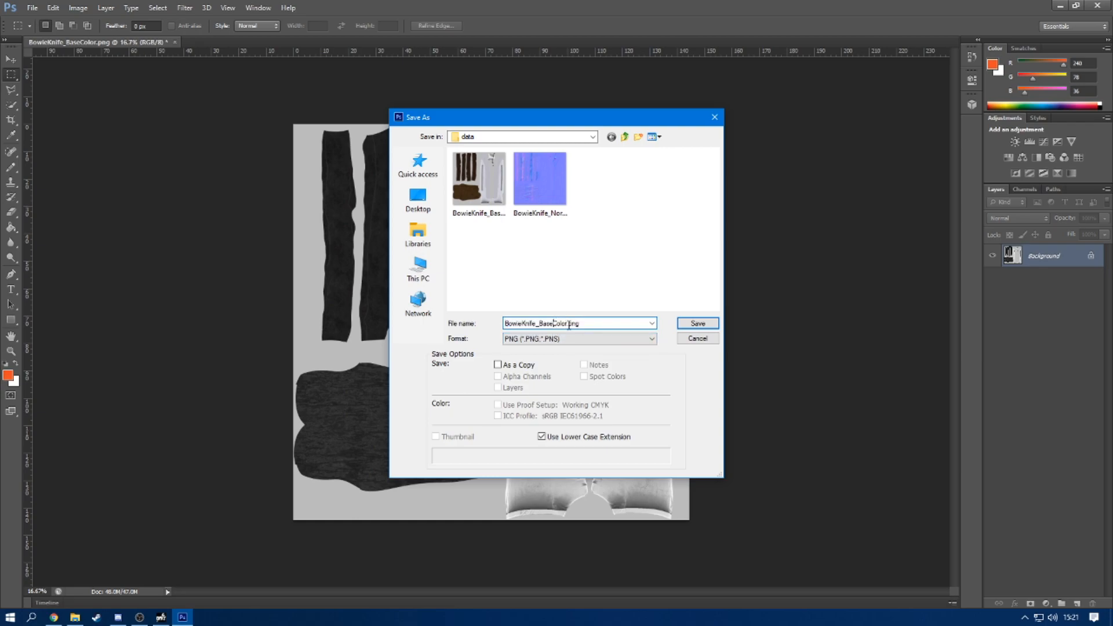
pyautogui.doubleClick(567, 322)
pyautogui.write('base_amd')
pyautogui.click(696, 324)
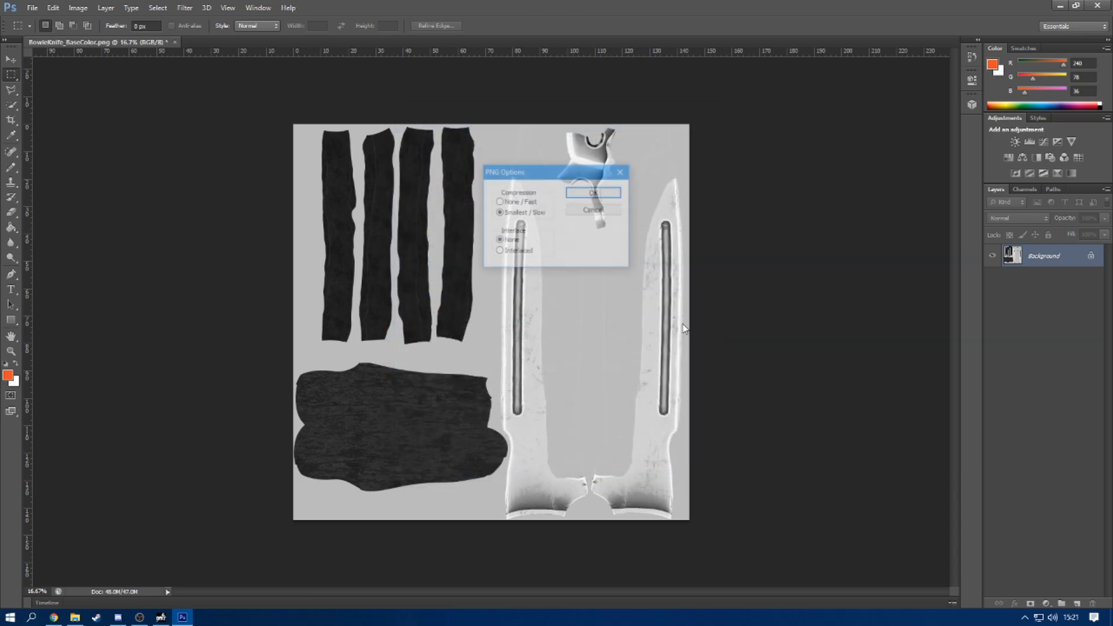
pyautogui.click(586, 192)
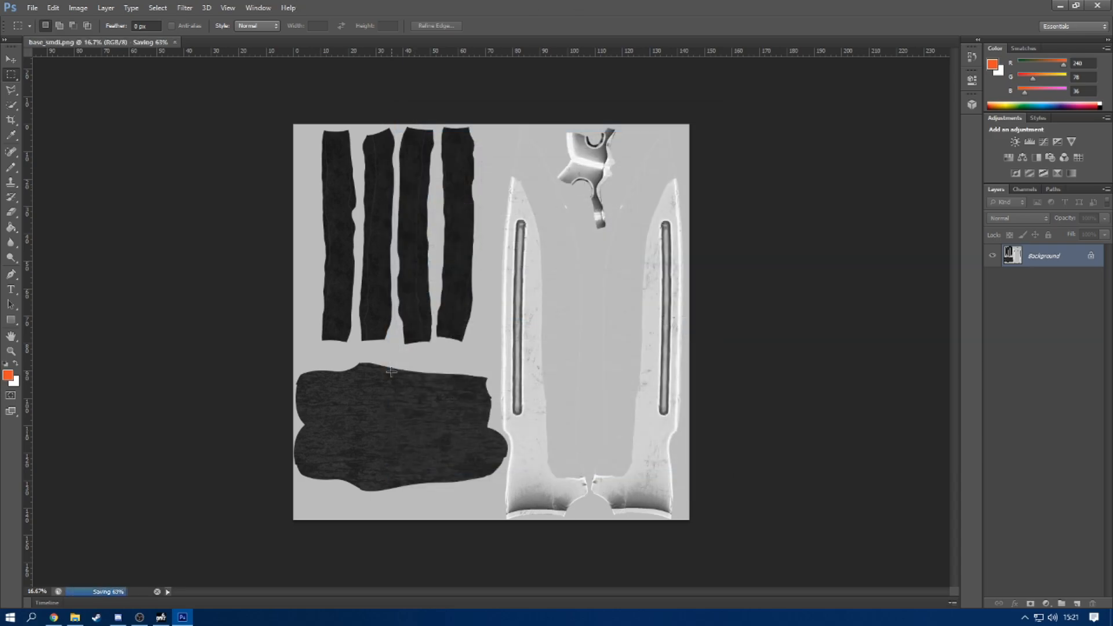
# - Switch to DayZ Tools, launch Tex View and bring its empty window to the front
pyautogui.click(75, 616)
pyautogui.click(74, 616)
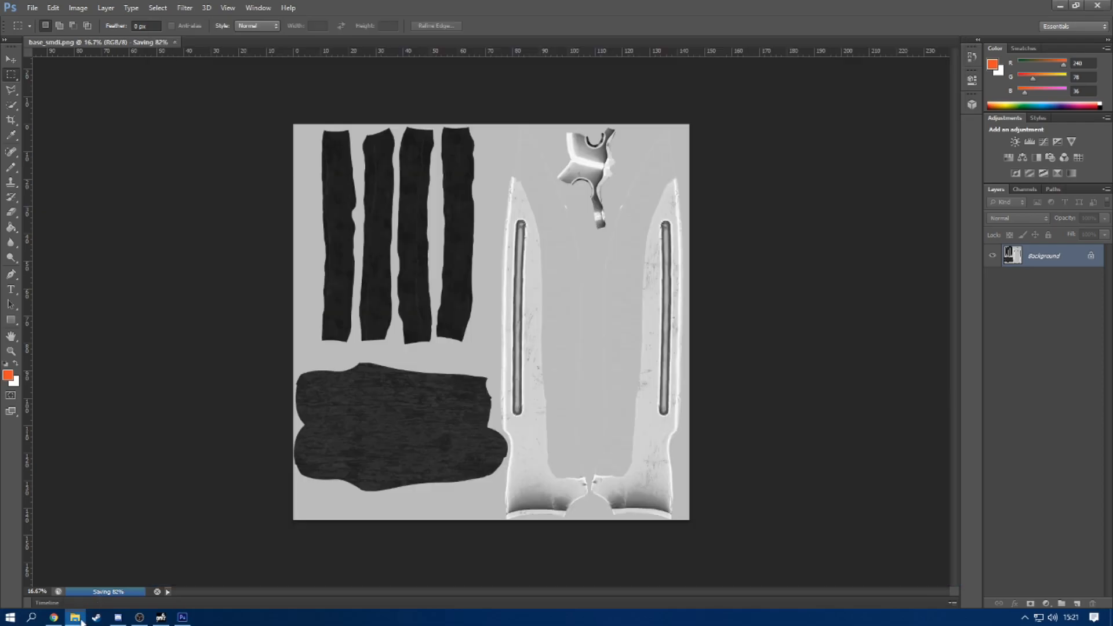
pyautogui.click(161, 616)
pyautogui.click(470, 273)
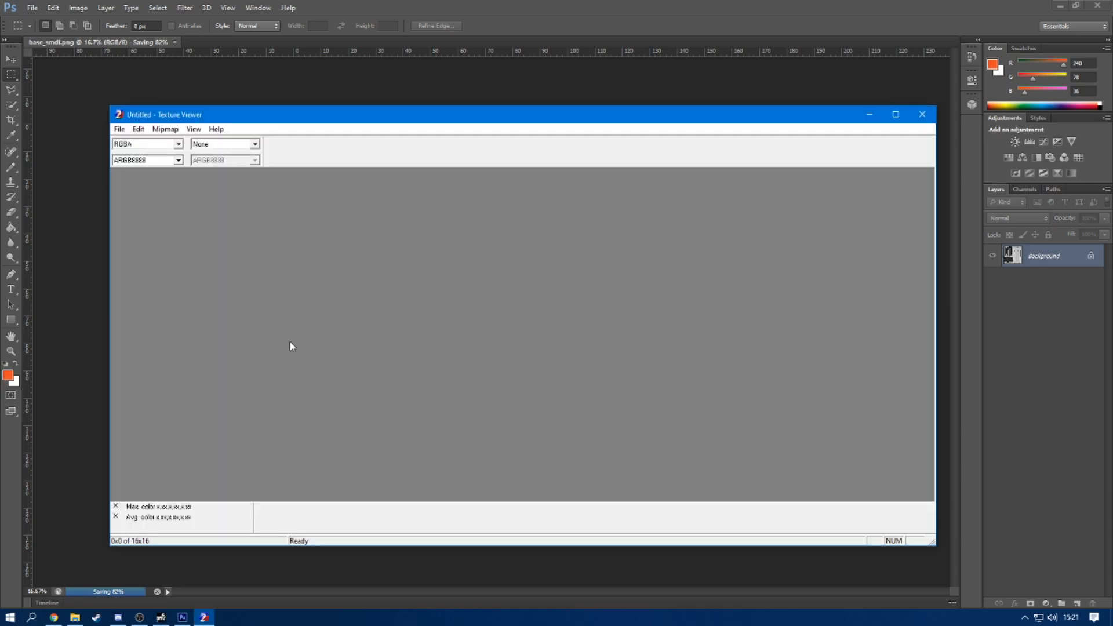
pyautogui.click(68, 540)
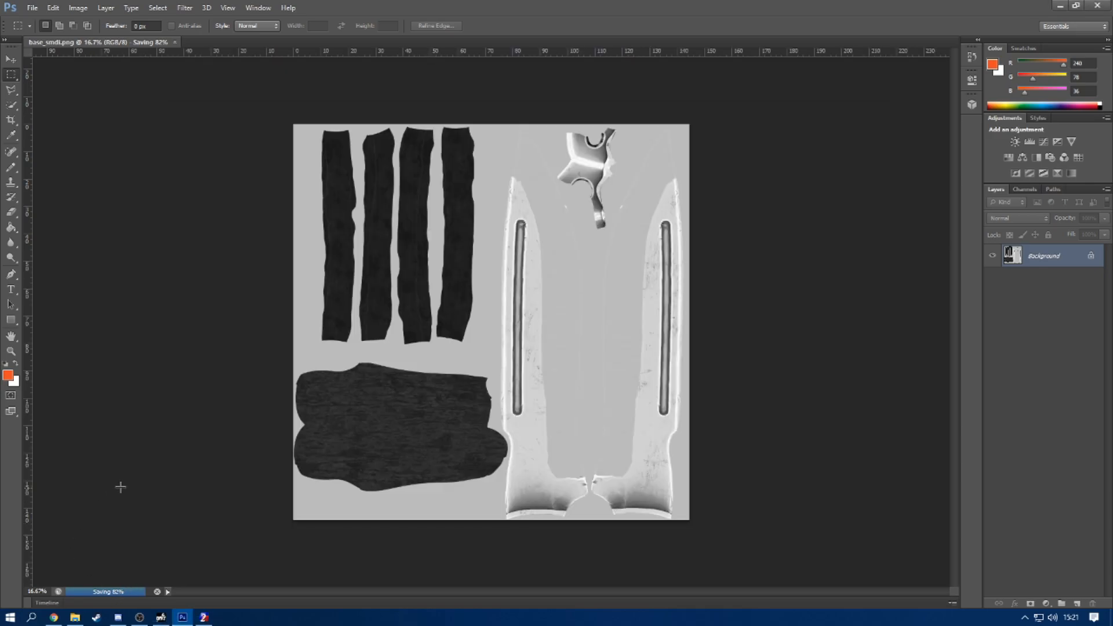
pyautogui.click(204, 617)
# - Load base_smdi.png from the data folder into the texture viewer
pyautogui.click(75, 617)
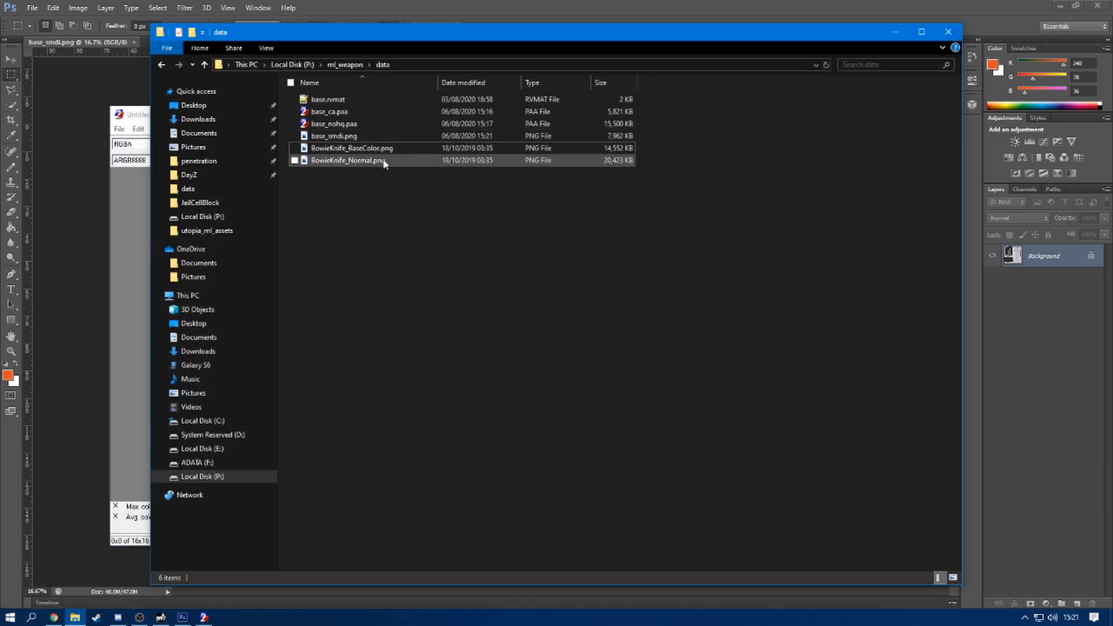
pyautogui.click(348, 136)
pyautogui.moveTo(353, 33); pyautogui.dragTo(592, 67)
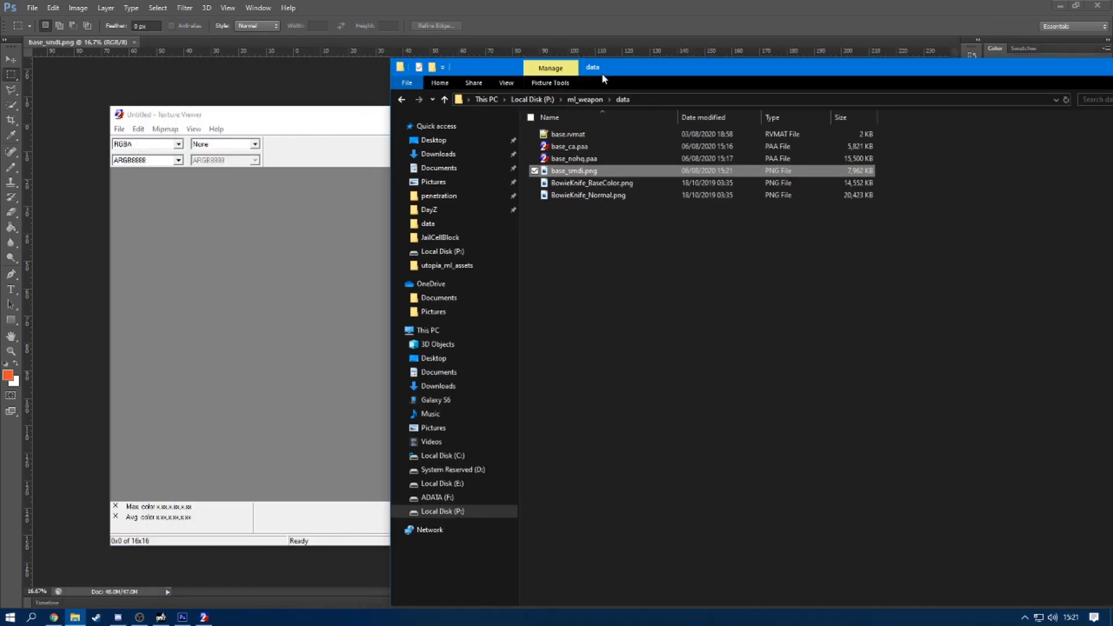
pyautogui.moveTo(576, 170); pyautogui.dragTo(261, 284)
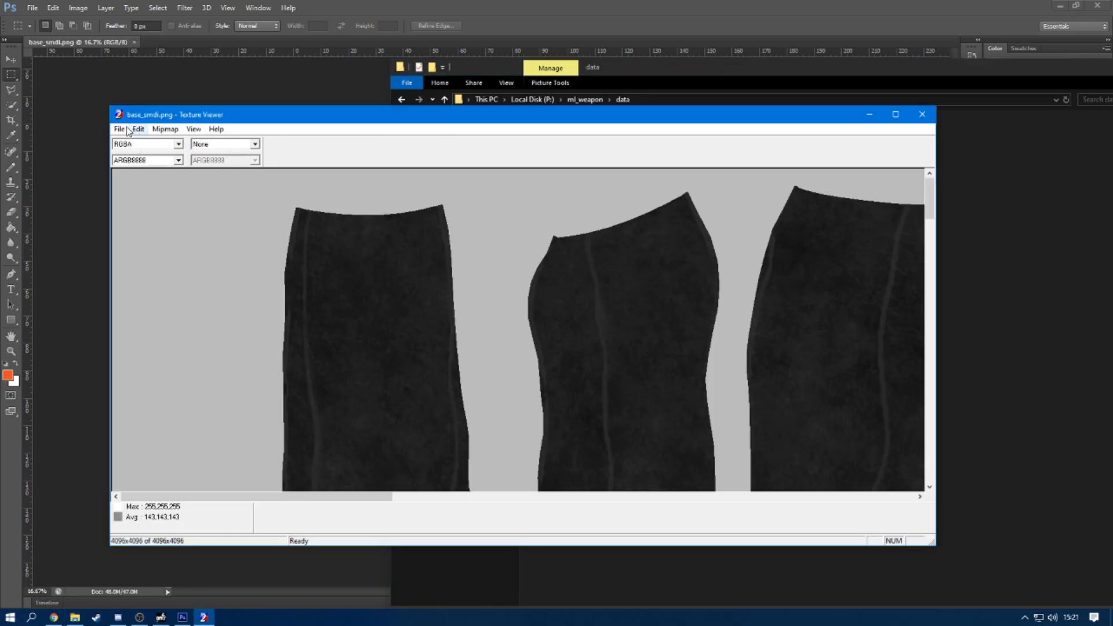
# - Save the loaded greyscale texture as base_smdi.paa in the data folder
pyautogui.click(119, 129)
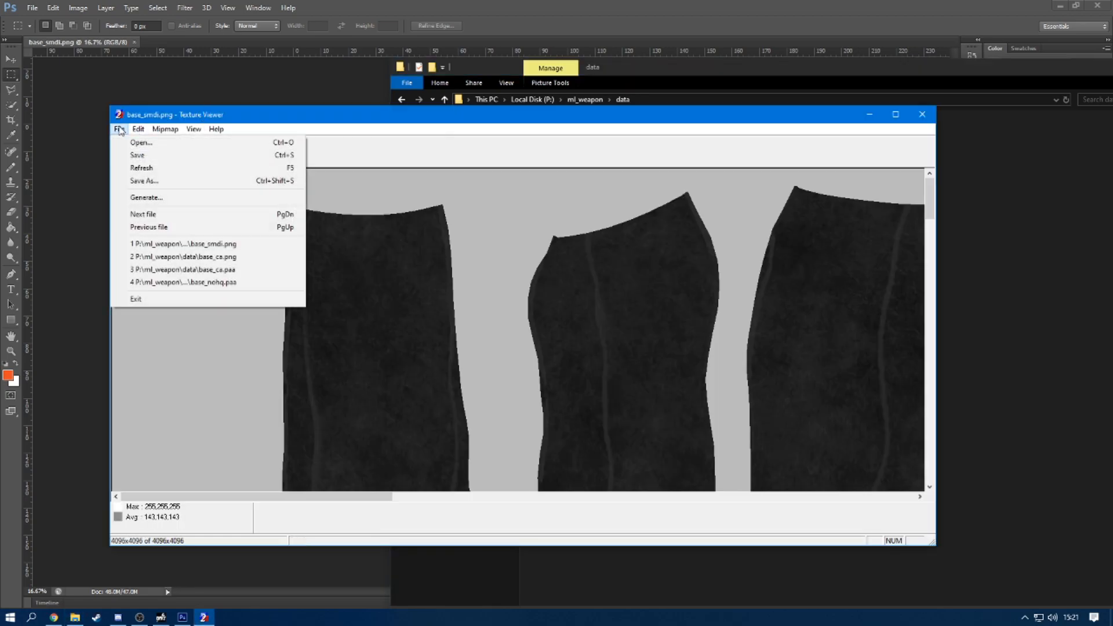
pyautogui.click(144, 180)
pyautogui.click(527, 422)
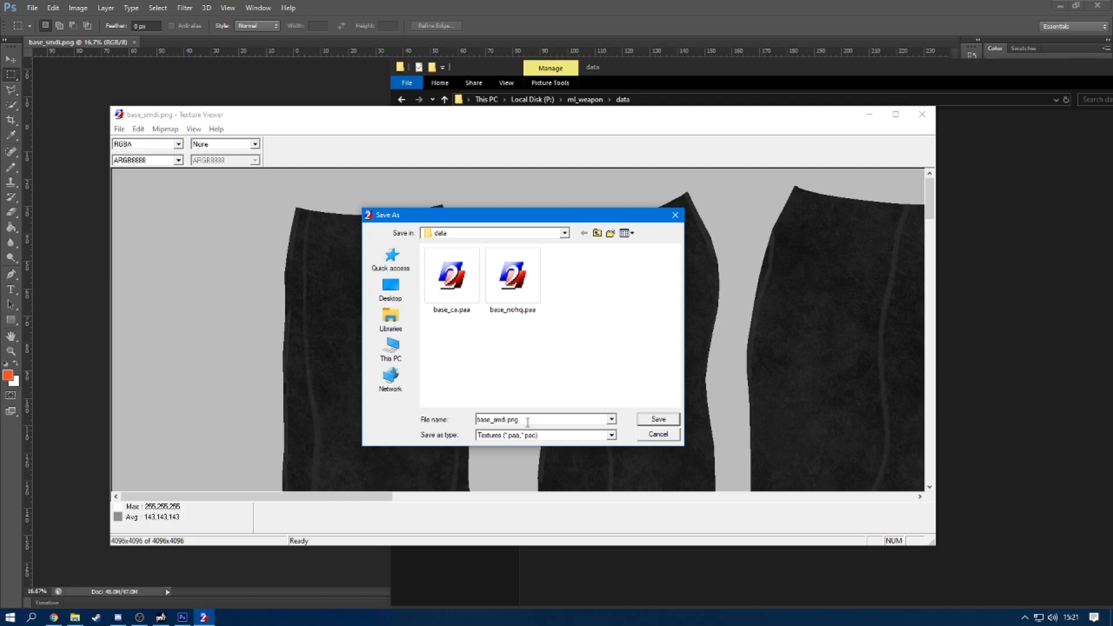
pyautogui.press('BackSpace')
pyautogui.press('BackSpace')
pyautogui.write('aa')
pyautogui.click(664, 419)
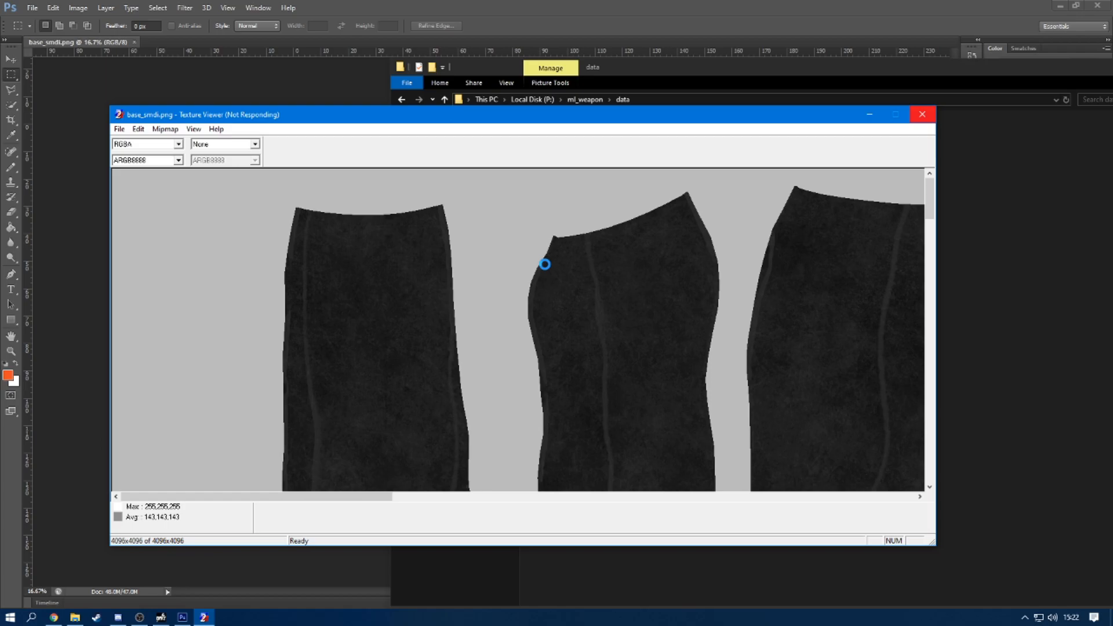
# - Open base_smdi.paa from the data folder in a new texture viewer window and inspect the converted texture
pyautogui.click(986, 282)
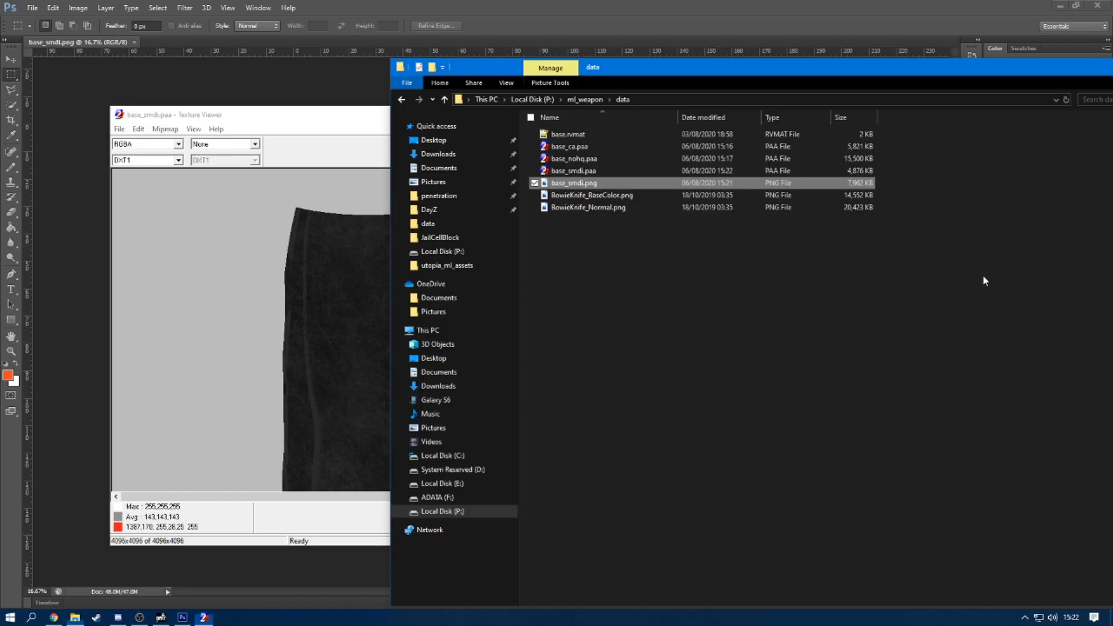
pyautogui.click(567, 171)
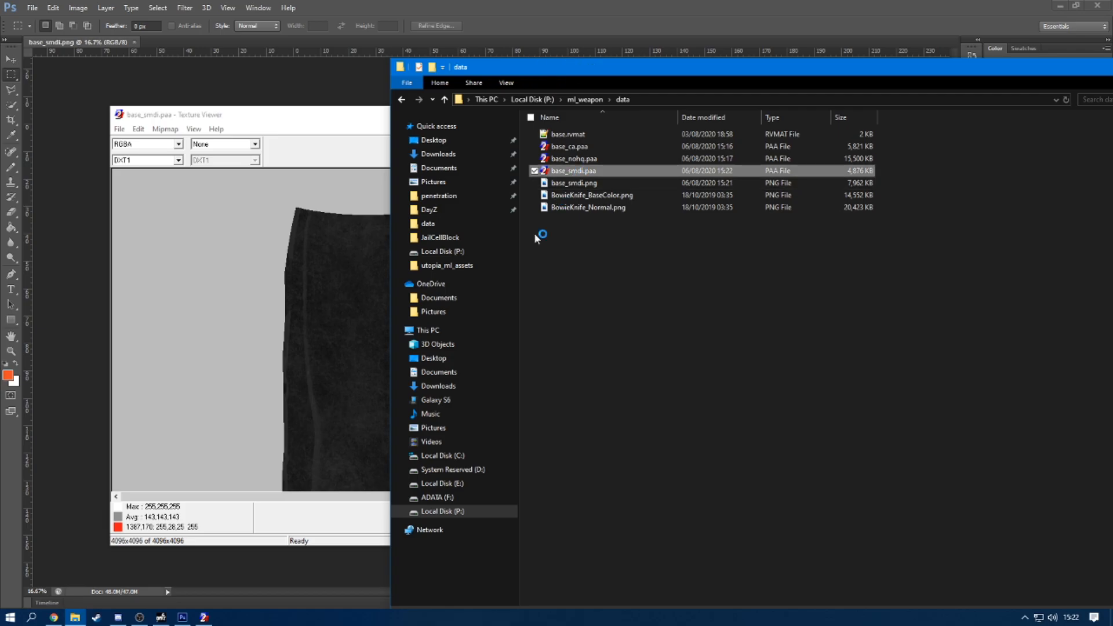
pyautogui.doubleClick(573, 183)
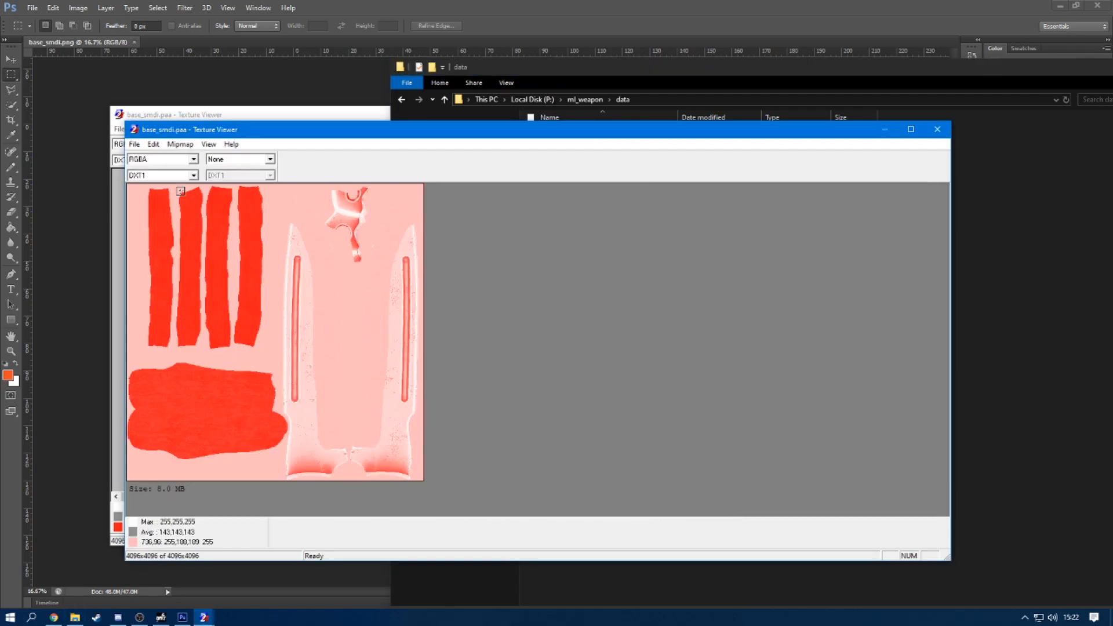
pyautogui.scroll(-1, 209, 232)
pyautogui.scroll(1, 268, 322)
pyautogui.scroll(-1, 268, 321)
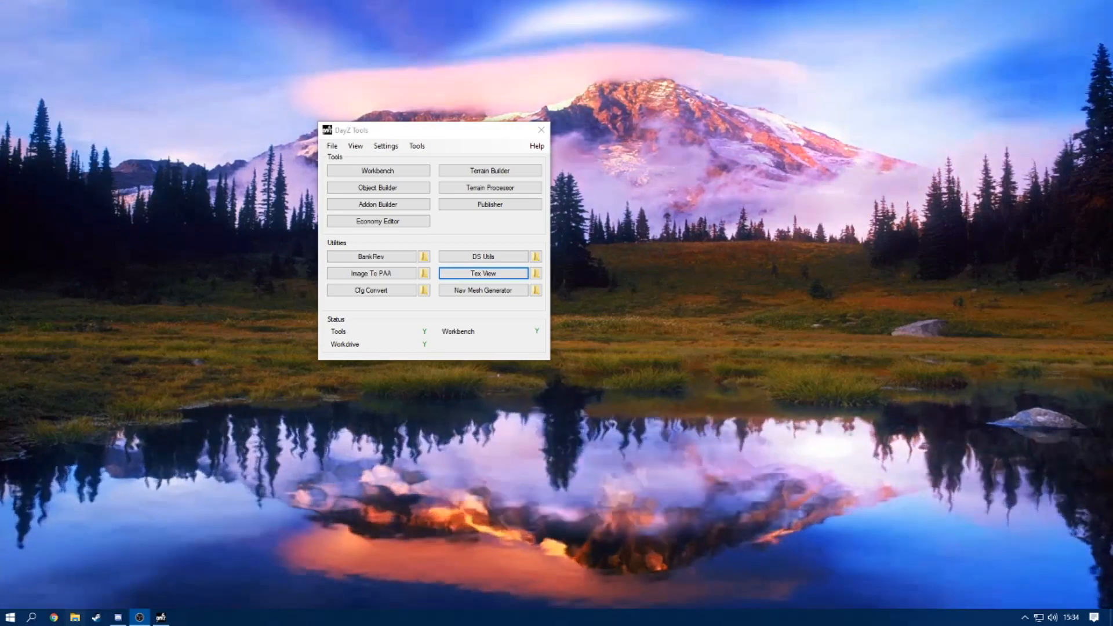
# - Open the data folder inside ml_weapon on the P: drive in File Explorer
pyautogui.click(74, 617)
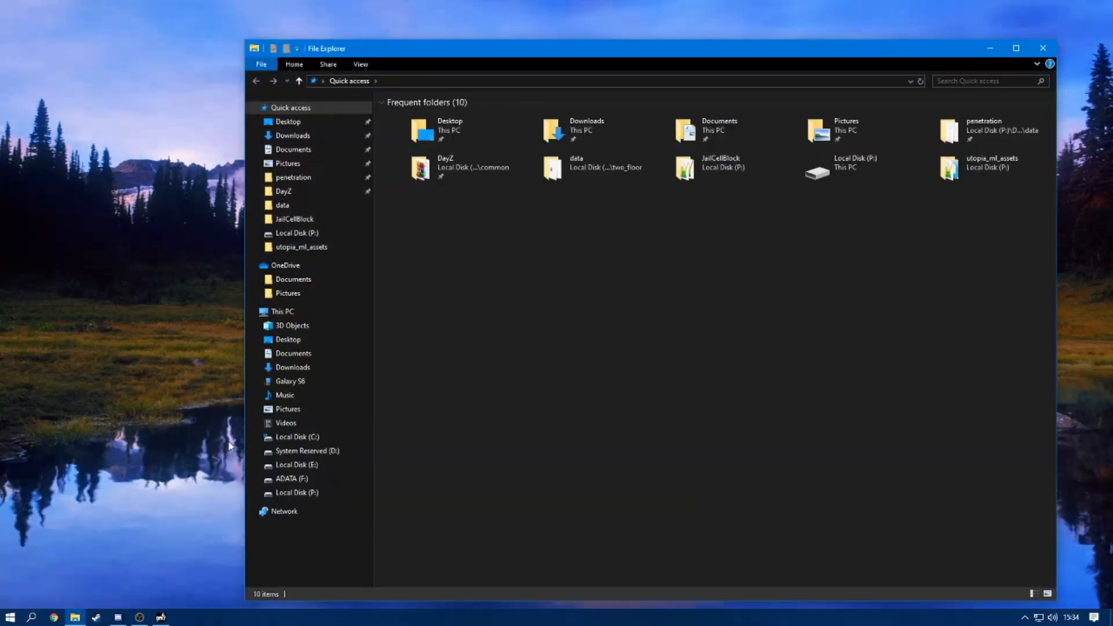
pyautogui.click(321, 494)
pyautogui.click(537, 449)
pyautogui.press('m')
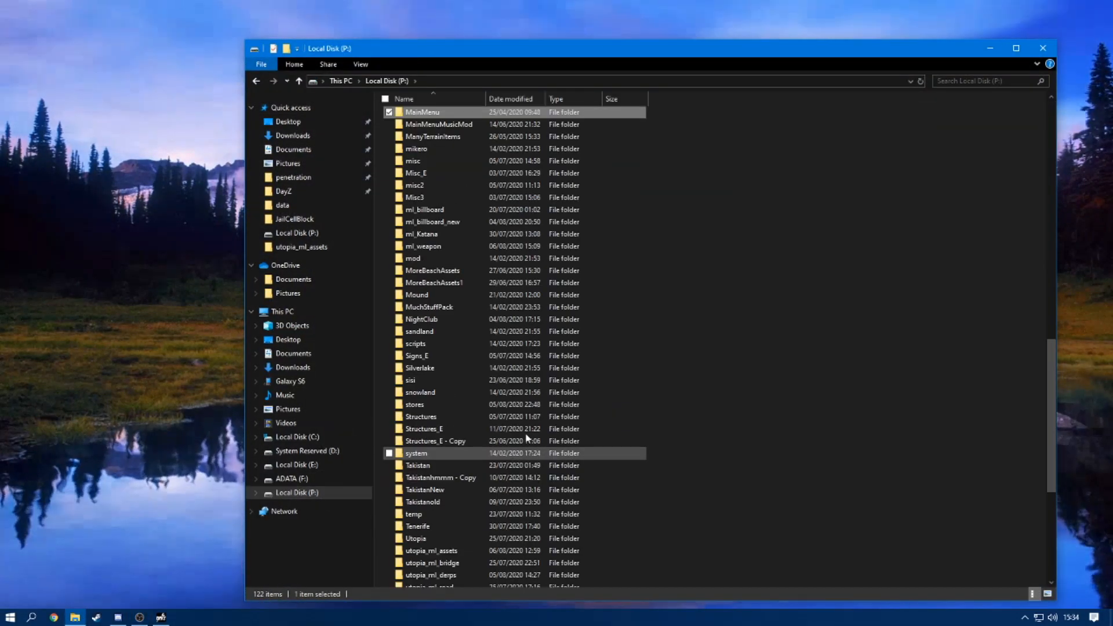
pyautogui.doubleClick(423, 246)
pyautogui.doubleClick(412, 117)
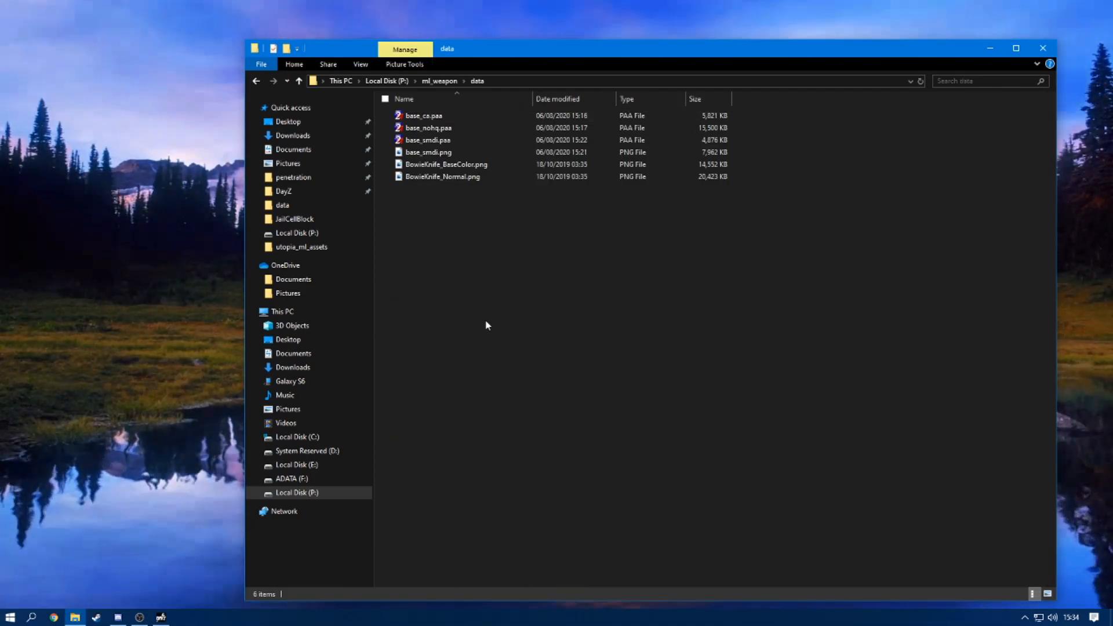
# - Place board_front.rvmat in the data folder and rename it base.rvmat
pyautogui.press('b')
pyautogui.press('o')
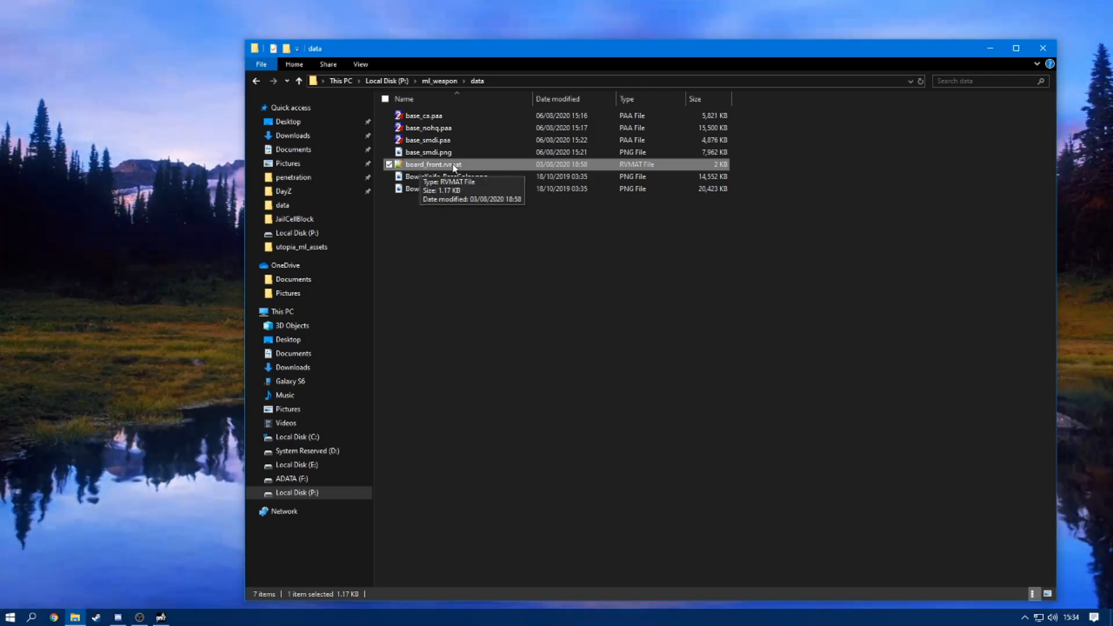
pyautogui.click(440, 164)
pyautogui.write('base.rvmat')
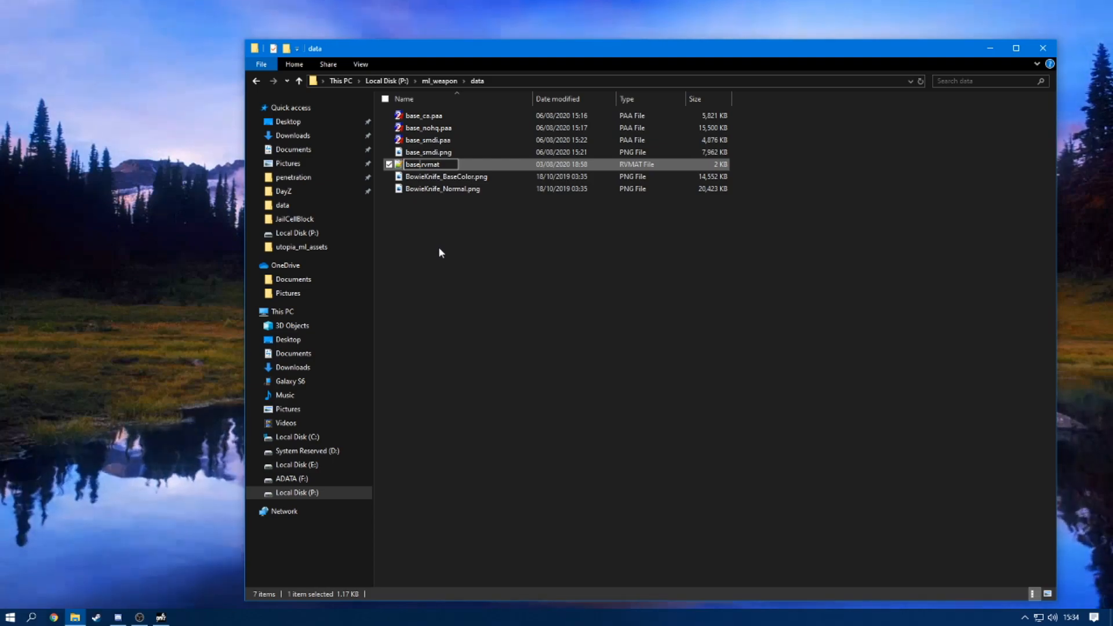
pyautogui.click(438, 246)
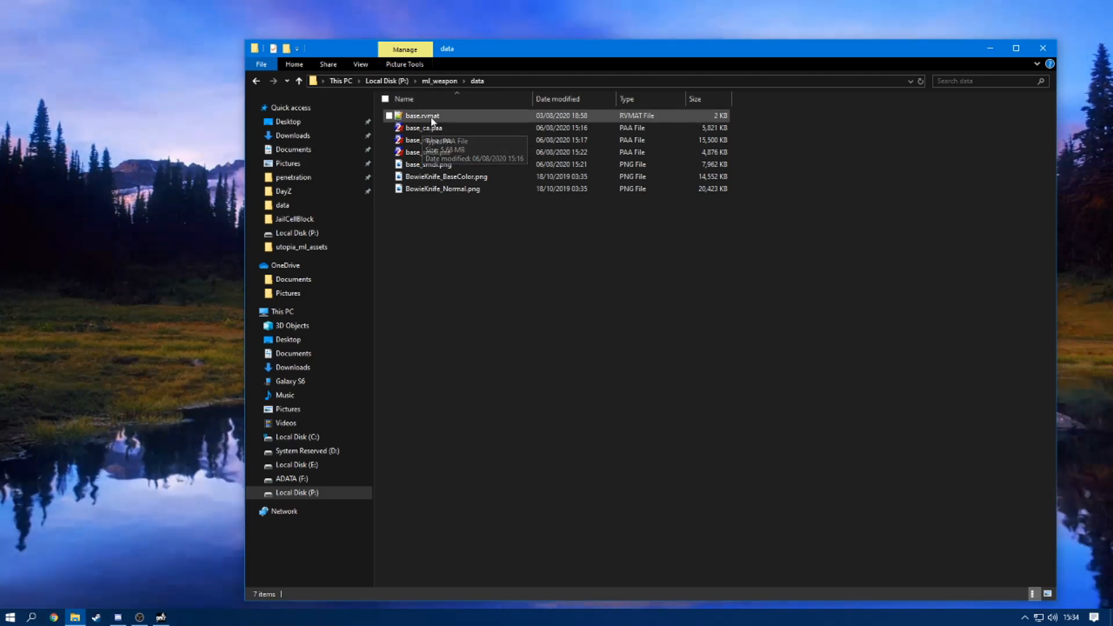
# - Open base.rvmat in Notepad++, remove the header comments and the _ARMA_ define line, save, and maximize the editor
pyautogui.click(423, 117)
pyautogui.doubleClick(424, 116)
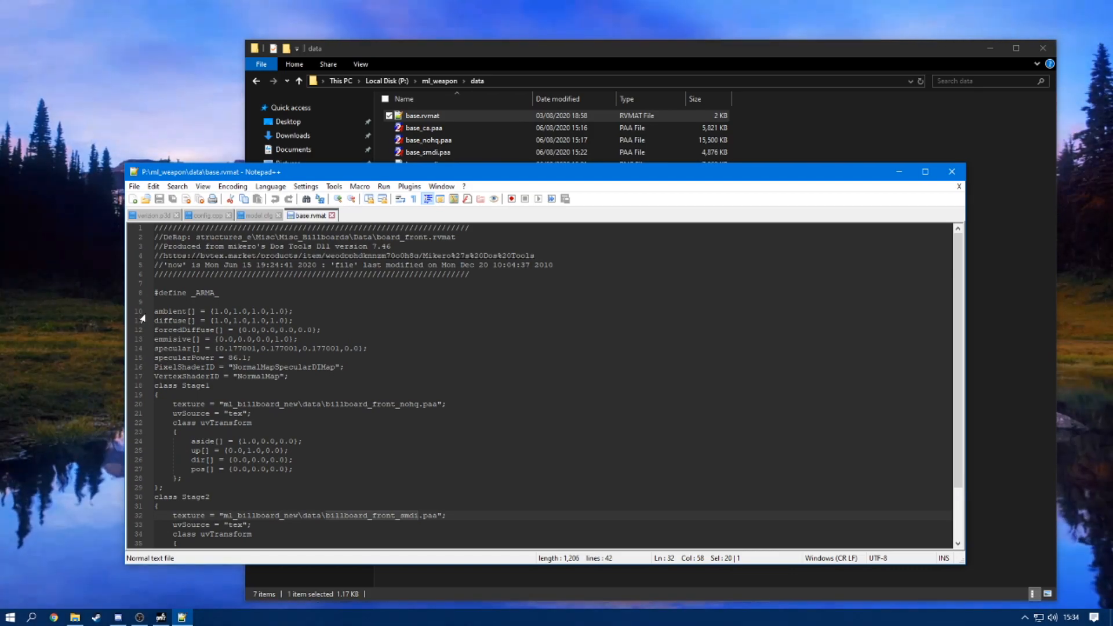
pyautogui.moveTo(154, 306); pyautogui.dragTo(154, 228)
pyautogui.press('Delete')
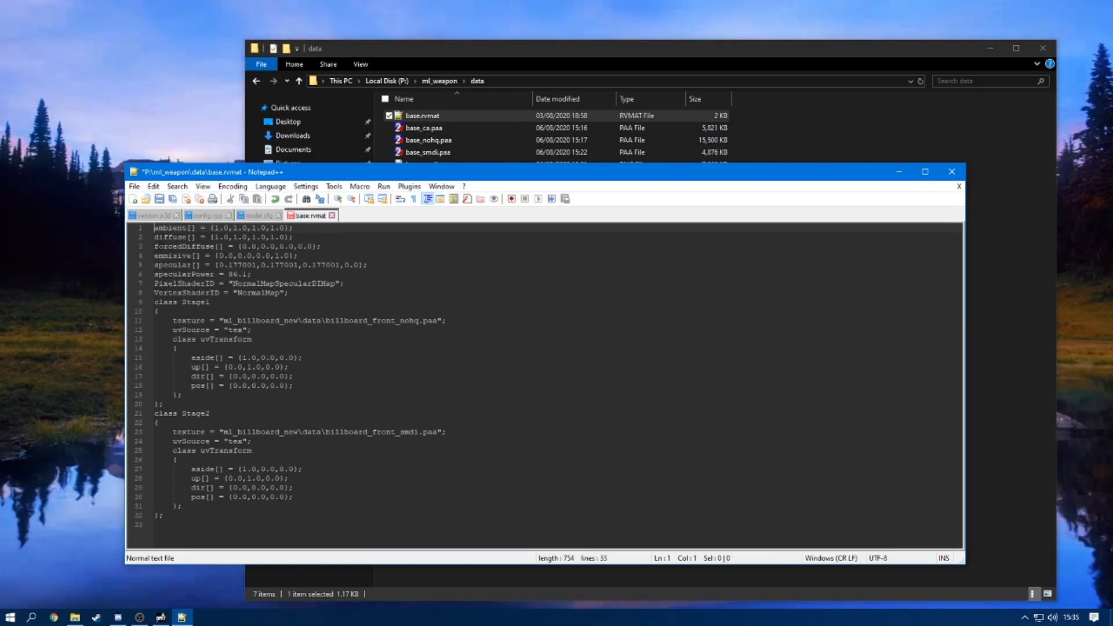
pyautogui.hotkey('ctrl', 's')
pyautogui.moveTo(310, 174); pyautogui.dragTo(332, 3)
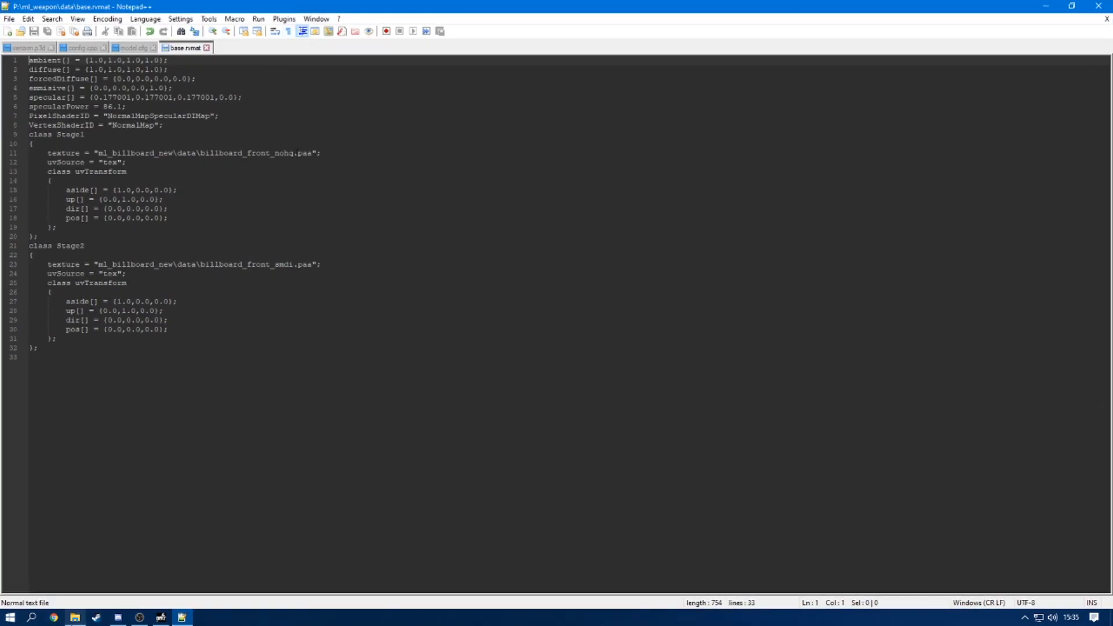
# - Copy the normal map's file name from the data folder into the Stage1 texture path as base_nohq, and save base.rvmat
pyautogui.click(75, 617)
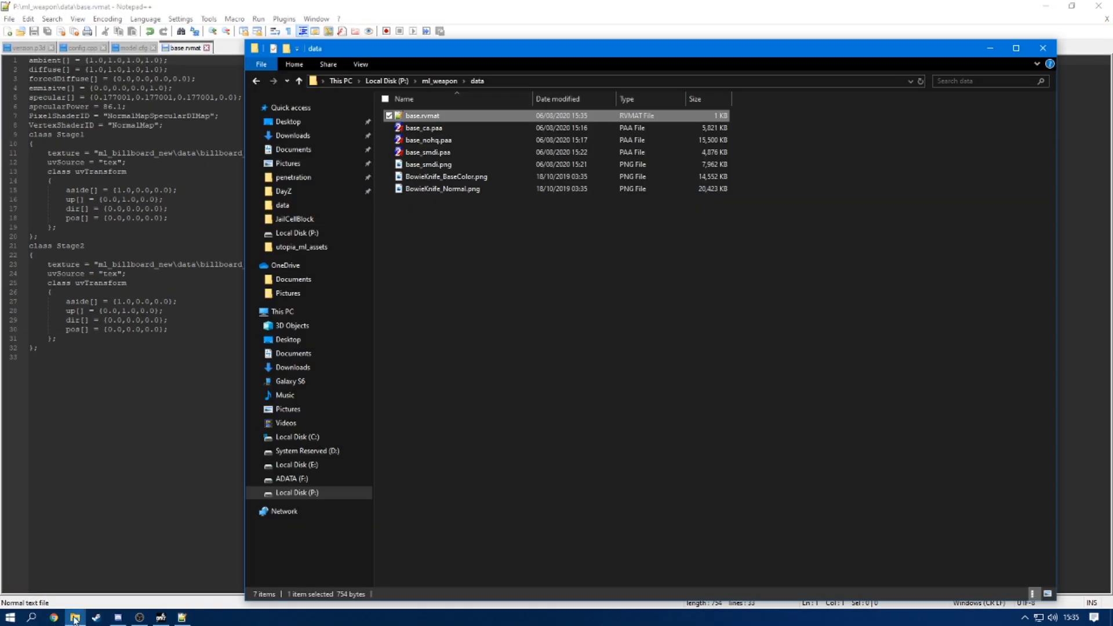
pyautogui.click(421, 145)
pyautogui.press('F2')
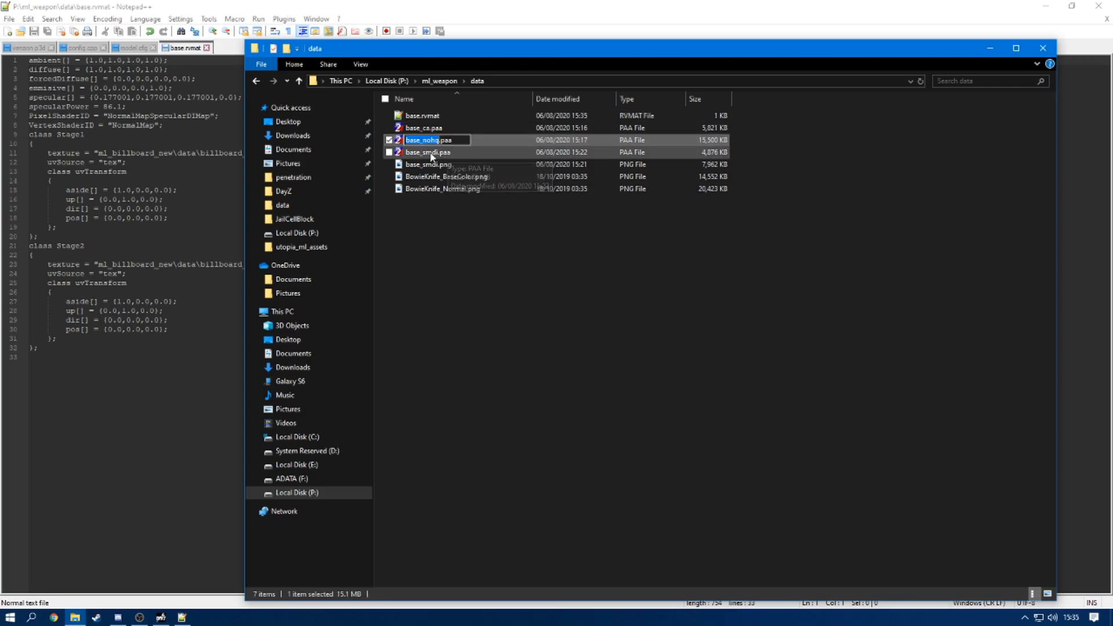
pyautogui.click(217, 153)
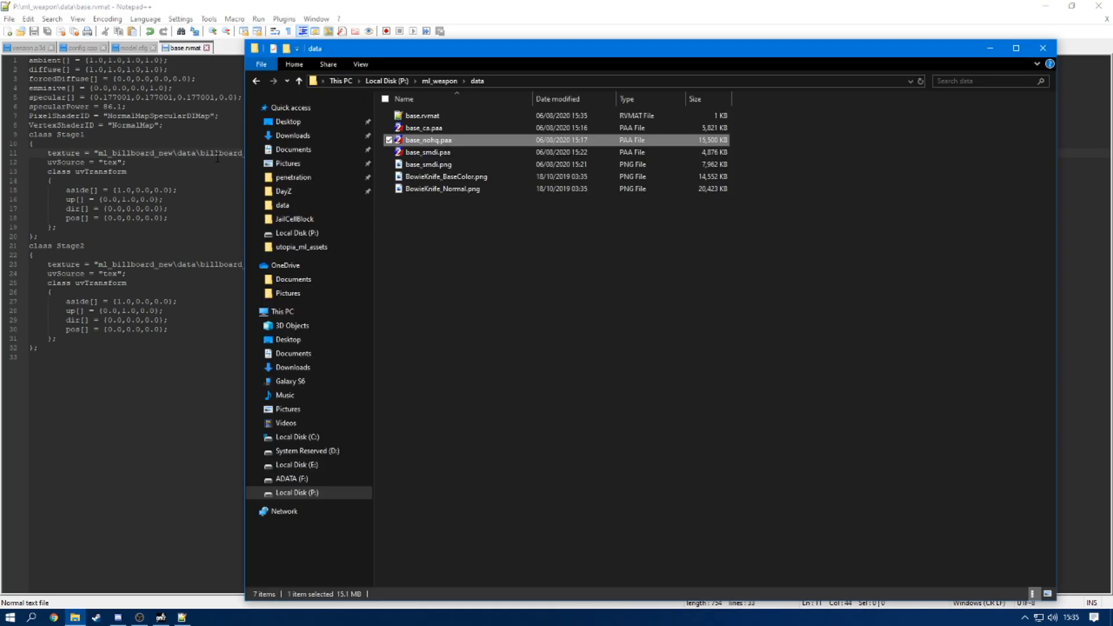
pyautogui.doubleClick(217, 153)
pyautogui.hotkey('ctrl', 'v')
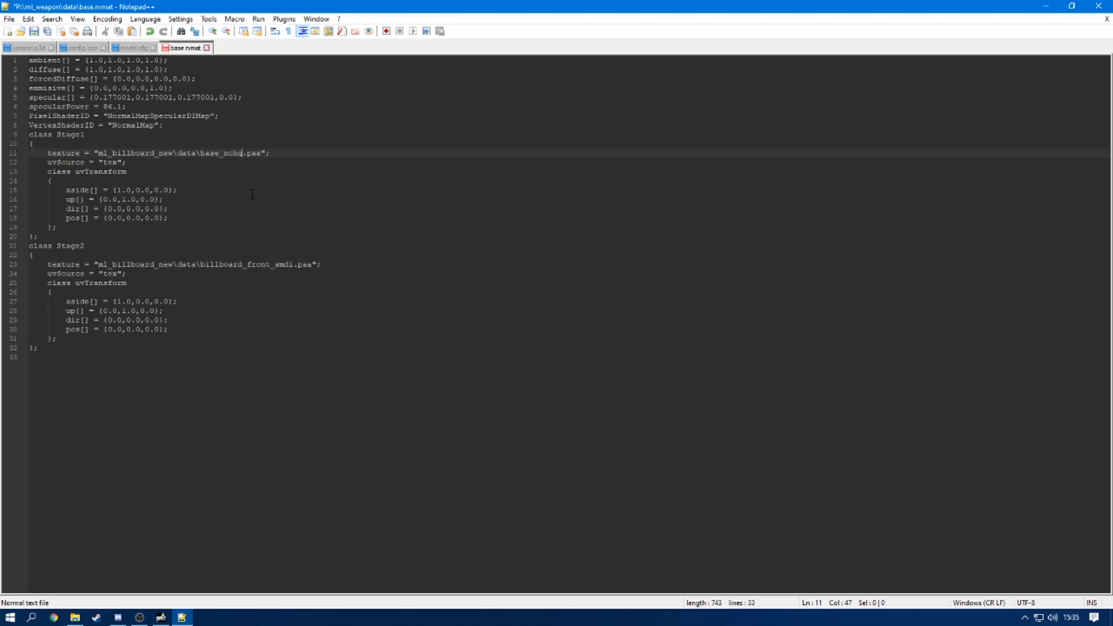
pyautogui.hotkey('ctrl', 's')
# - Copy the specular PAA's file name from the data folder into the Stage2 texture path as base_smdi
pyautogui.hotkey('alt', 'Tab')
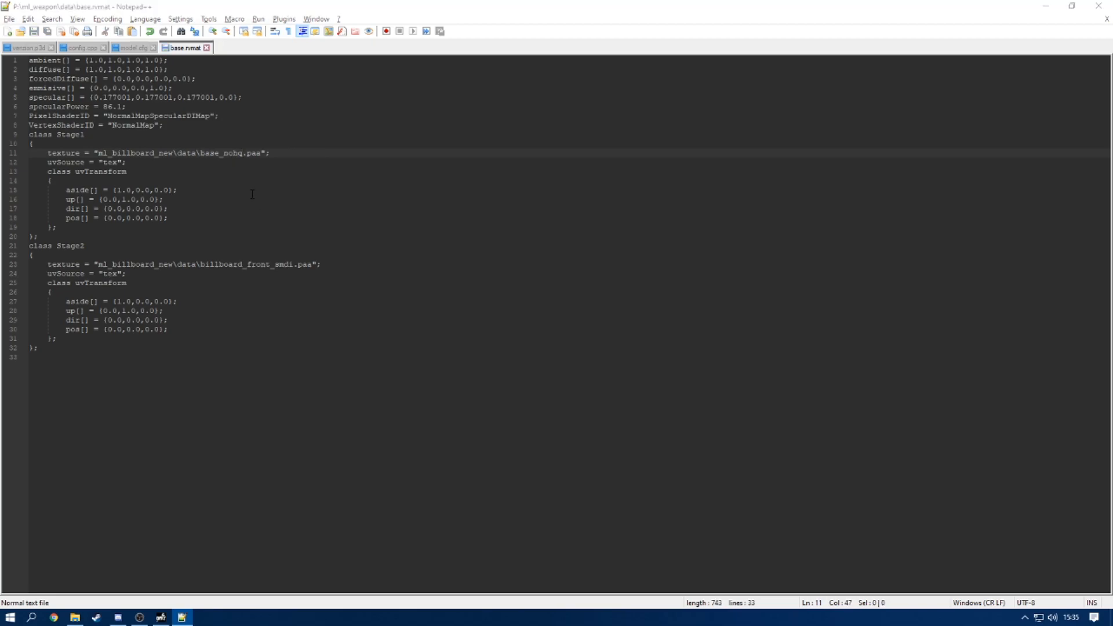
pyautogui.click(428, 152)
pyautogui.click(428, 152)
pyautogui.hotkey('ctrl', 'c')
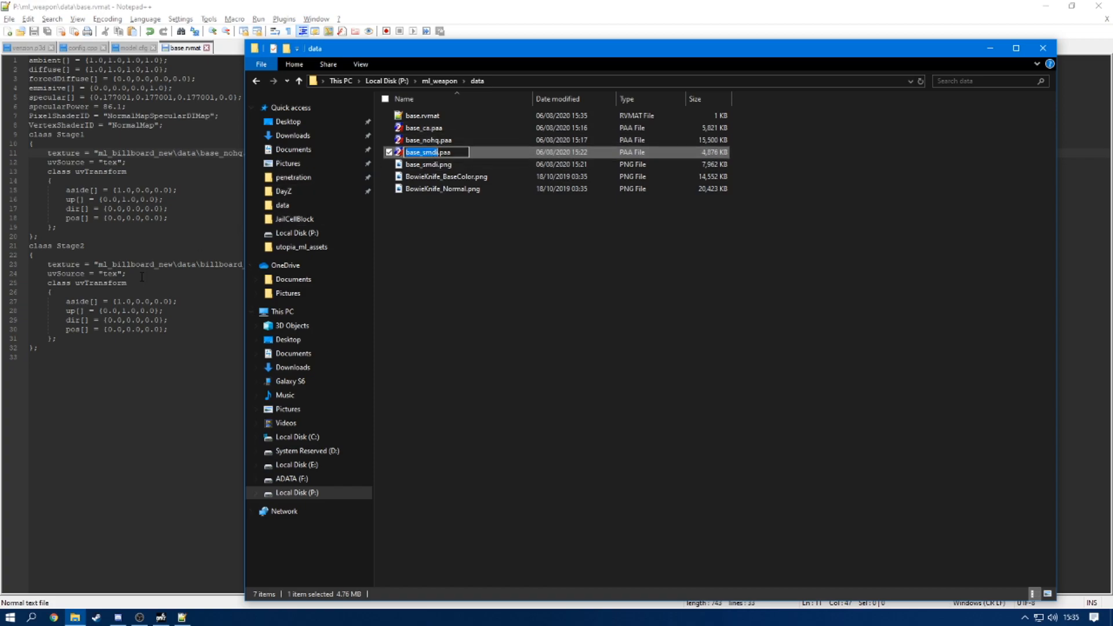
pyautogui.click(142, 276)
pyautogui.doubleClick(264, 265)
pyautogui.hotkey('ctrl', 'v')
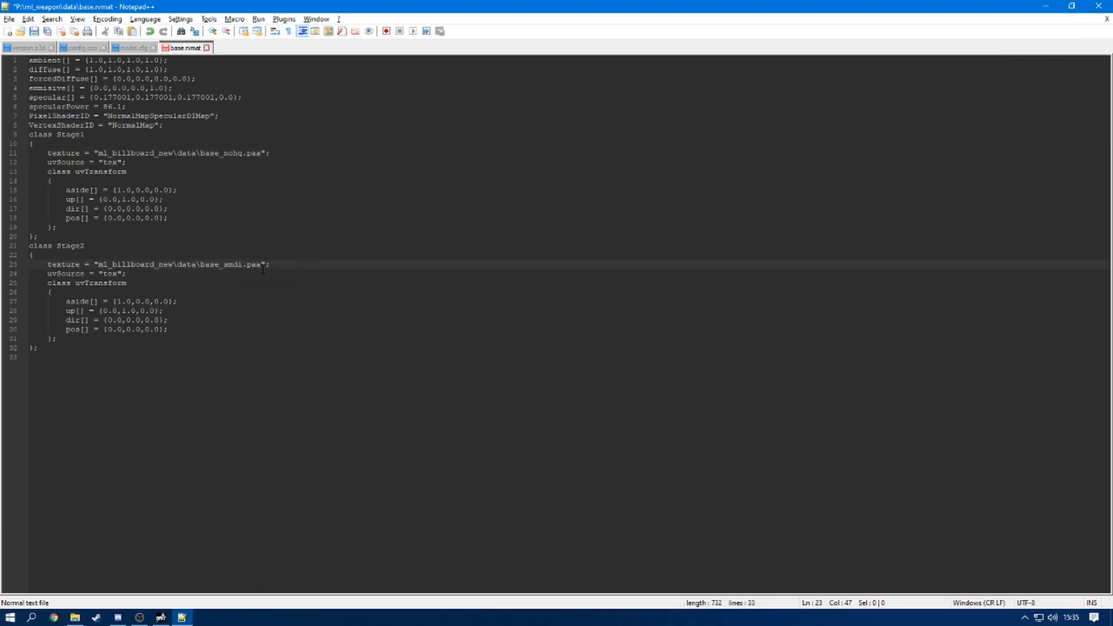
# - Replace the ml_billboard_new folder name with ml_weapon in both texture paths of base.rvmat and save the file
pyautogui.hotkey('alt', 'Tab')
pyautogui.click(386, 81)
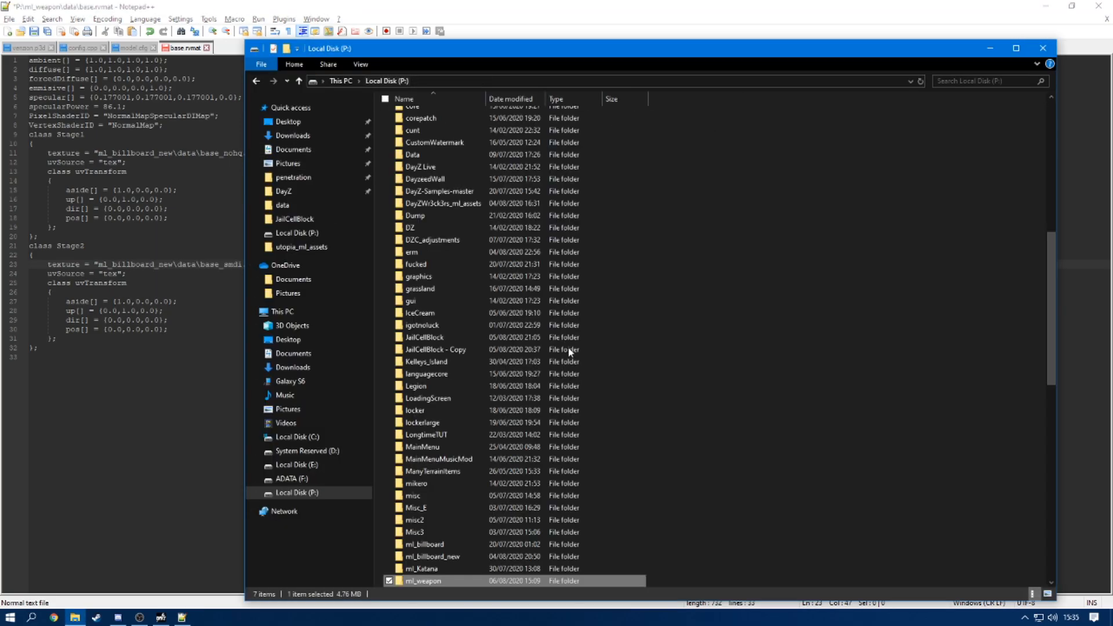
pyautogui.click(424, 585)
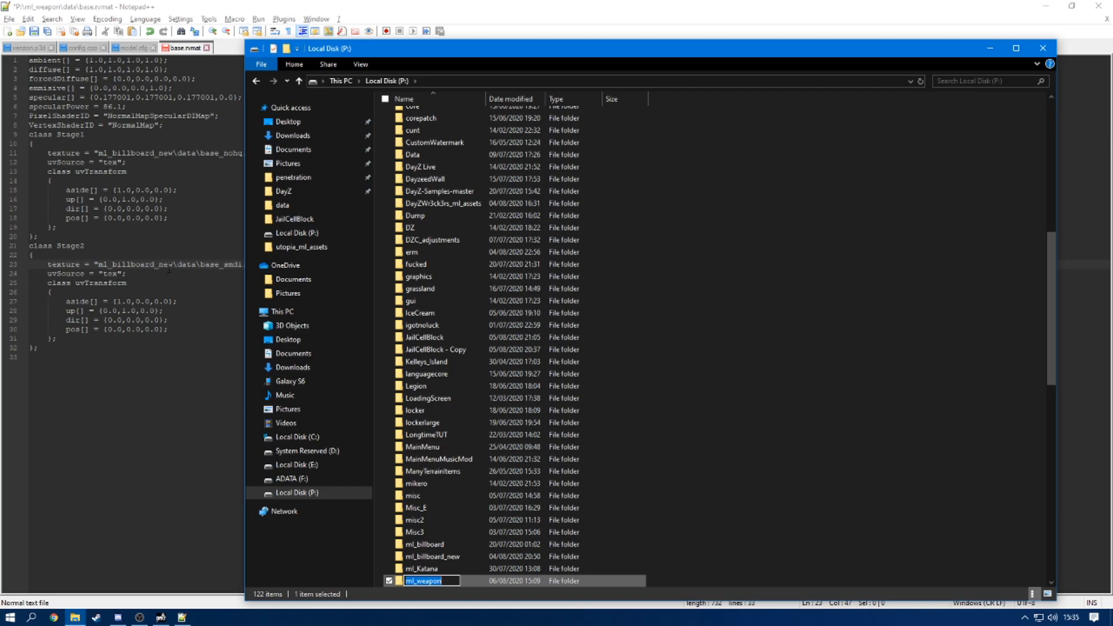
pyautogui.hotkey('ctrl', 'c')
pyautogui.click(169, 268)
pyautogui.doubleClick(147, 261)
pyautogui.hotkey('ctrl', 'v')
pyautogui.click(139, 146)
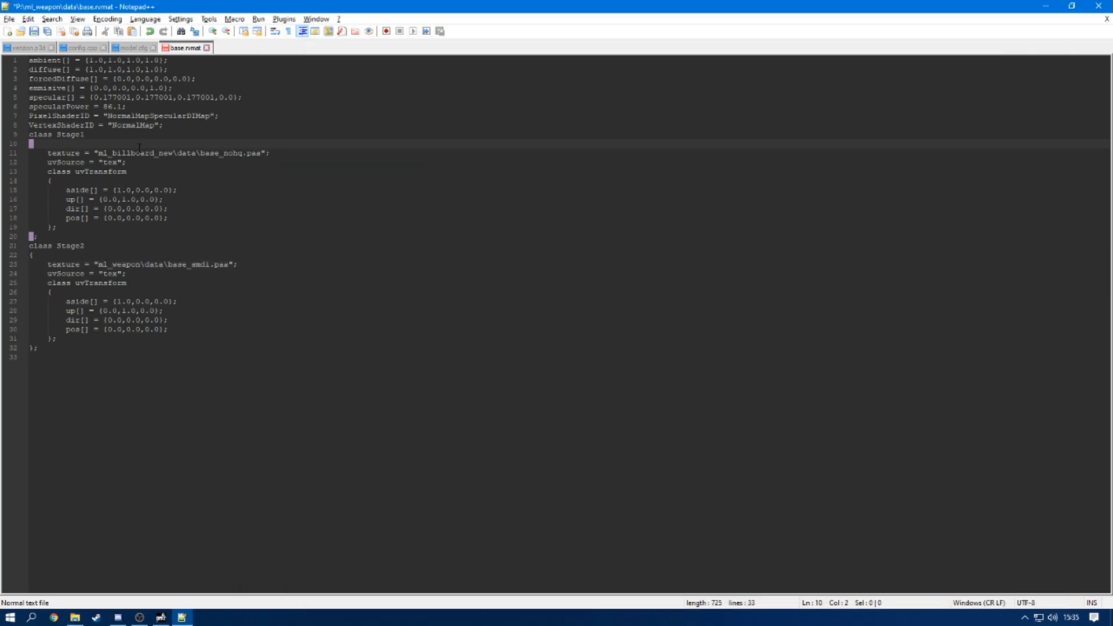
pyautogui.doubleClick(136, 153)
pyautogui.hotkey('ctrl', 'v')
pyautogui.hotkey('ctrl', 's')
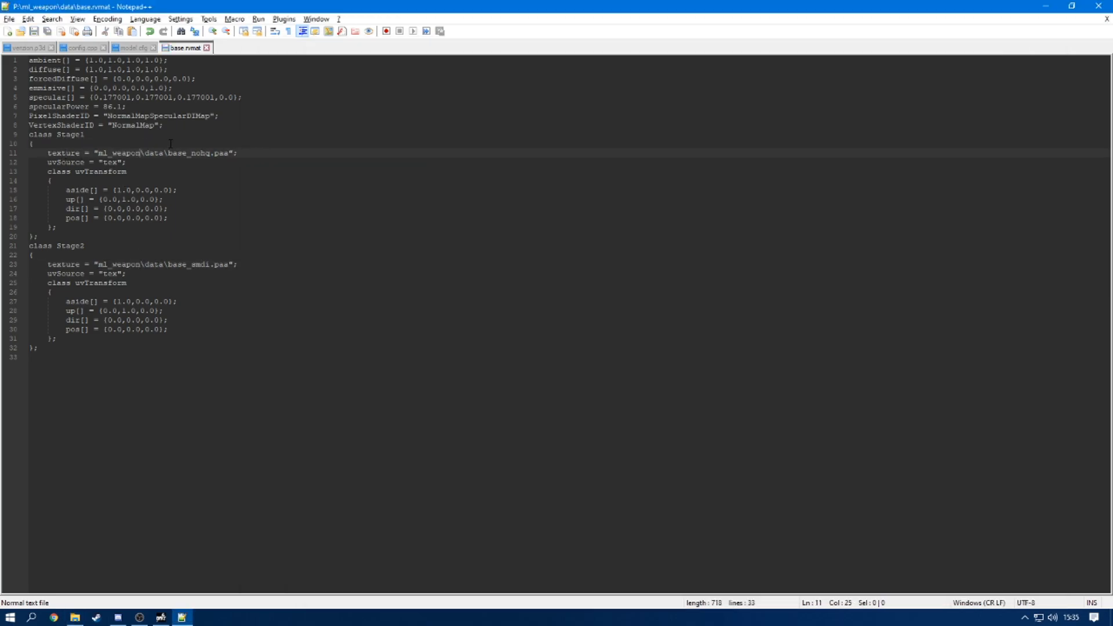
# - Review the Stage1 and Stage2 texture paths and the overall contents of base.rvmat
pyautogui.moveTo(250, 157); pyautogui.dragTo(51, 155)
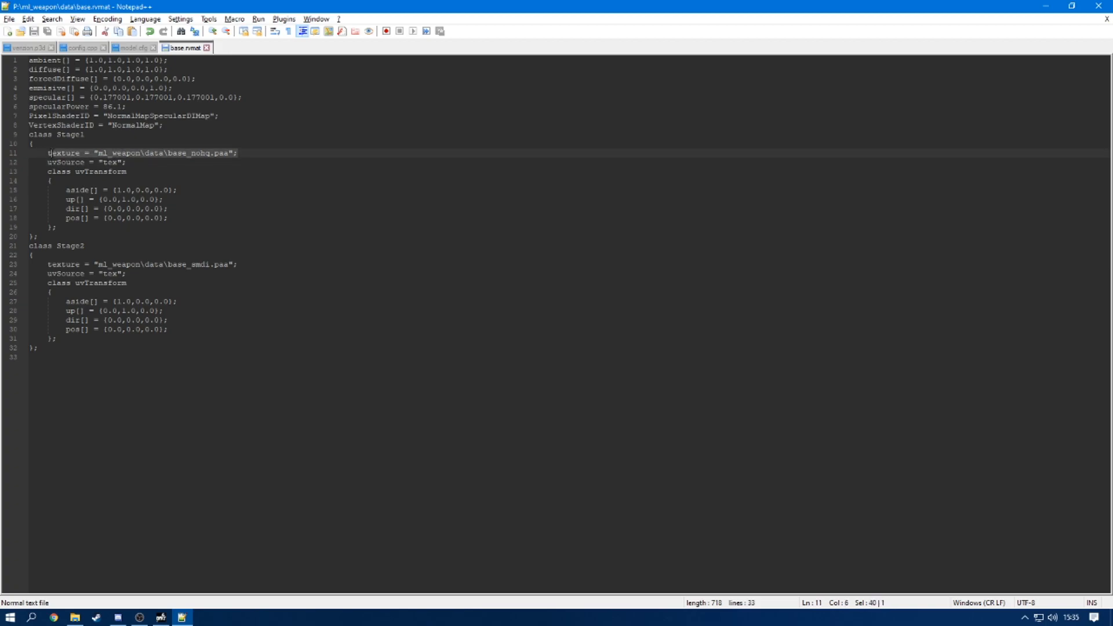
pyautogui.click(71, 171)
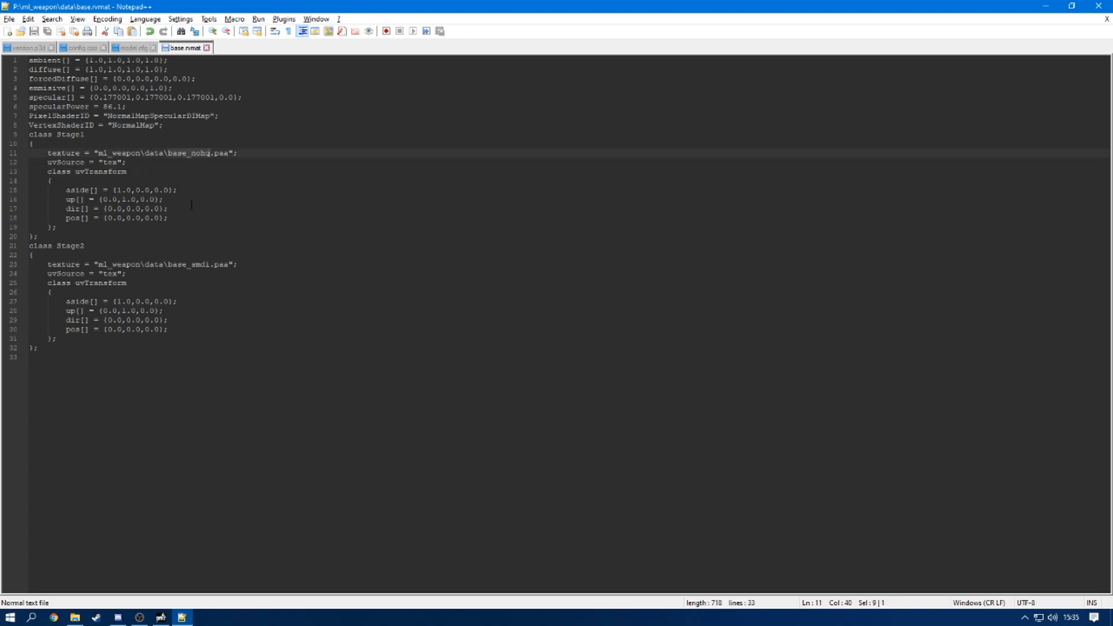
pyautogui.click(181, 265)
pyautogui.click(179, 266)
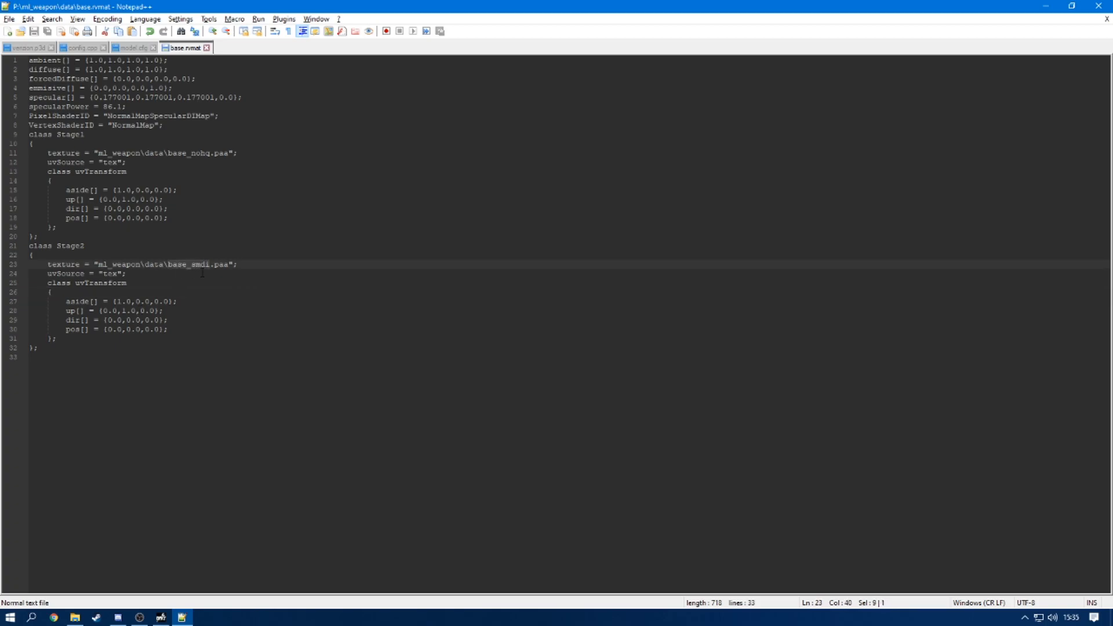
pyautogui.click(203, 272)
pyautogui.hotkey('ctrl', 'a')
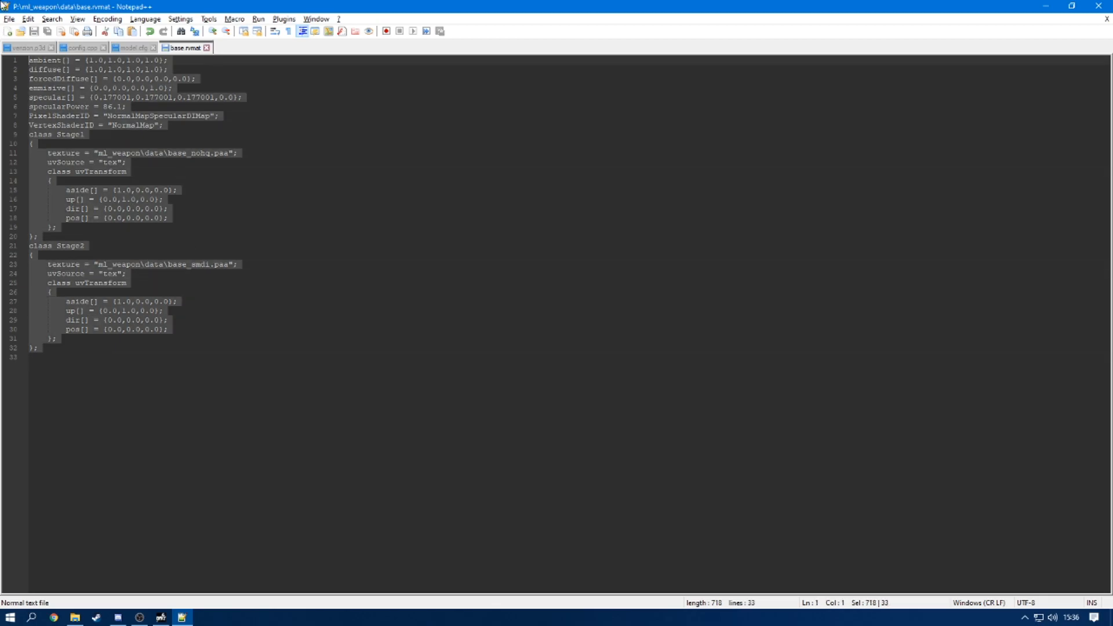
pyautogui.click(148, 191)
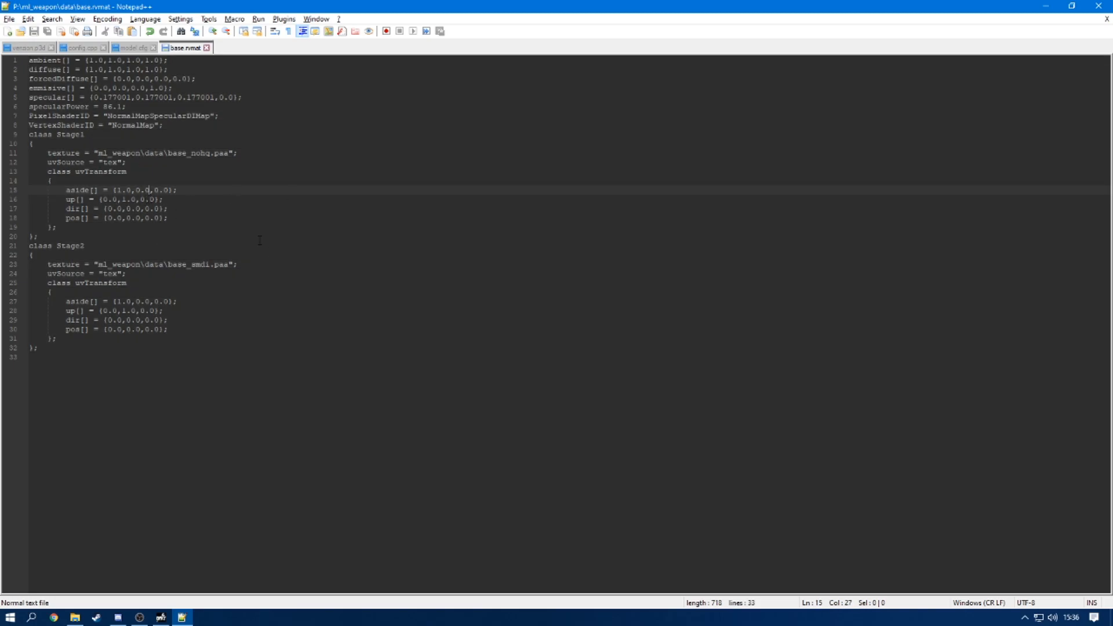
pyautogui.click(203, 268)
pyautogui.click(207, 294)
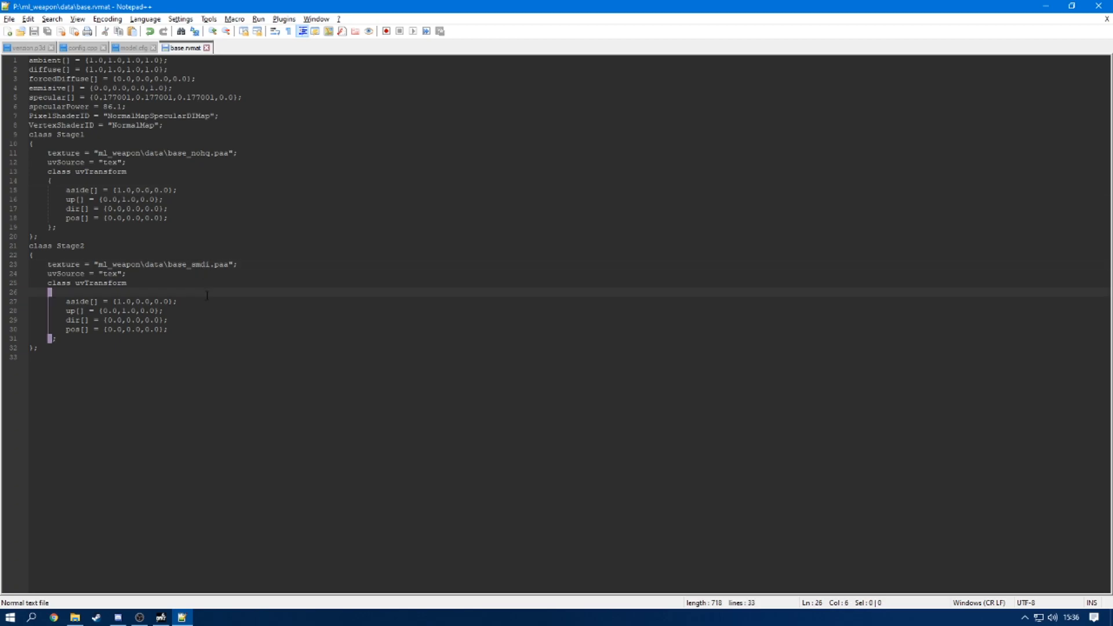
pyautogui.doubleClick(198, 267)
# - Close the text editor, reopen ml_weapon's data folder and inspect base_ca.paa in the texture viewer
pyautogui.click(1098, 6)
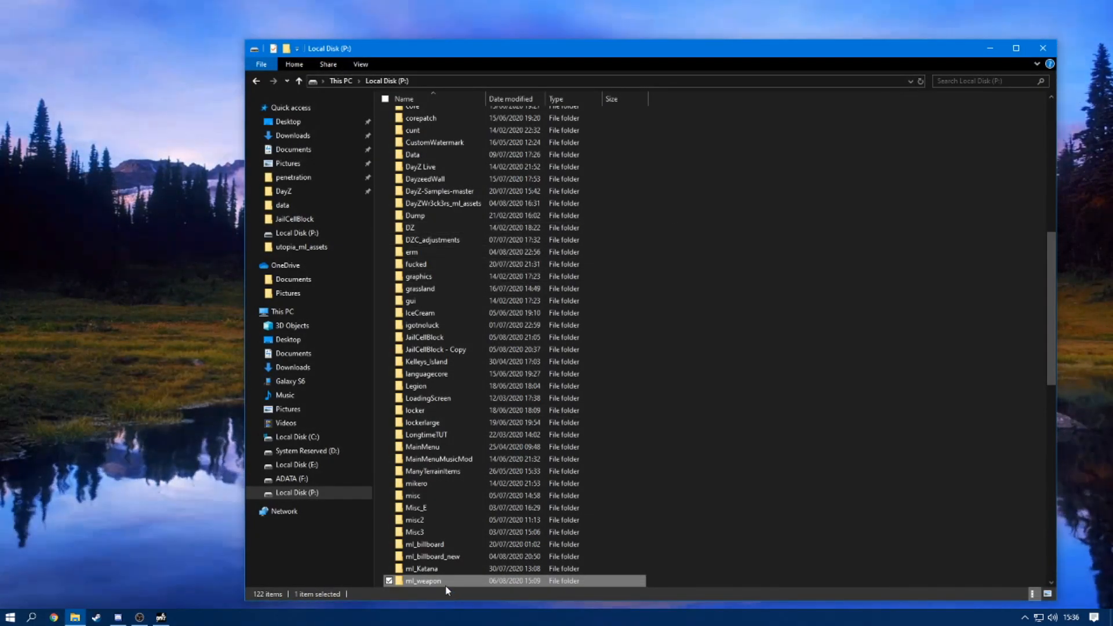
pyautogui.doubleClick(444, 581)
pyautogui.doubleClick(459, 120)
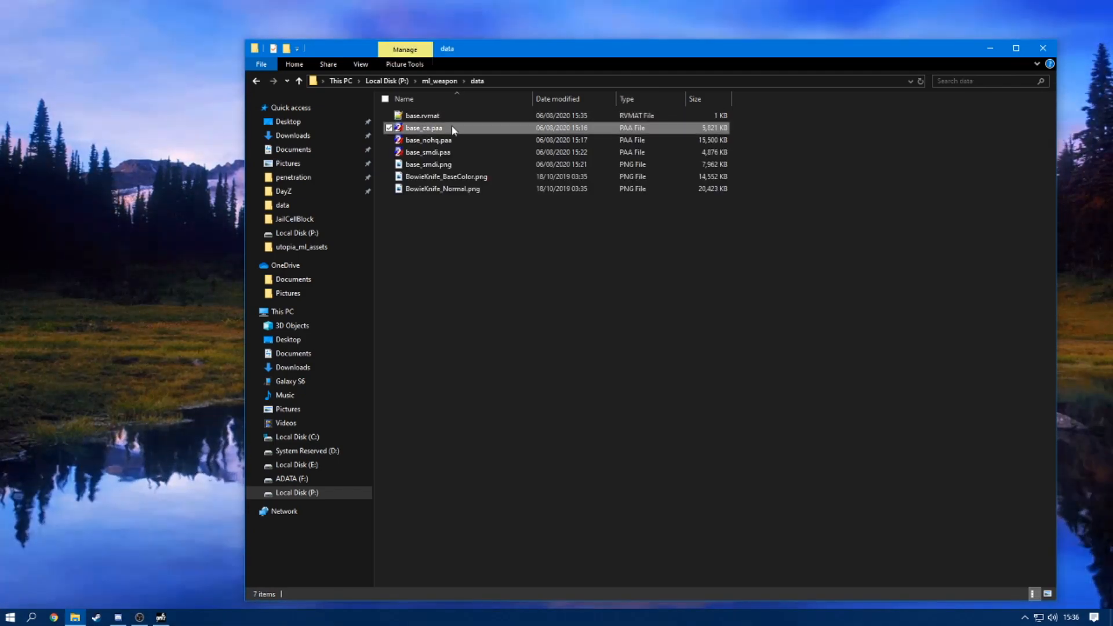
pyautogui.click(452, 127)
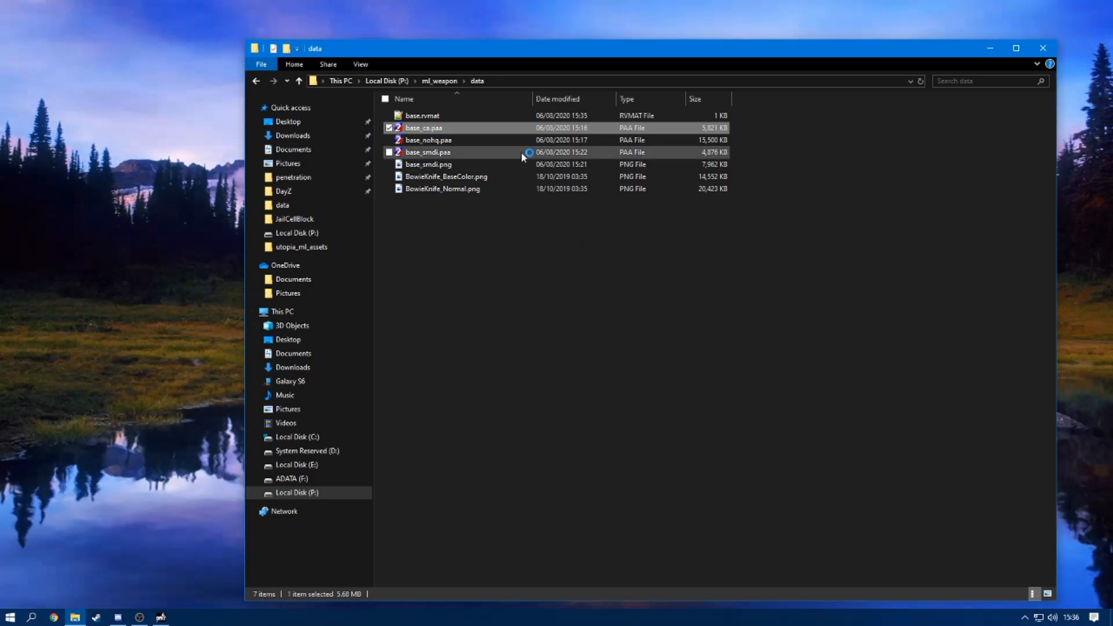
pyautogui.scroll(-3, 120, 151)
pyautogui.scroll(1, 119, 151)
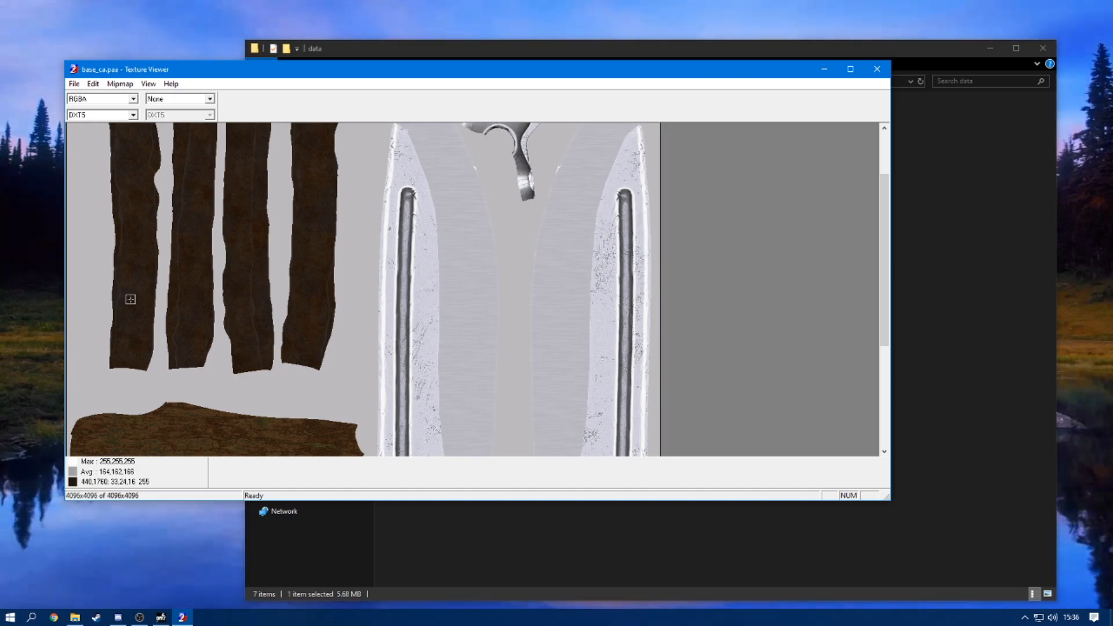
# - Try to save the colour texture as base_ca.png in the data folder, and close the texture viewer
pyautogui.click(74, 84)
pyautogui.click(99, 135)
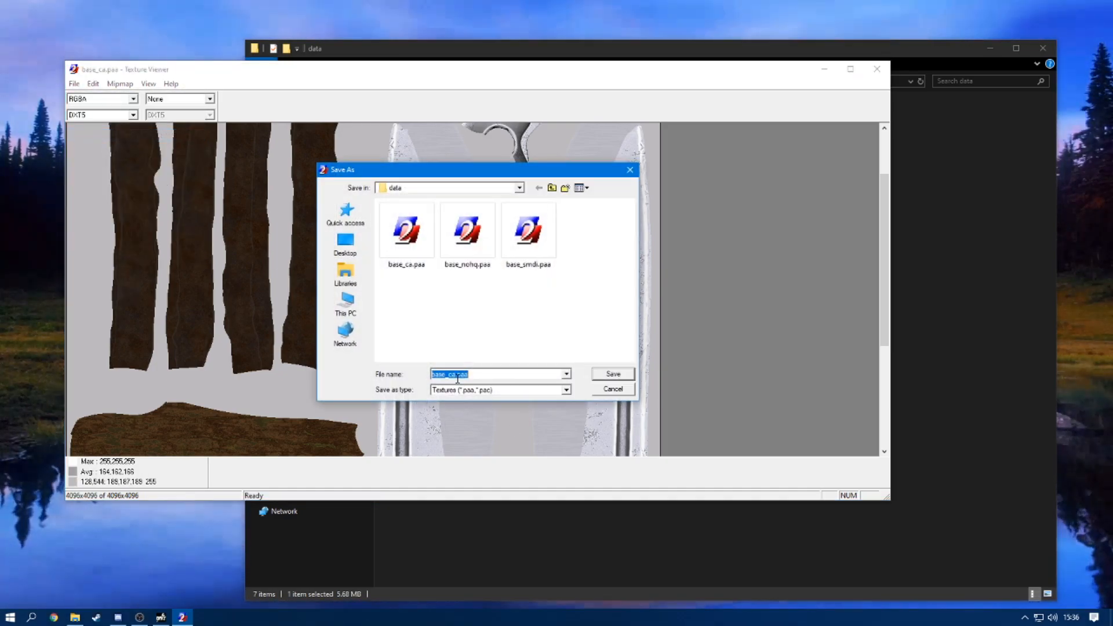
pyautogui.click(475, 376)
pyautogui.press('BackSpace')
pyautogui.press('BackSpace')
pyautogui.press('BackSpace')
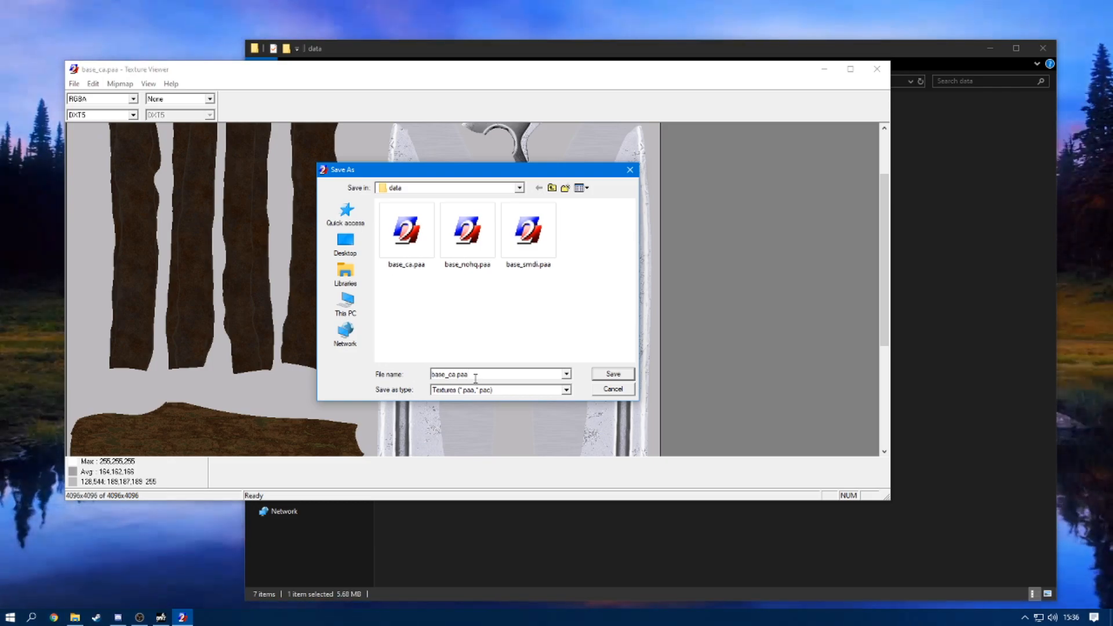
pyautogui.write('png')
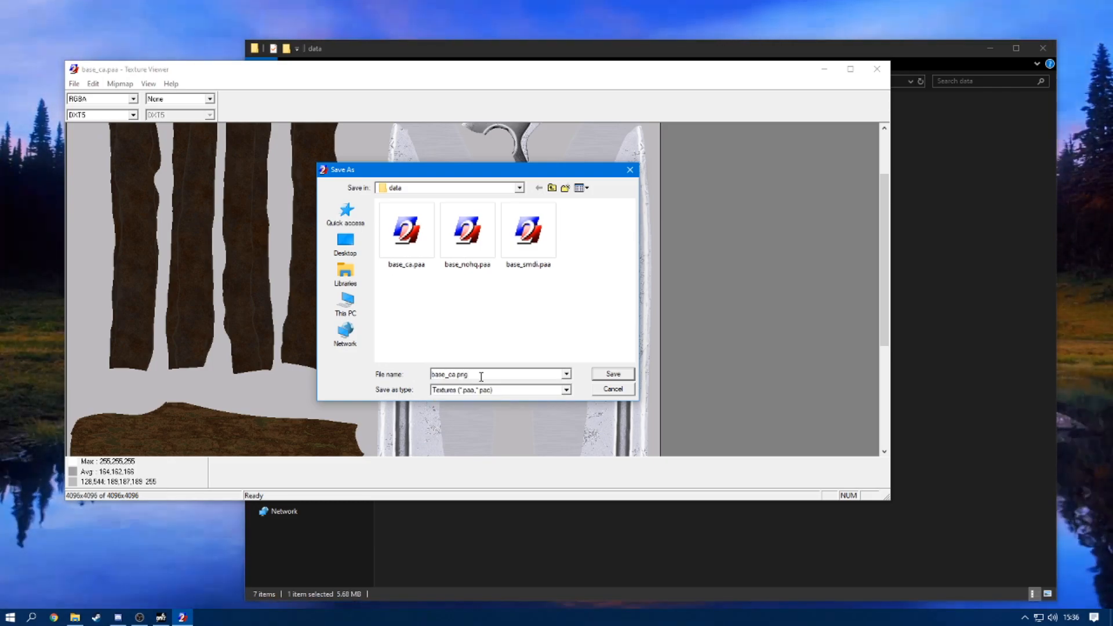
pyautogui.press('Return')
pyautogui.click(874, 70)
# - Permanently delete base_smdi.png, BowieKnife_BaseColor.png and BowieKnife_Normal.png from the data folder
pyautogui.moveTo(559, 241); pyautogui.dragTo(477, 170)
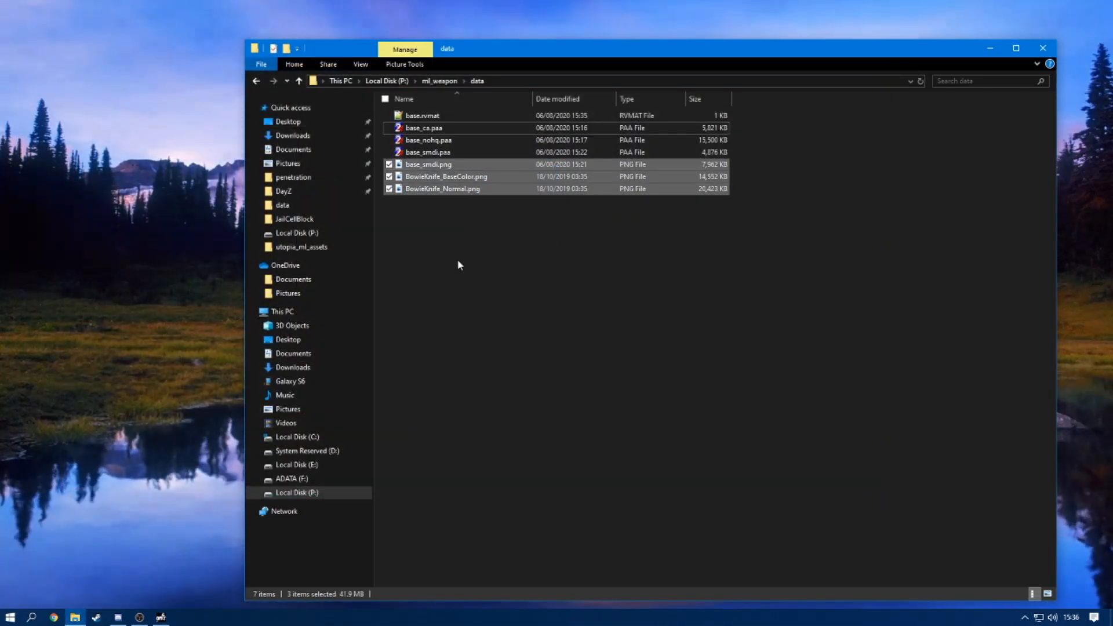
pyautogui.hotkey('shift', 'Delete')
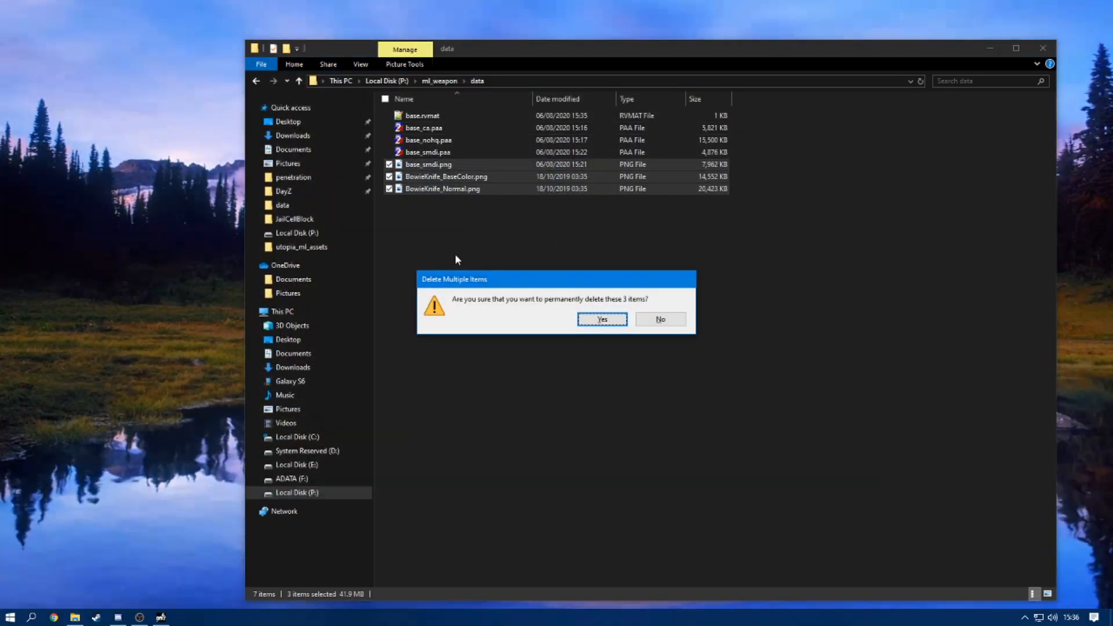
pyautogui.press('Return')
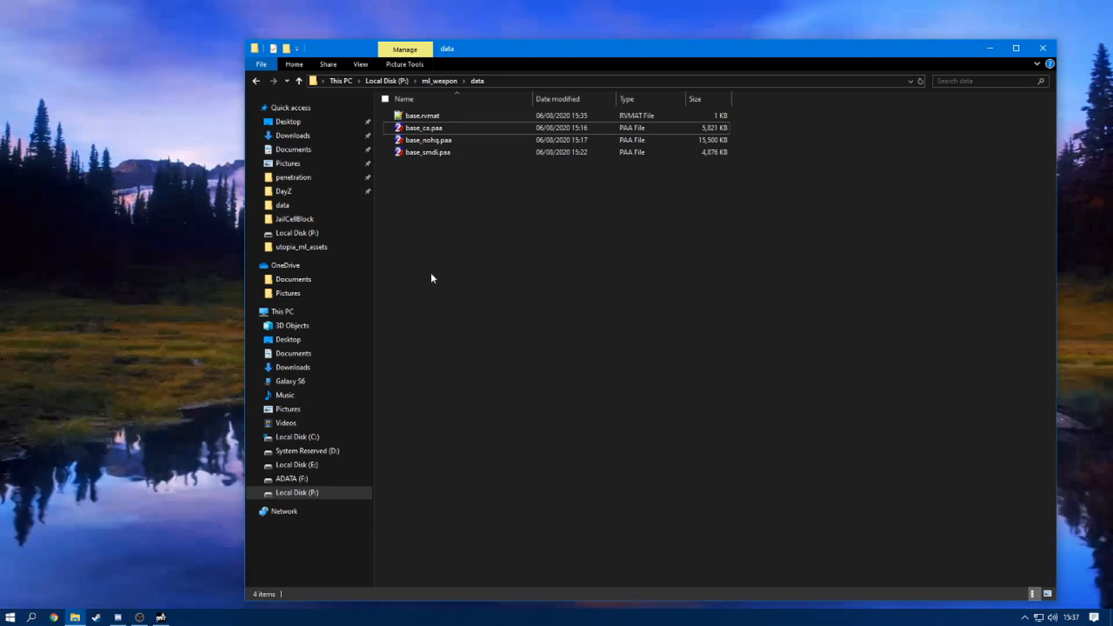
# - Go up to the ml_weapon folder and launch Object Builder from DayZ Tools
pyautogui.click(442, 81)
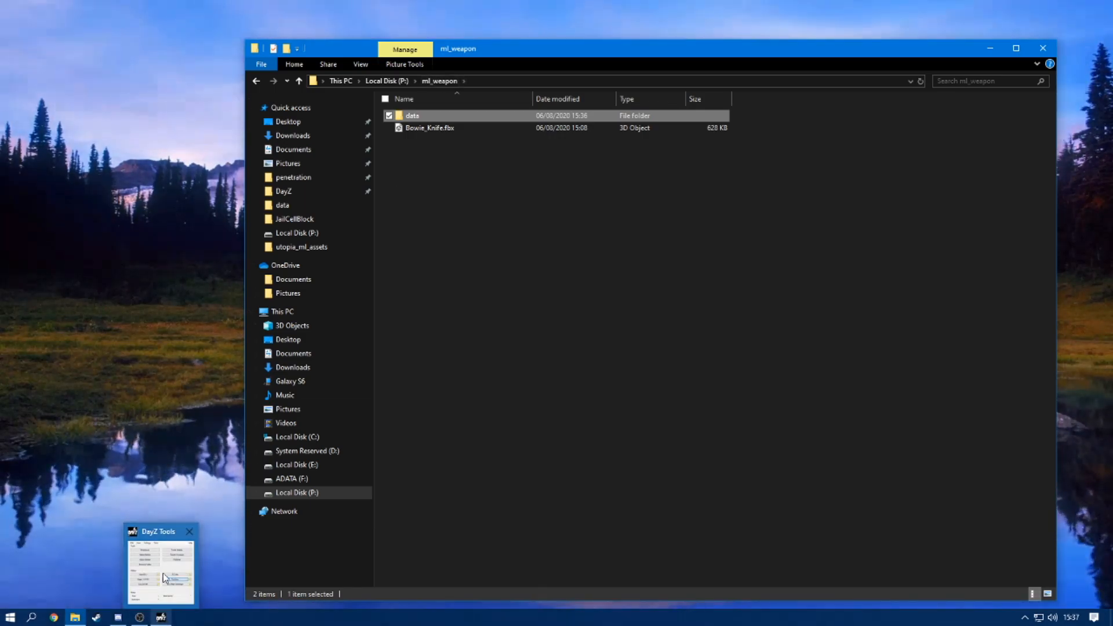
pyautogui.click(161, 617)
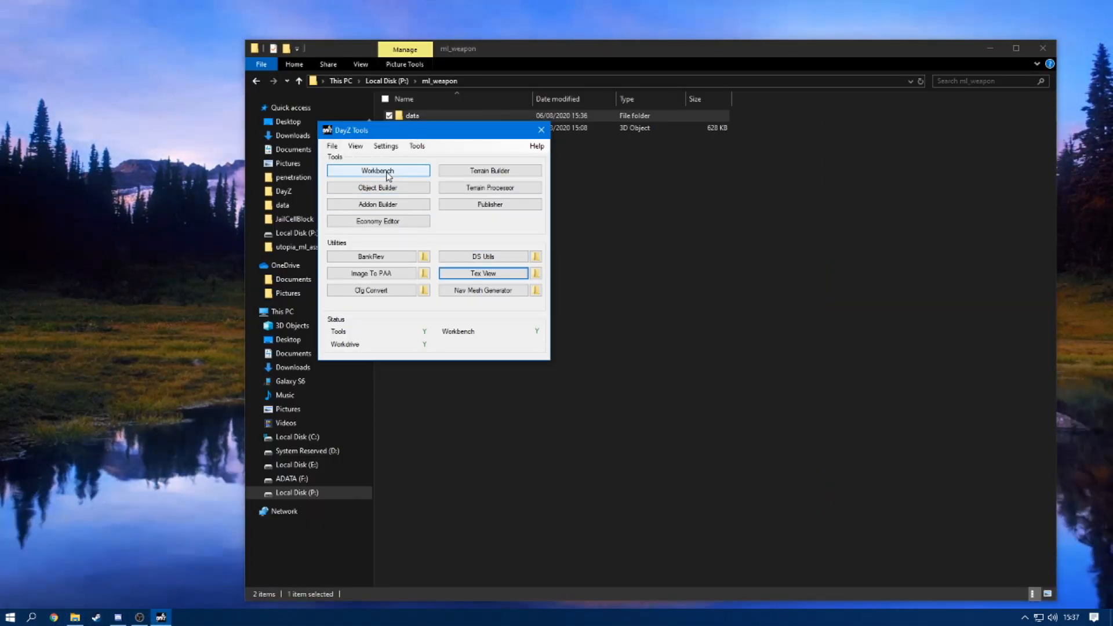
pyautogui.click(381, 188)
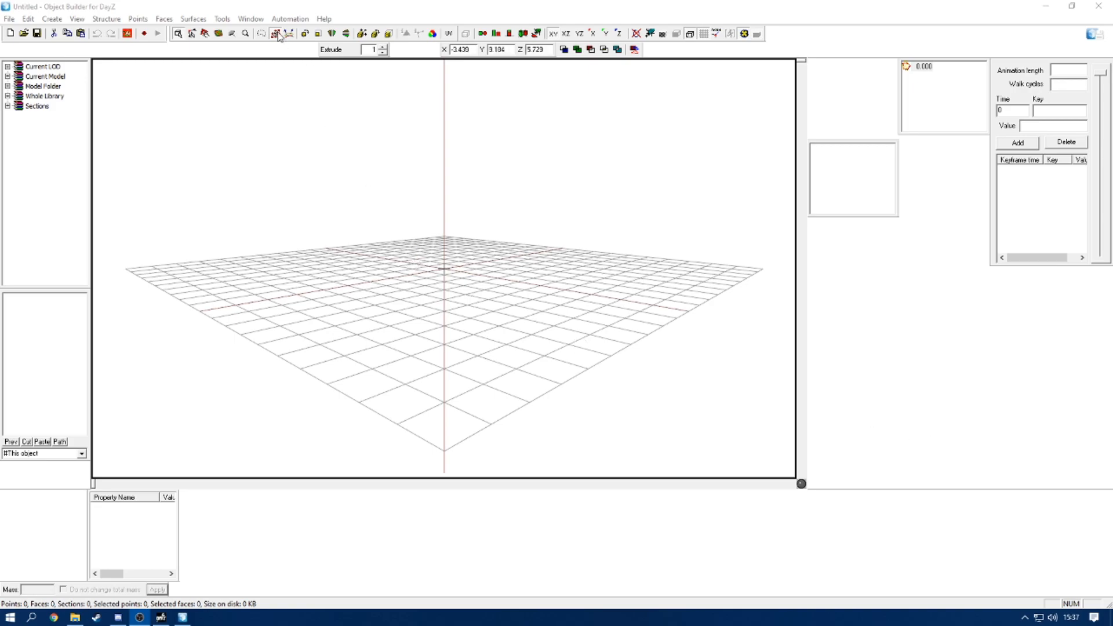
# - Check which tool windows are enabled in the Object Builder workspace, including the resource library
pyautogui.click(252, 19)
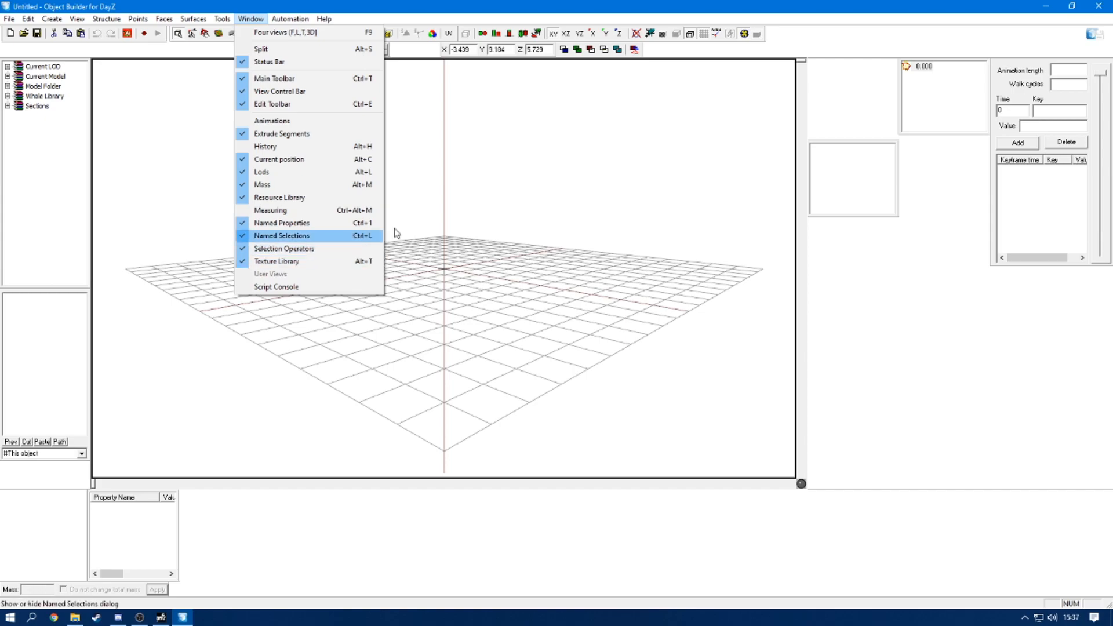
pyautogui.click(567, 224)
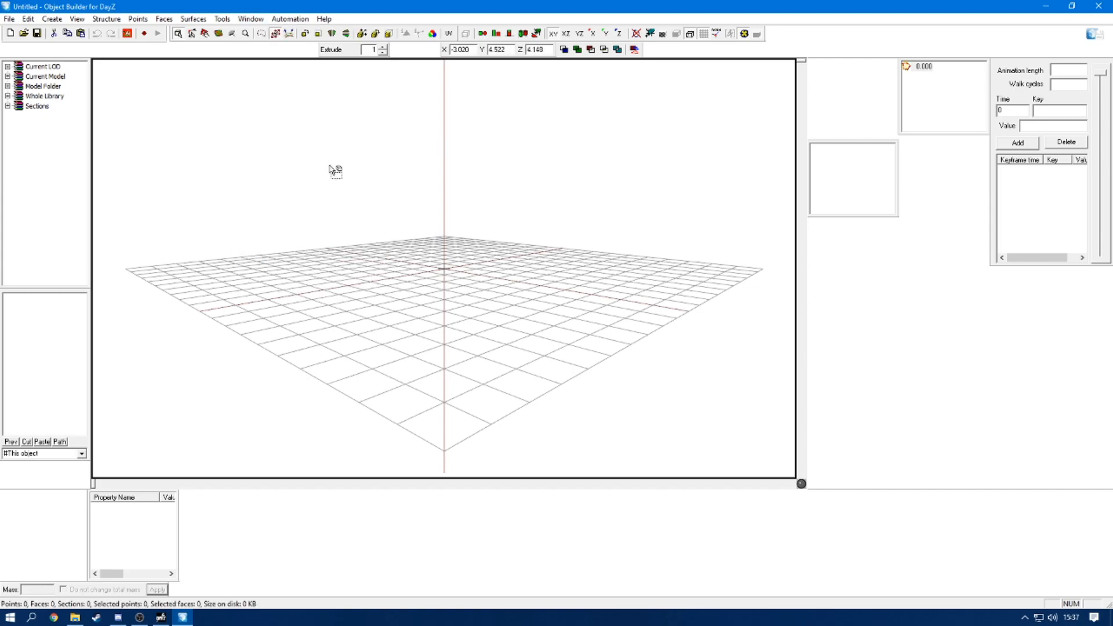
pyautogui.click(35, 68)
pyautogui.moveTo(34, 68)
pyautogui.mouseDown()
pyautogui.moveTo(833, 270)
pyautogui.moveTo(107, 67)
pyautogui.moveTo(30, 66)
pyautogui.mouseUp()
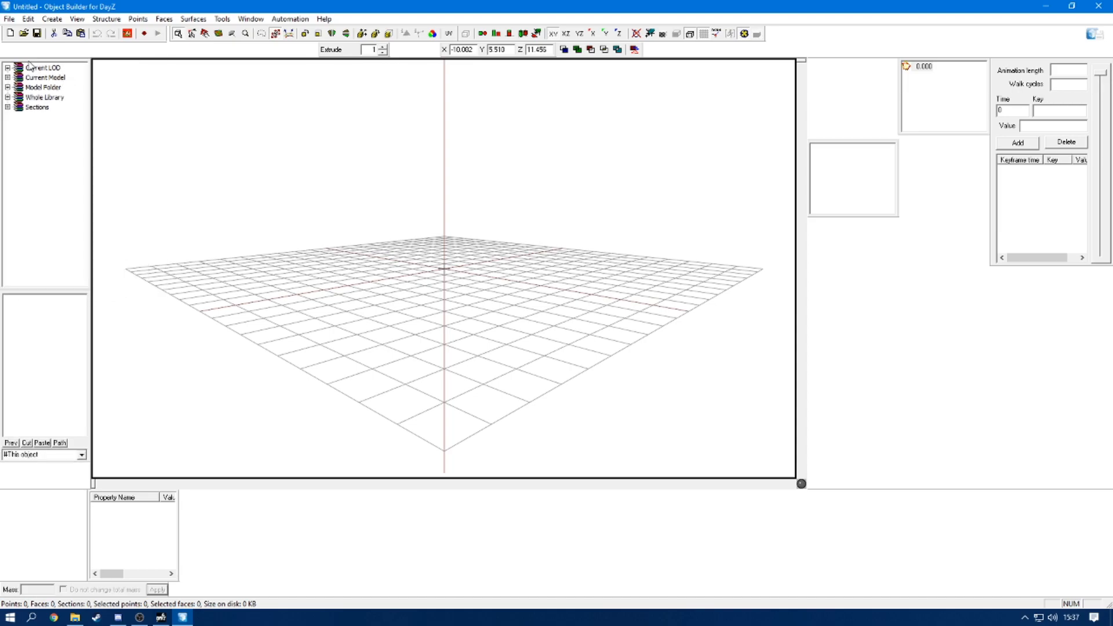
# - Review the External Viewer's executable path and launch parameters and the remaining configuration options, and accept the configuration
pyautogui.click(8, 19)
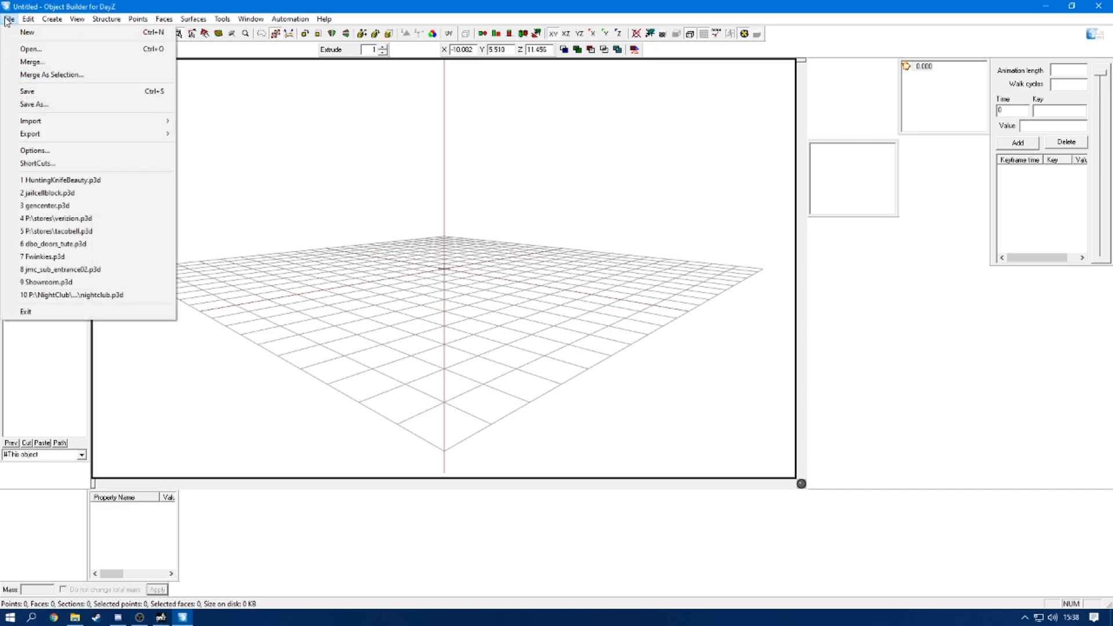
pyautogui.click(58, 150)
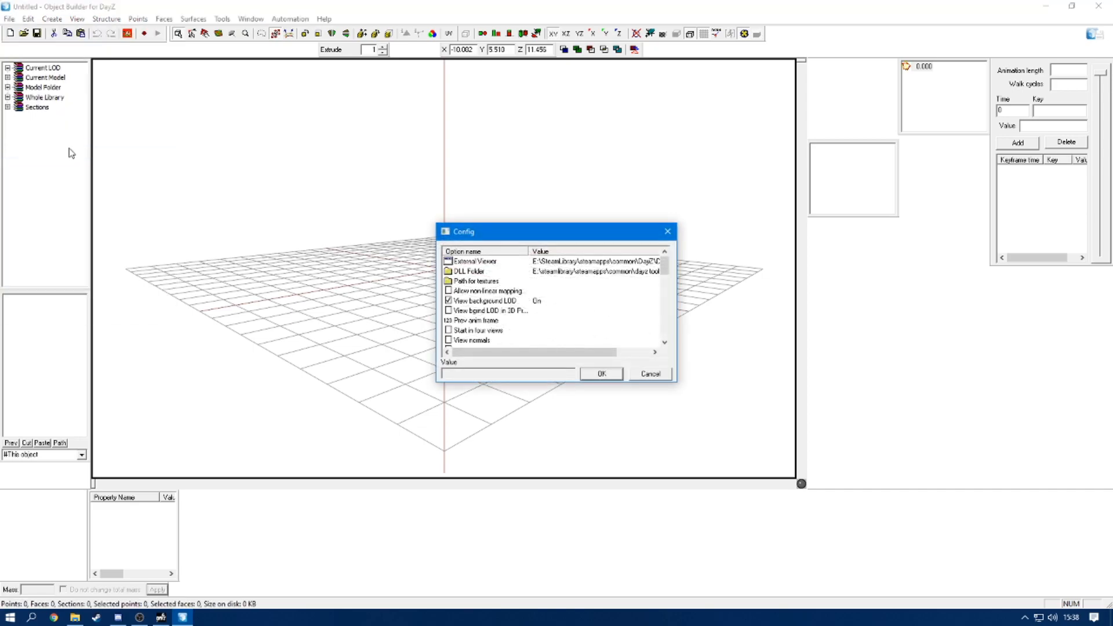
pyautogui.scroll(-6, 504, 290)
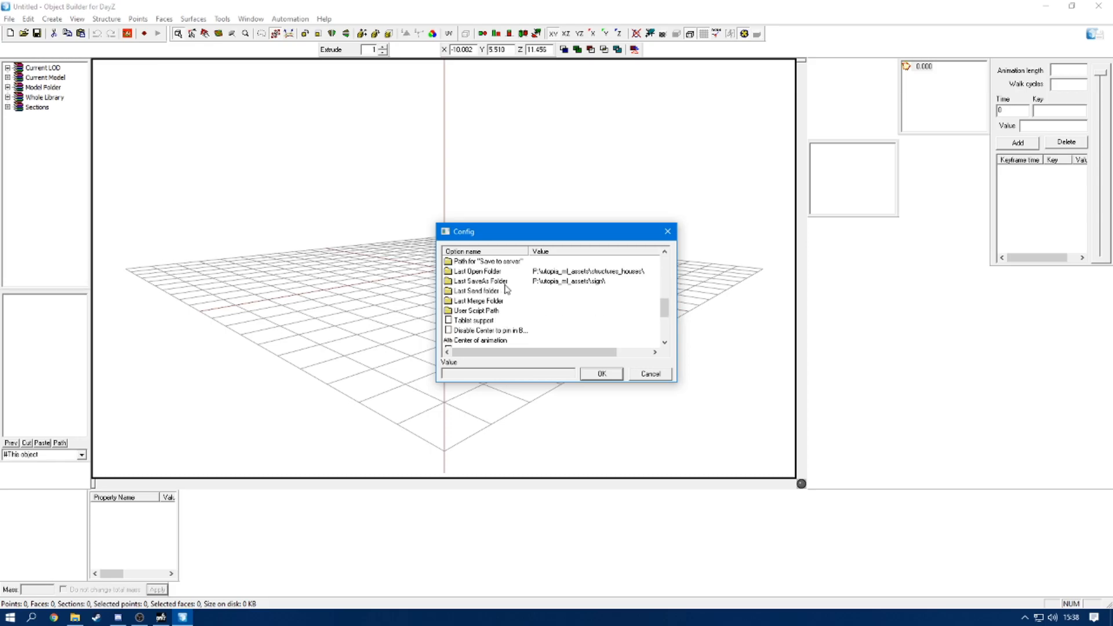
pyautogui.moveTo(676, 385); pyautogui.dragTo(840, 520)
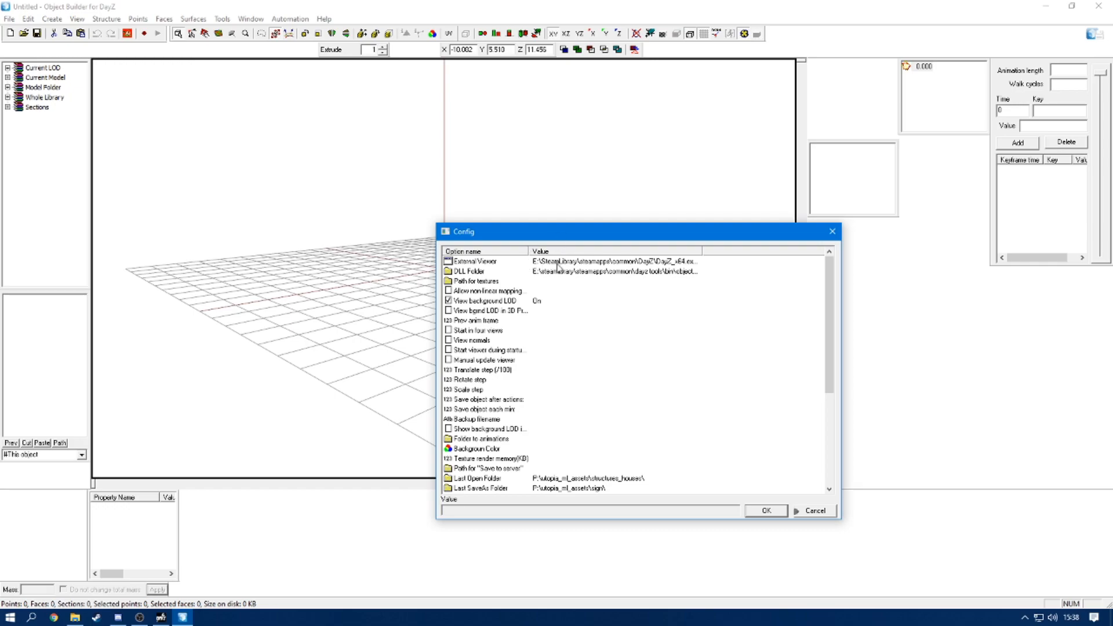
pyautogui.doubleClick(486, 266)
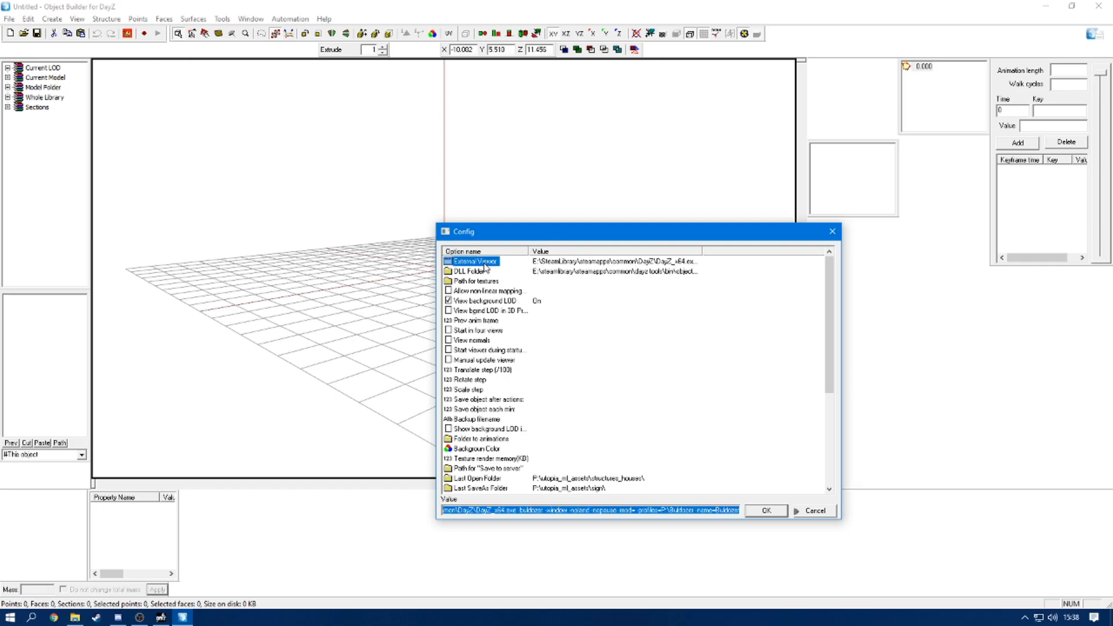
pyautogui.press('Escape')
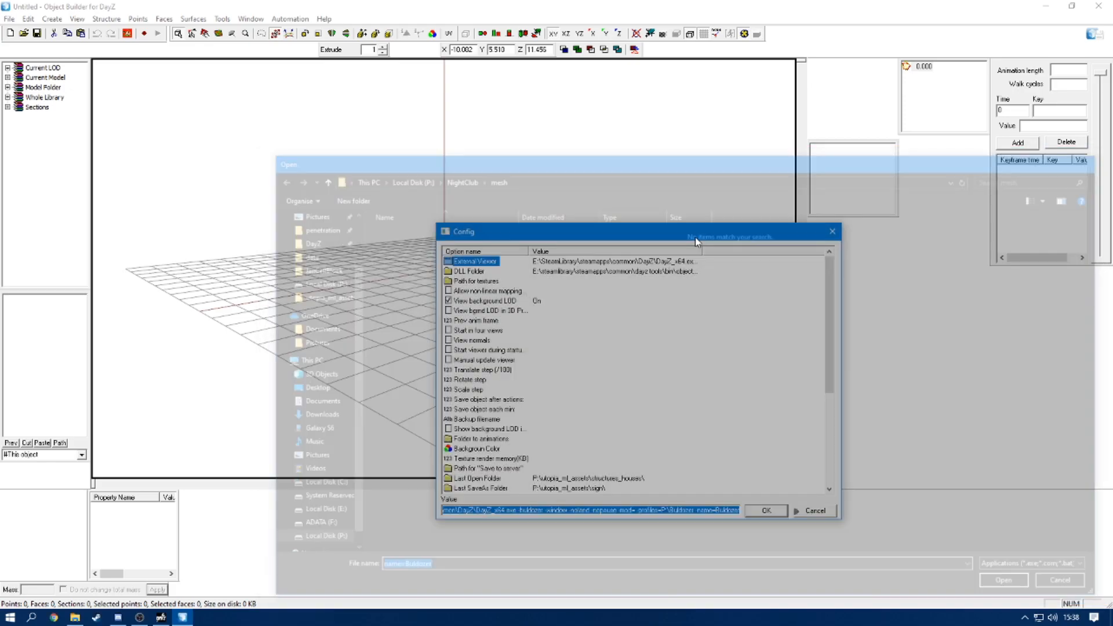
pyautogui.click(517, 510)
pyautogui.moveTo(500, 512); pyautogui.dragTo(322, 505)
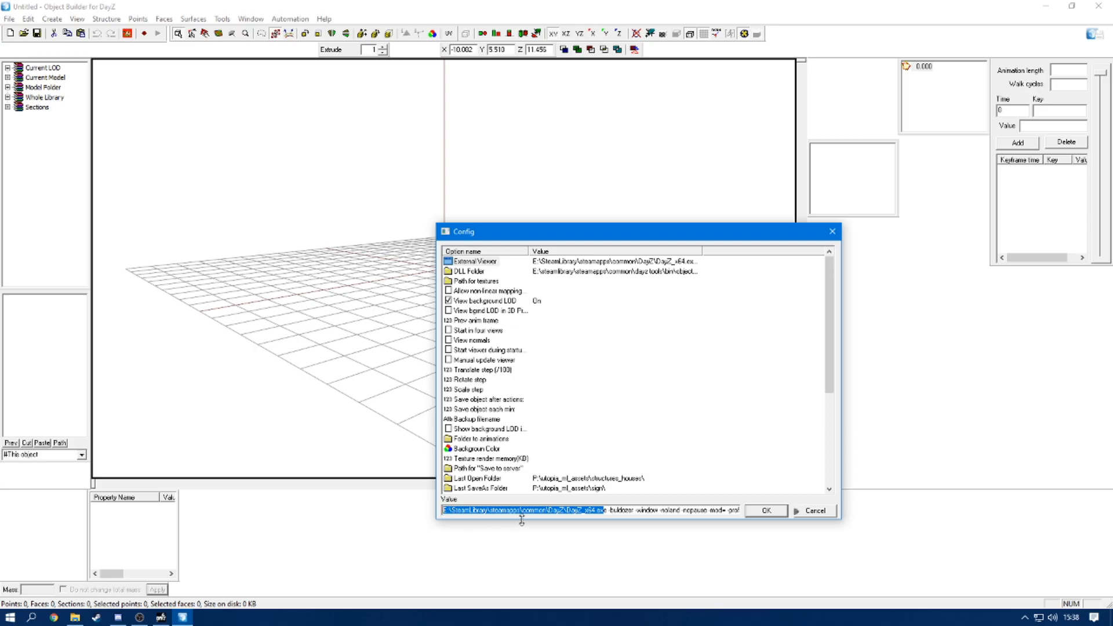
pyautogui.click(616, 511)
pyautogui.moveTo(621, 512); pyautogui.dragTo(789, 529)
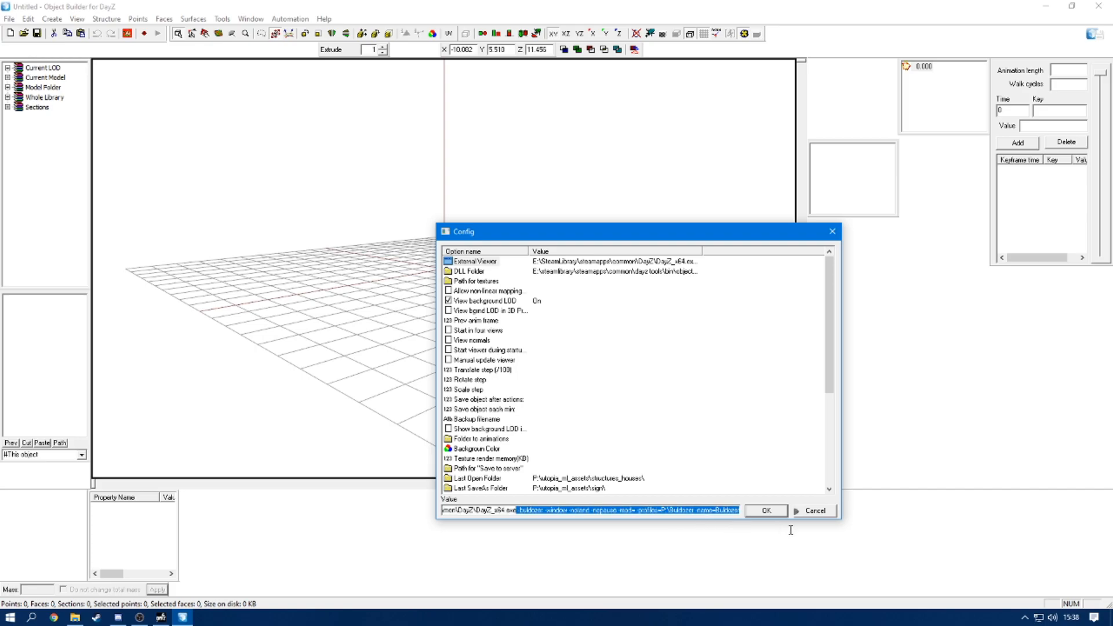
pyautogui.scroll(-5, 643, 446)
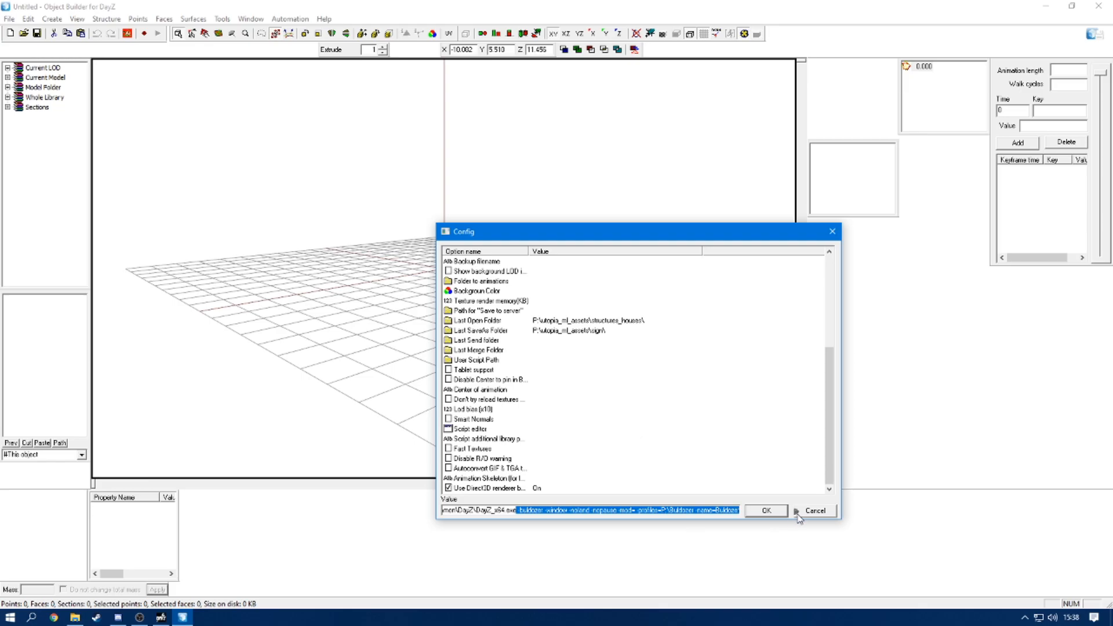
pyautogui.click(765, 511)
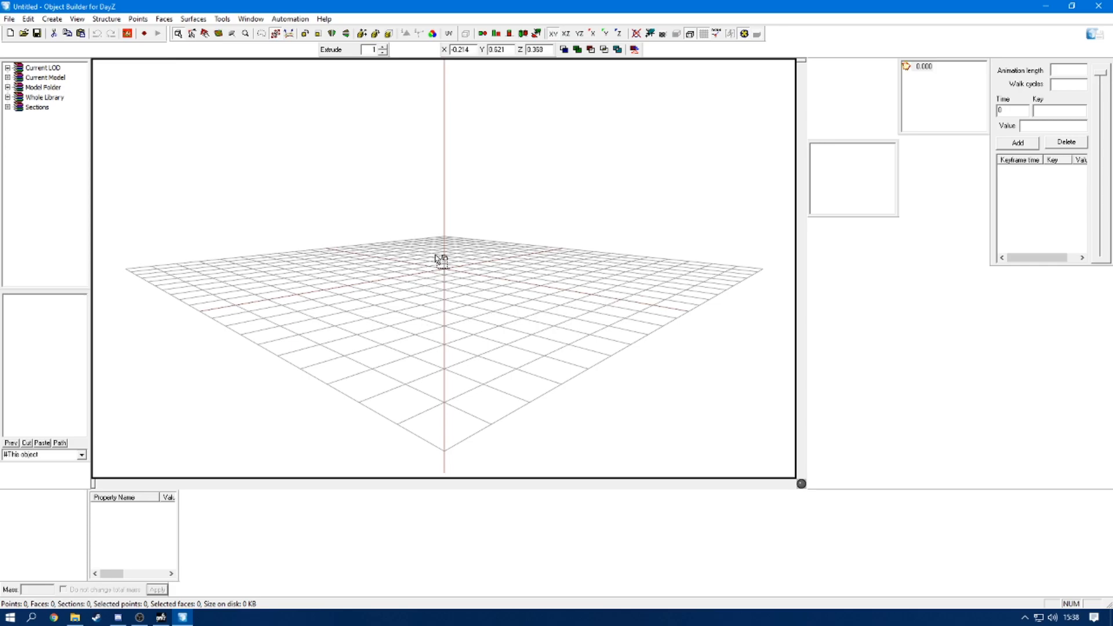
# - Start a new empty model
pyautogui.moveTo(395, 227); pyautogui.dragTo(394, 228, button='middle')
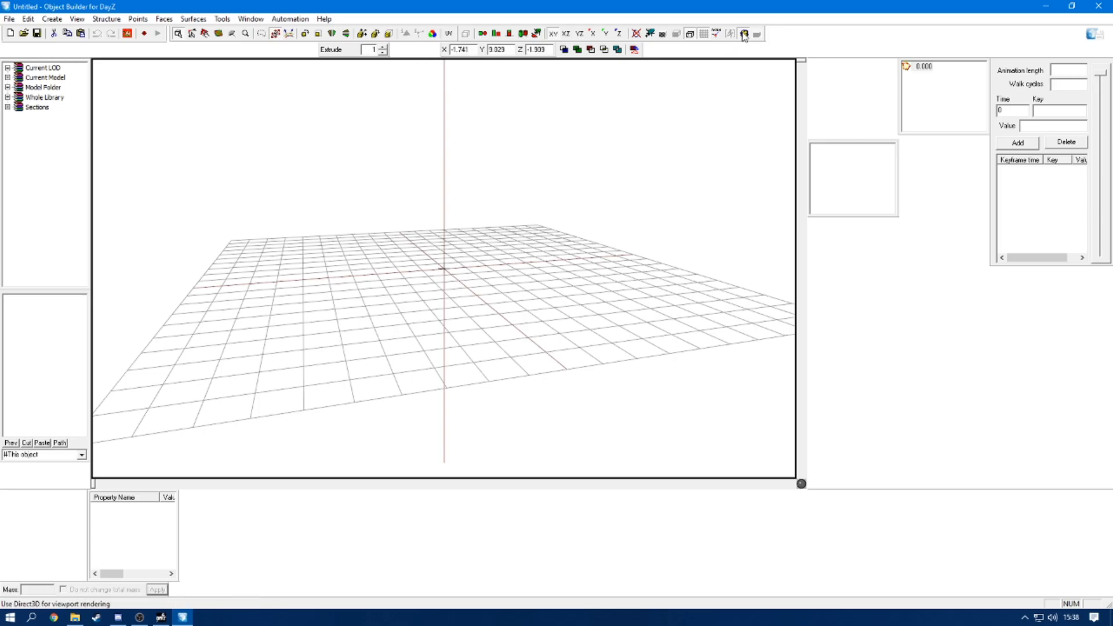
pyautogui.scroll(-2, 393, 316)
pyautogui.moveTo(316, 290)
pyautogui.mouseDown(button='middle')
pyautogui.moveTo(303, 319)
pyautogui.moveTo(318, 301)
pyautogui.mouseUp(button='middle')
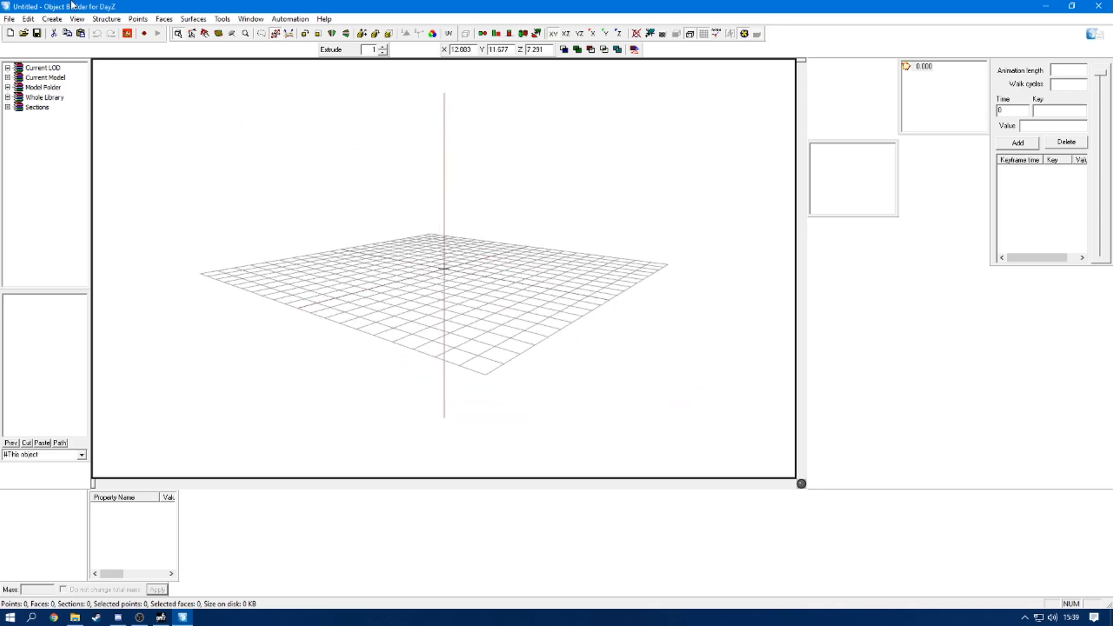
pyautogui.click(7, 32)
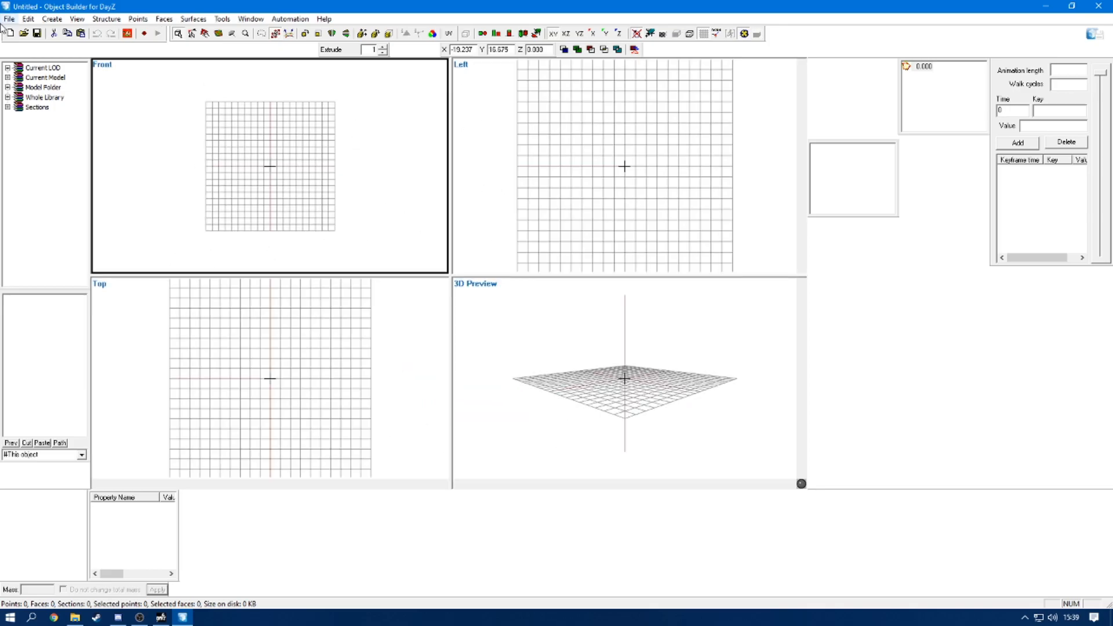
# - Check the configuration options for the starting view and apply the four-view layout with front, left, top and 3D views
pyautogui.click(9, 19)
pyautogui.click(46, 151)
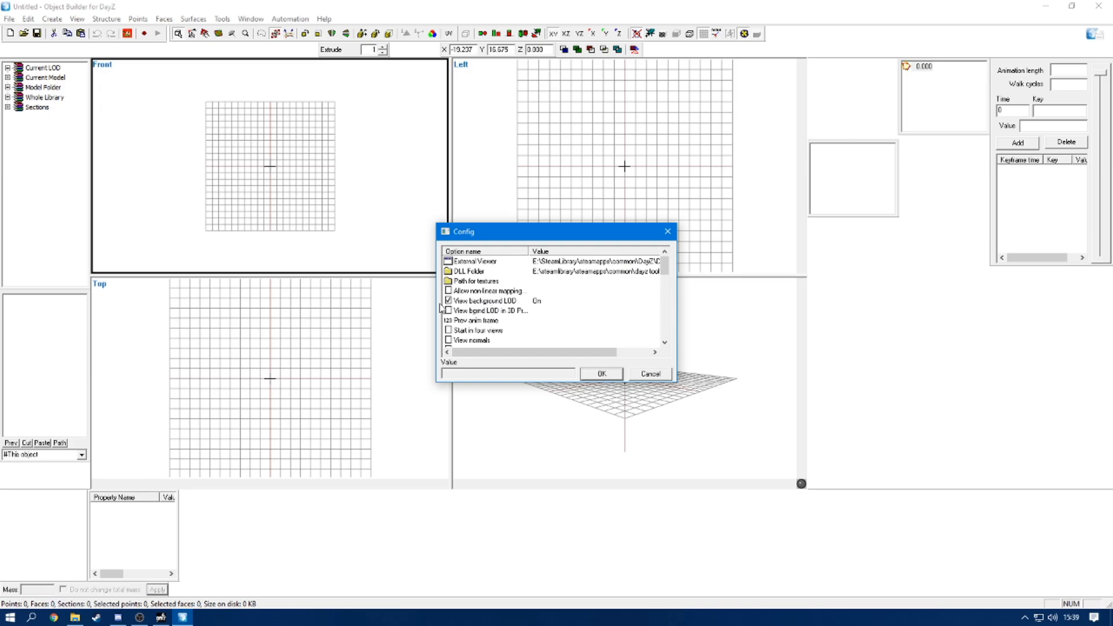
pyautogui.click(667, 231)
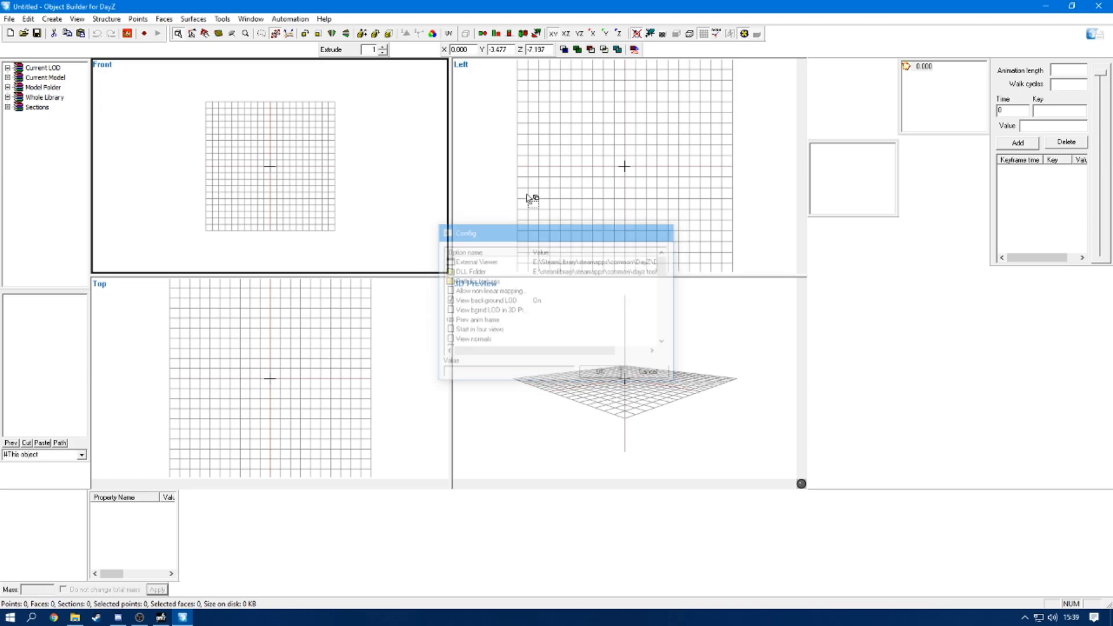
pyautogui.click(248, 18)
pyautogui.click(251, 33)
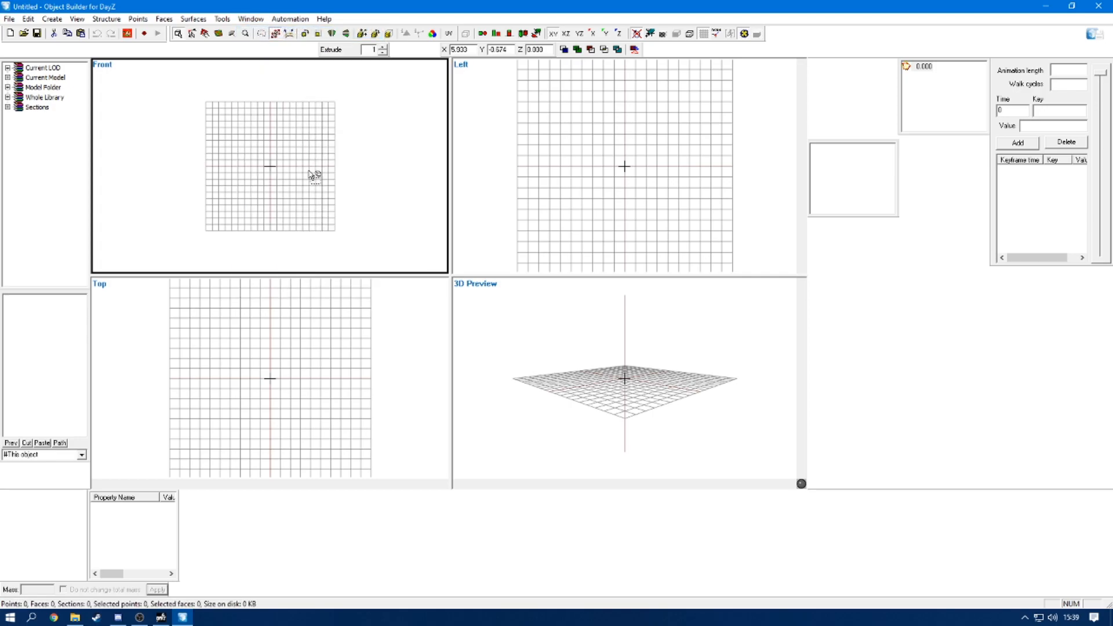
# - Examine the grids of the front and top views at different zoom levels
pyautogui.scroll(-2, 312, 143)
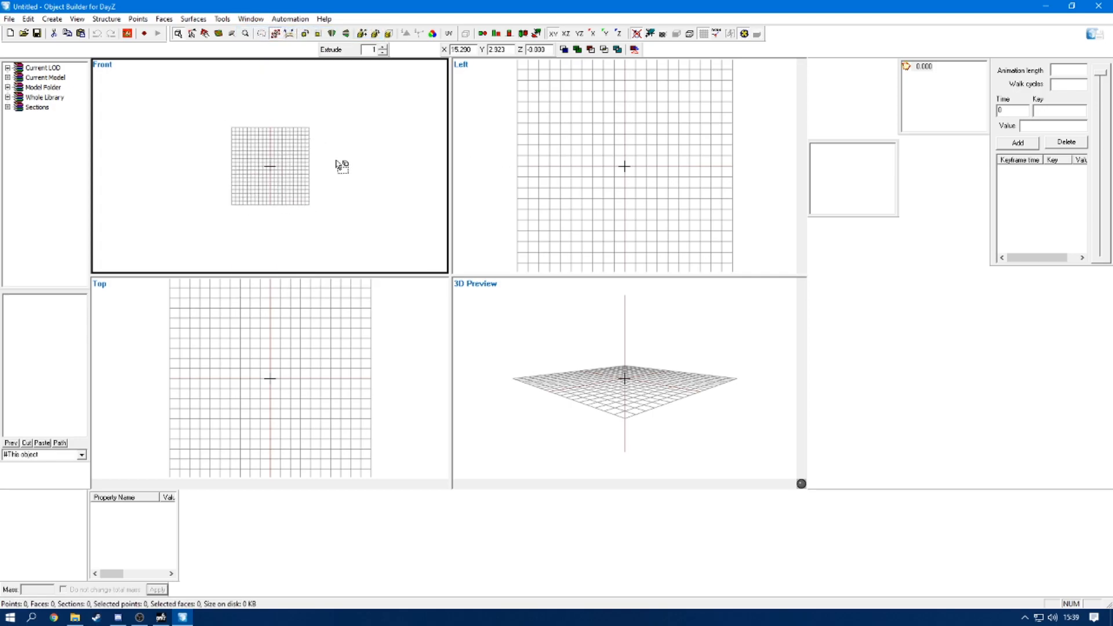
pyautogui.scroll(3, 316, 162)
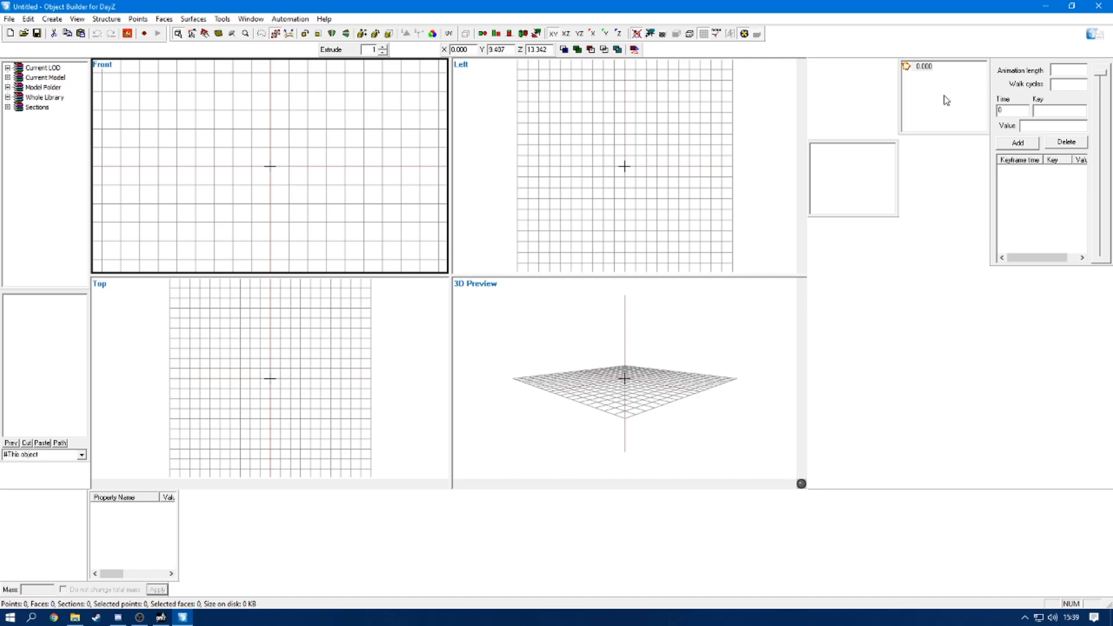
pyautogui.scroll(-3, 300, 164)
pyautogui.scroll(1, 275, 143)
pyautogui.scroll(1, 275, 143)
pyautogui.scroll(1, 275, 144)
pyautogui.scroll(-3, 273, 141)
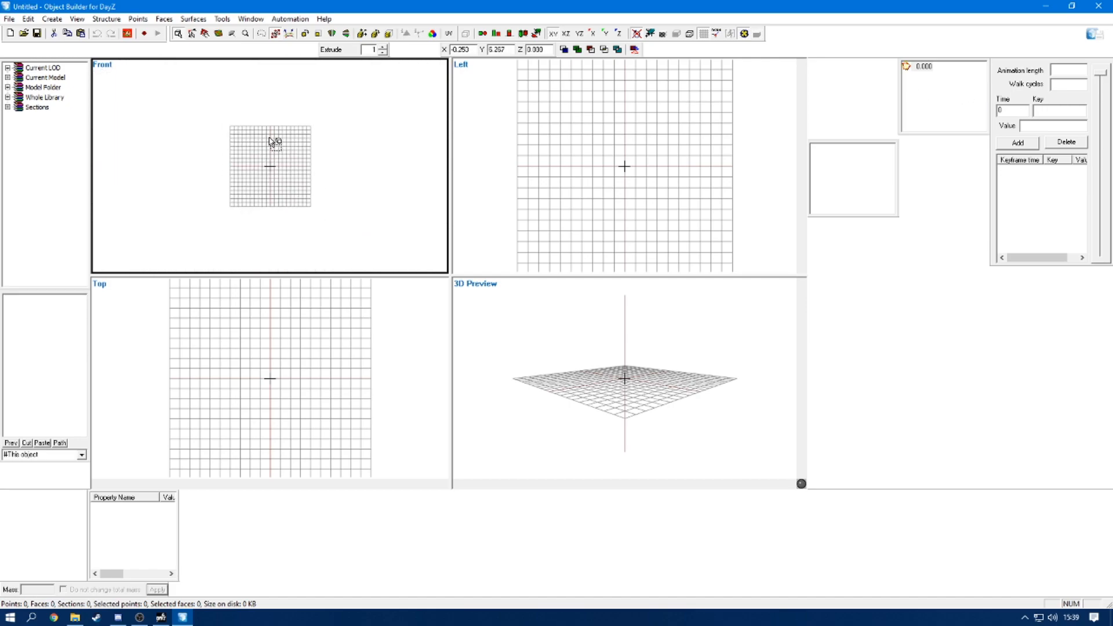
pyautogui.scroll(2, 284, 169)
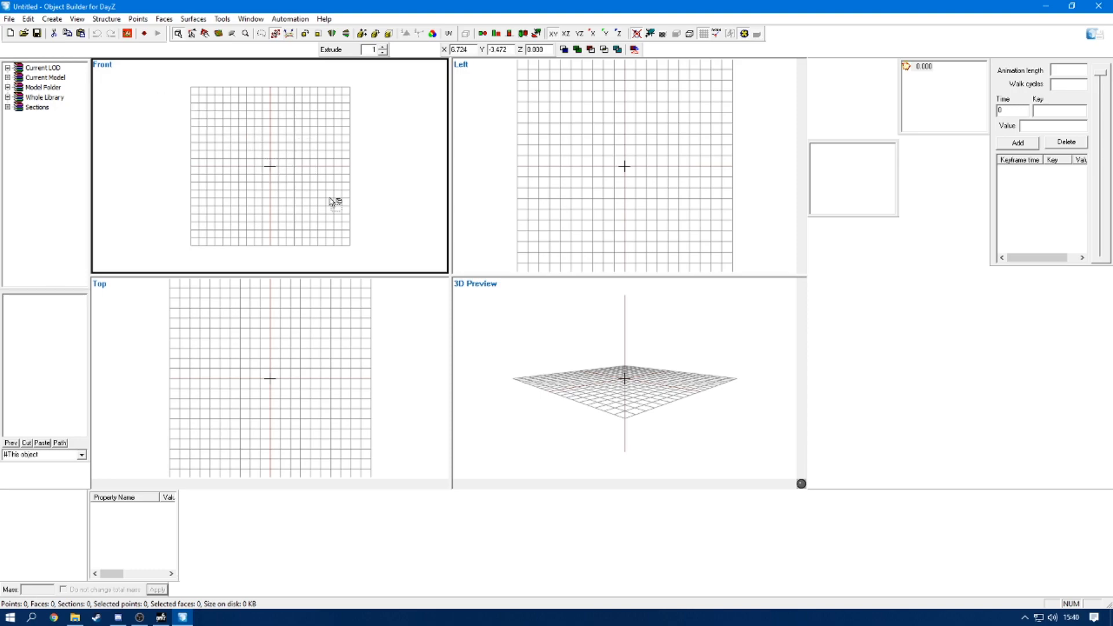
pyautogui.scroll(6, 313, 163)
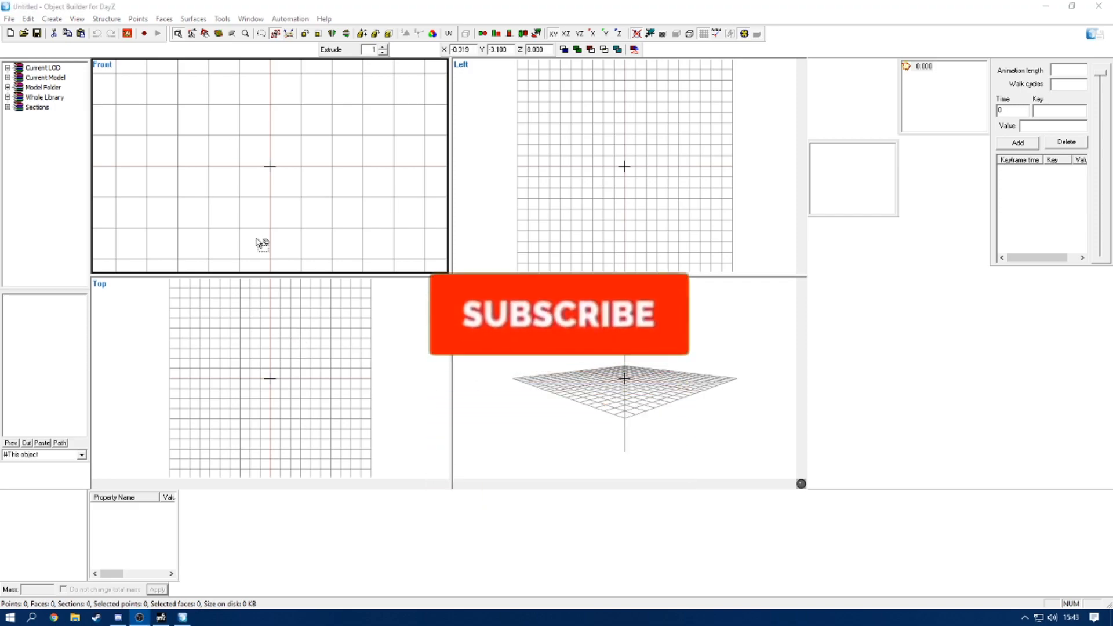
pyautogui.scroll(-2, 262, 189)
pyautogui.scroll(-5, 257, 186)
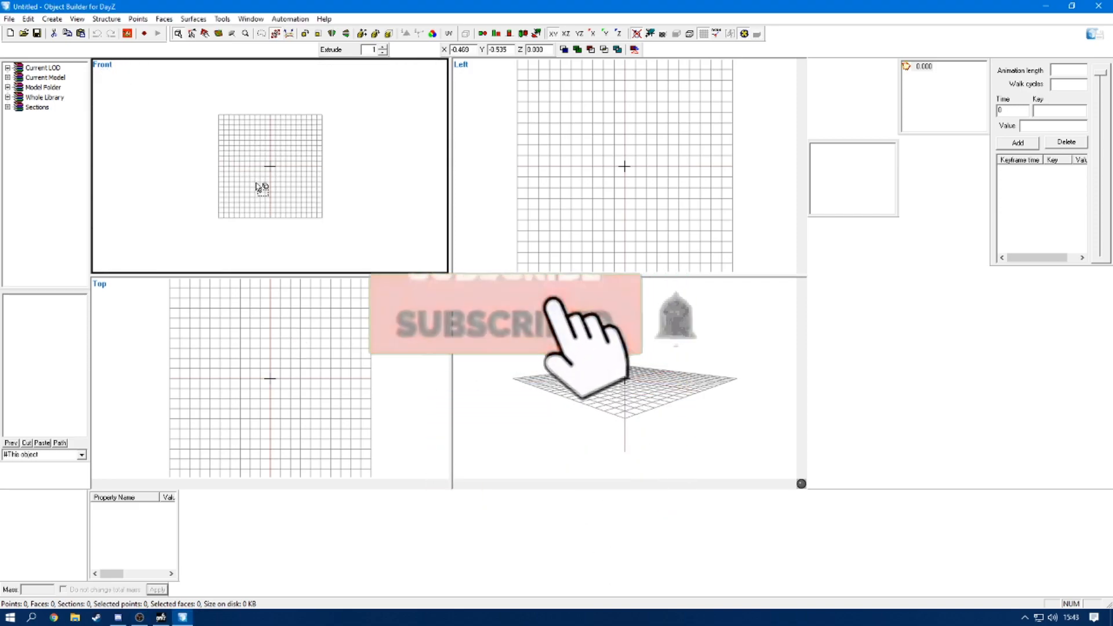
pyautogui.scroll(-3, 284, 349)
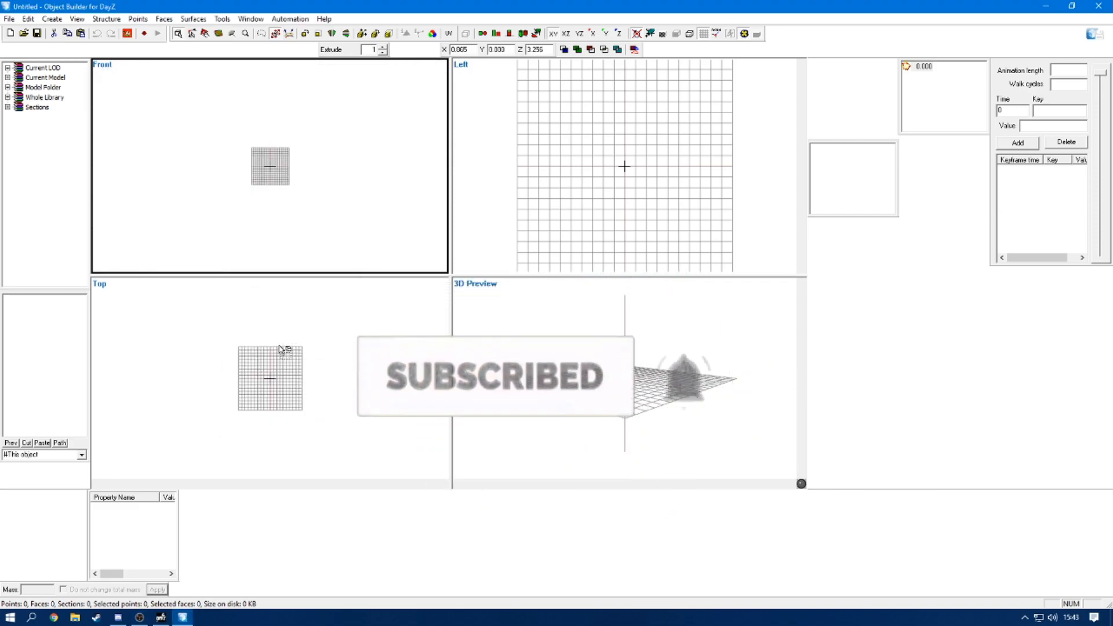
# - Import Bowie_Knife.fbx from the ml_weapon folder on the P: drive with a master scale of 0.01
pyautogui.click(8, 18)
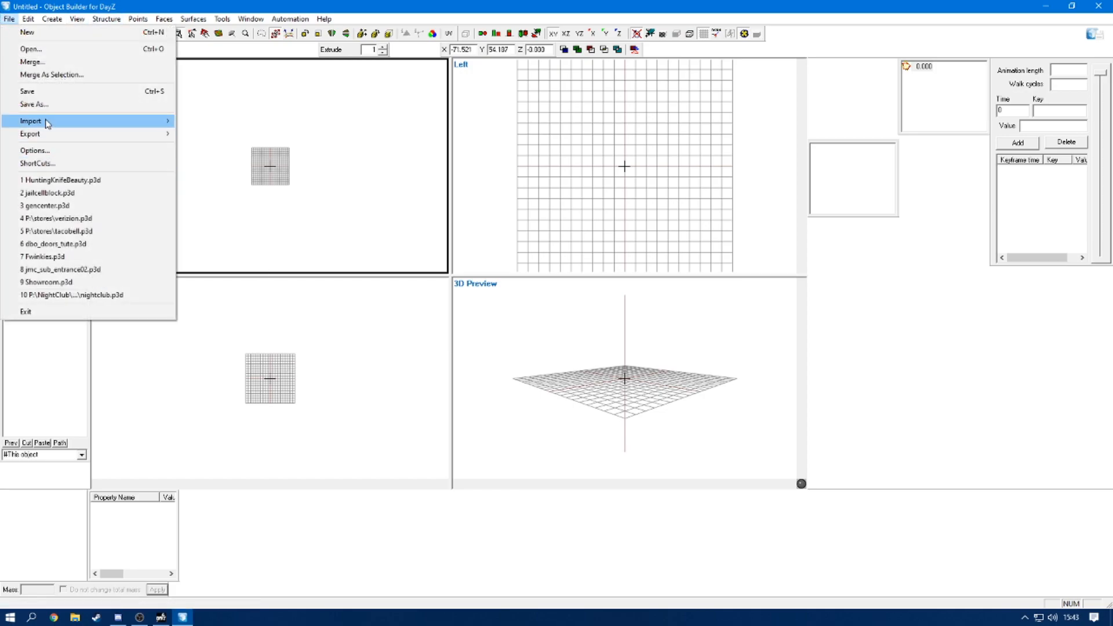
pyautogui.moveTo(46, 122)
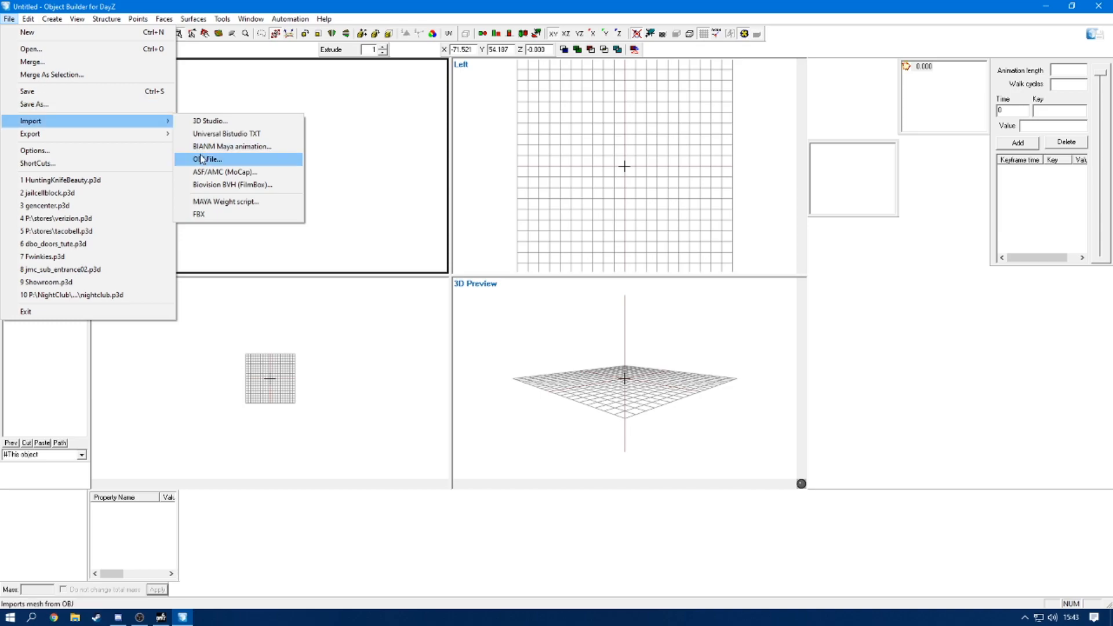
pyautogui.click(214, 216)
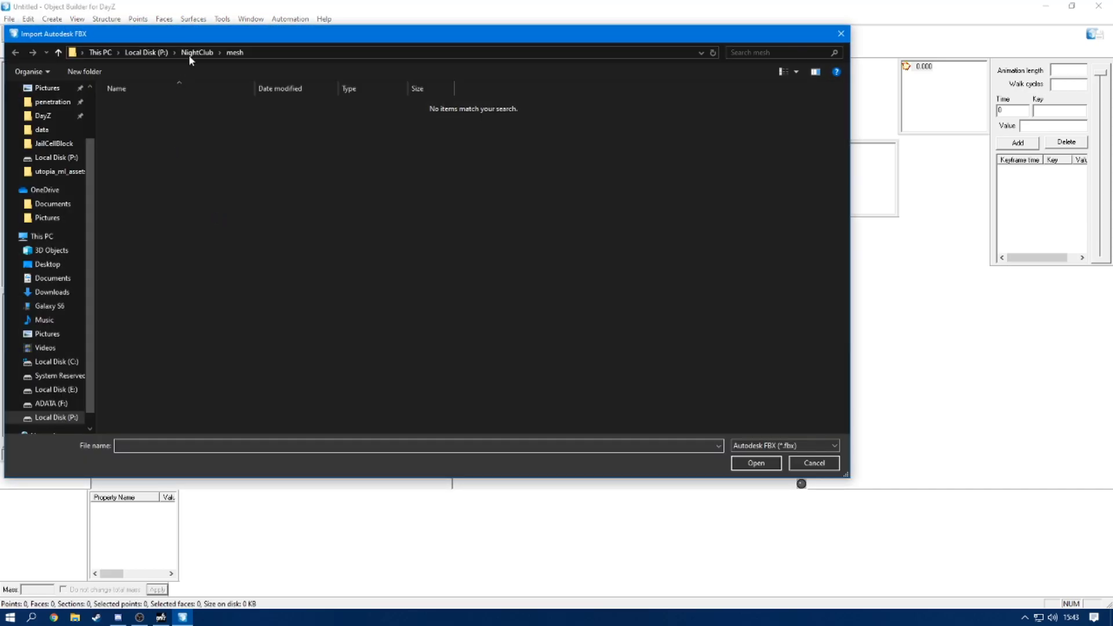
pyautogui.click(146, 53)
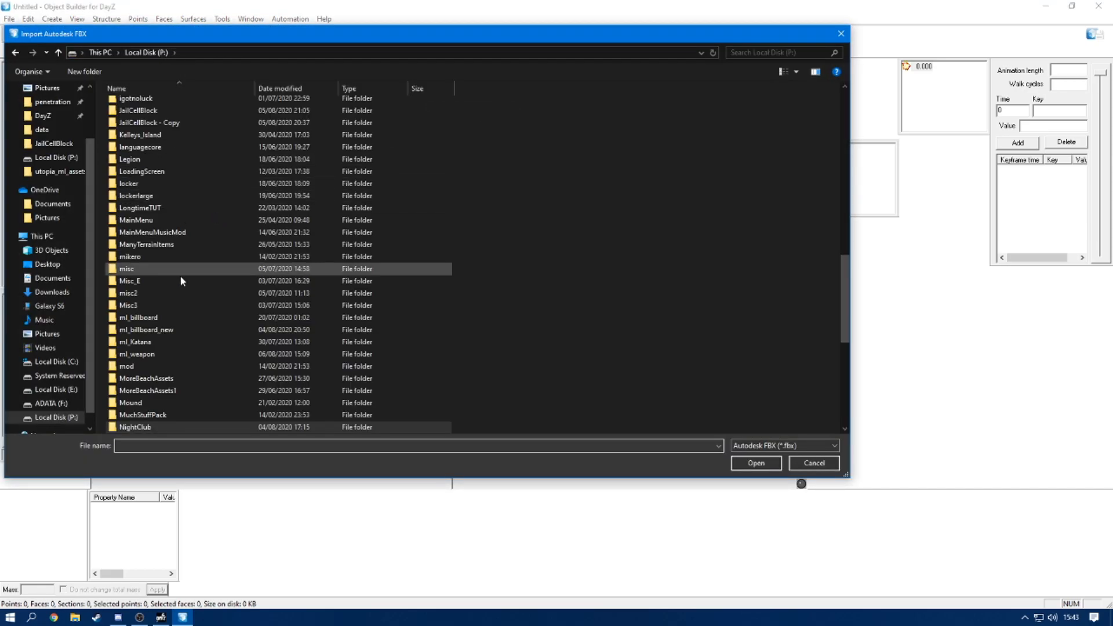
pyautogui.doubleClick(140, 354)
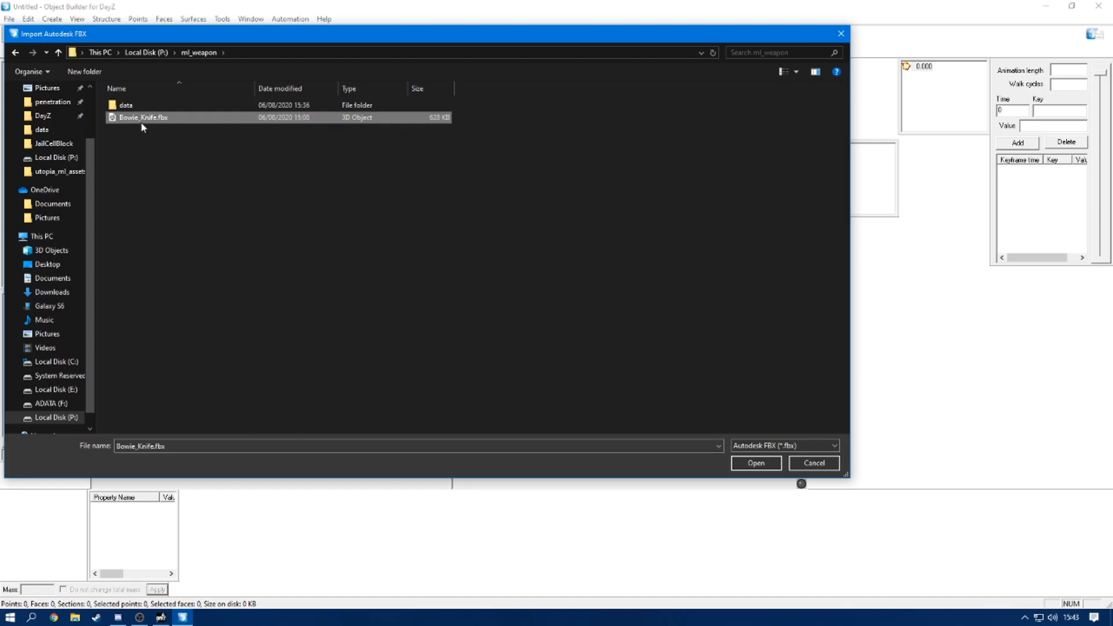
pyautogui.doubleClick(141, 118)
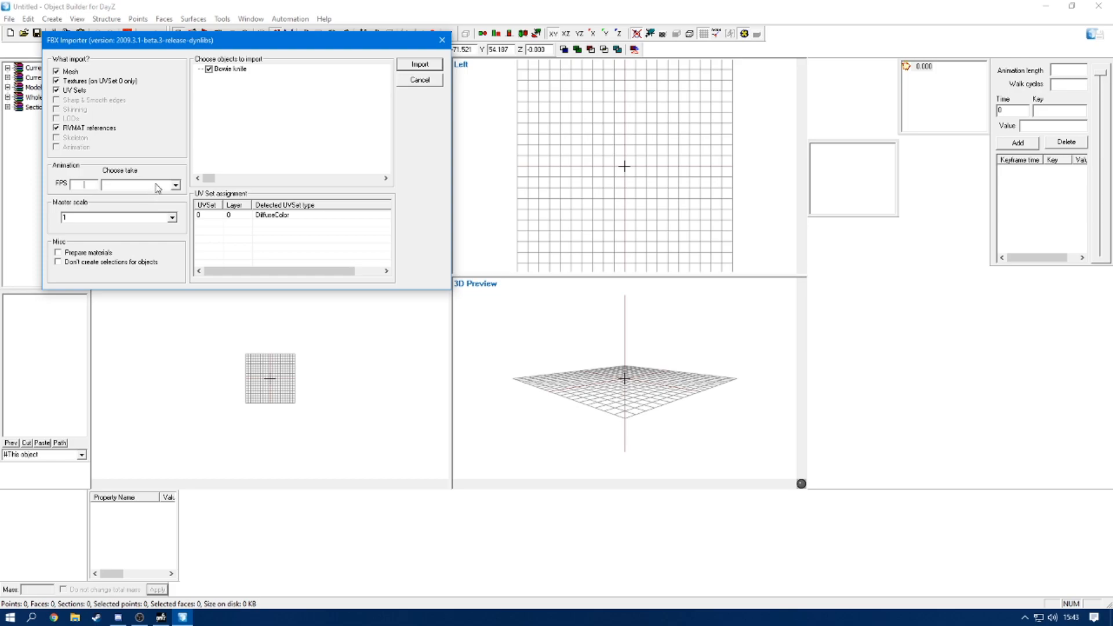
pyautogui.click(172, 218)
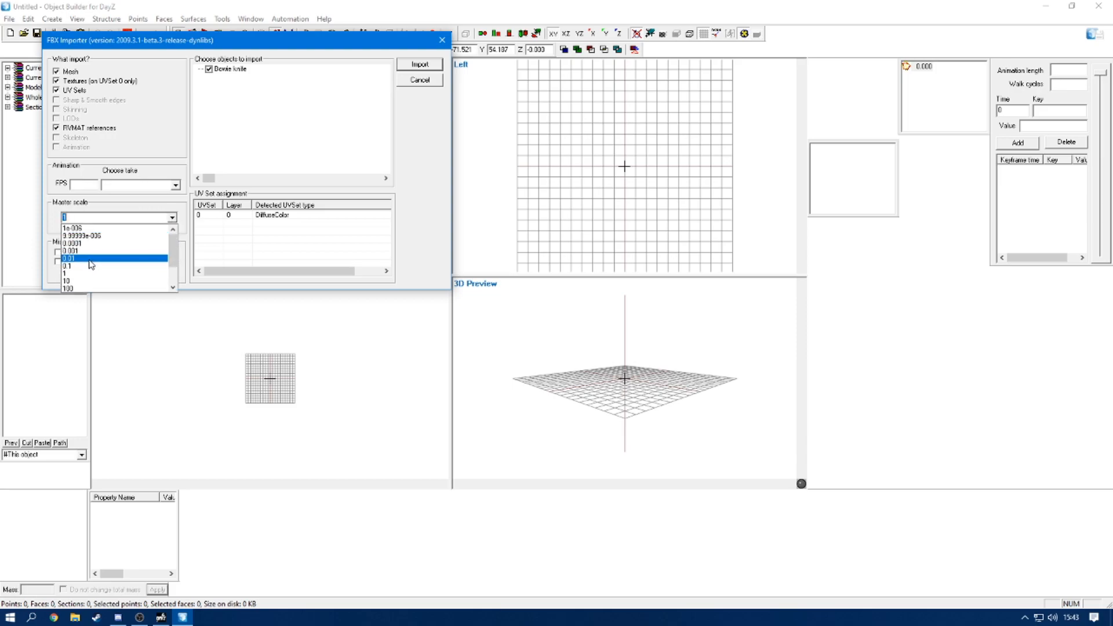
pyautogui.click(89, 259)
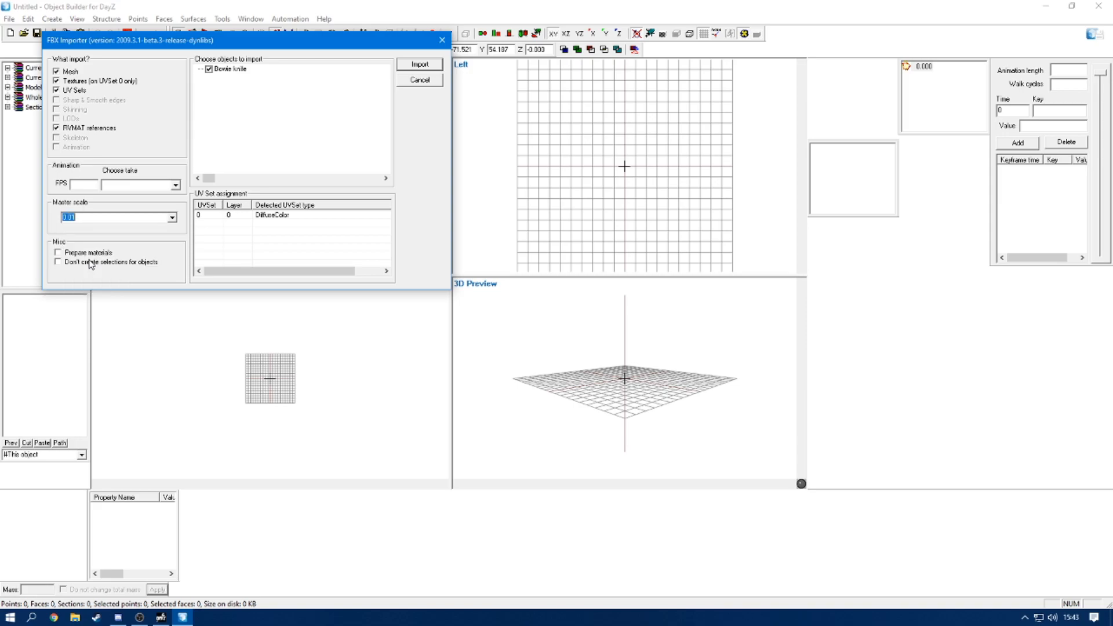
pyautogui.click(419, 65)
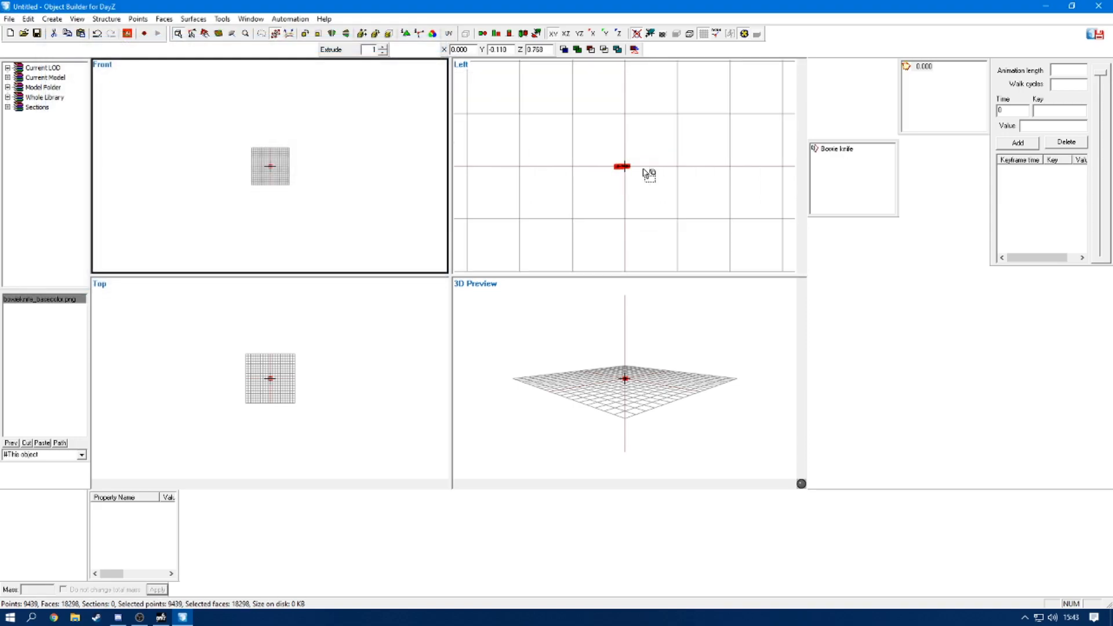
# - Rotate the imported knife upright, blade up, in the left view and move it so the handle end sits at the origin
pyautogui.scroll(5, 644, 168)
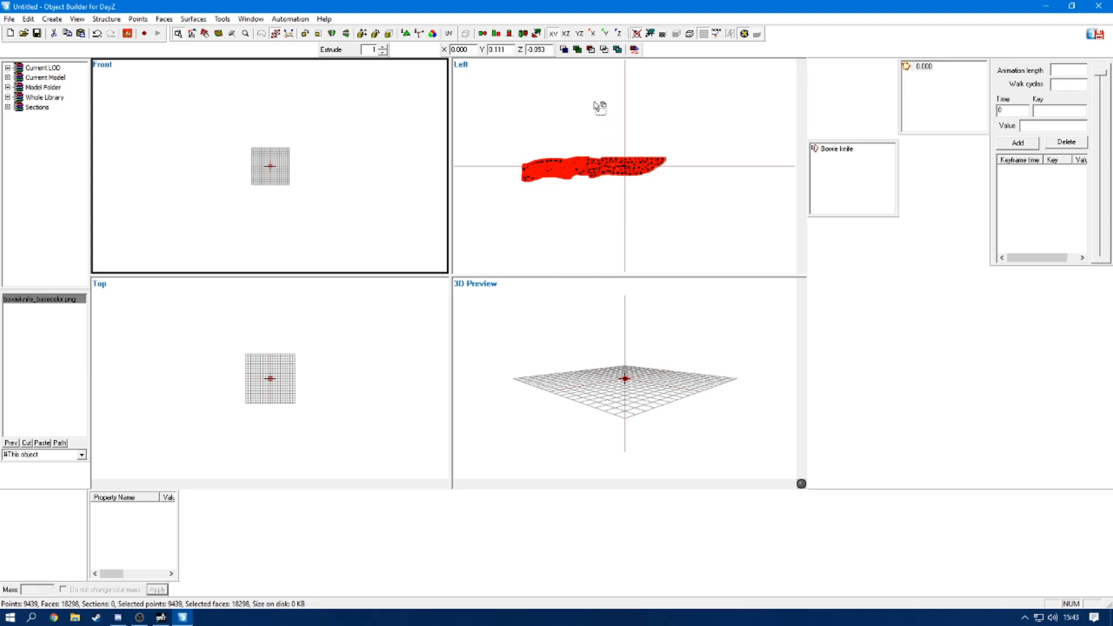
pyautogui.moveTo(742, 106); pyautogui.dragTo(507, 5)
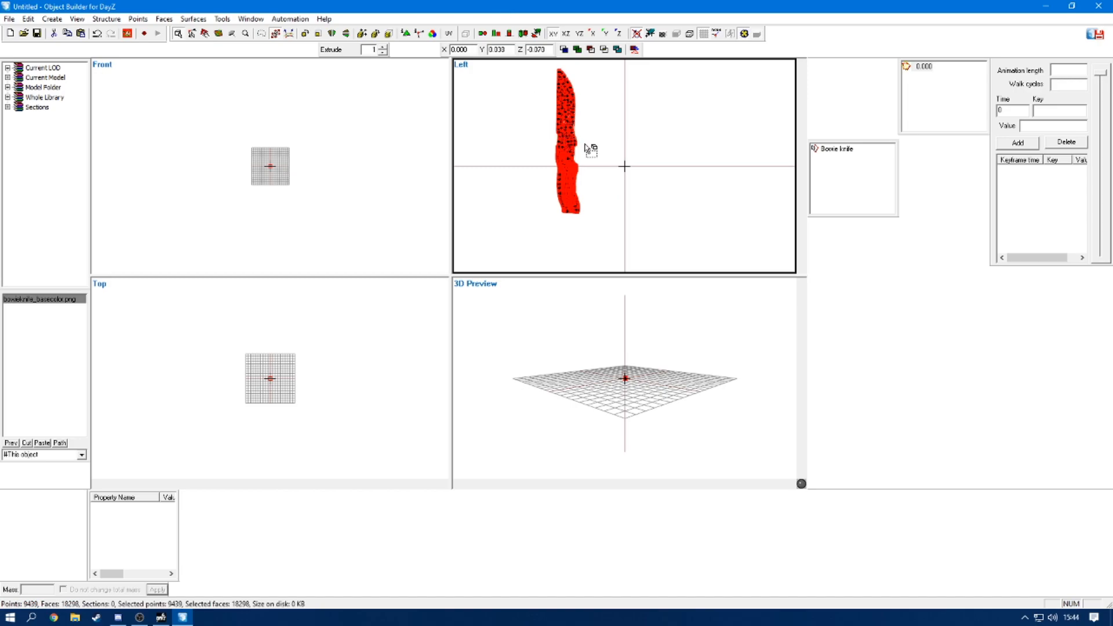
pyautogui.scroll(2, 589, 162)
pyautogui.scroll(-4, 597, 158)
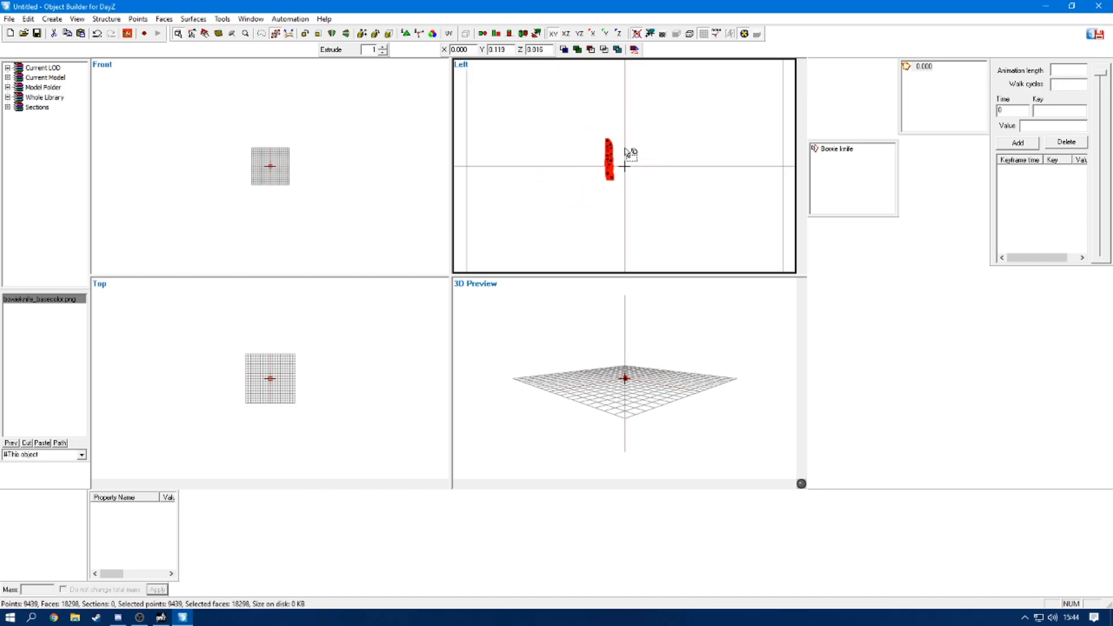
pyautogui.scroll(2, 609, 192)
pyautogui.moveTo(606, 200); pyautogui.dragTo(633, 169)
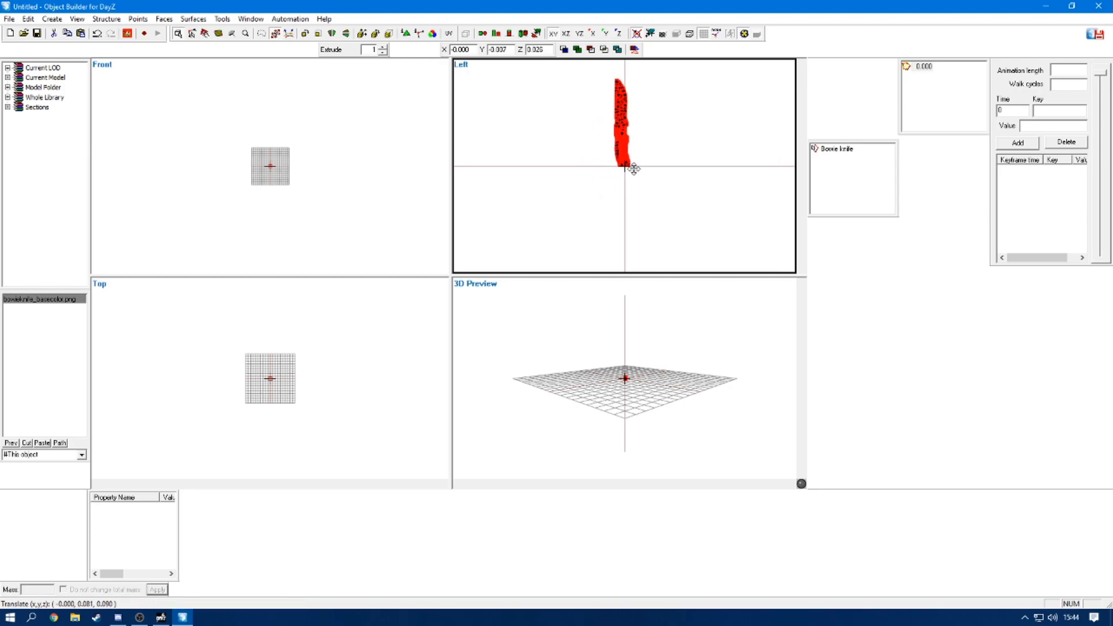
pyautogui.scroll(5, 634, 169)
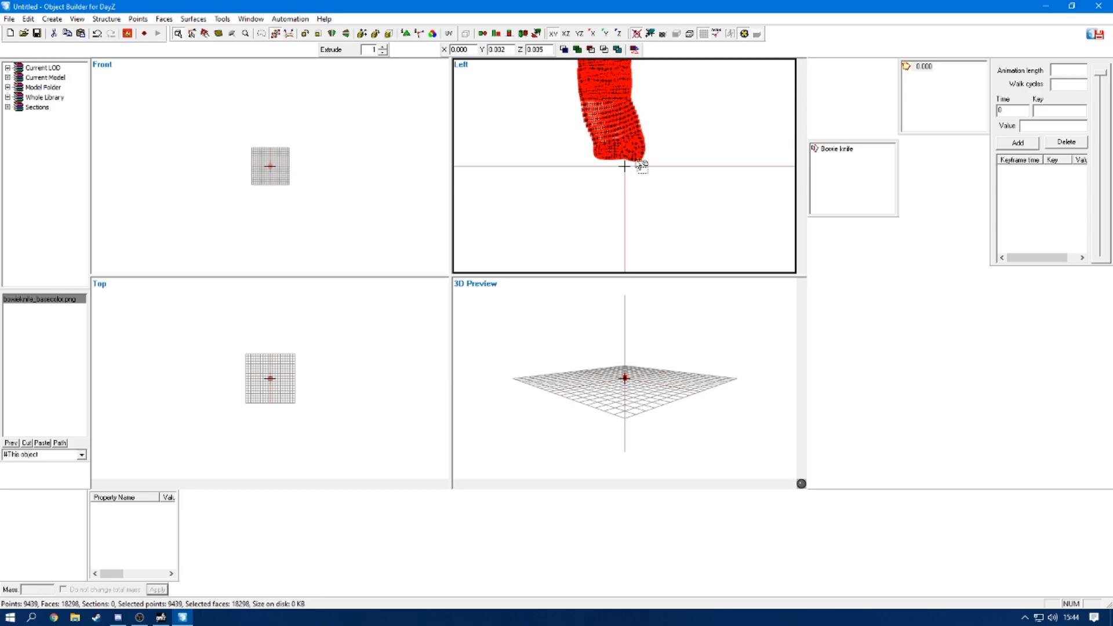
pyautogui.scroll(-5, 592, 212)
pyautogui.click(592, 213)
pyautogui.scroll(-4, 593, 213)
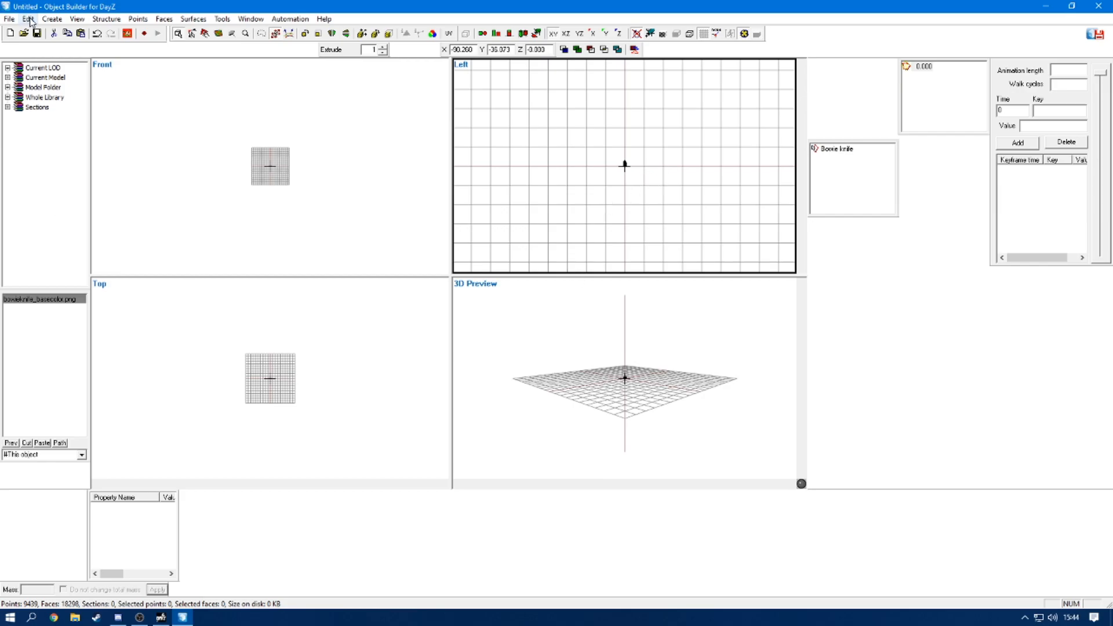
# - Save the model as bk in DayZ P3D format in the ml_weapon folder on the P: drive
pyautogui.click(37, 33)
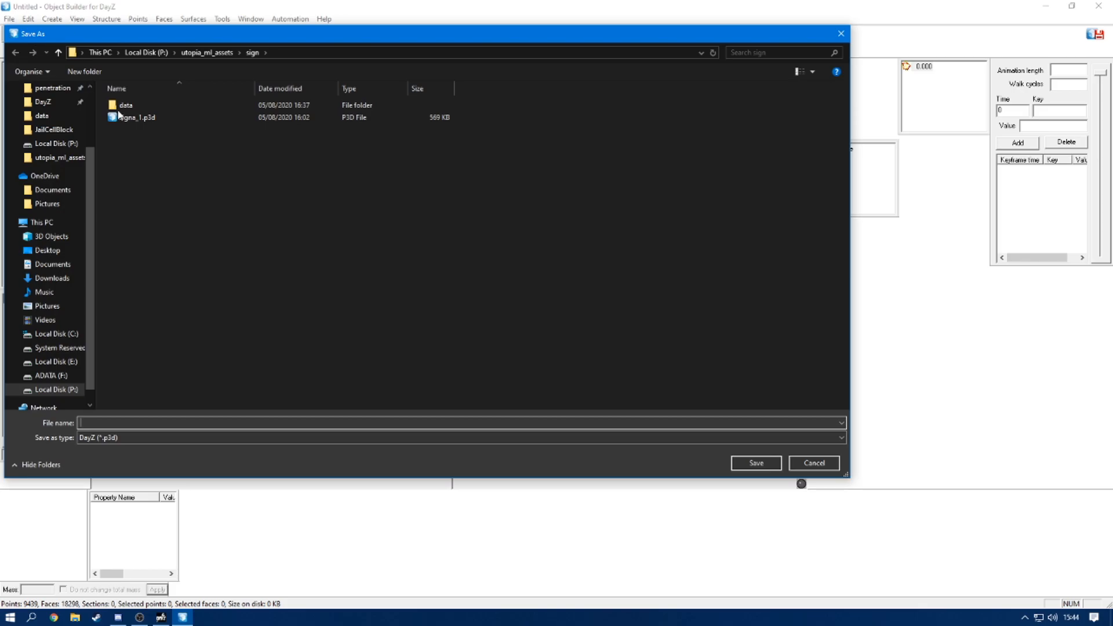
pyautogui.click(146, 53)
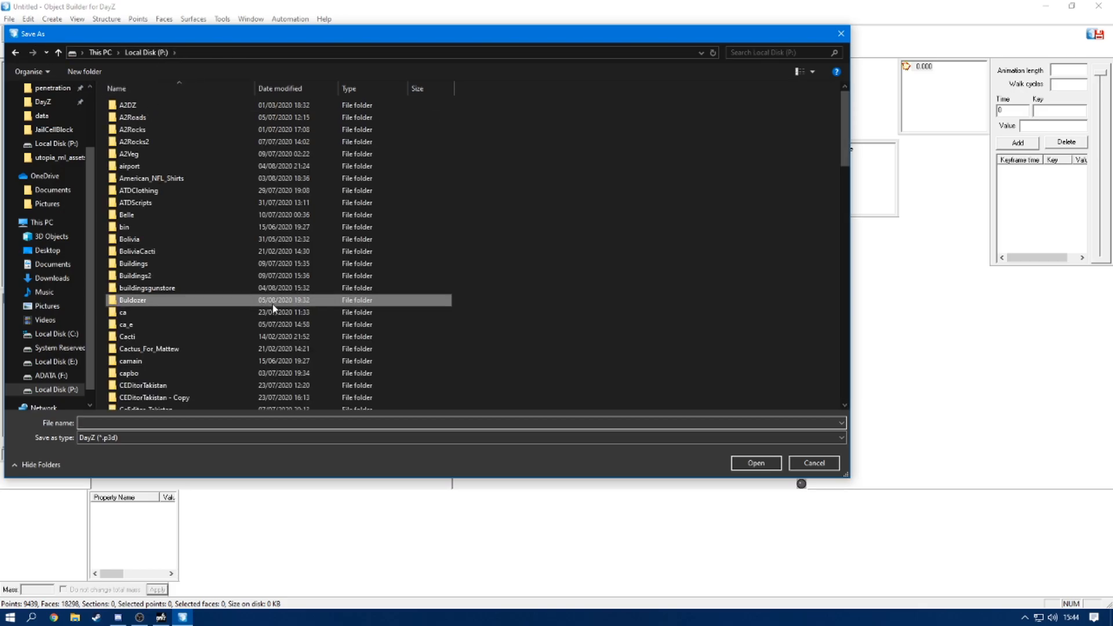
pyautogui.scroll(-10, 211, 304)
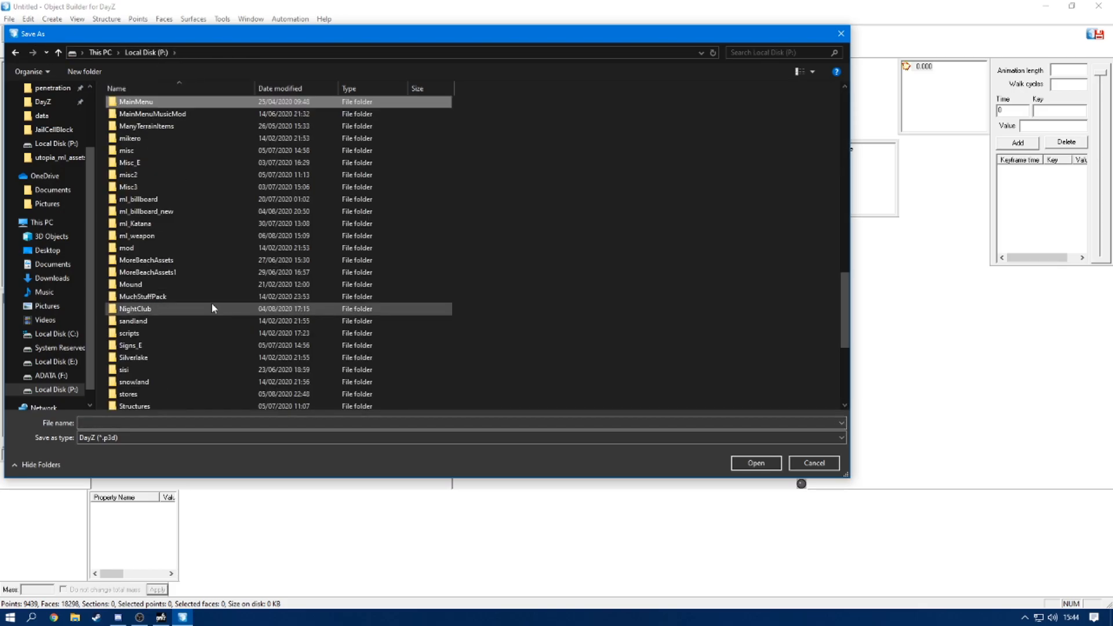
pyautogui.click(140, 236)
pyautogui.doubleClick(140, 237)
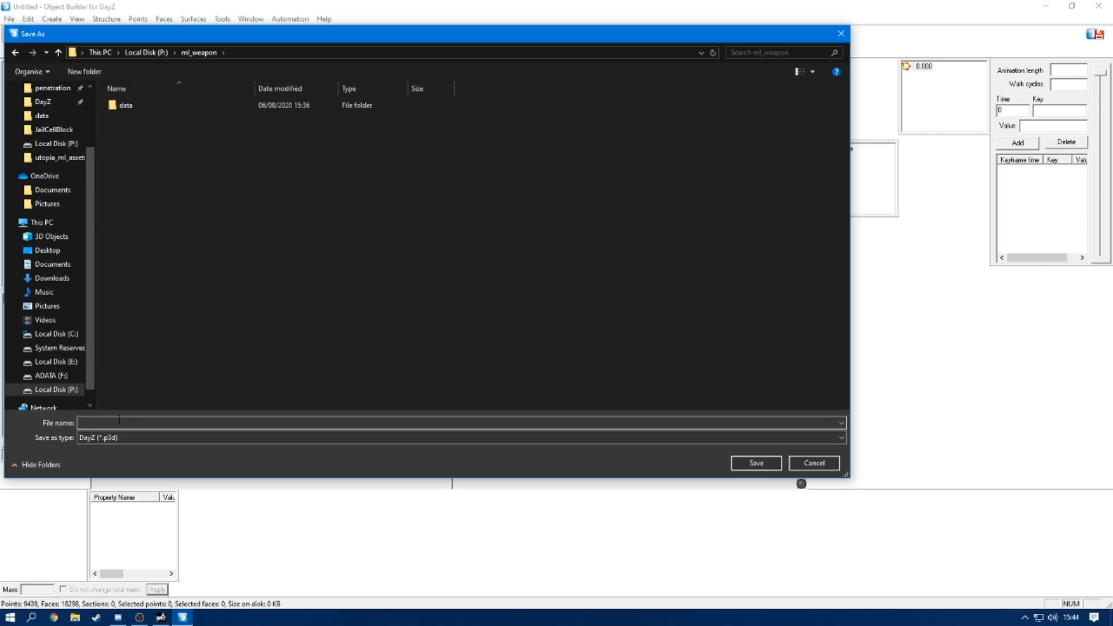
pyautogui.write('bk')
pyautogui.click(764, 465)
# - Examine the knife's shape and its placement relative to the origin in the left view
pyautogui.scroll(5, 672, 209)
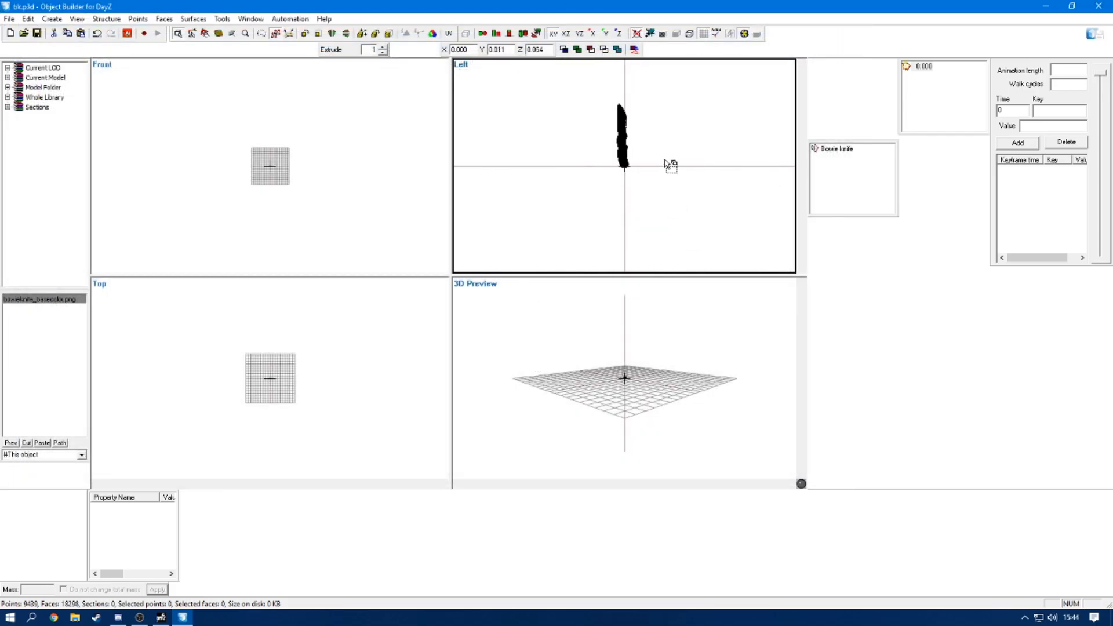
pyautogui.press('Up')
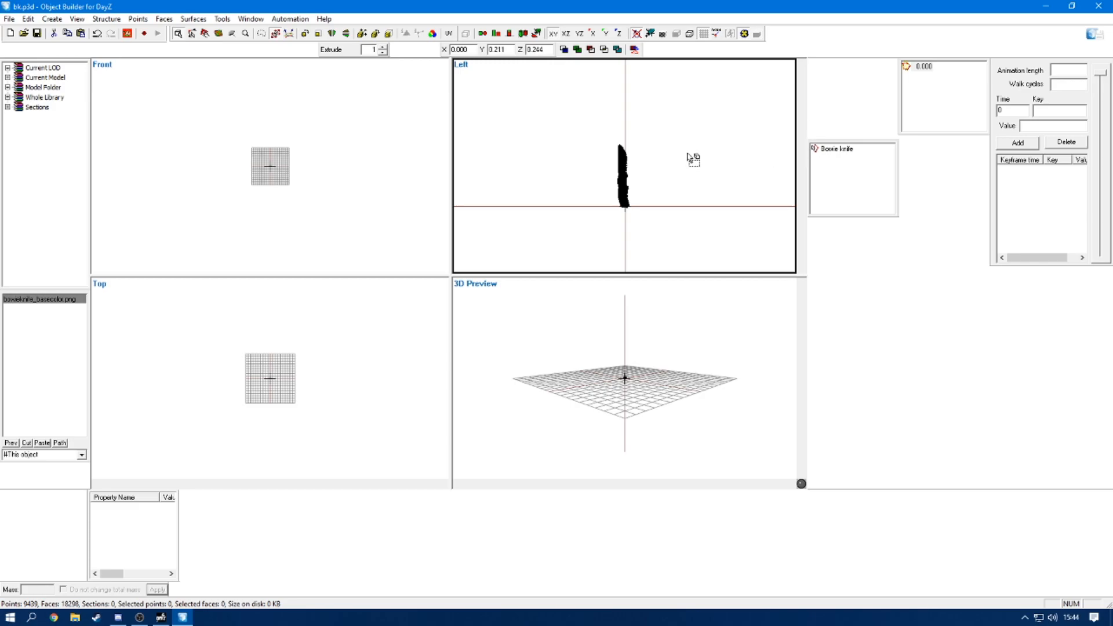
pyautogui.scroll(3, 690, 161)
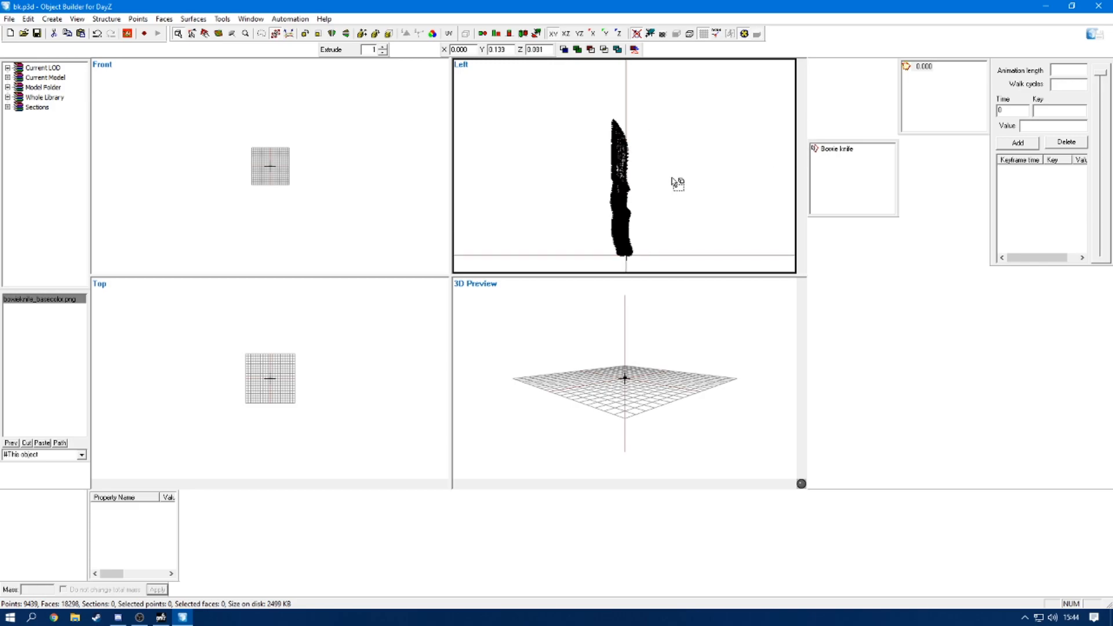
pyautogui.press('Down')
pyautogui.press('Down')
pyautogui.scroll(3, 674, 149)
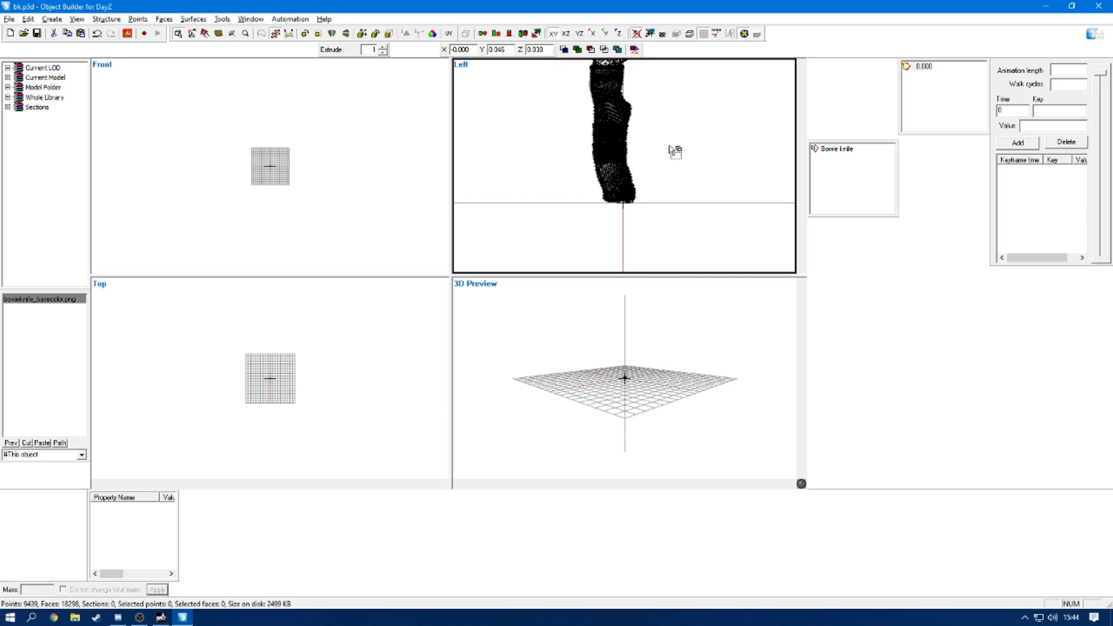
pyautogui.scroll(-3, 673, 149)
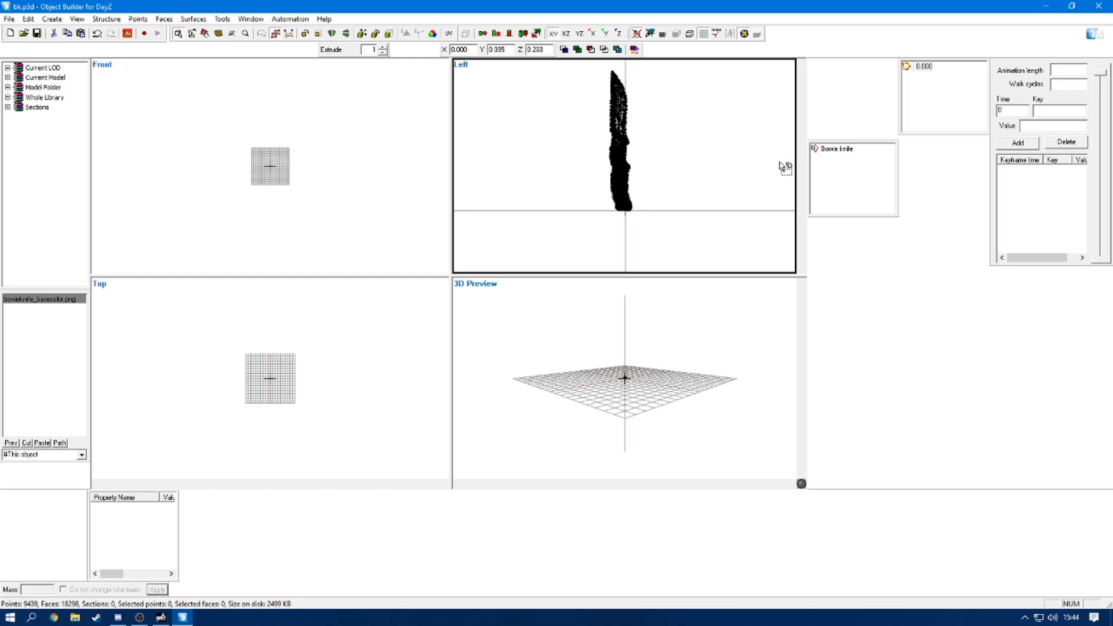
# - Select the whole knife and set its face texture to base_ca.paa from the ml_weapon data folder
pyautogui.hotkey('ctrl', 'a')
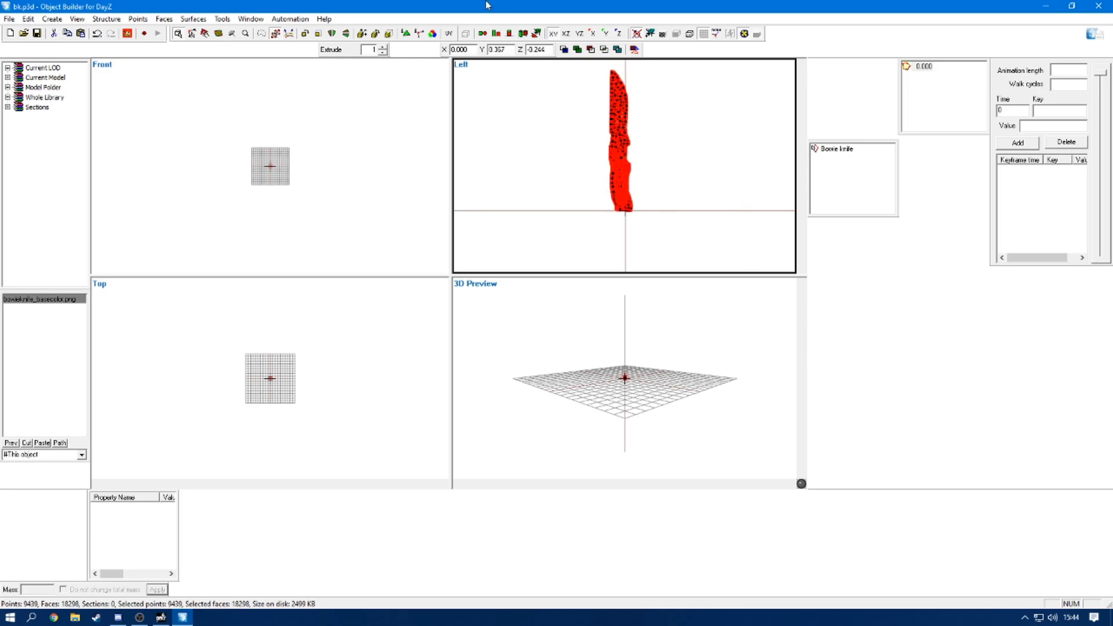
pyautogui.scroll(3, 646, 392)
pyautogui.scroll(5, 642, 385)
pyautogui.scroll(-3, 656, 358)
pyautogui.moveTo(659, 353); pyautogui.dragTo(661, 350, button='middle')
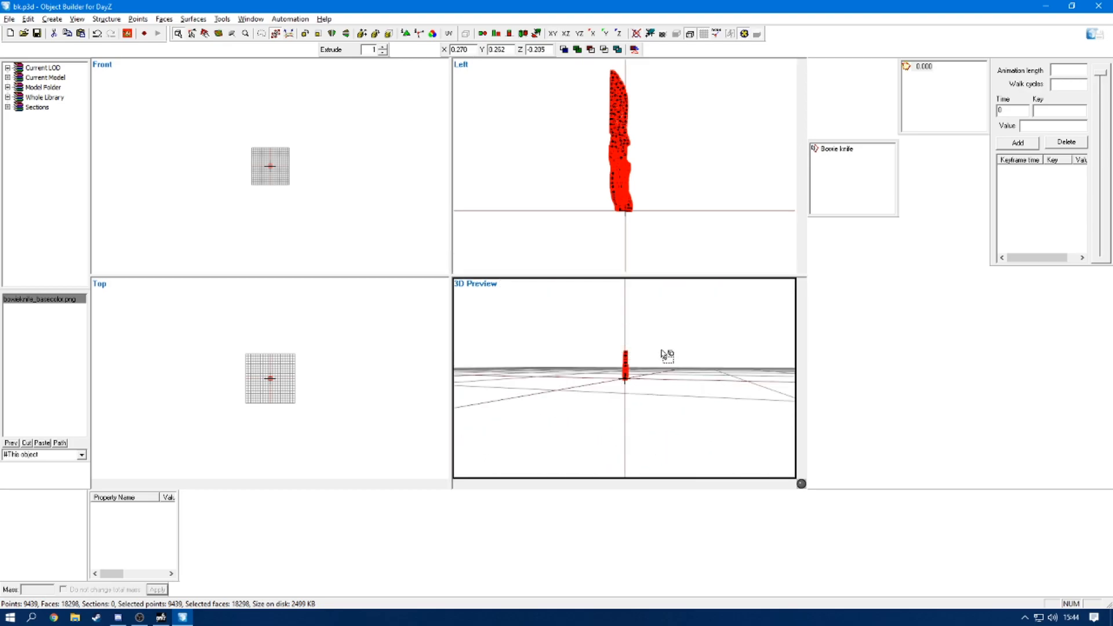
pyautogui.rightClick(721, 182)
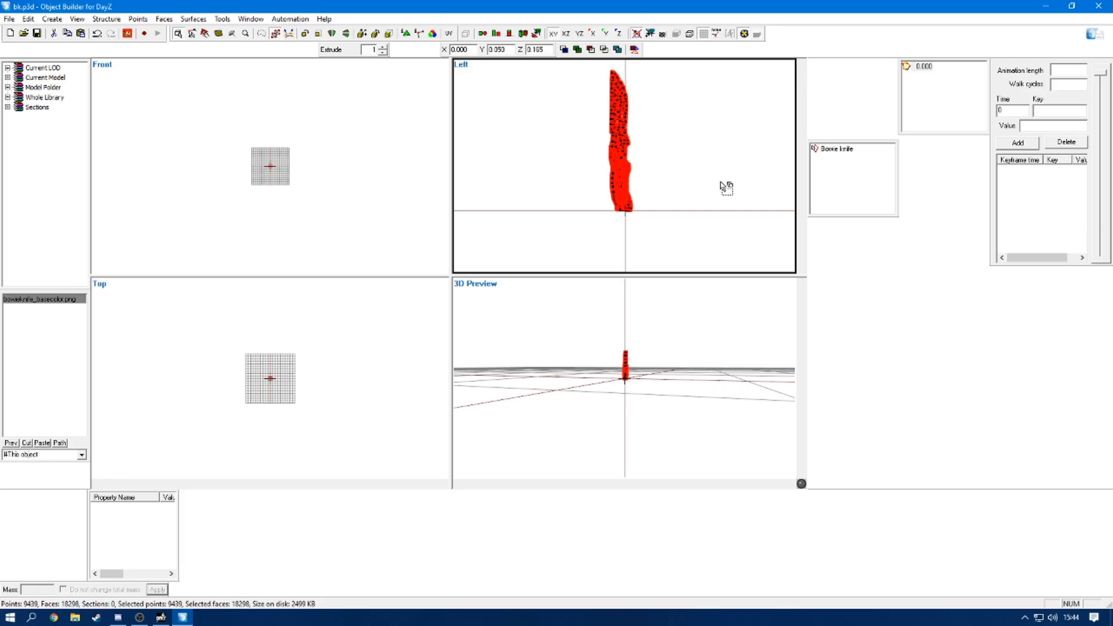
pyautogui.press('e')
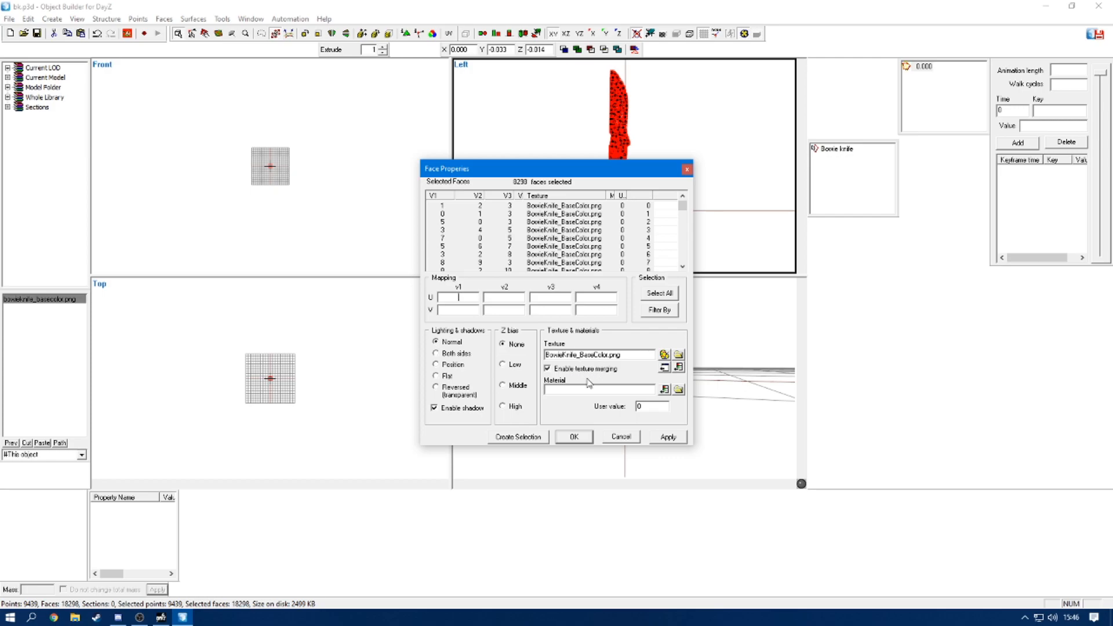
pyautogui.click(679, 355)
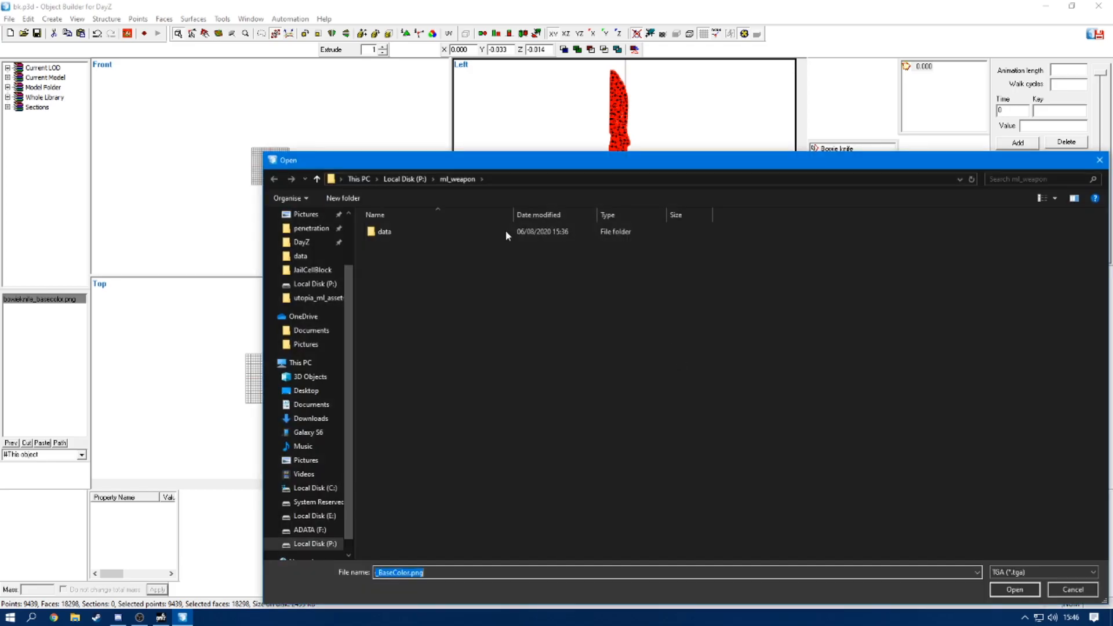
pyautogui.doubleClick(451, 229)
pyautogui.click(1010, 570)
pyautogui.click(1017, 589)
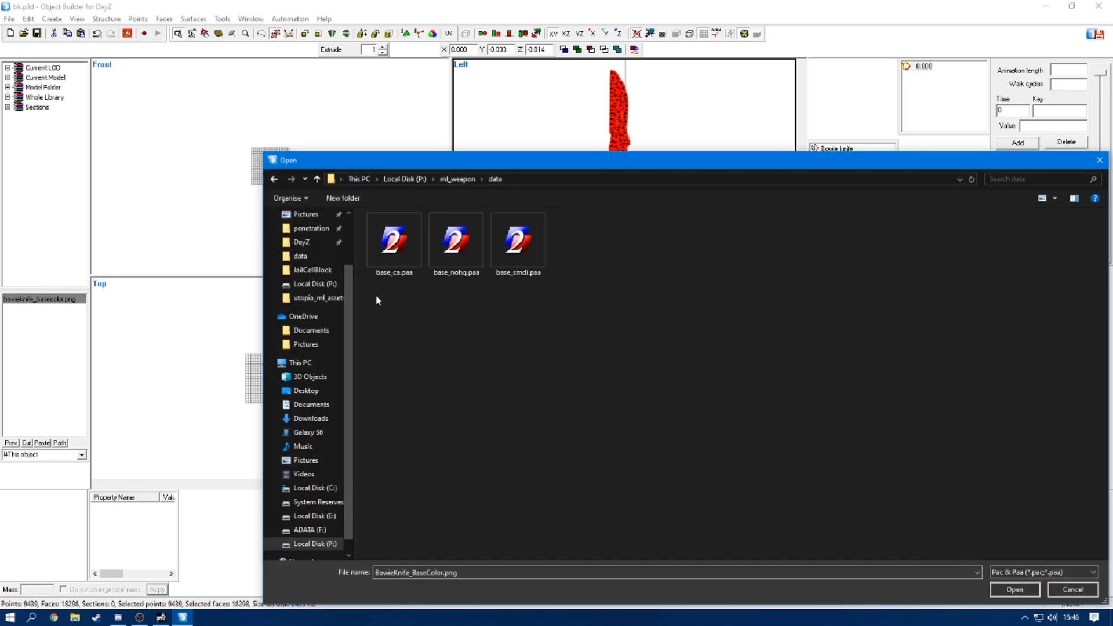
pyautogui.doubleClick(393, 264)
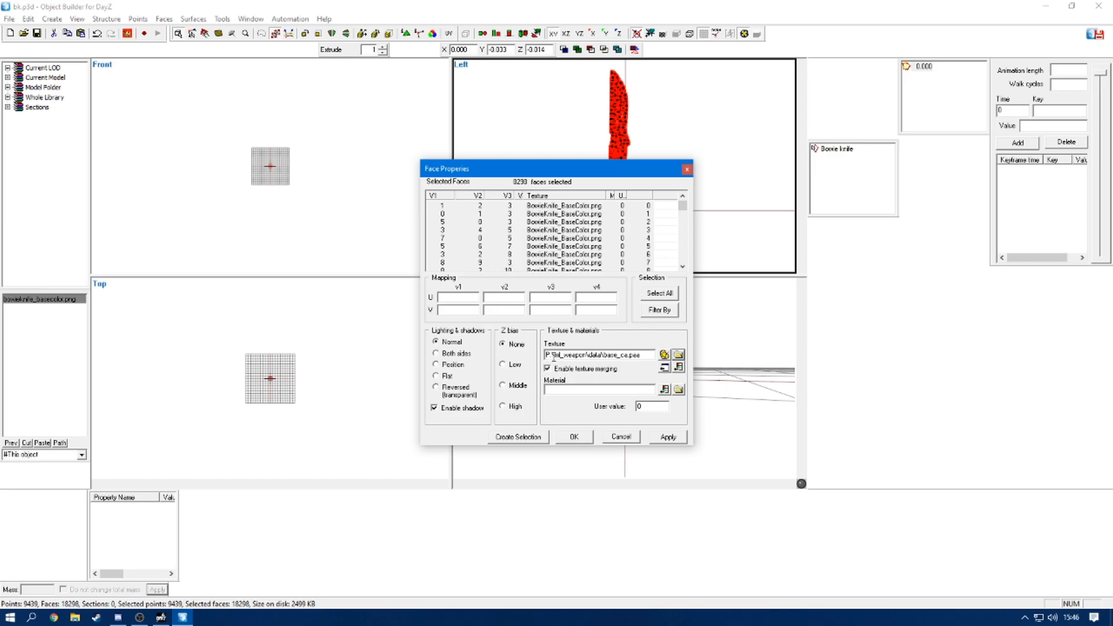
# - Set the faces' material to base.rvmat from the ml_weapon data folder and accept the face properties
pyautogui.moveTo(554, 357); pyautogui.dragTo(543, 355)
pyautogui.click(678, 389)
pyautogui.doubleClick(389, 243)
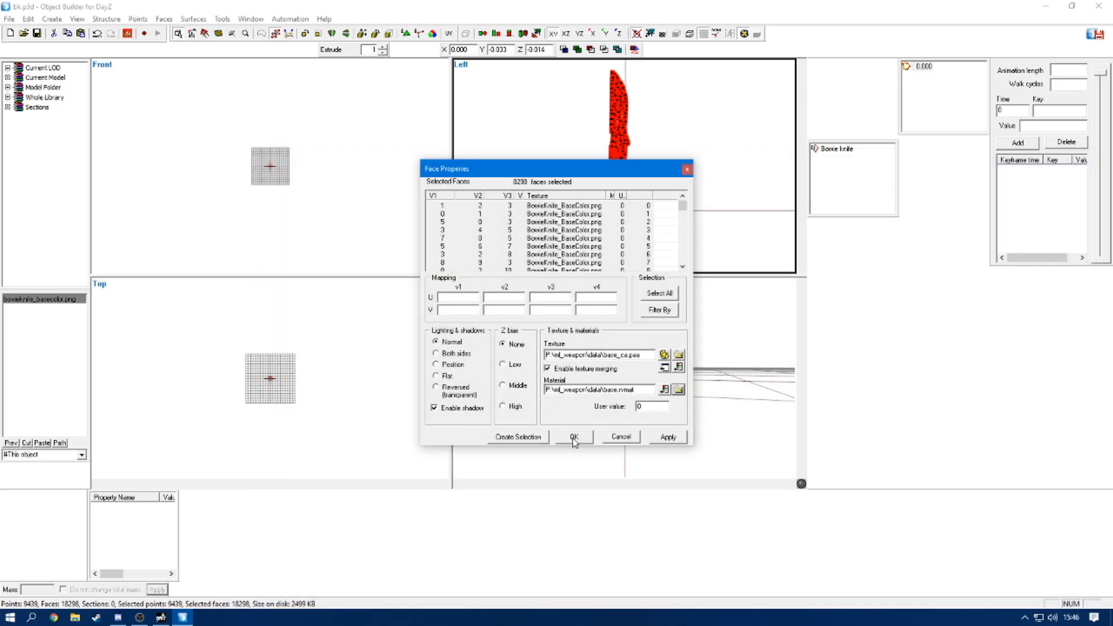
pyautogui.click(573, 438)
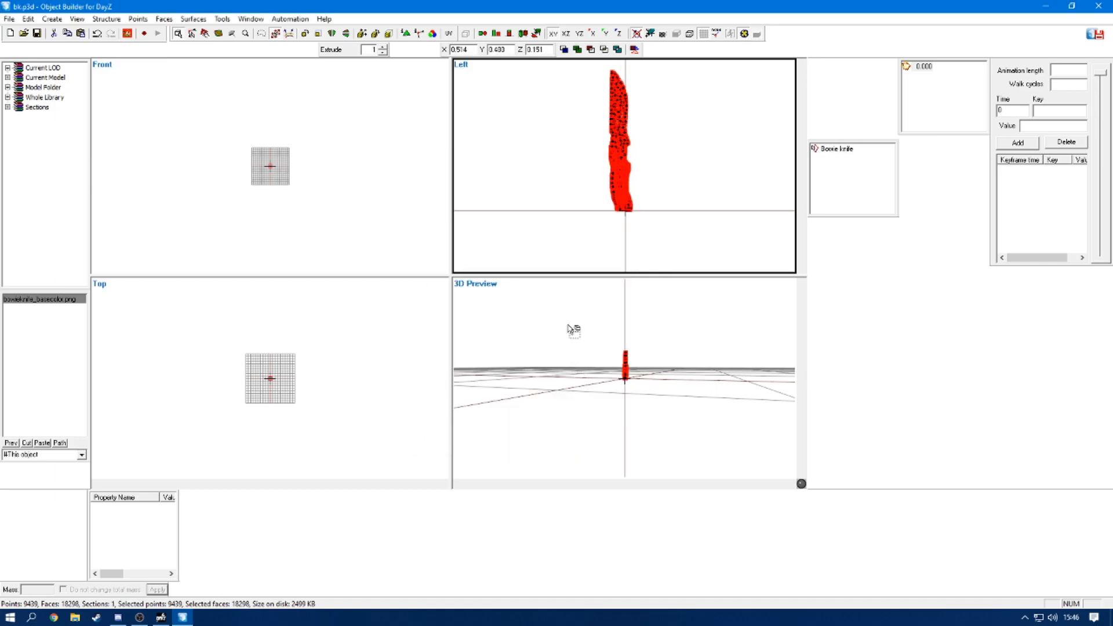
# - Deselect the knife and launch the Buldozer external viewer to preview the textured model
pyautogui.click(579, 158)
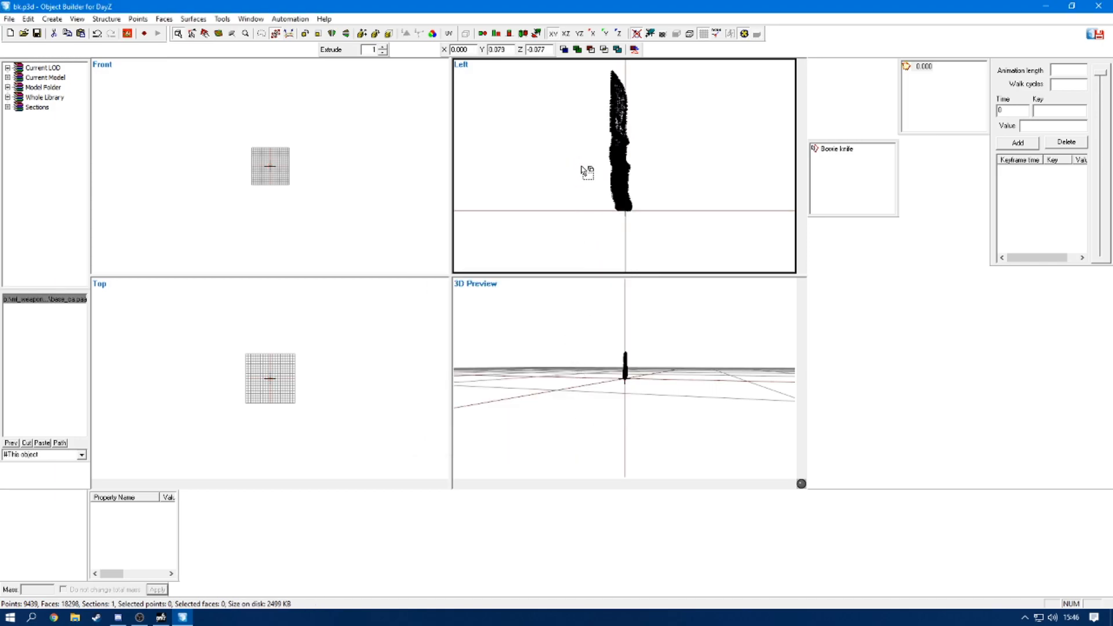
pyautogui.click(128, 35)
pyautogui.click(143, 41)
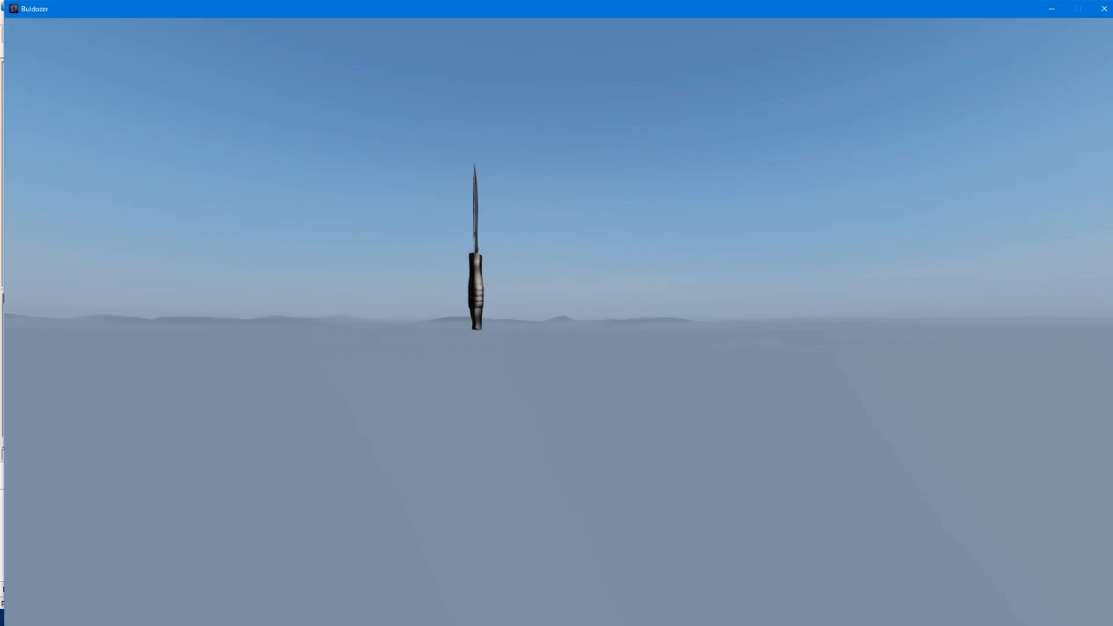
# - Examine the textured knife's blade and handle from different positions and distances in Buldozer and close the viewer
pyautogui.press('w')
pyautogui.press('s')
pyautogui.press('a')
pyautogui.press('w')
pyautogui.press('s')
pyautogui.press('d')
pyautogui.press('a')
pyautogui.press('w')
pyautogui.press('a')
pyautogui.press('s')
pyautogui.press('w')
pyautogui.press('d')
pyautogui.press('s')
pyautogui.press('a')
pyautogui.press('w')
pyautogui.press('w')
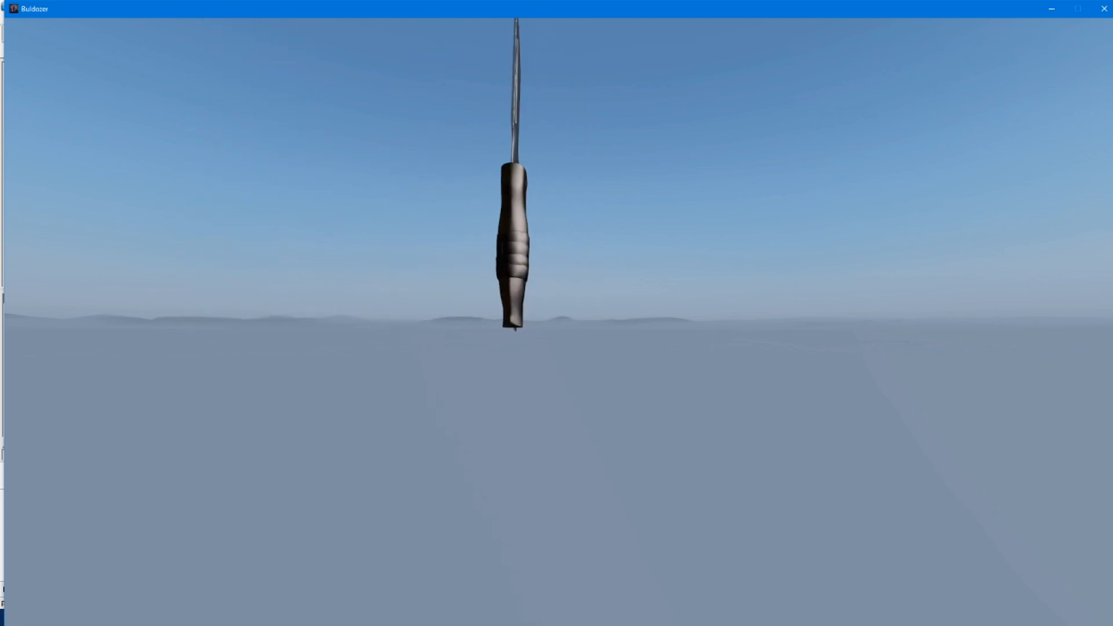
pyautogui.press('w')
pyautogui.press('s')
pyautogui.press('d')
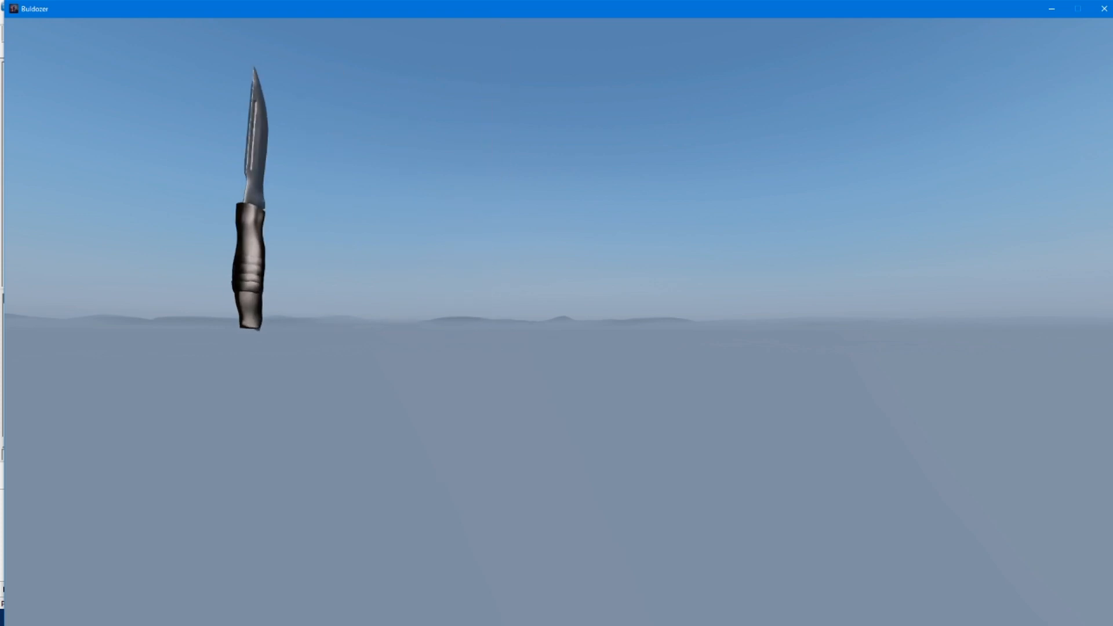
pyautogui.press('d')
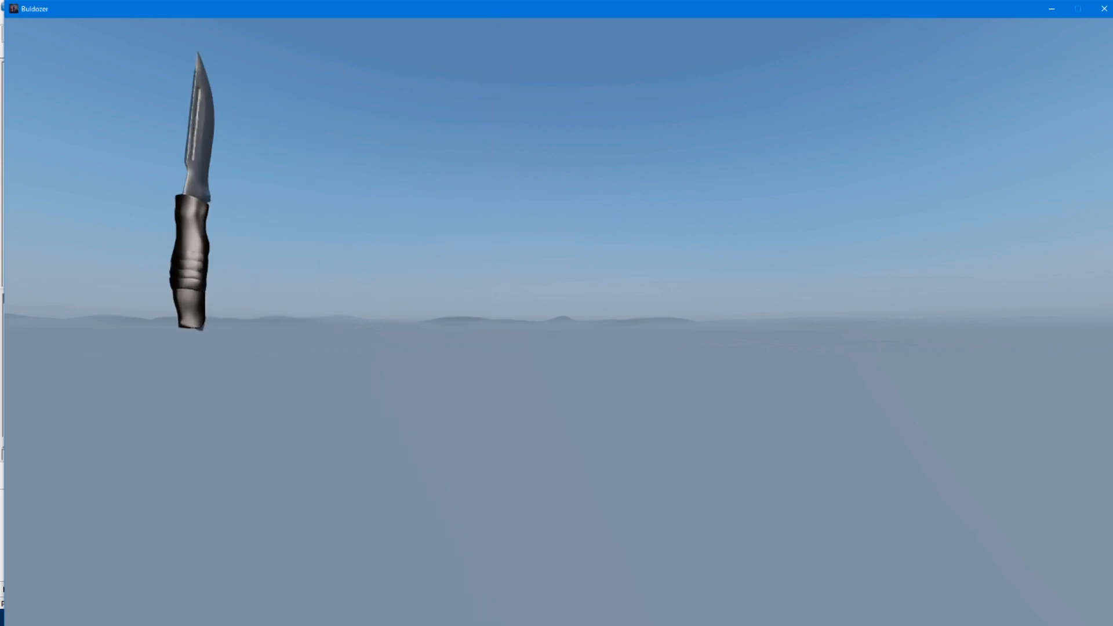
pyautogui.press('q')
pyautogui.press('s')
pyautogui.press('w')
pyautogui.press('a')
pyautogui.press('w')
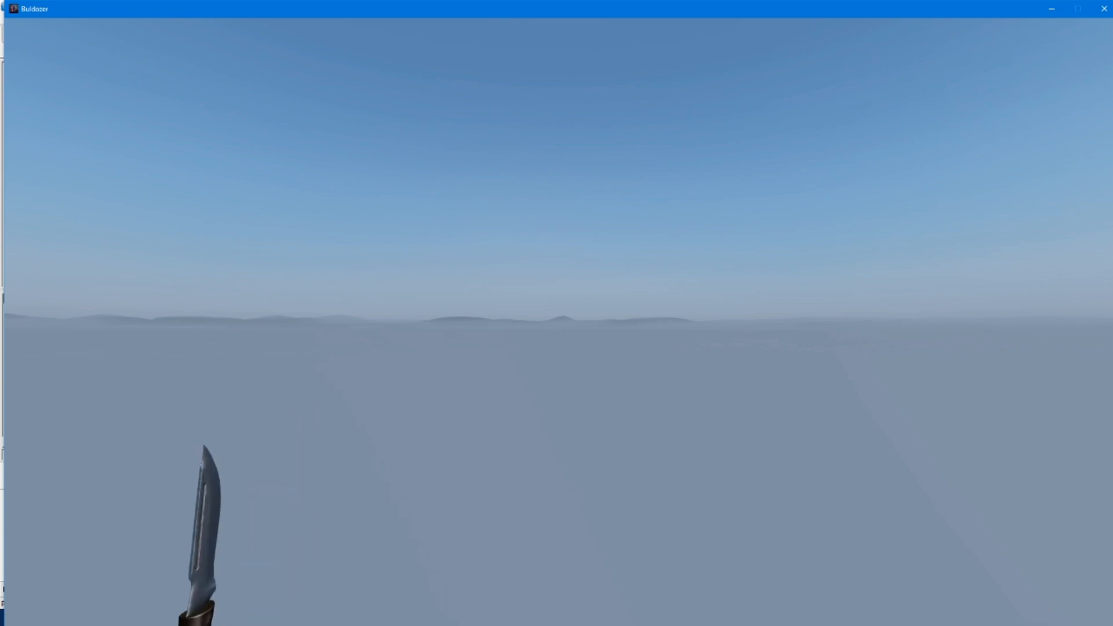
pyautogui.press('a')
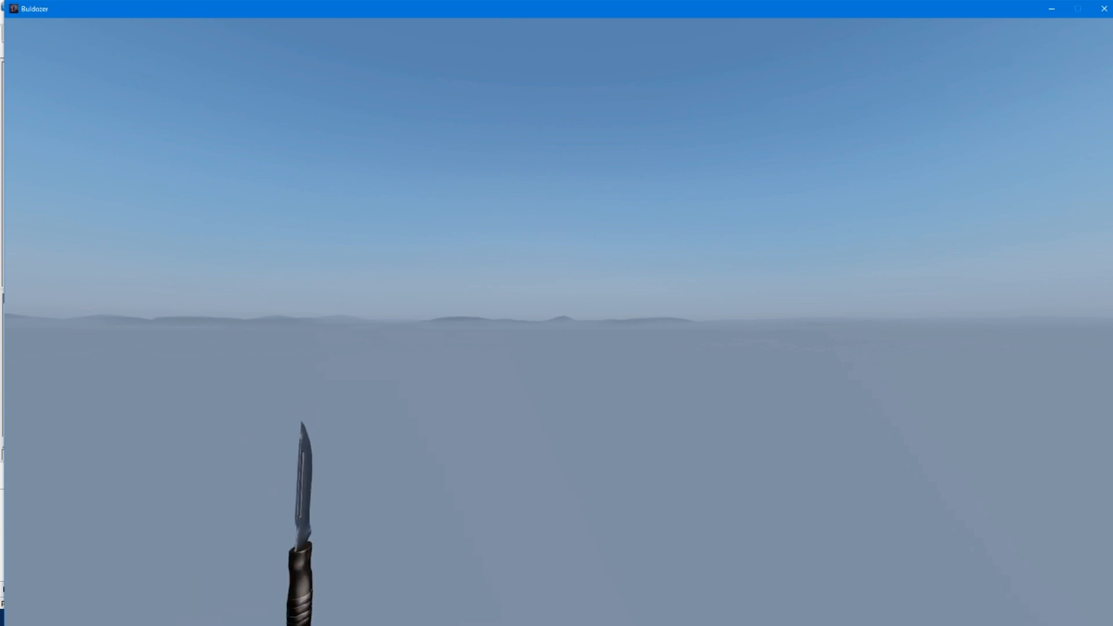
pyautogui.hotkey('alt', 'F4')
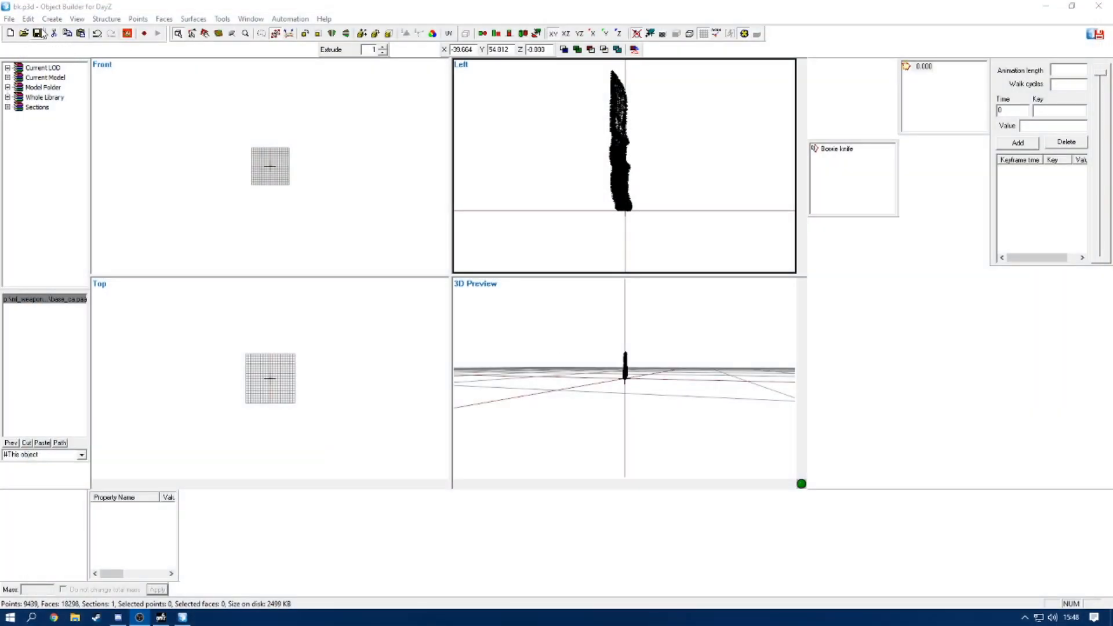
# - Save the model, select the whole knife and change its face texture path to ml_weapon\data\base_ca.paa
pyautogui.click(36, 33)
pyautogui.hotkey('ctrl', 'a')
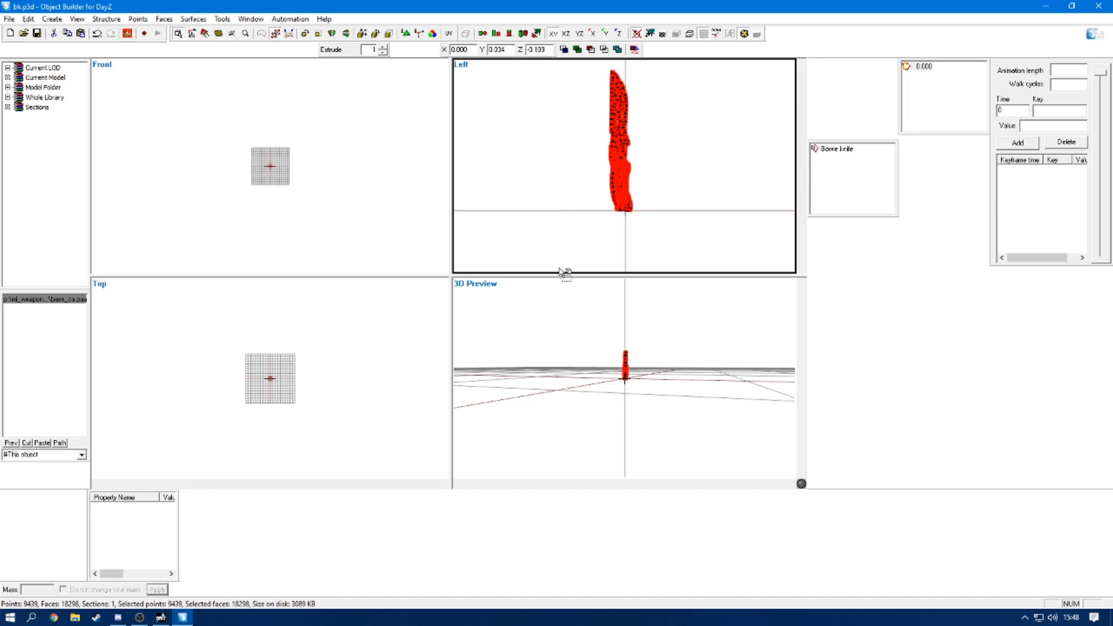
pyautogui.press('\\')
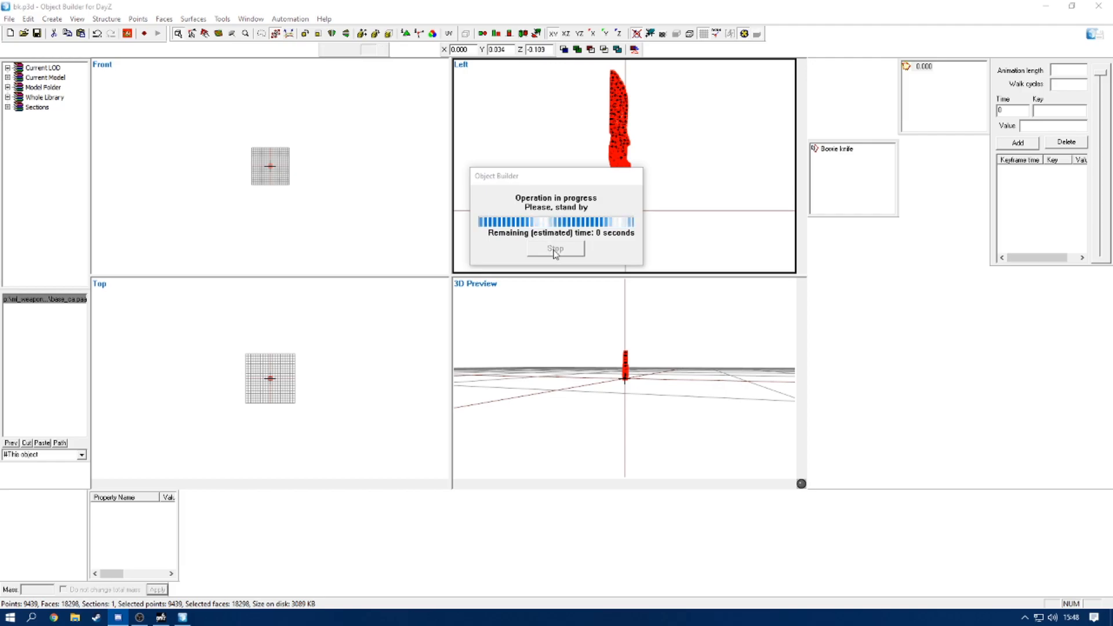
pyautogui.click(554, 354)
pyautogui.click(574, 437)
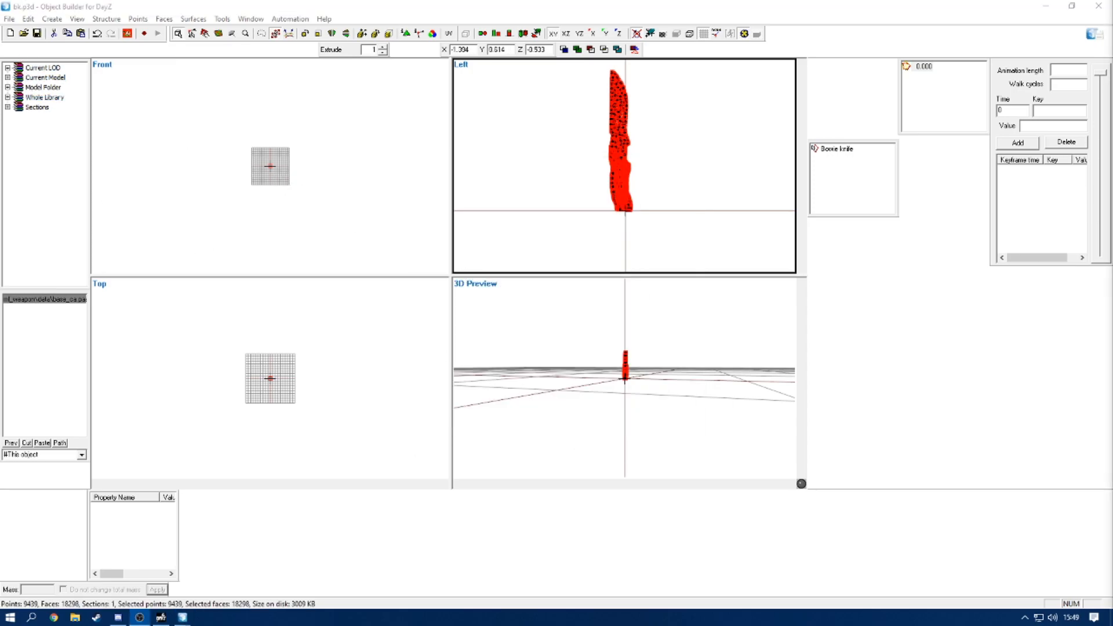
# - Duplicate the 0.000 resolution LOD and assign the copy the Geometry type
pyautogui.click(928, 66)
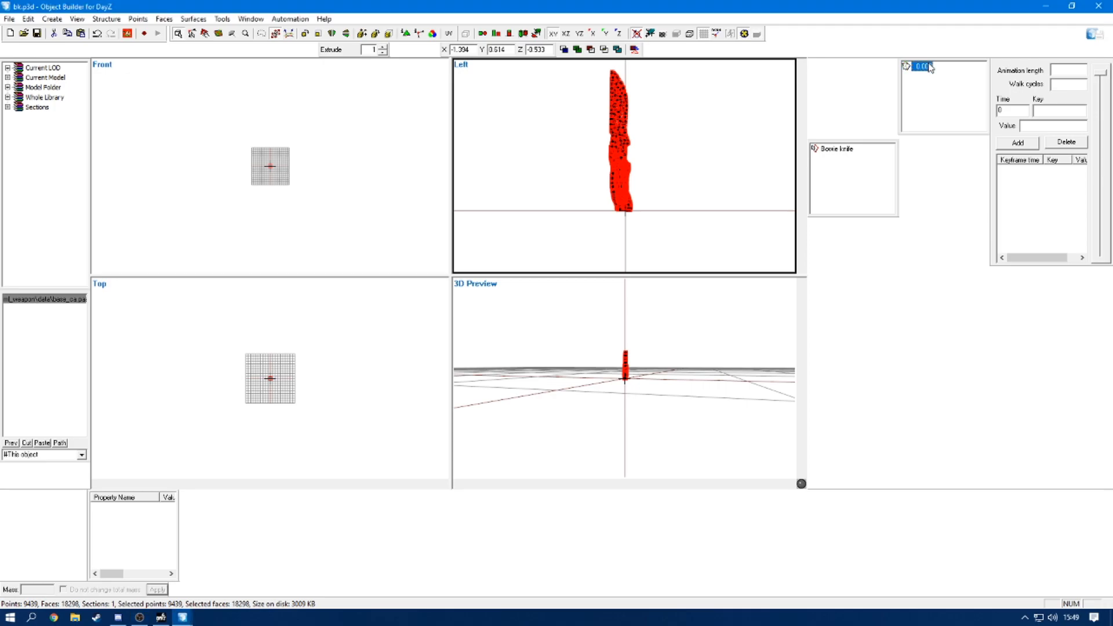
pyautogui.rightClick(928, 67)
pyautogui.click(957, 85)
pyautogui.rightClick(921, 76)
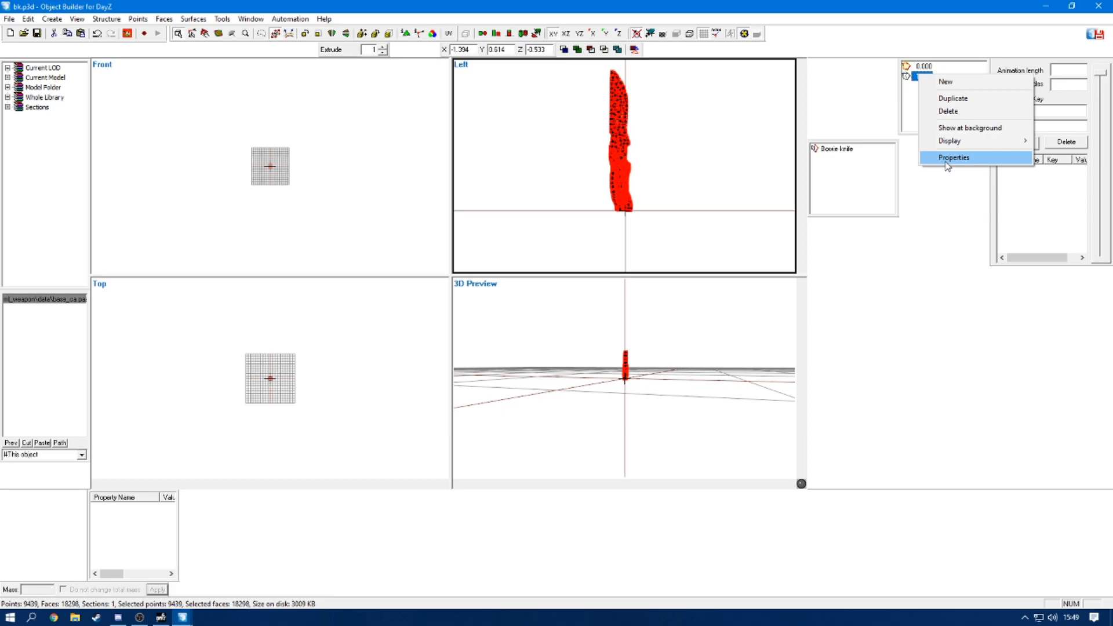
pyautogui.click(951, 160)
pyautogui.click(917, 78)
pyautogui.click(986, 279)
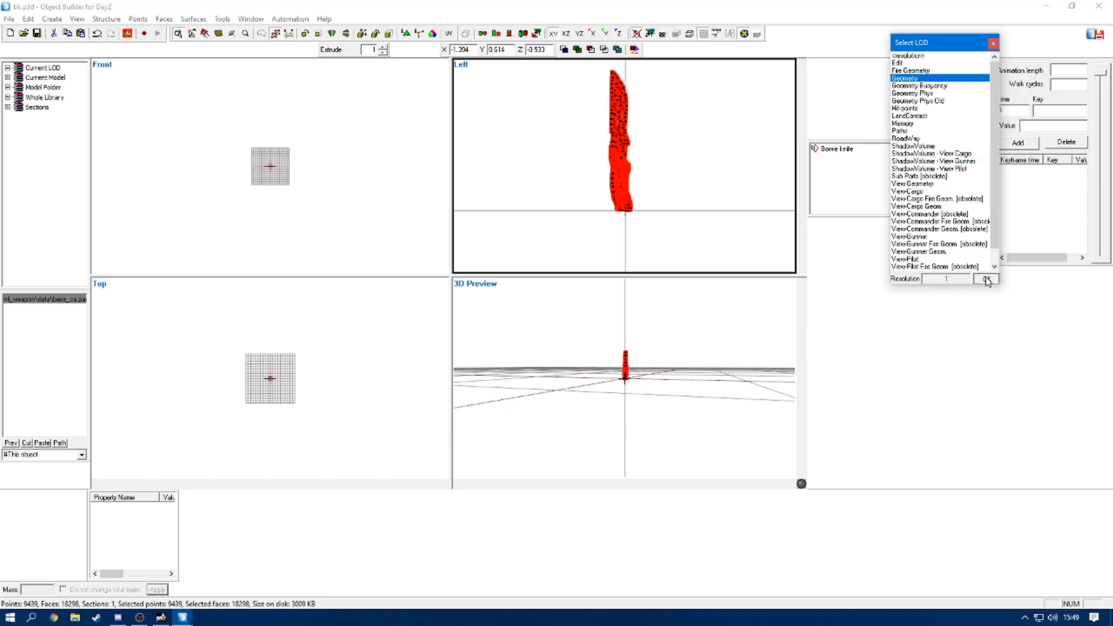
# - Rename the Bowie knife named selection in the Geometry LOD to Component01
pyautogui.rightClick(844, 151)
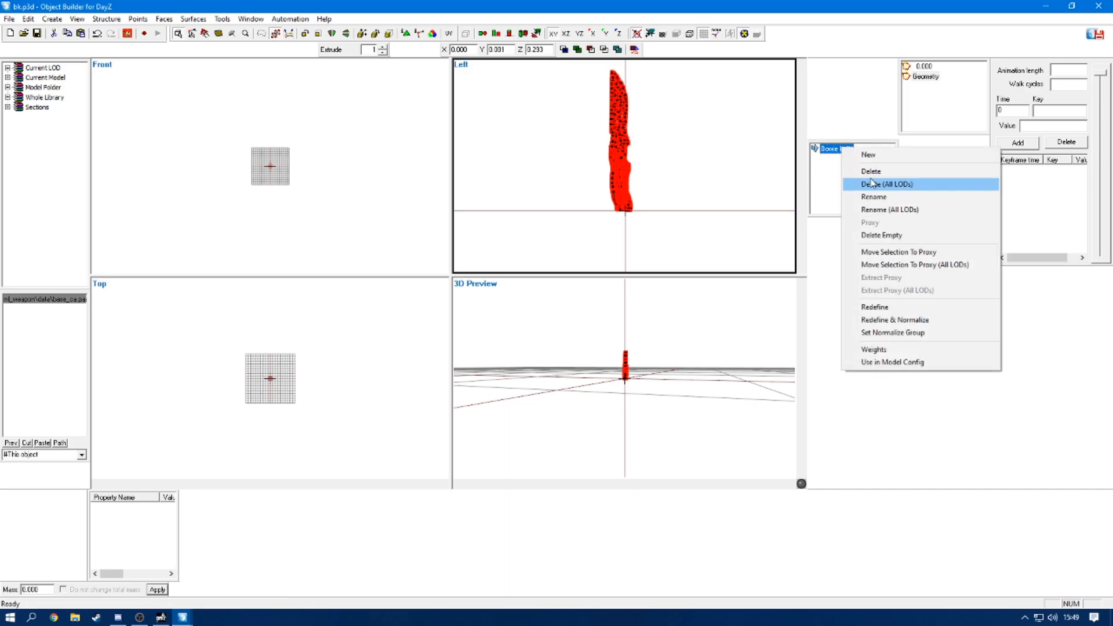
pyautogui.click(879, 197)
pyautogui.write('d')
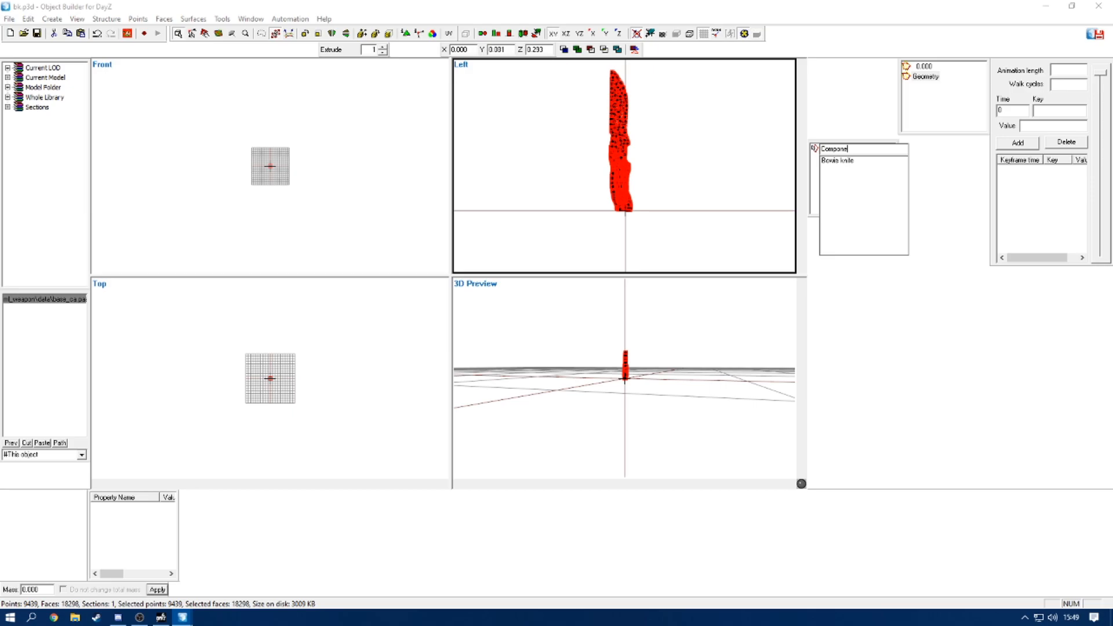
pyautogui.write('omponent01')
pyautogui.press('Return')
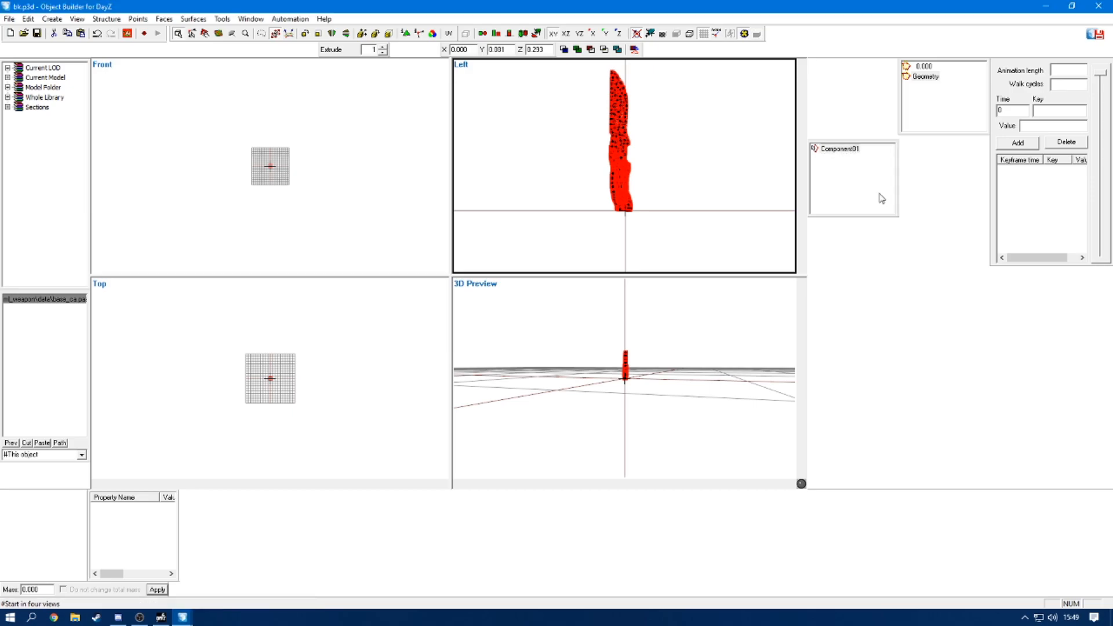
# - Add a named property autocenter with value 0 to the Geometry LOD
pyautogui.rightClick(122, 520)
pyautogui.click(128, 527)
pyautogui.write('autocenter')
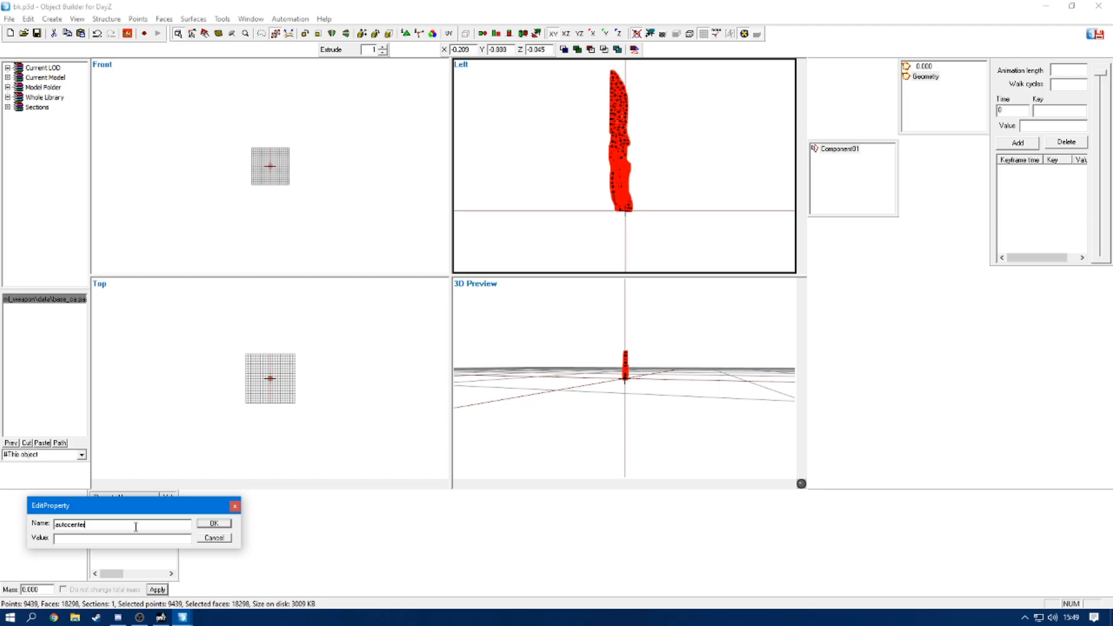
pyautogui.write('0')
pyautogui.click(212, 523)
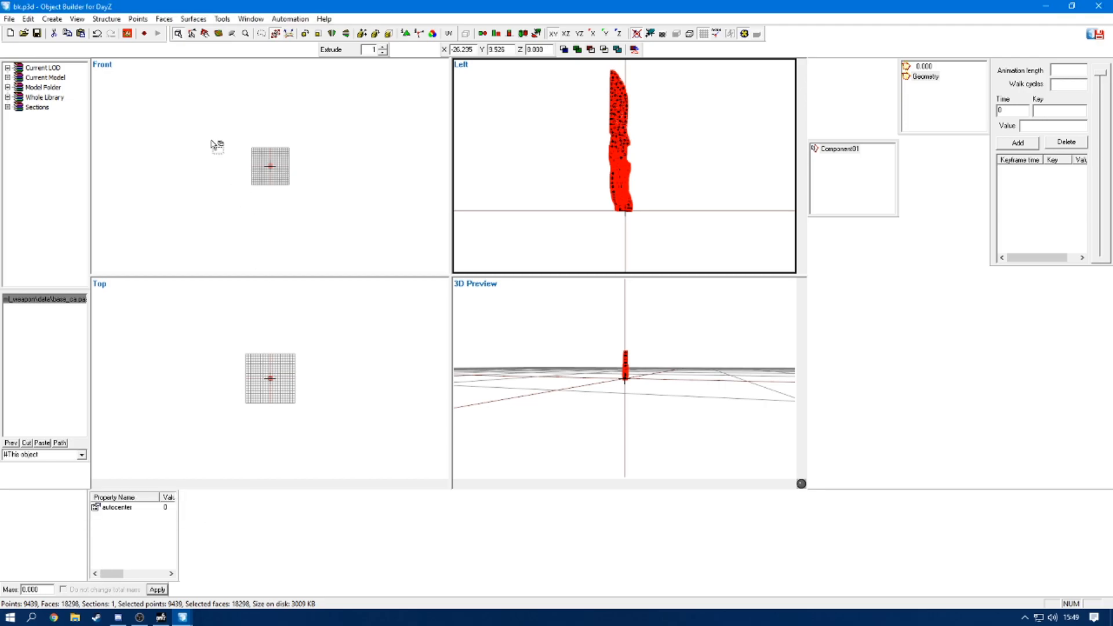
# - Save the model and apply a mass of 10 to the knife in the Geometry LOD
pyautogui.click(39, 34)
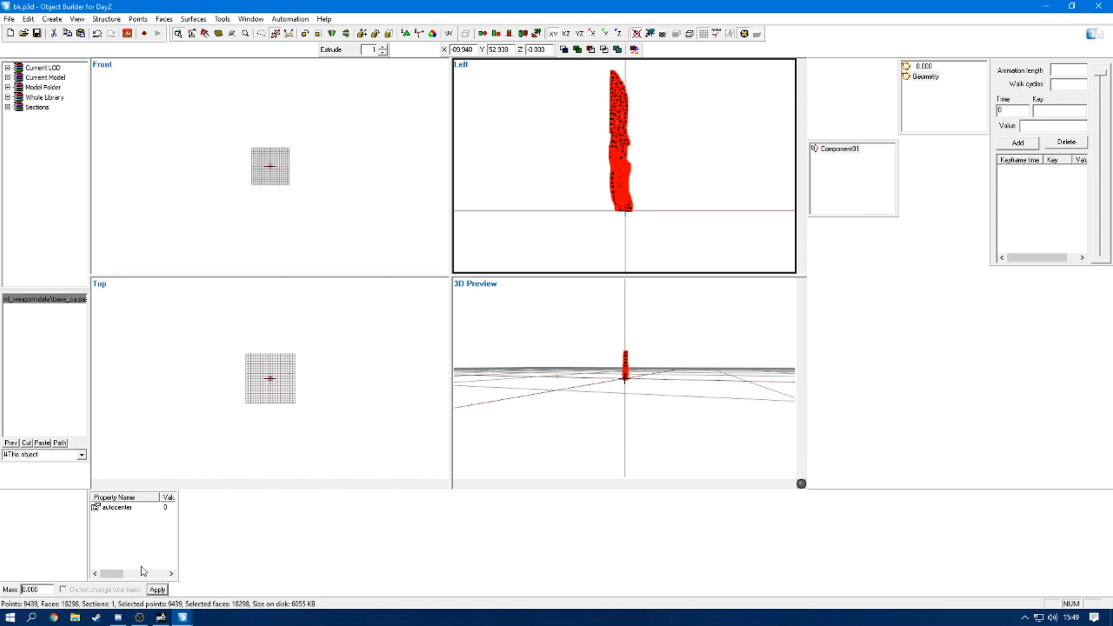
pyautogui.write('1')
pyautogui.click(157, 590)
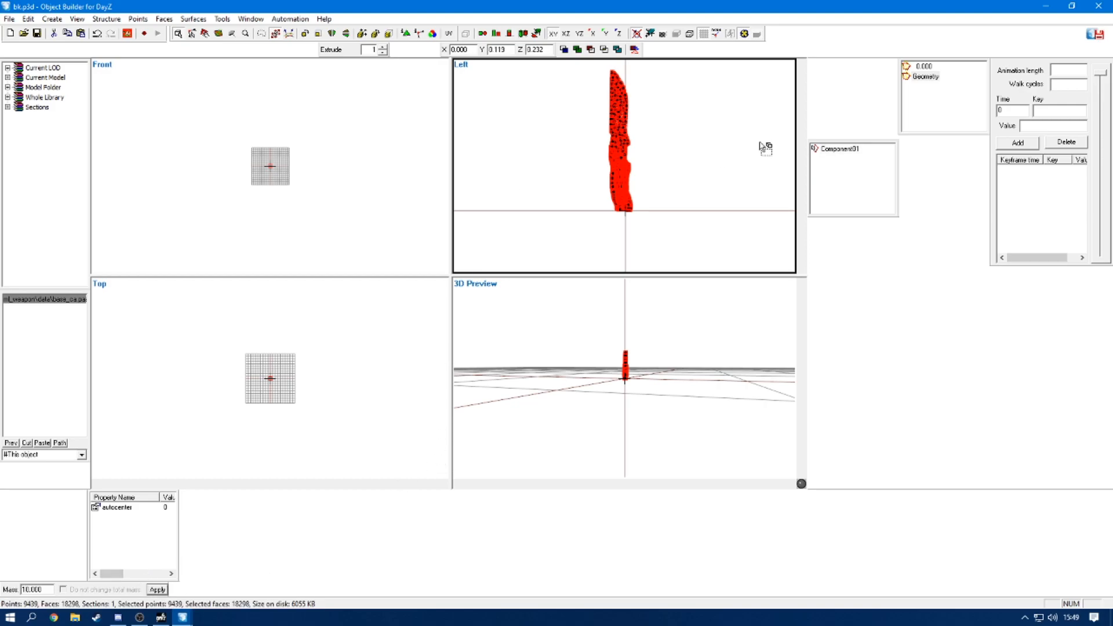
# - Compare the knife and its named selections in the Geometry and 0.000 LODs
pyautogui.scroll(-4, 764, 148)
pyautogui.scroll(2, 733, 206)
pyautogui.click(831, 152)
pyautogui.click(721, 185)
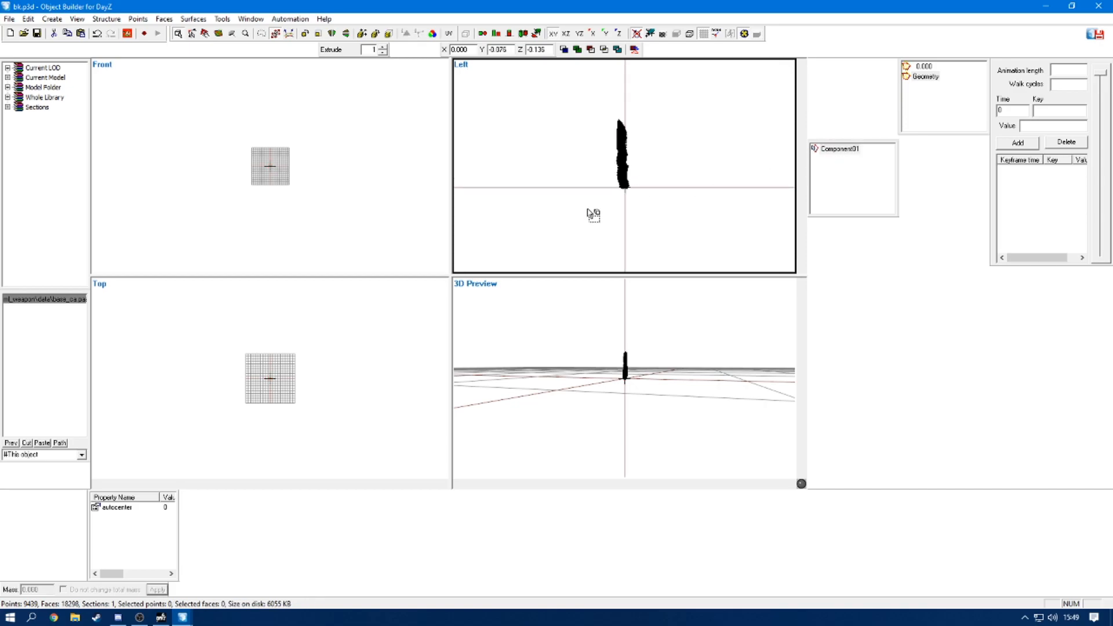
pyautogui.click(925, 78)
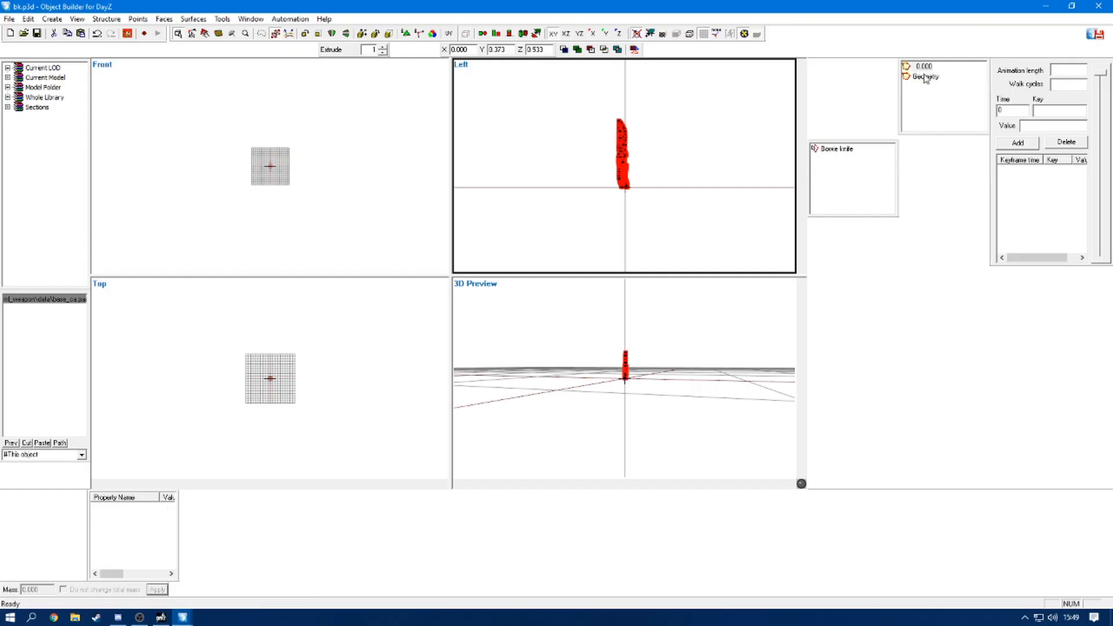
pyautogui.click(841, 151)
pyautogui.click(922, 66)
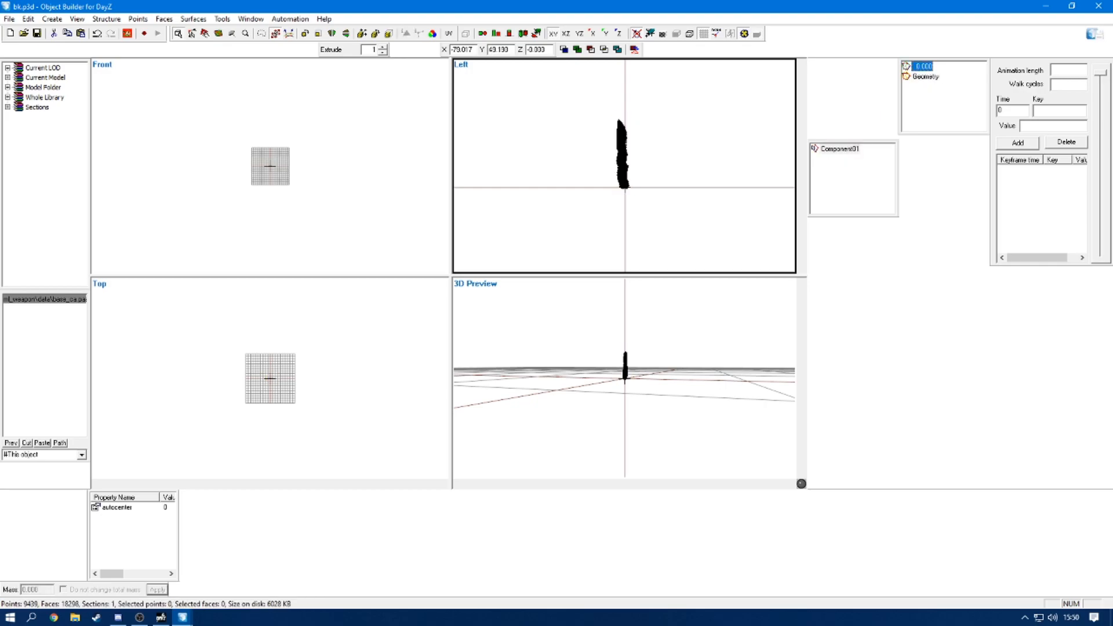
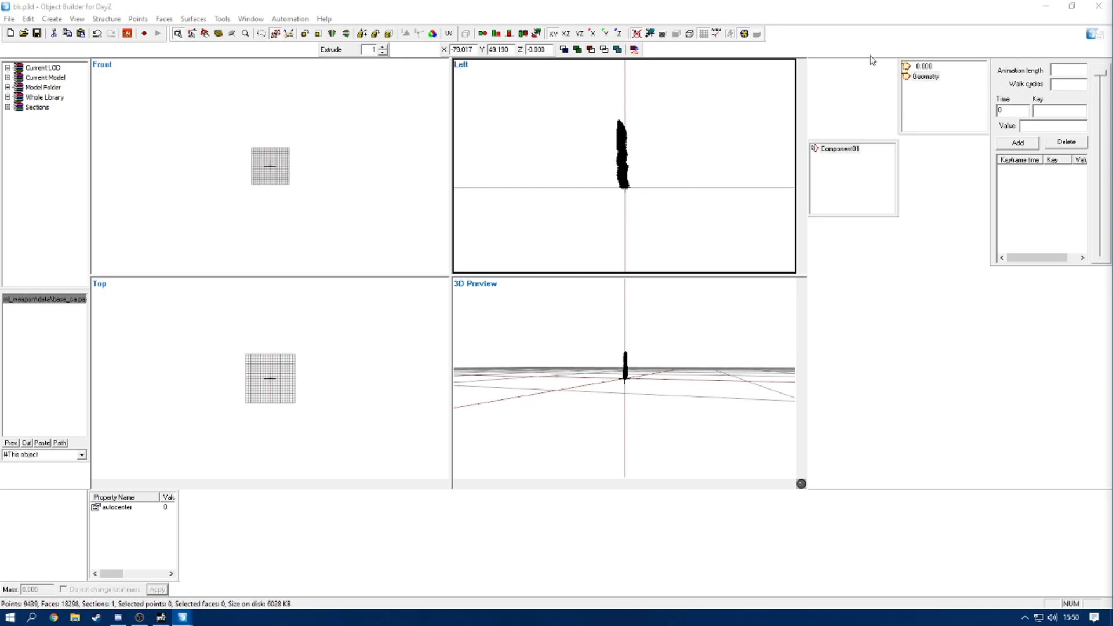
# - Duplicate the Geometry LOD, assign the copy the View Geometry type and save the model
pyautogui.rightClick(926, 77)
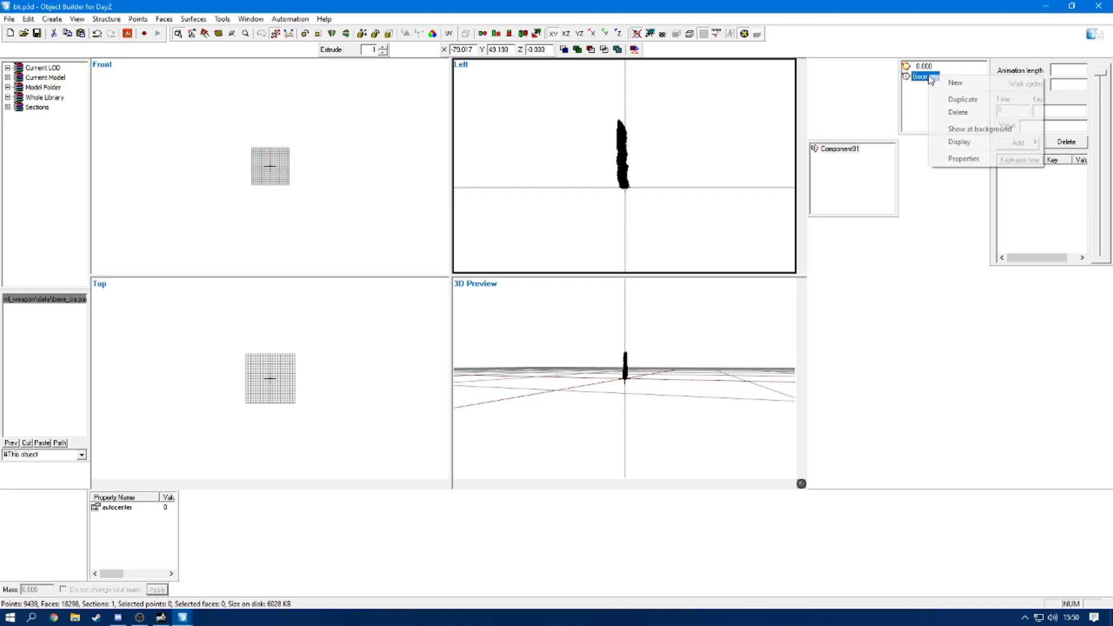
pyautogui.click(955, 98)
pyautogui.rightClick(926, 77)
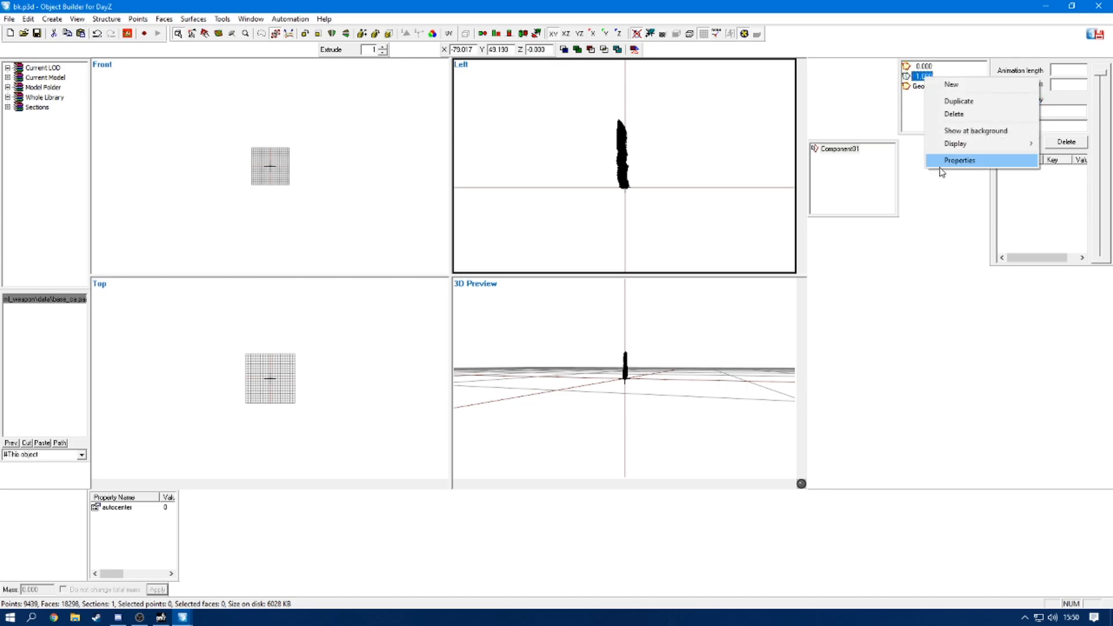
pyautogui.click(962, 159)
pyautogui.click(917, 187)
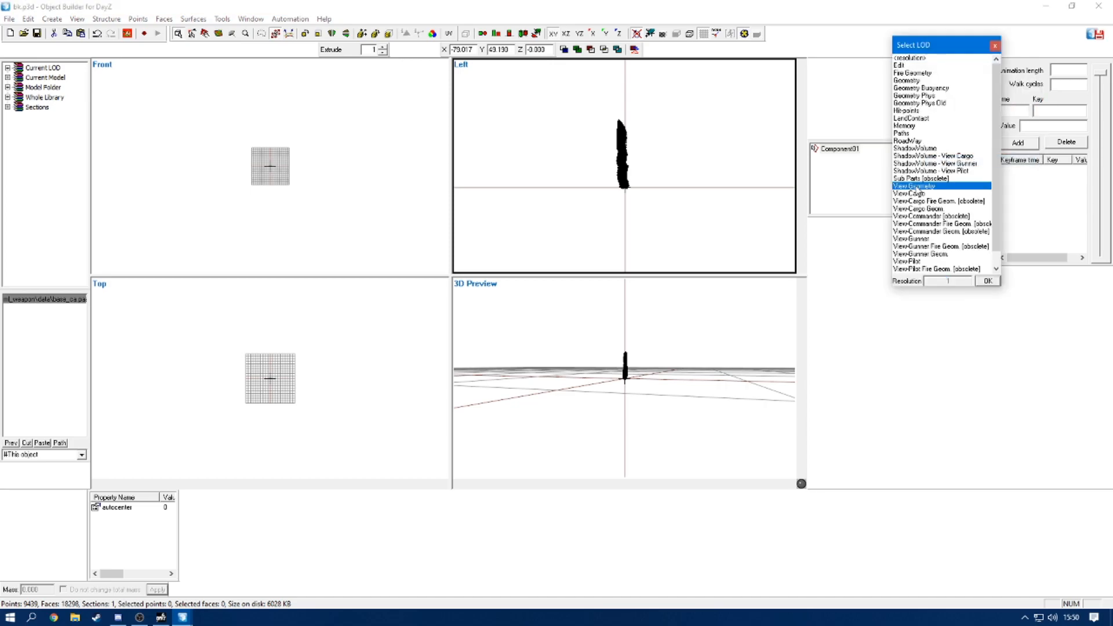
pyautogui.click(987, 282)
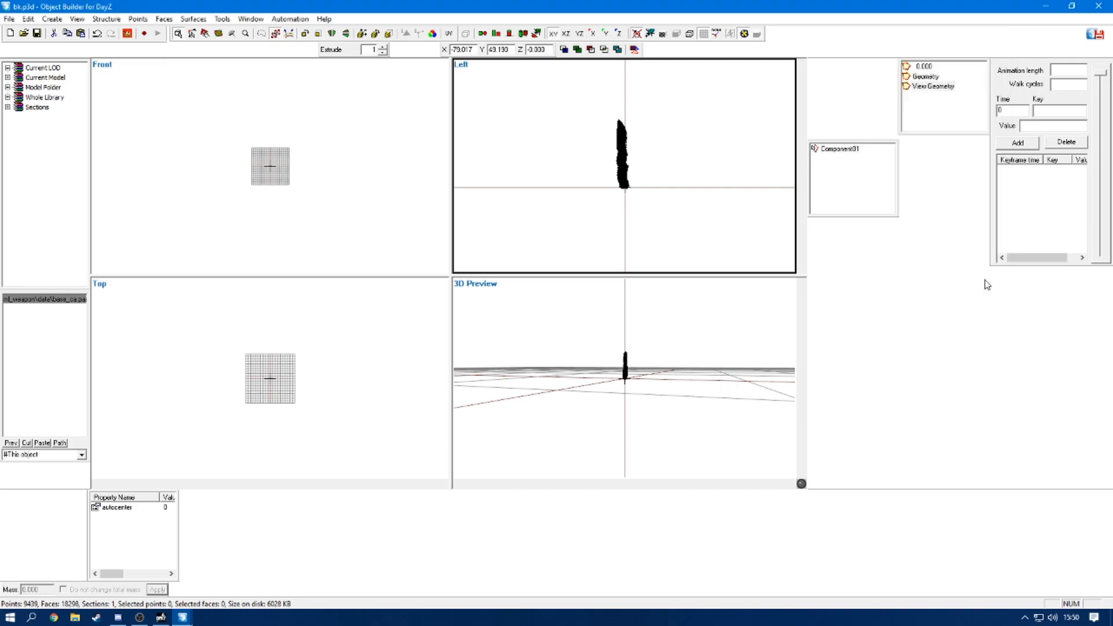
pyautogui.click(34, 34)
pyautogui.hotkey('alt', 'Tab')
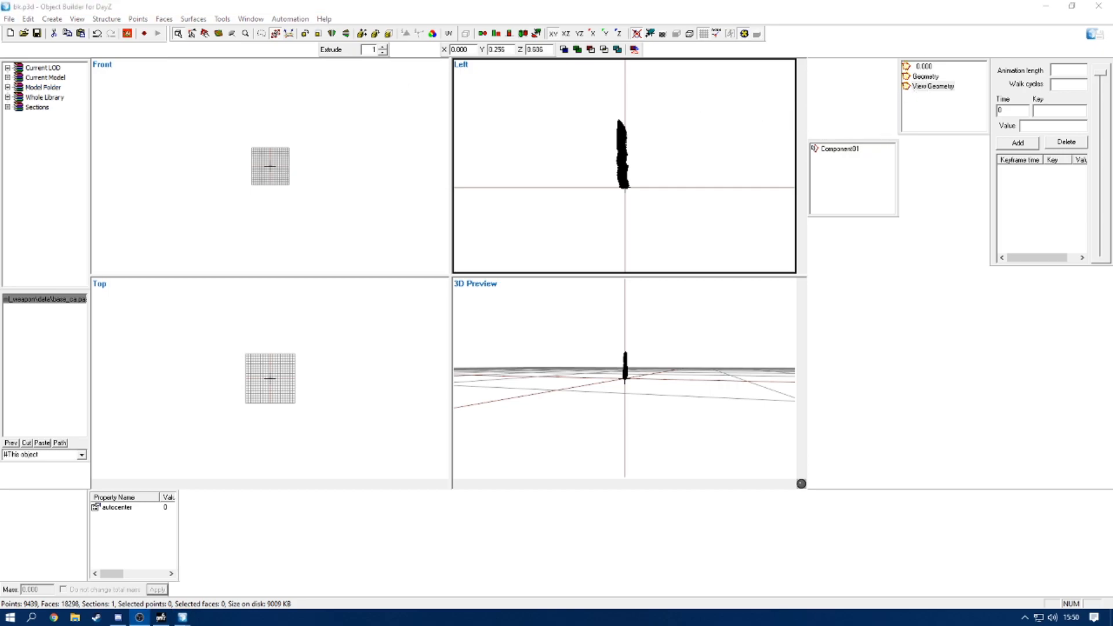
pyautogui.hotkey('alt', 'Tab')
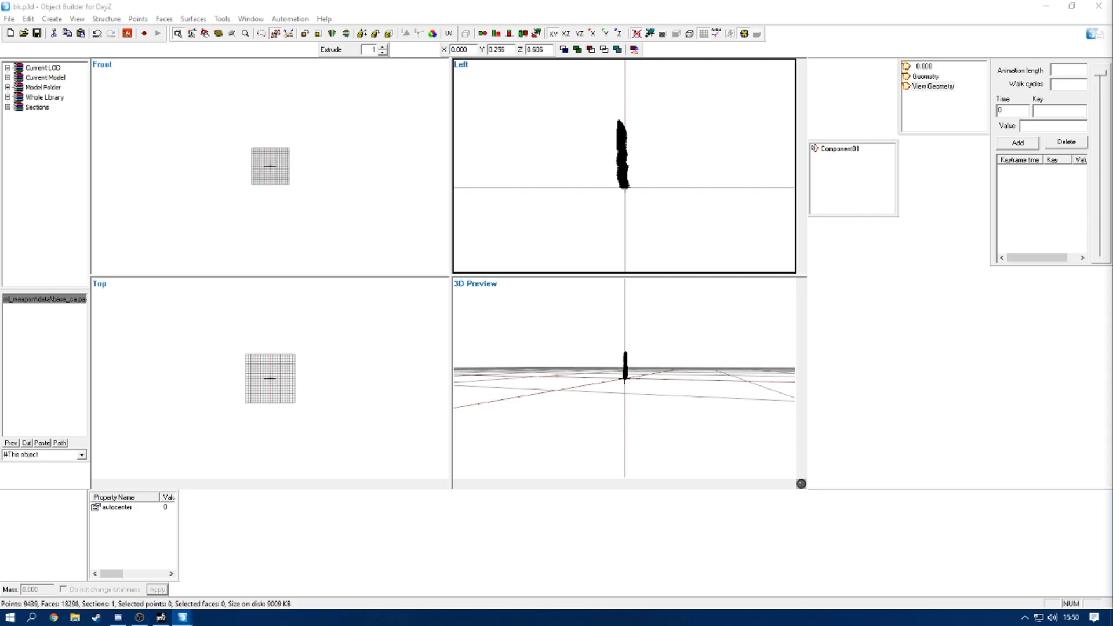
# - Duplicate the 0.000 resolution LOD and assign the copy the Memory type
pyautogui.rightClick(918, 67)
pyautogui.click(950, 91)
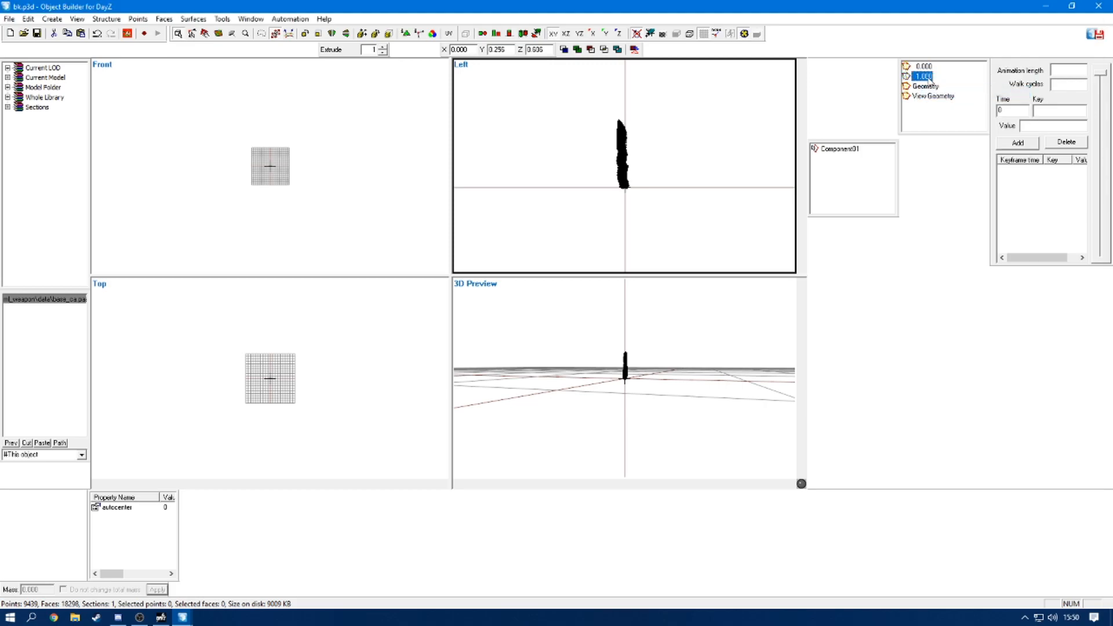
pyautogui.rightClick(927, 77)
pyautogui.click(980, 161)
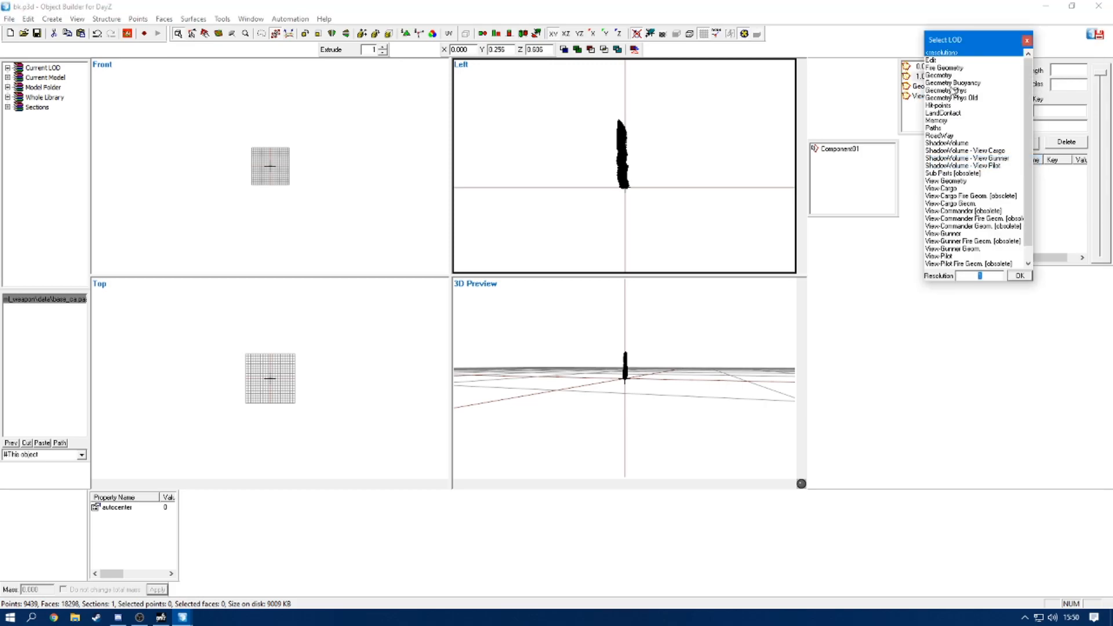
pyautogui.scroll(-1, 959, 174)
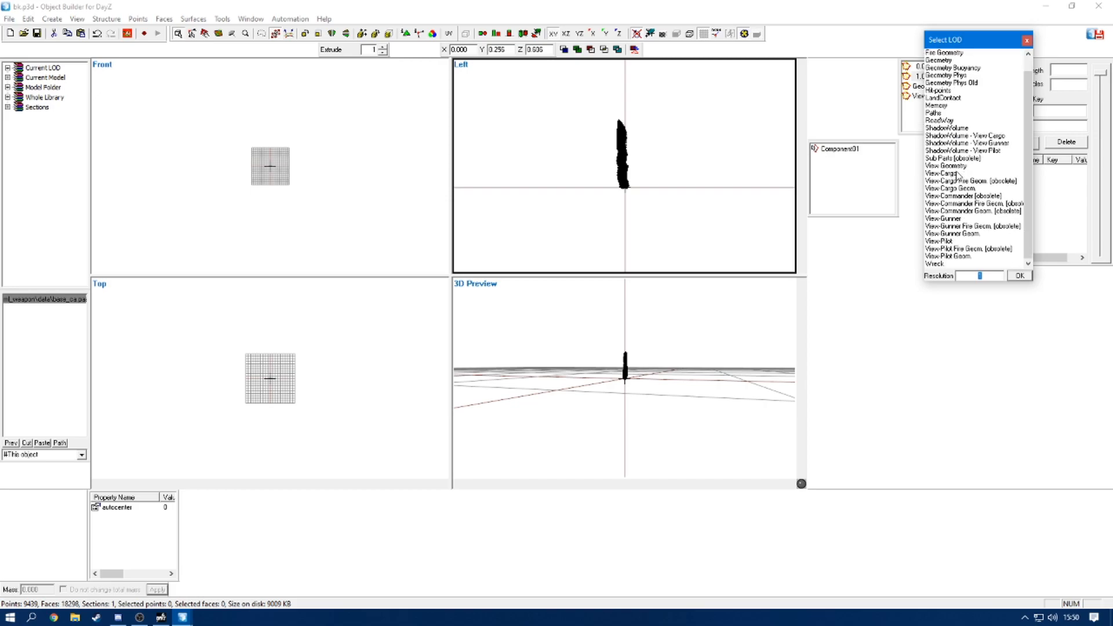
pyautogui.click(946, 105)
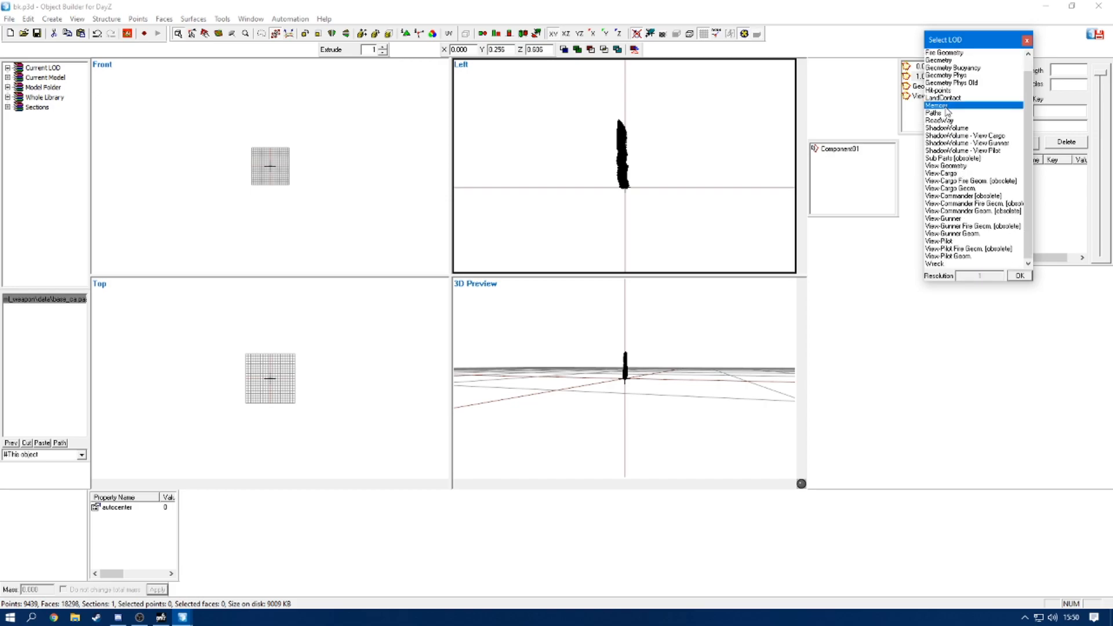
pyautogui.click(1019, 276)
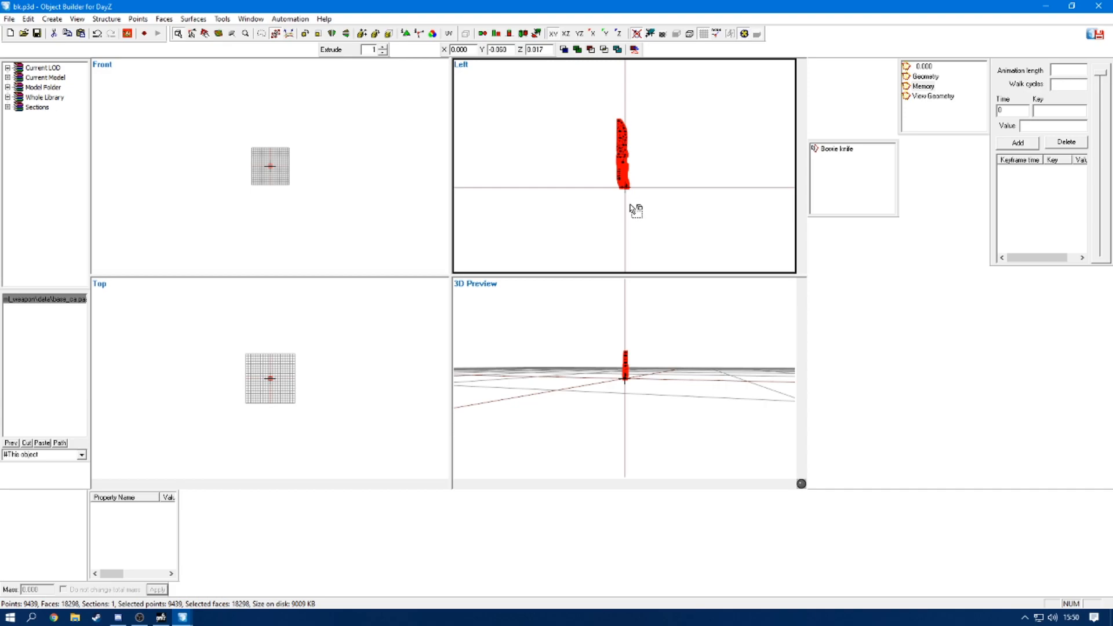
# - Delete all of the knife's points and faces from the Memory LOD
pyautogui.press('Delete')
pyautogui.scroll(5, 634, 211)
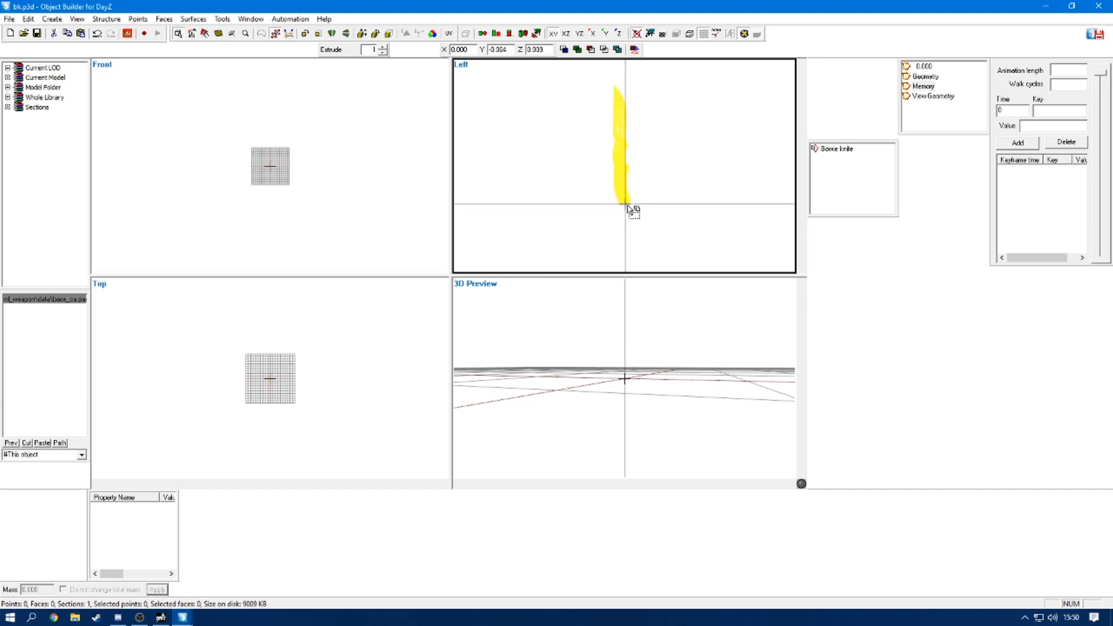
# - Delete the Bowie knife named selection from the Memory LOD
pyautogui.scroll(5, 632, 213)
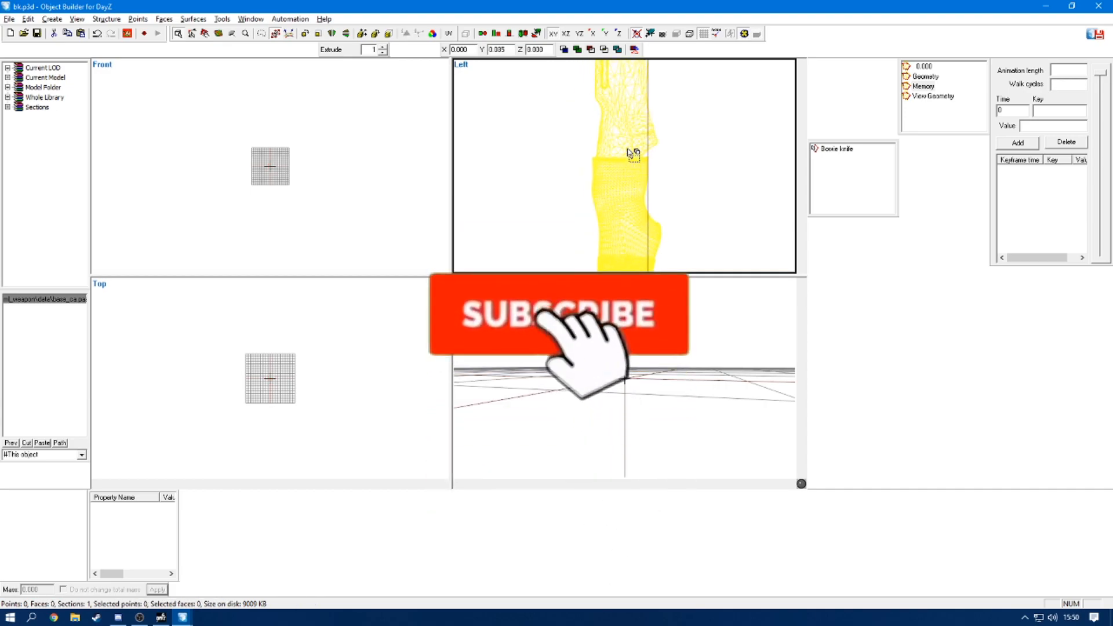
pyautogui.scroll(-5, 629, 119)
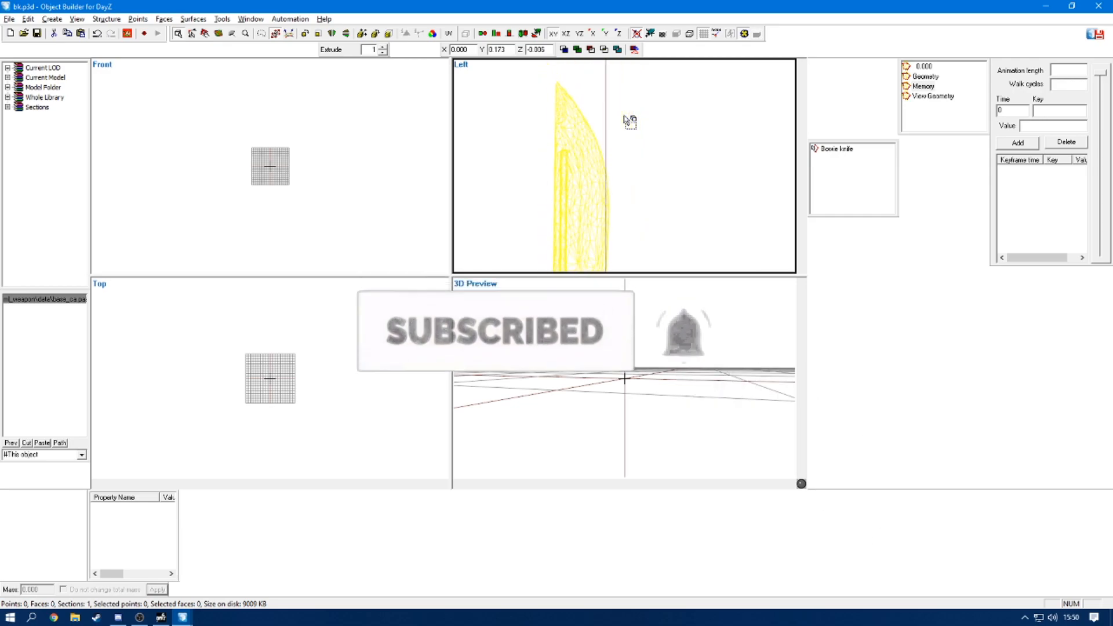
pyautogui.scroll(3, 713, 174)
pyautogui.scroll(2, 675, 159)
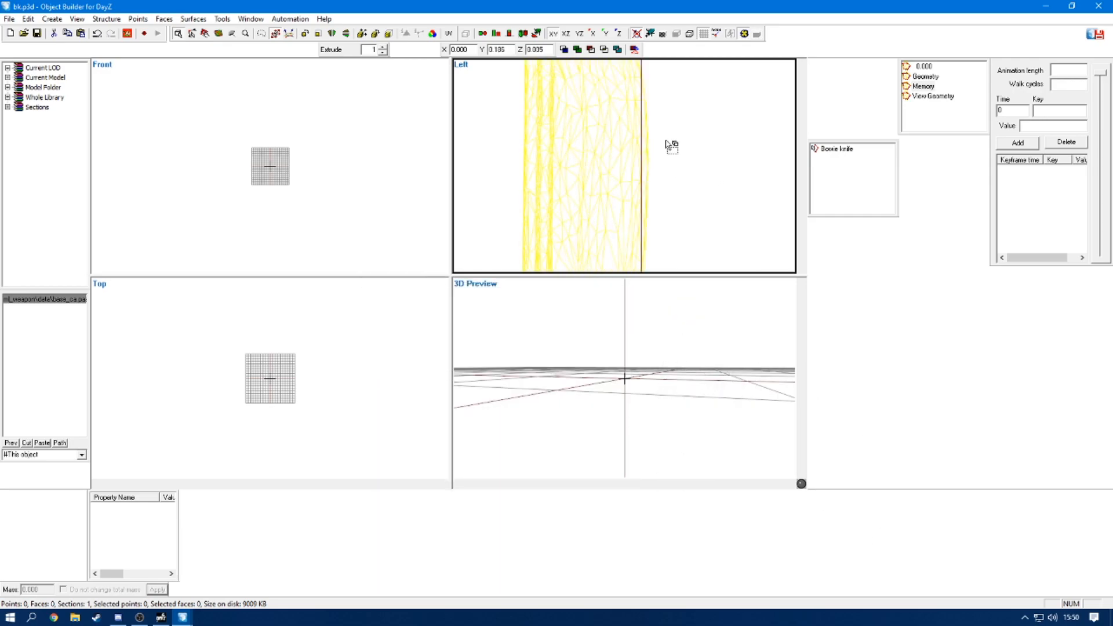
pyautogui.press('alt')
pyautogui.scroll(-5, 653, 168)
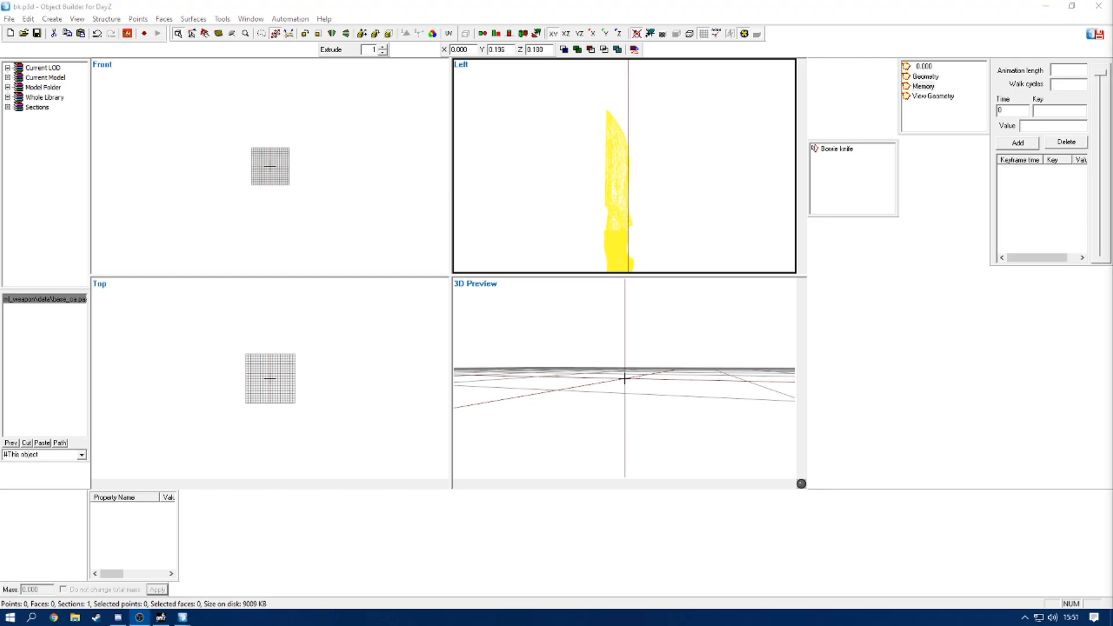
pyautogui.rightClick(833, 152)
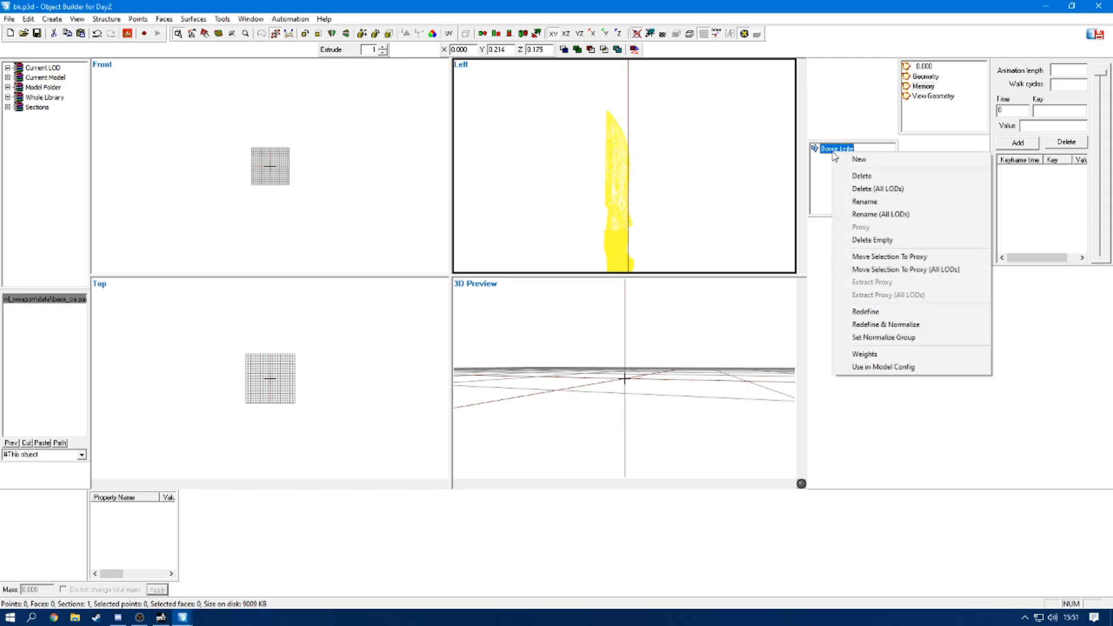
pyautogui.click(869, 175)
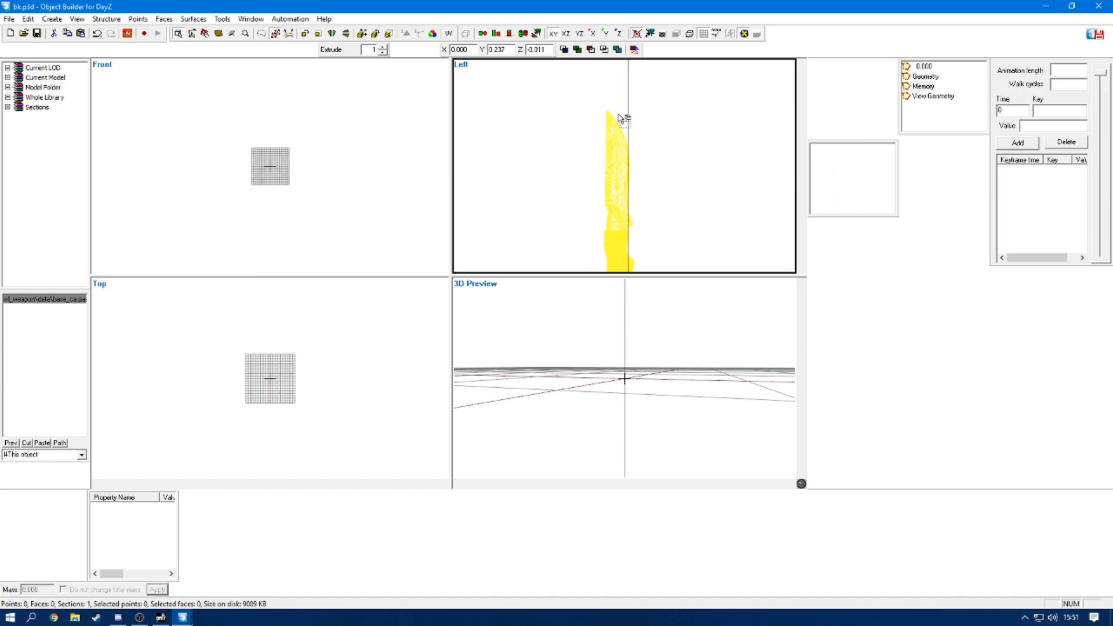
# - Insert a point at the tip of the blade and name its new selection meleerangeend
pyautogui.scroll(2, 606, 108)
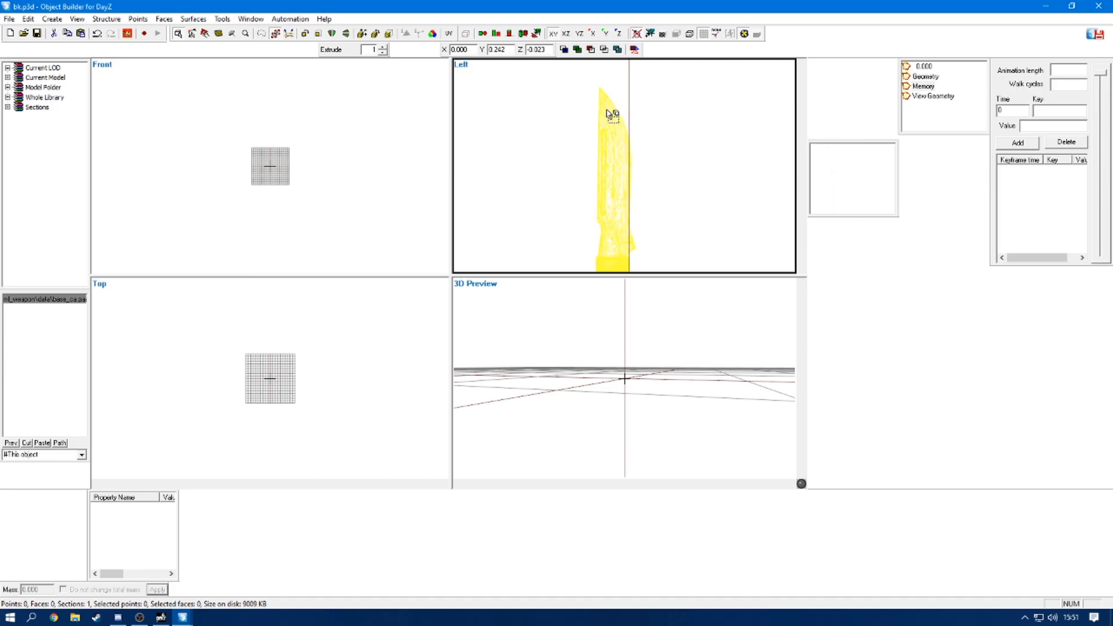
pyautogui.scroll(1, 610, 95)
pyautogui.scroll(1, 609, 106)
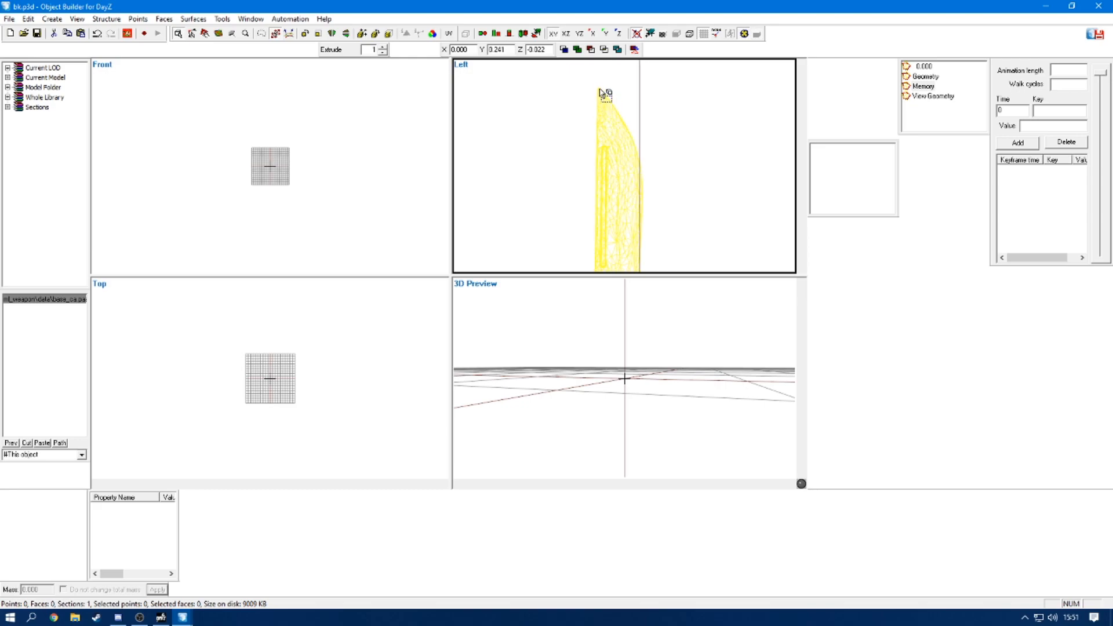
pyautogui.press('Insert')
pyautogui.rightClick(838, 178)
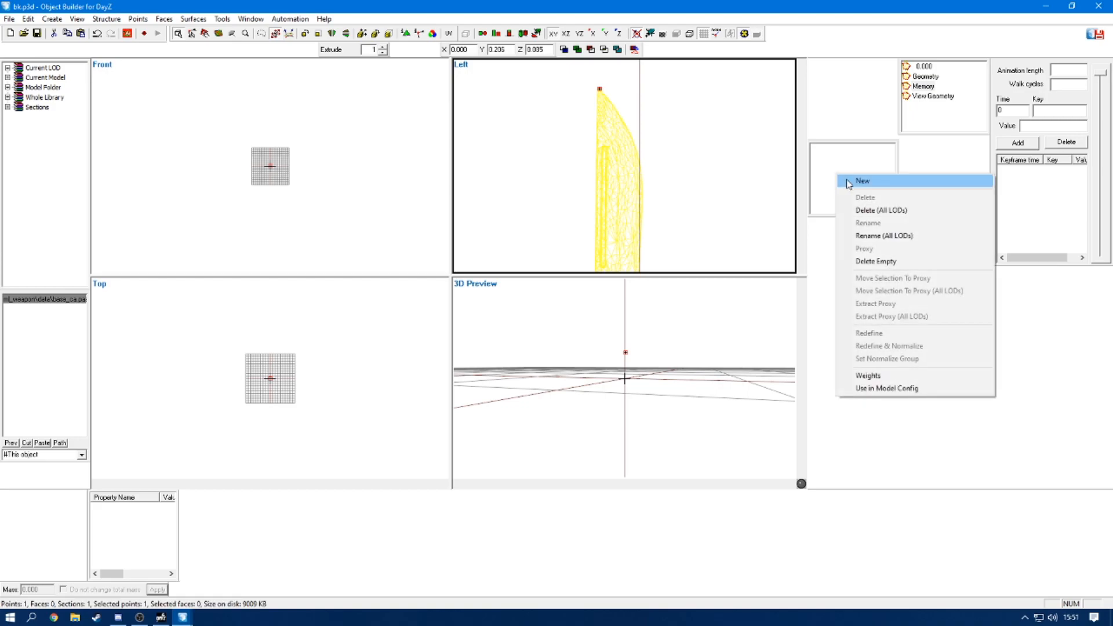
pyautogui.click(847, 180)
pyautogui.write('meleerangeend')
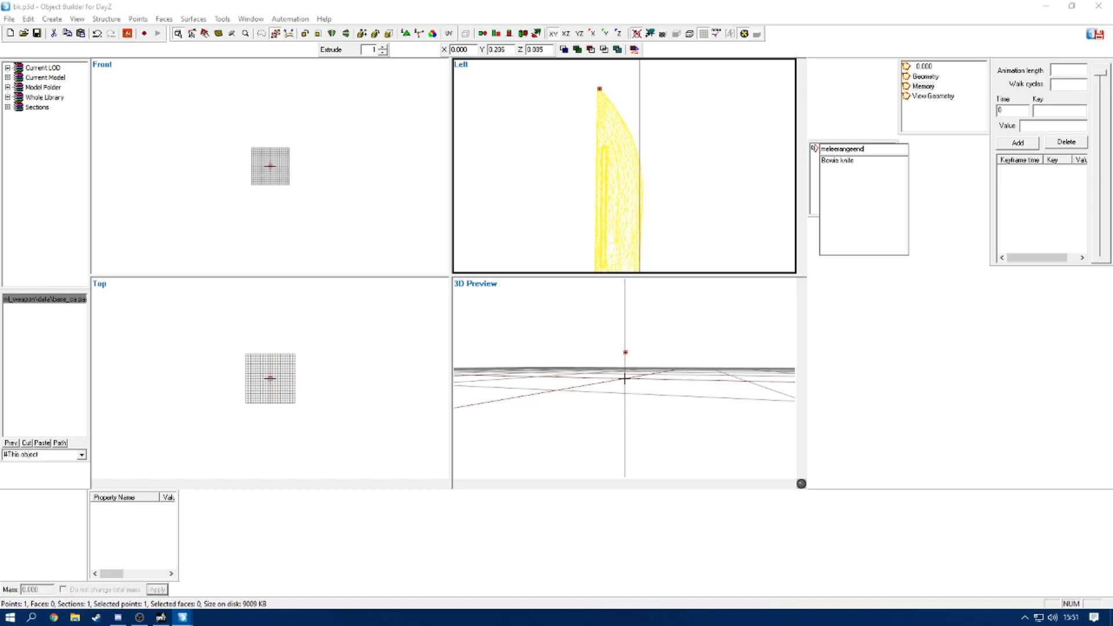
pyautogui.press('Return')
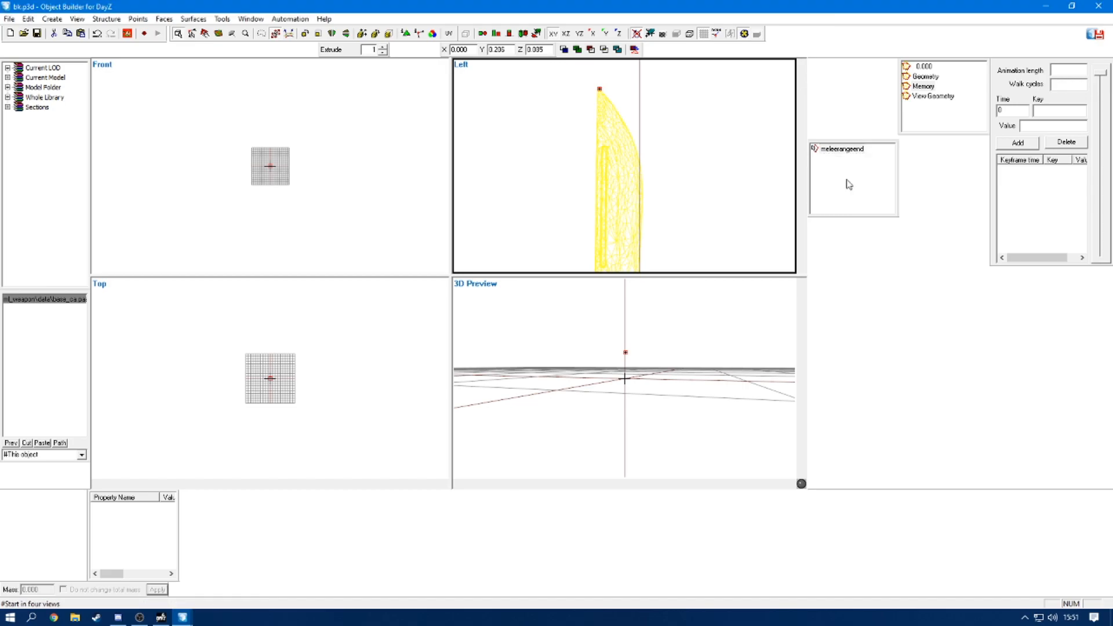
# - Insert a point at the base of the blade, just above the handle, and name its selection meleerangestart
pyautogui.click(745, 224)
pyautogui.moveTo(657, 215); pyautogui.dragTo(653, 86, button='middle')
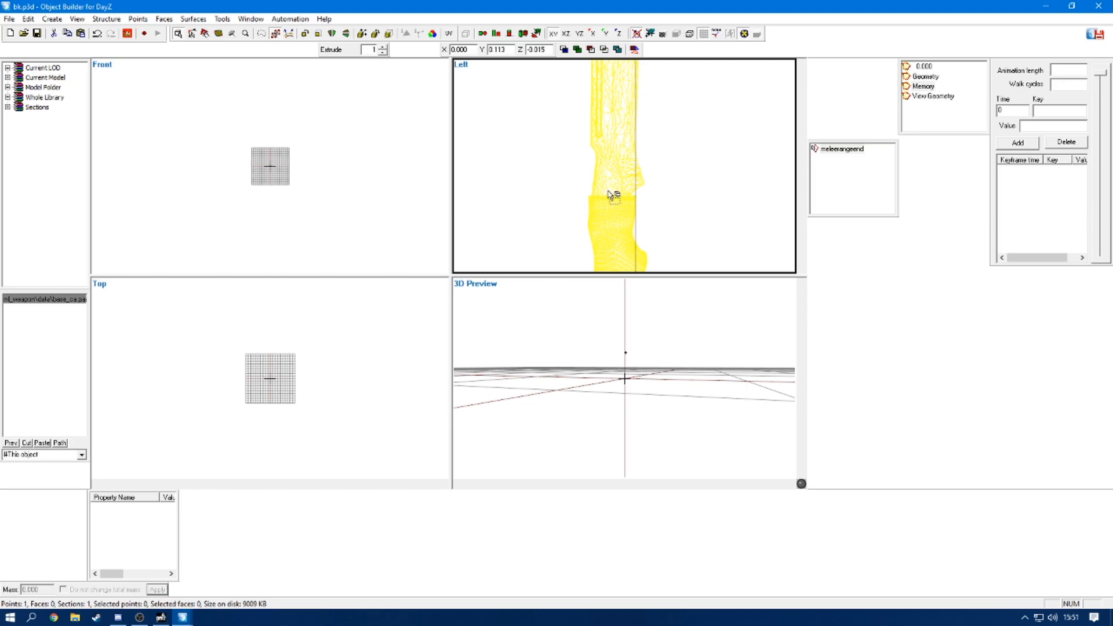
pyautogui.rightClick(846, 186)
pyautogui.click(873, 193)
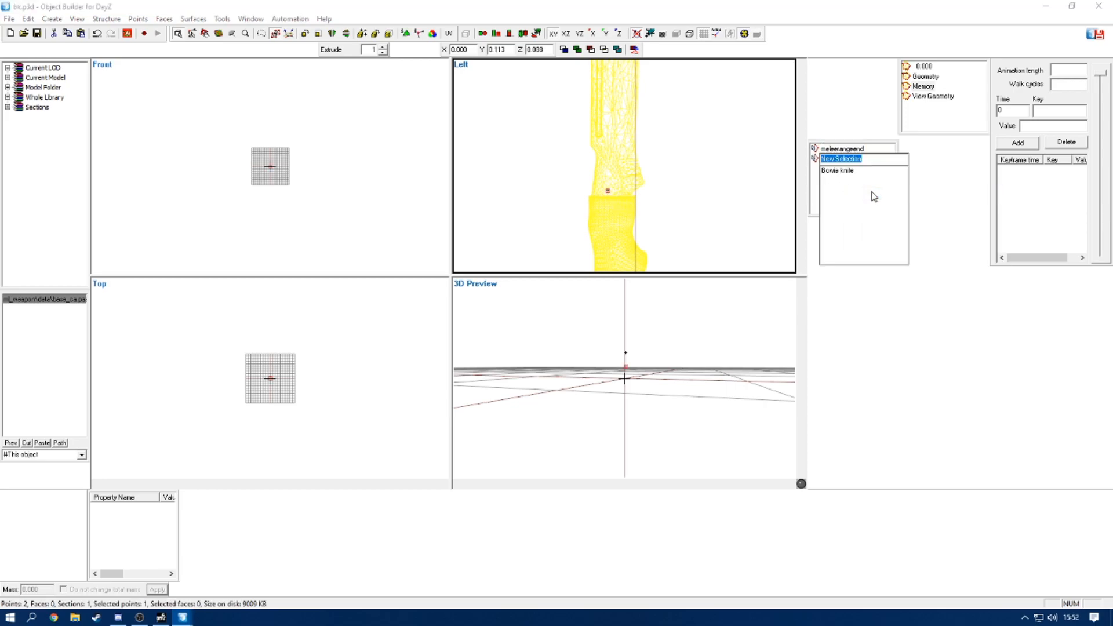
pyautogui.write('meleerangestart')
pyautogui.press('Return')
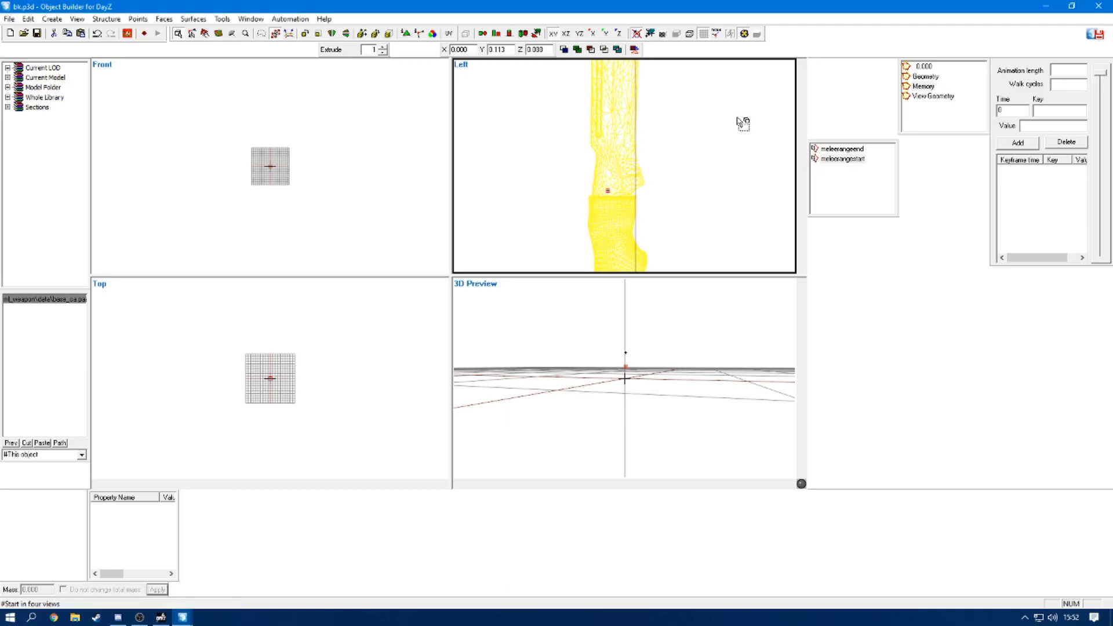
# - Check the placement of the blade tip and blade base points against the knife outline
pyautogui.click(698, 124)
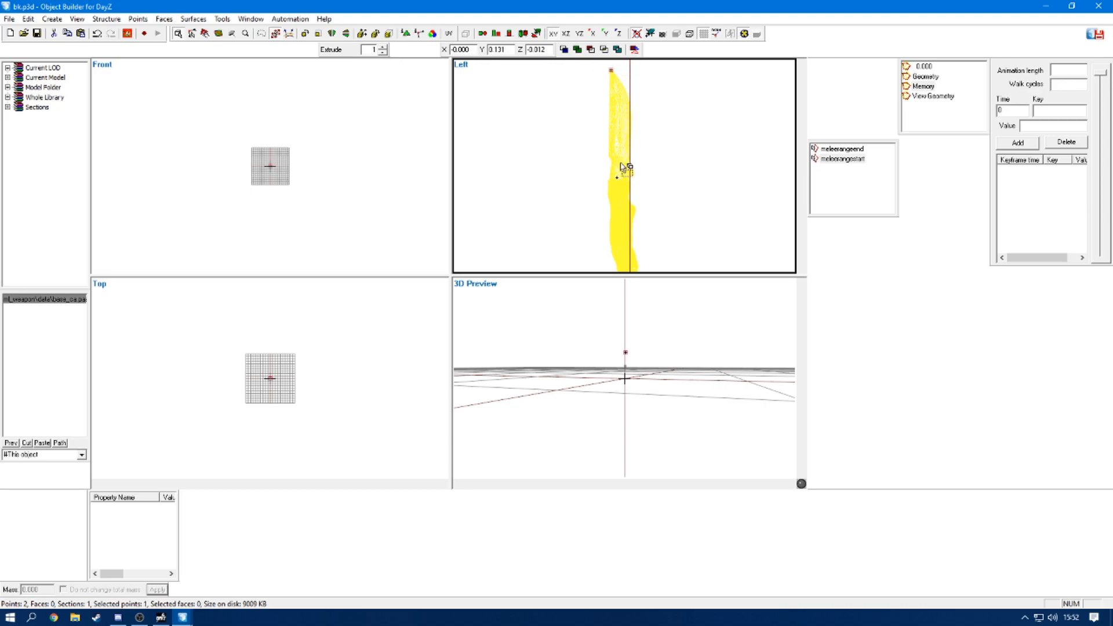
pyautogui.moveTo(628, 172); pyautogui.dragTo(607, 182)
pyautogui.scroll(5, 620, 122)
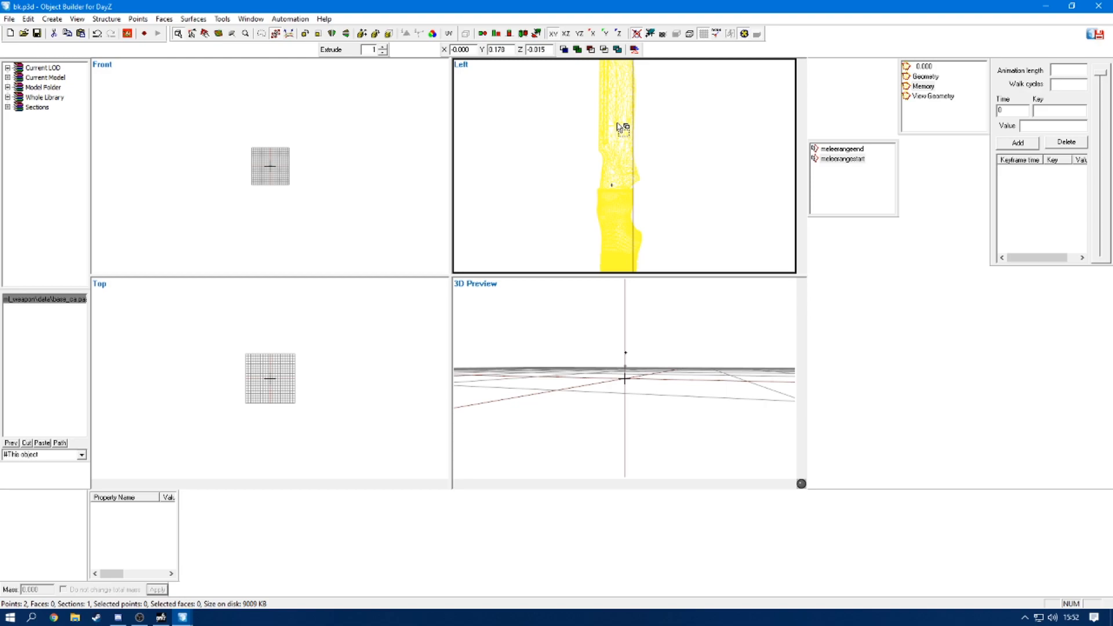
pyautogui.scroll(3, 626, 139)
pyautogui.moveTo(588, 62); pyautogui.dragTo(677, 259)
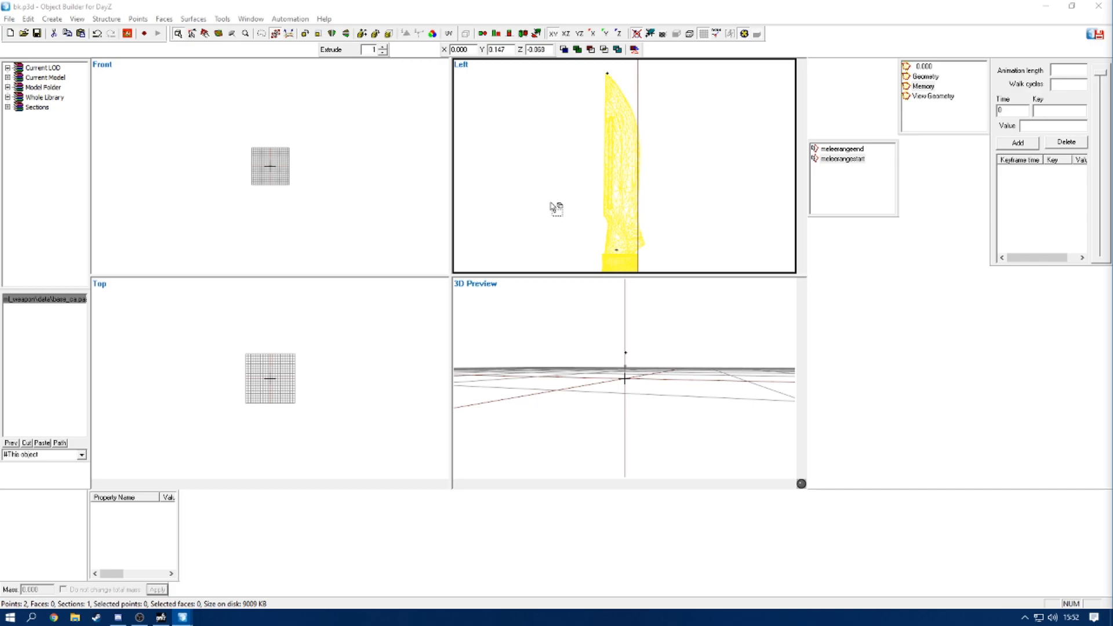
# - Add points beside the blade's spine, name their selection InvView and save the model
pyautogui.scroll(-4, 584, 203)
pyautogui.moveTo(580, 195); pyautogui.dragTo(578, 194, button='middle')
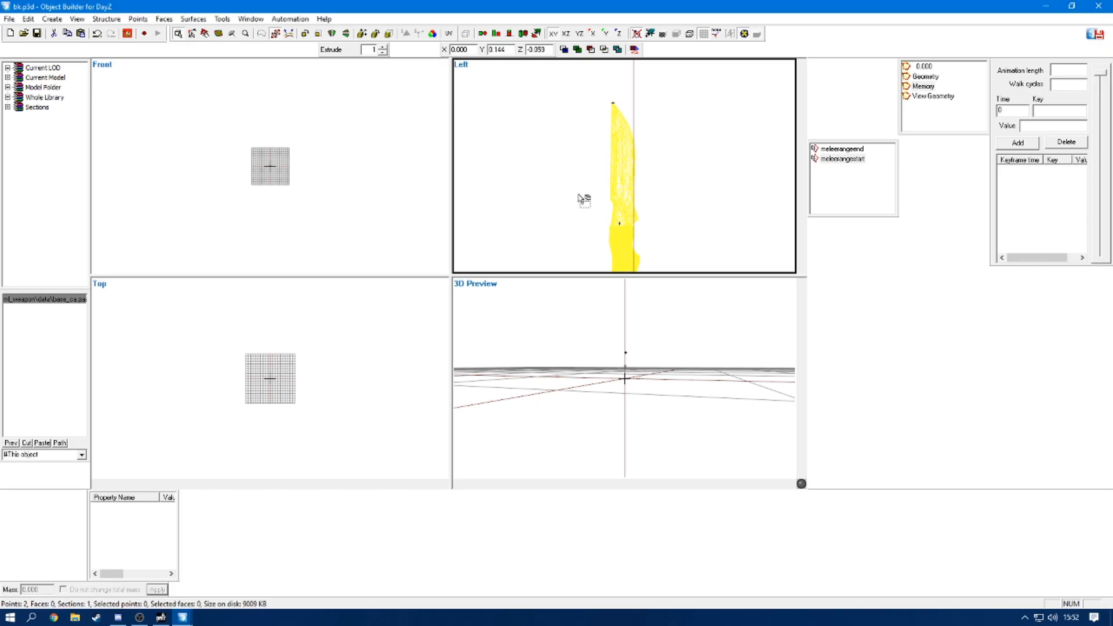
pyautogui.click(577, 195)
pyautogui.rightClick(829, 187)
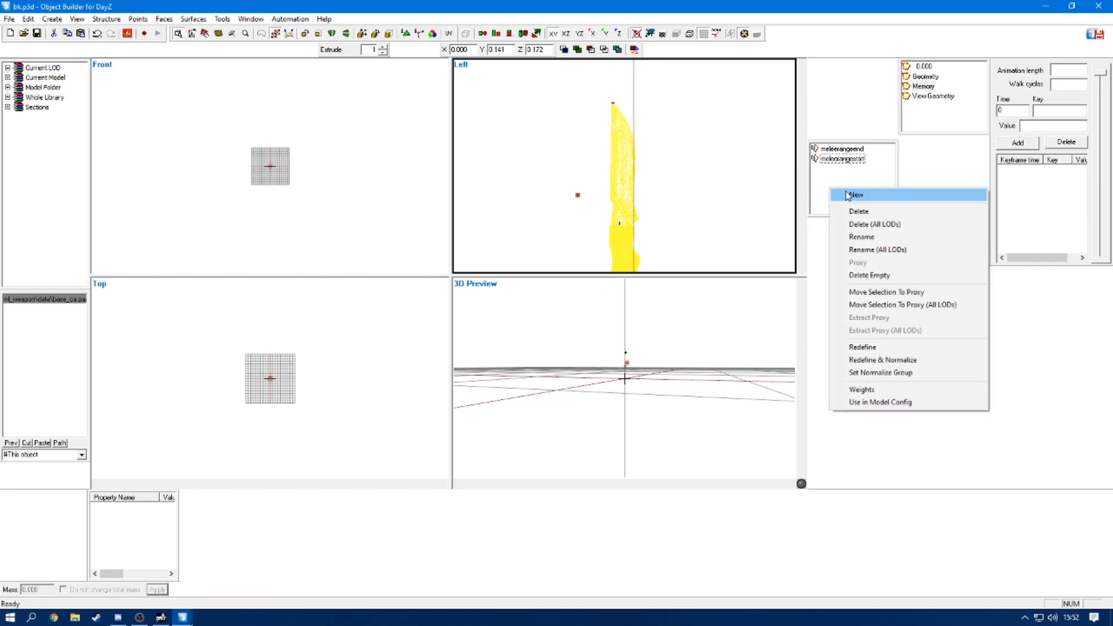
pyautogui.click(847, 195)
pyautogui.press('BackSpace')
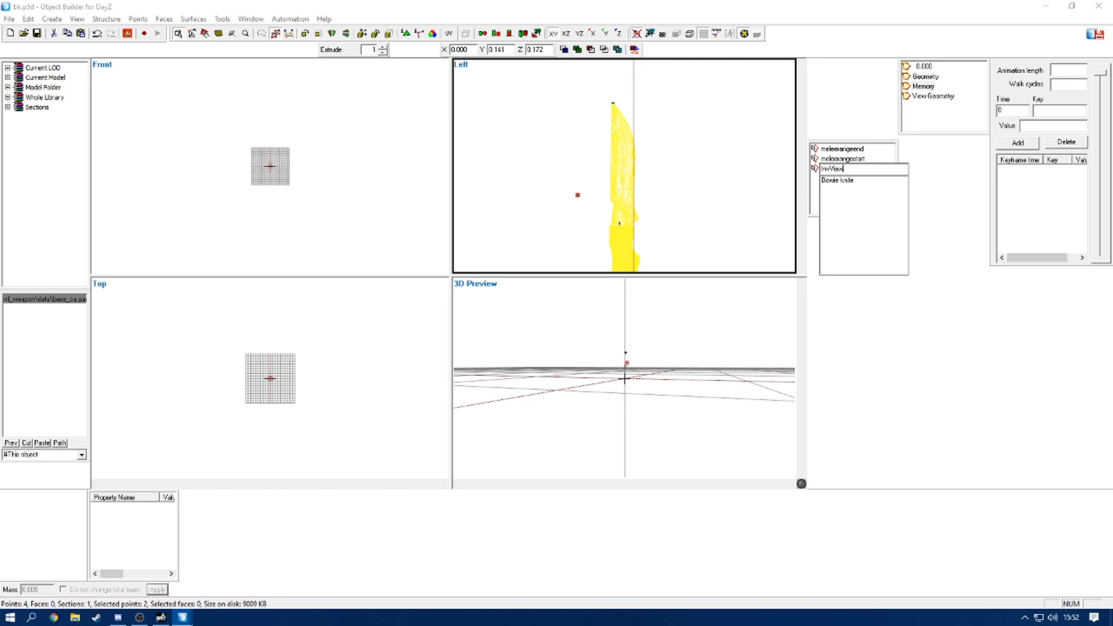
pyautogui.click(846, 195)
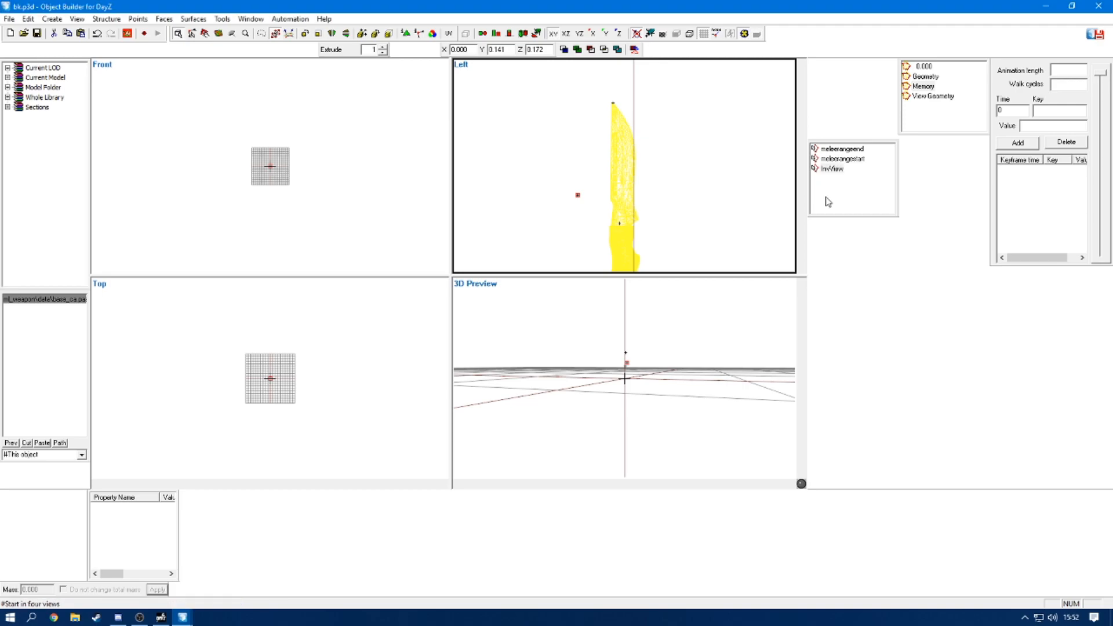
pyautogui.click(37, 38)
# - Move the InvView points slightly closer to the blade and a little towards the tip
pyautogui.click(593, 203)
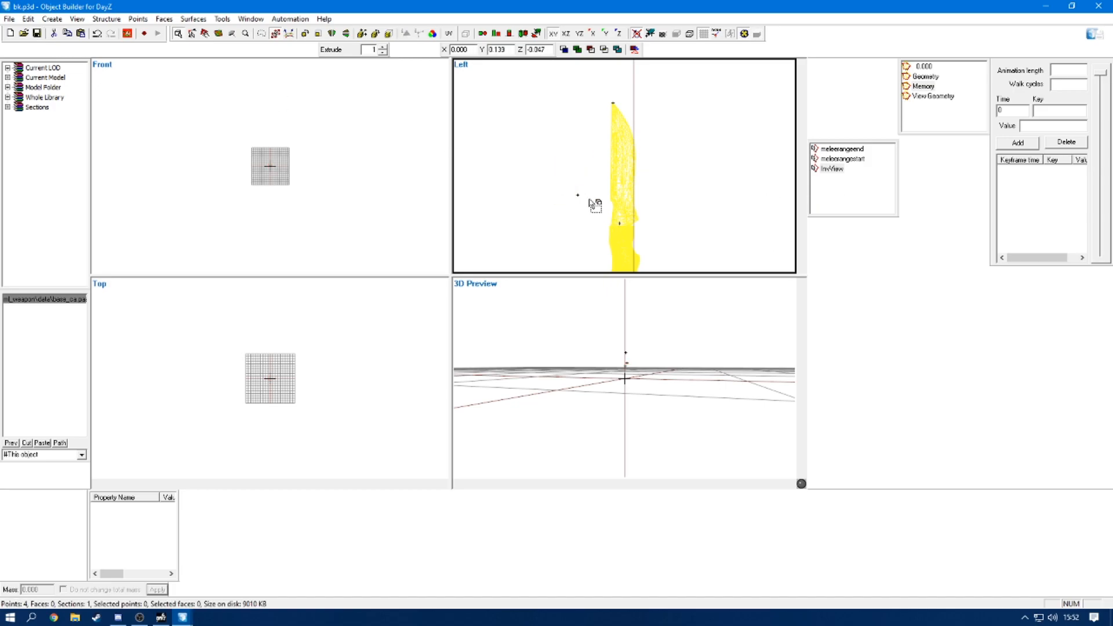
pyautogui.moveTo(584, 203); pyautogui.dragTo(554, 160)
pyautogui.moveTo(586, 213); pyautogui.dragTo(593, 203, button='right')
pyautogui.click(837, 171)
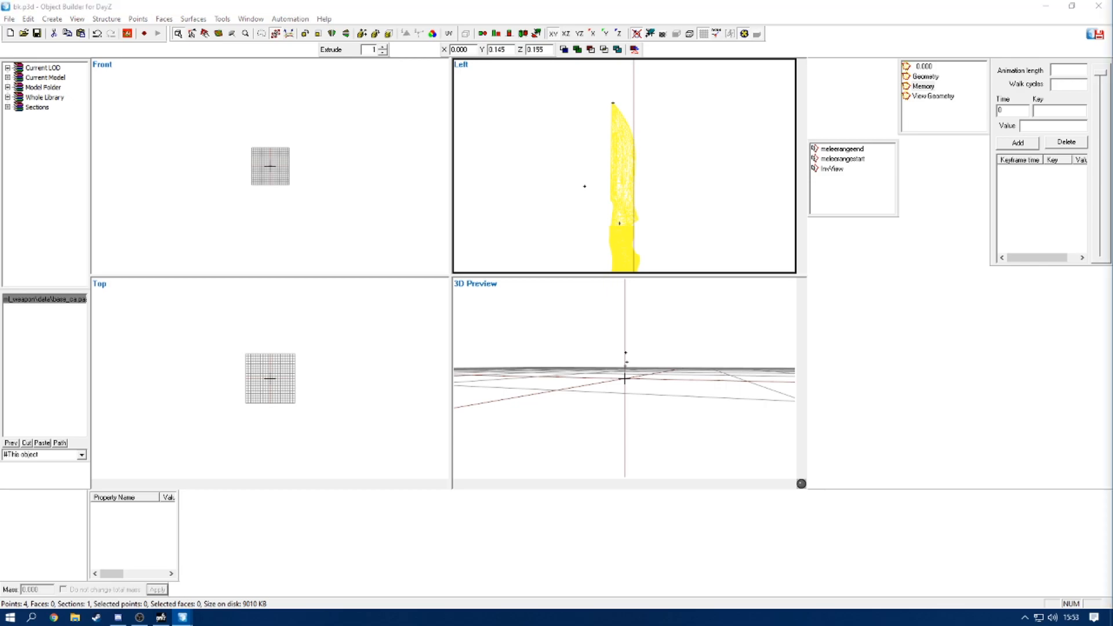
# - Insert a point at the butt end of the handle and name its selection boundingbox_min
pyautogui.moveTo(651, 221); pyautogui.dragTo(660, 117, button='middle')
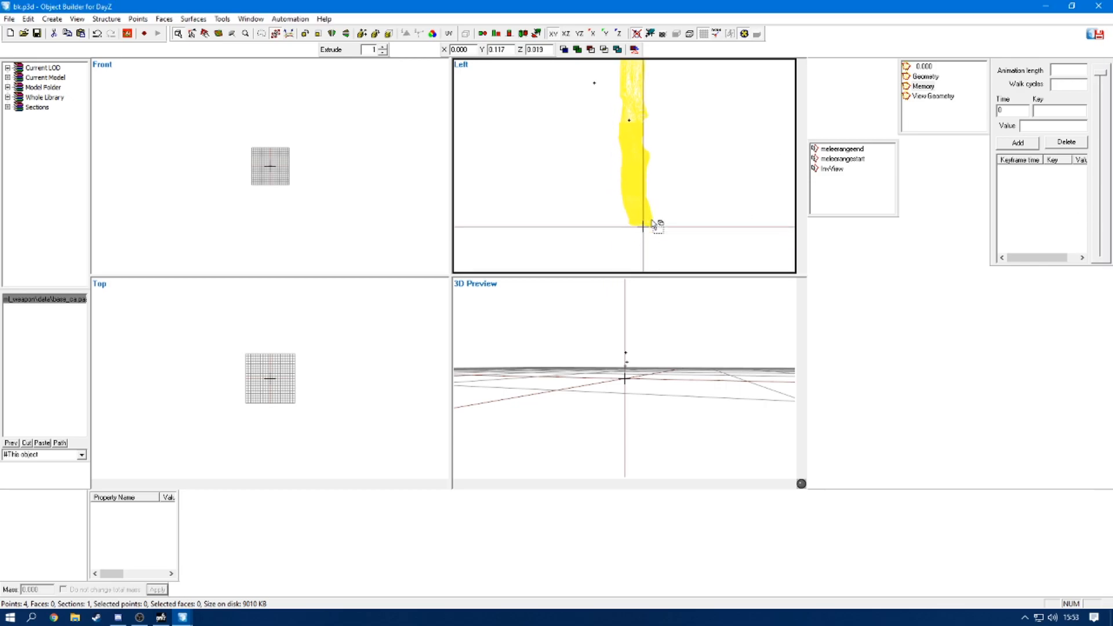
pyautogui.scroll(2, 654, 225)
pyautogui.moveTo(649, 264); pyautogui.dragTo(646, 255, button='middle')
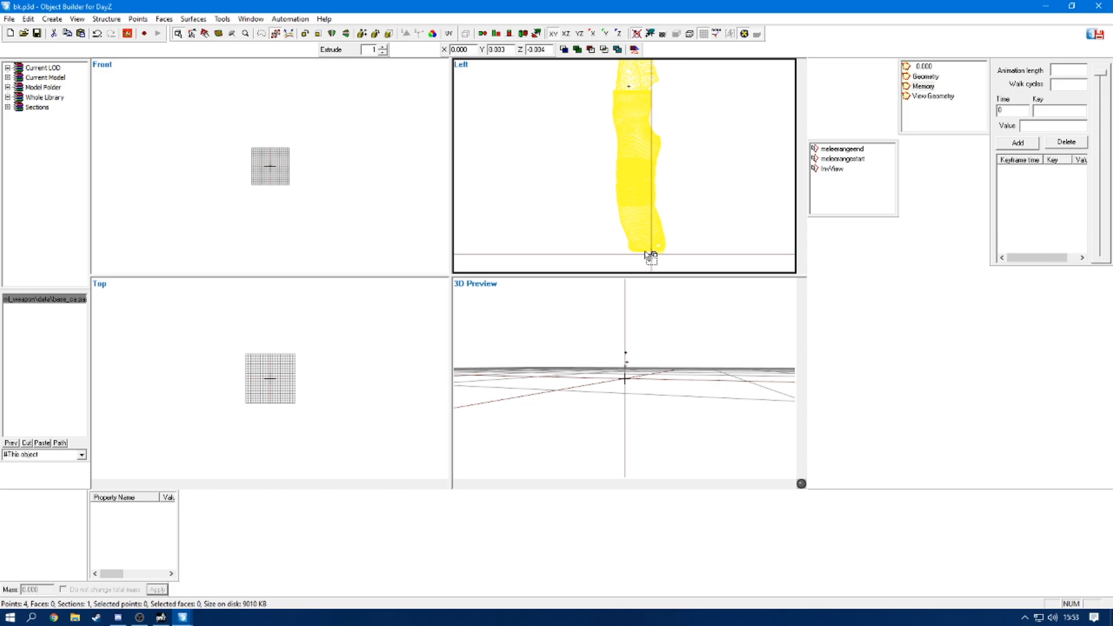
pyautogui.rightClick(842, 198)
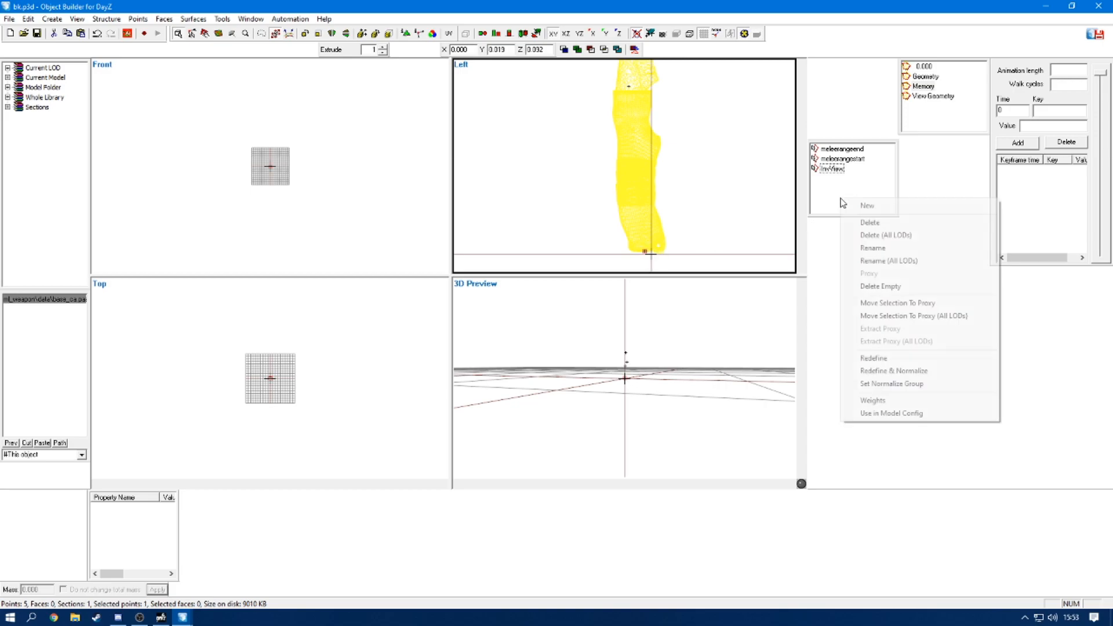
pyautogui.click(869, 206)
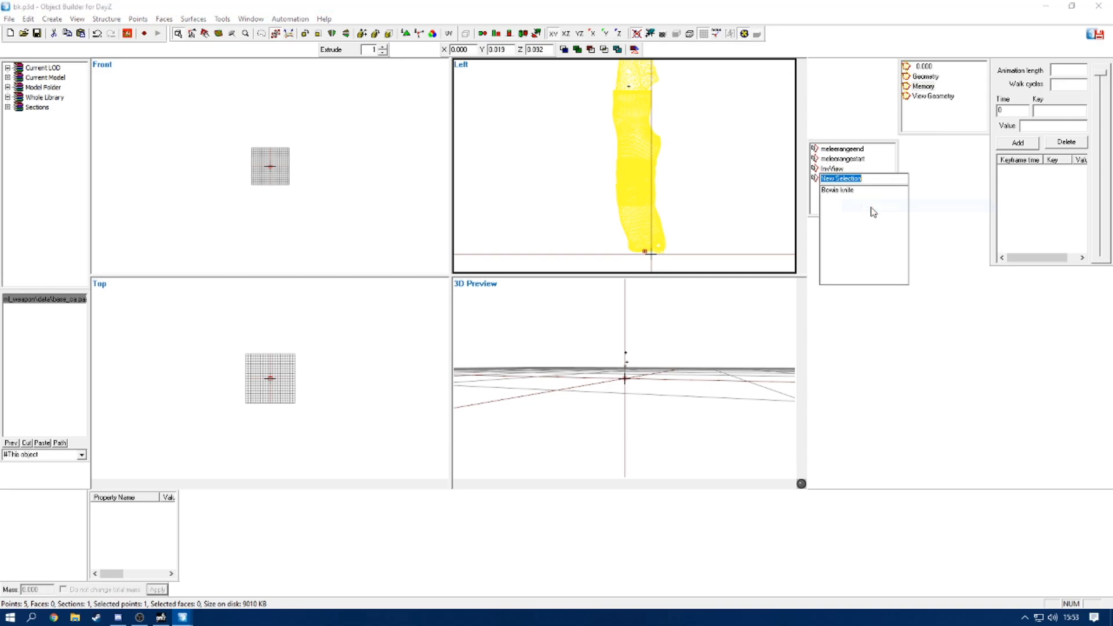
pyautogui.write('boundingbox_min')
pyautogui.press('Return')
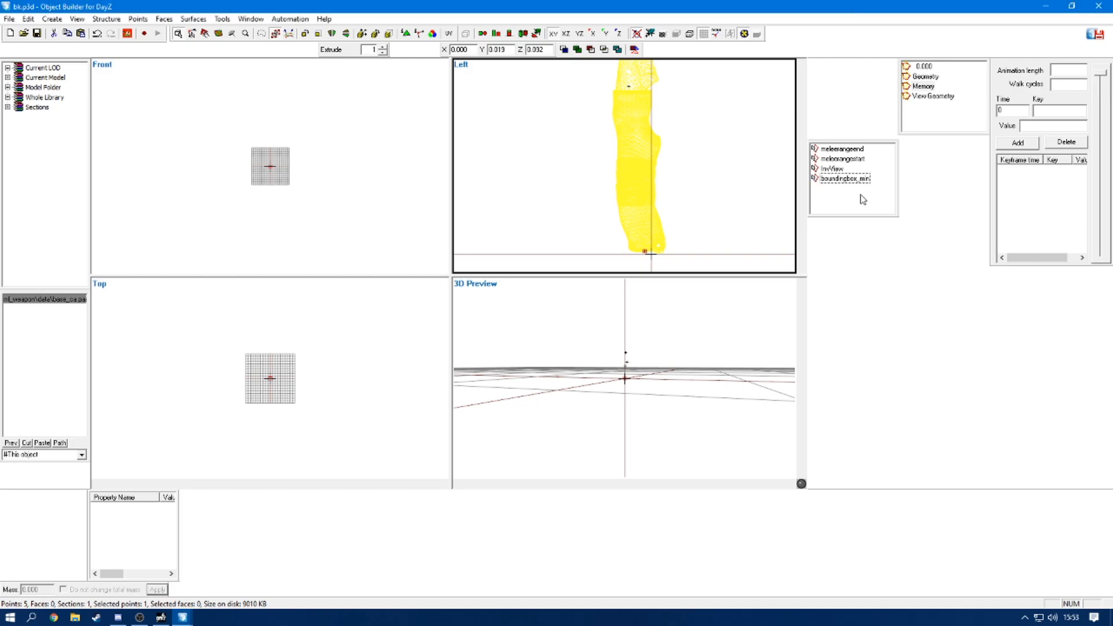
pyautogui.click(726, 184)
# - Insert a point next to the blade tip, name its selection boundingbox_max and save the model
pyautogui.scroll(2, 711, 145)
pyautogui.scroll(3, 710, 142)
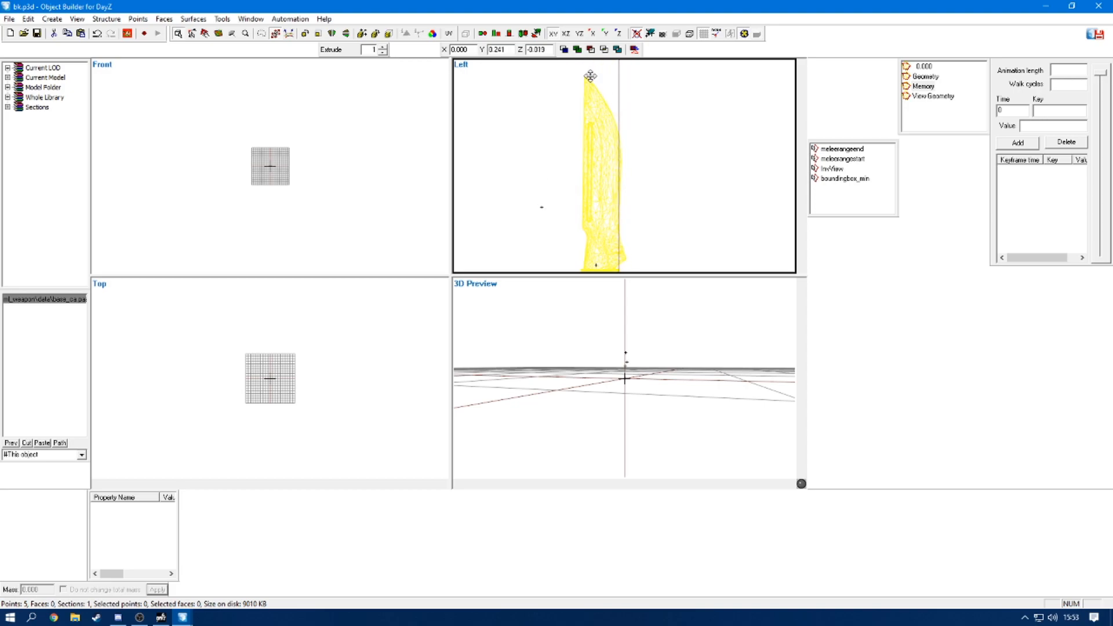
pyautogui.click(590, 76)
pyautogui.rightClick(834, 198)
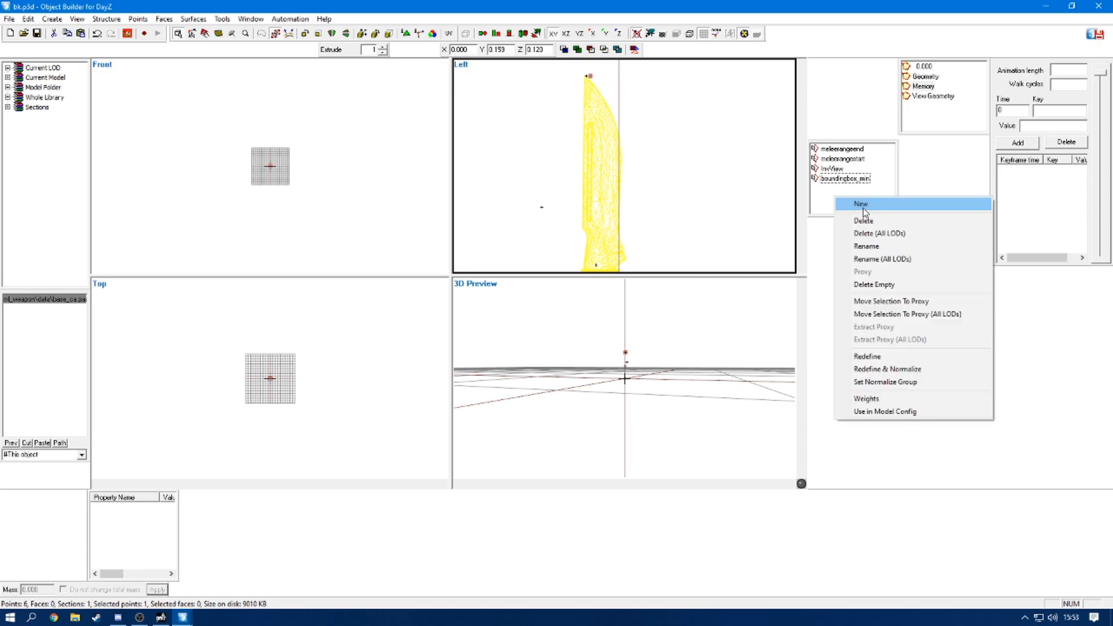
pyautogui.click(862, 205)
pyautogui.write('boundingbox_')
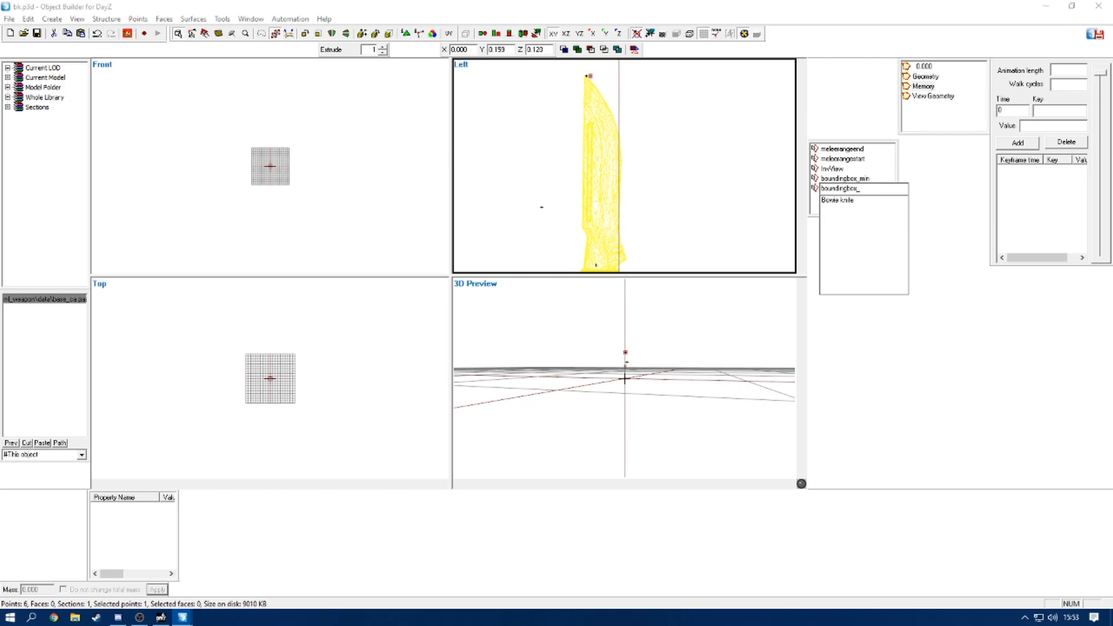
pyautogui.write('max')
pyautogui.click(788, 172)
pyautogui.click(695, 196)
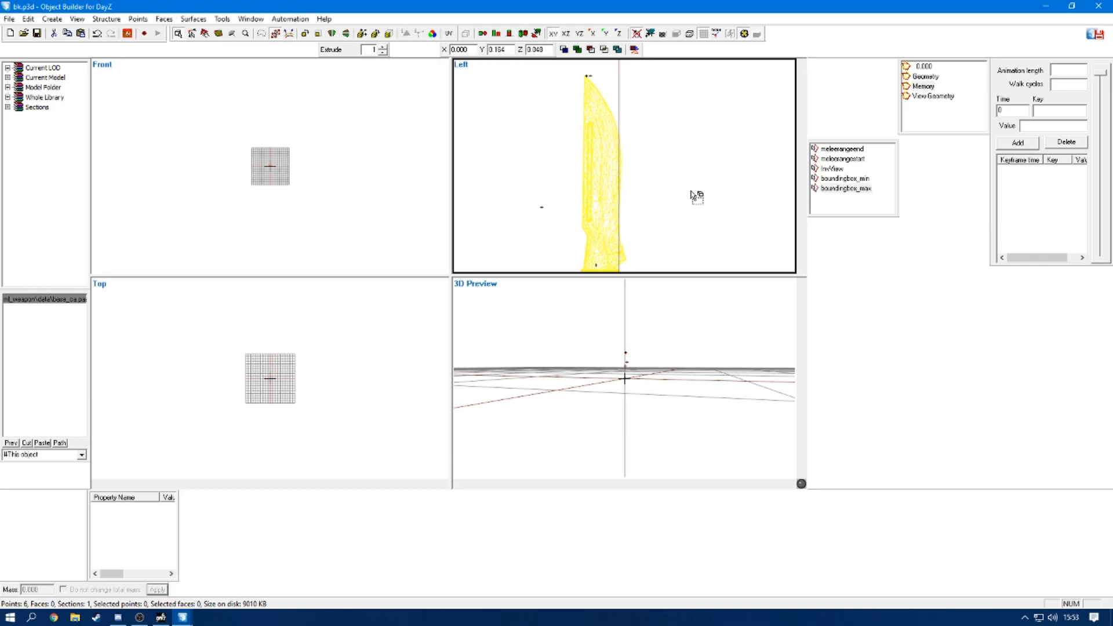
pyautogui.click(38, 34)
# - Go through the named selections from meleerangeend to boundingbox_max to check which points each one contains
pyautogui.moveTo(663, 204); pyautogui.dragTo(828, 184, button='right')
pyautogui.click(842, 149)
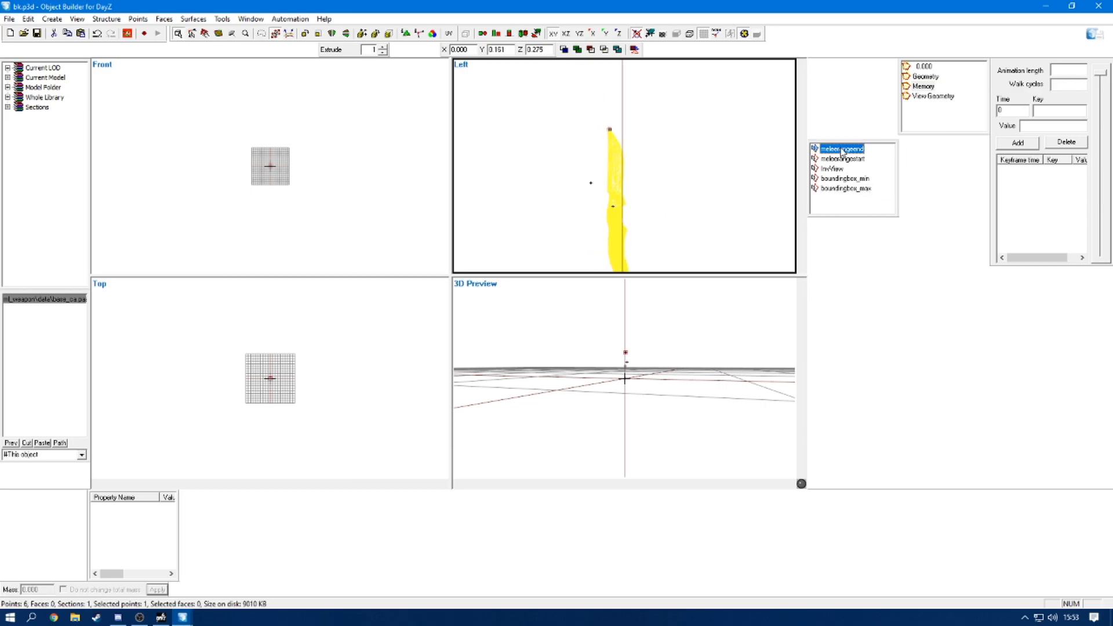
pyautogui.click(834, 158)
pyautogui.moveTo(729, 187); pyautogui.dragTo(710, 183, button='right')
pyautogui.press('Down')
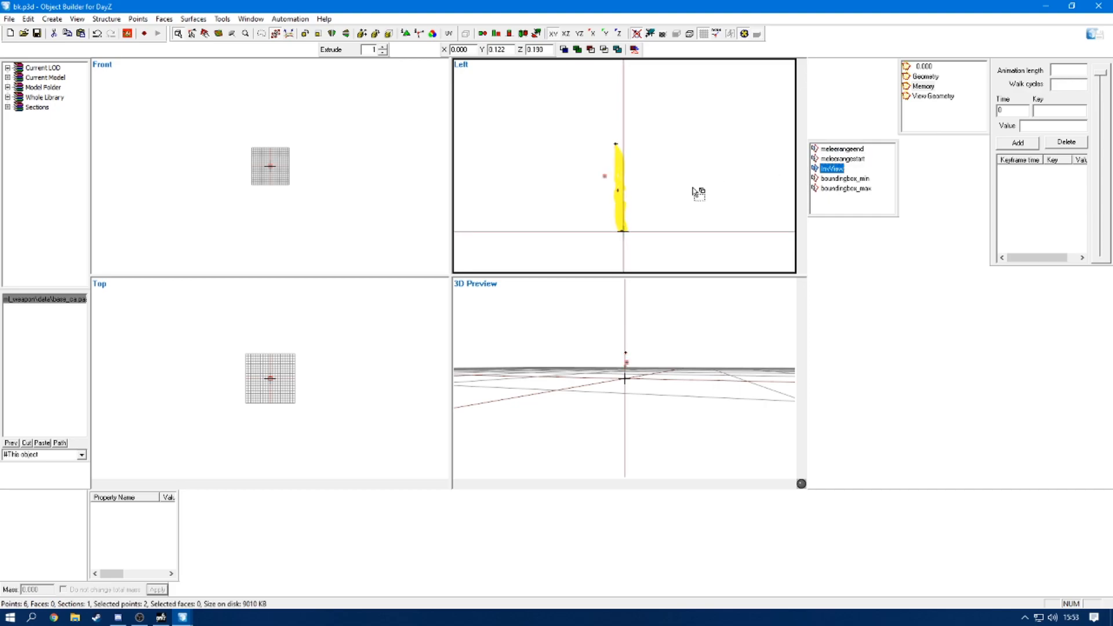
pyautogui.press('Down')
pyautogui.press('Down')
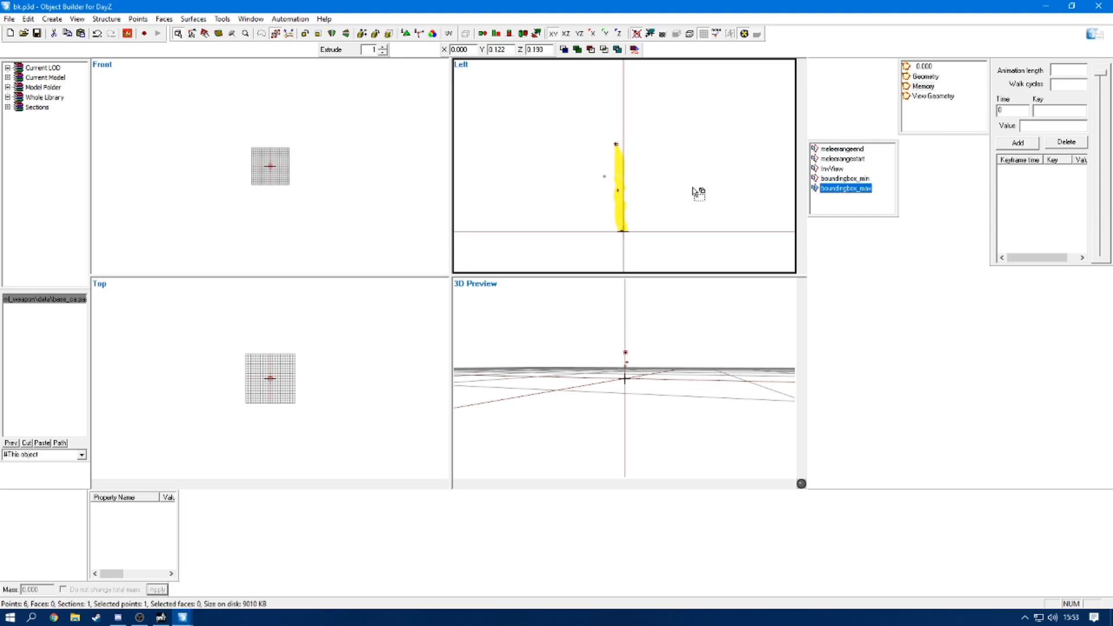
# - Save the bk.p3d model and close Object Builder
pyautogui.moveTo(628, 164); pyautogui.dragTo(620, 159, button='right')
pyautogui.scroll(1, 618, 158)
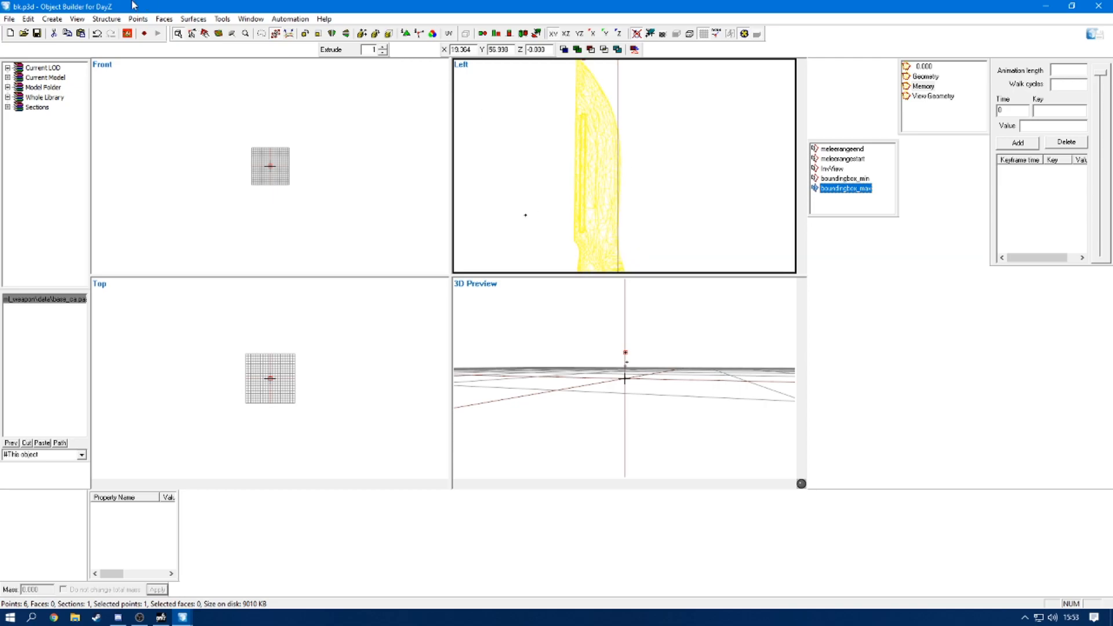
pyautogui.click(38, 37)
pyautogui.click(1099, 6)
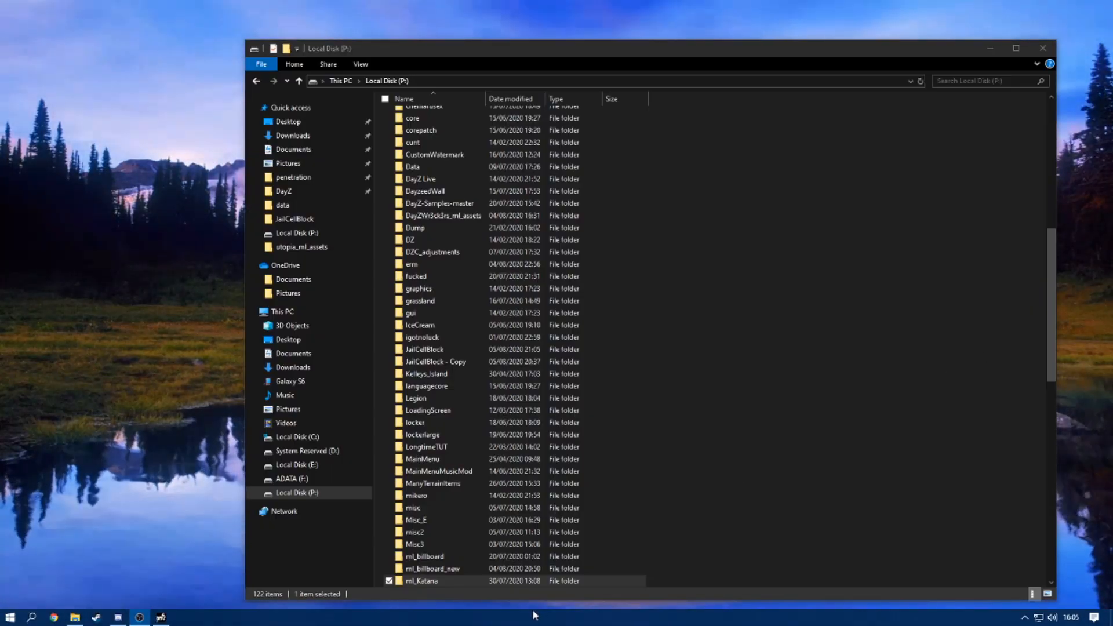
# - Paste the copied config.cpp into the ml_weapon folder on drive P: and permanently delete Bowie_Knife.fbx from it
pyautogui.scroll(-2, 526, 527)
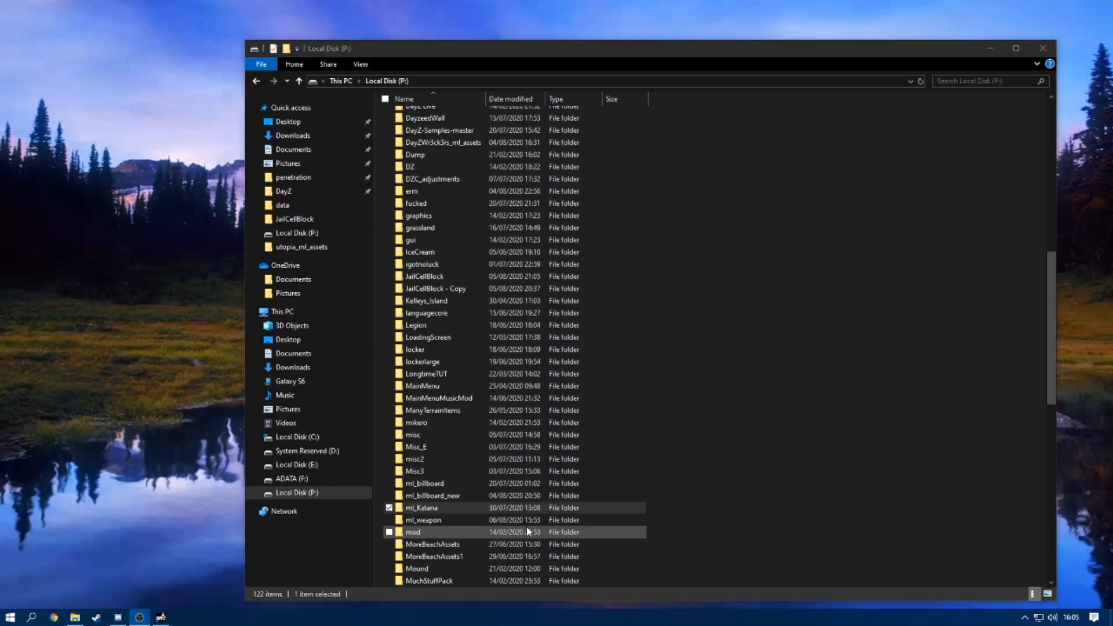
pyautogui.doubleClick(476, 519)
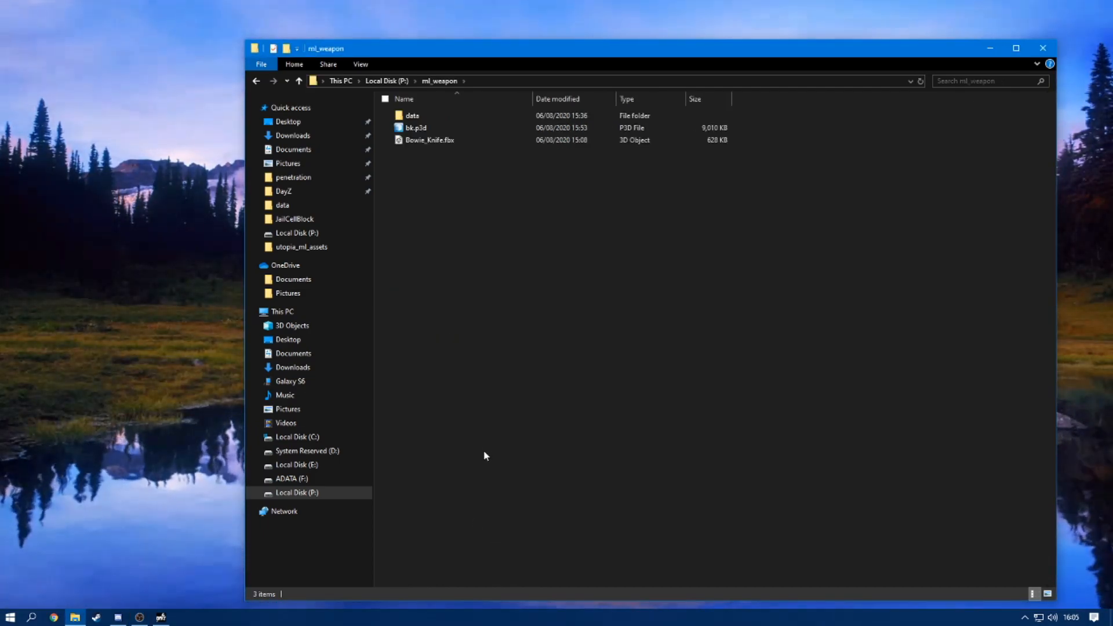
pyautogui.hotkey('ctrl', 'v')
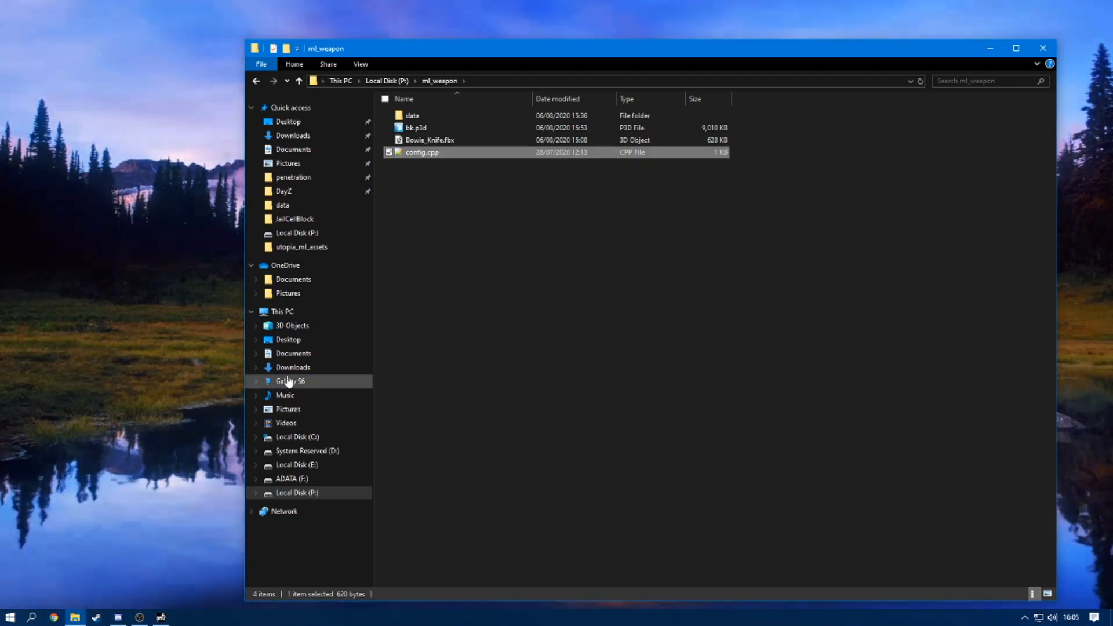
pyautogui.click(450, 141)
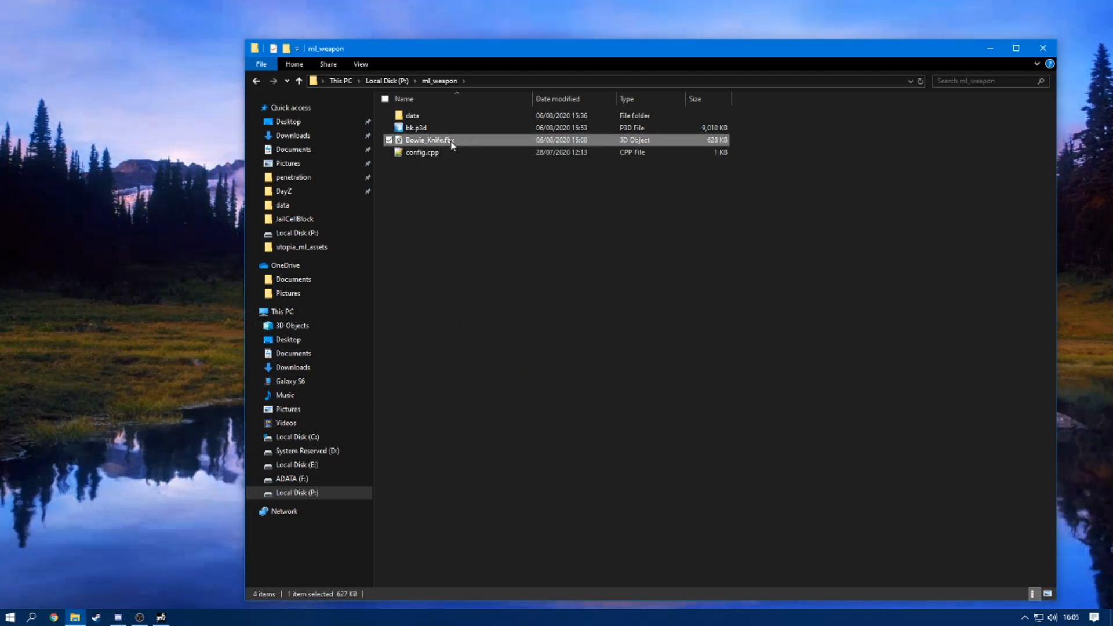
pyautogui.hotkey('shift', 'Delete')
pyautogui.press('Return')
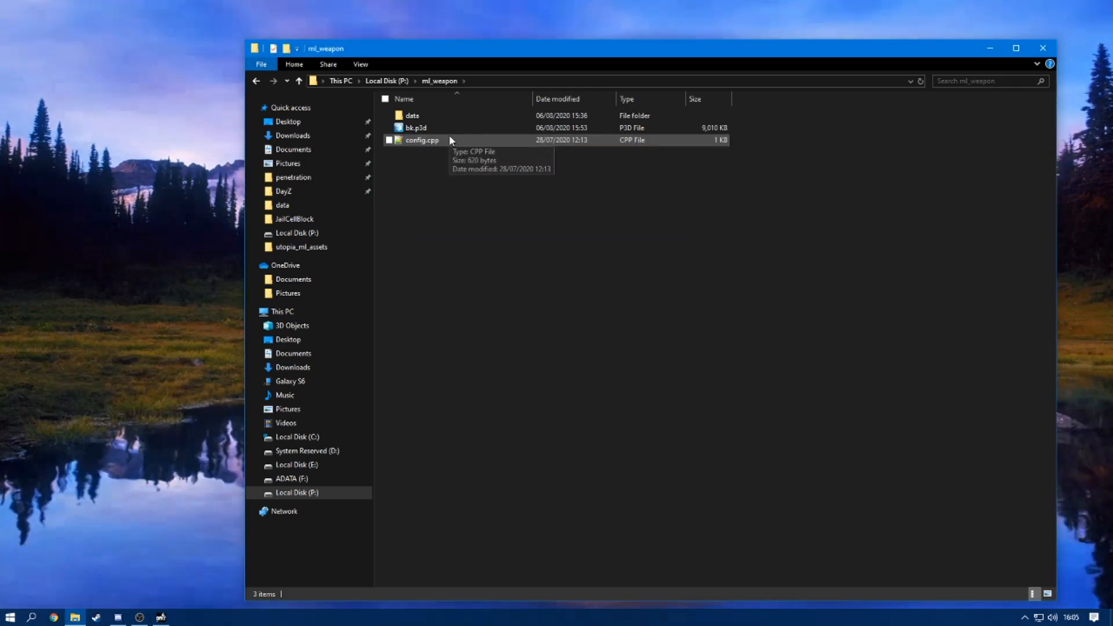
# - Open config.cpp and replace the ml_katana class name under CfgPatches with the copied folder name ml_weapon
pyautogui.doubleClick(498, 146)
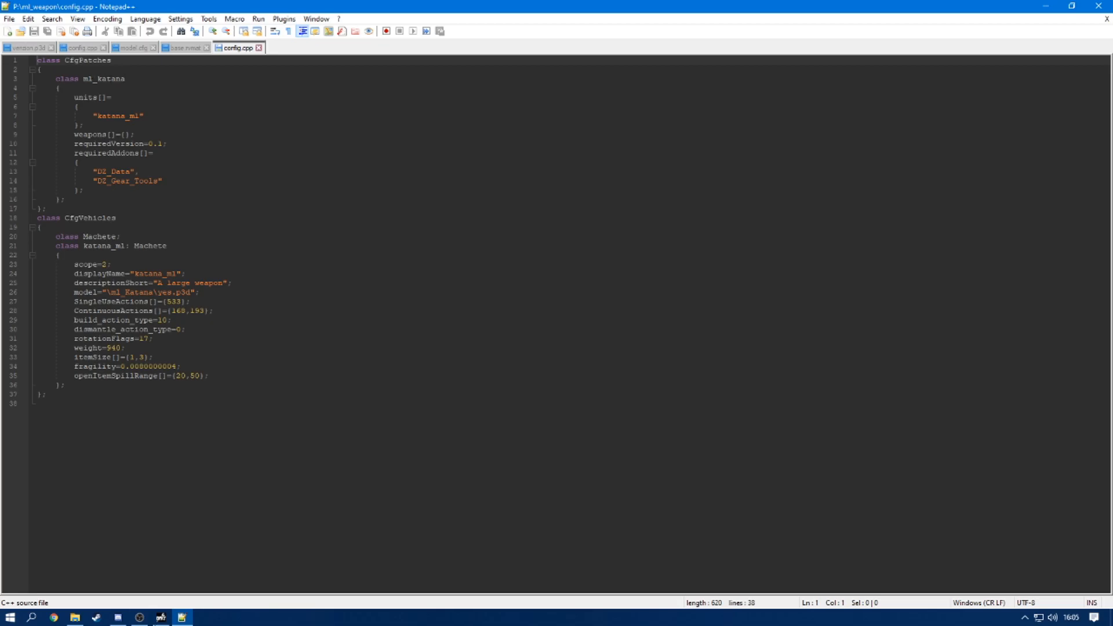
pyautogui.click(75, 617)
pyautogui.click(376, 82)
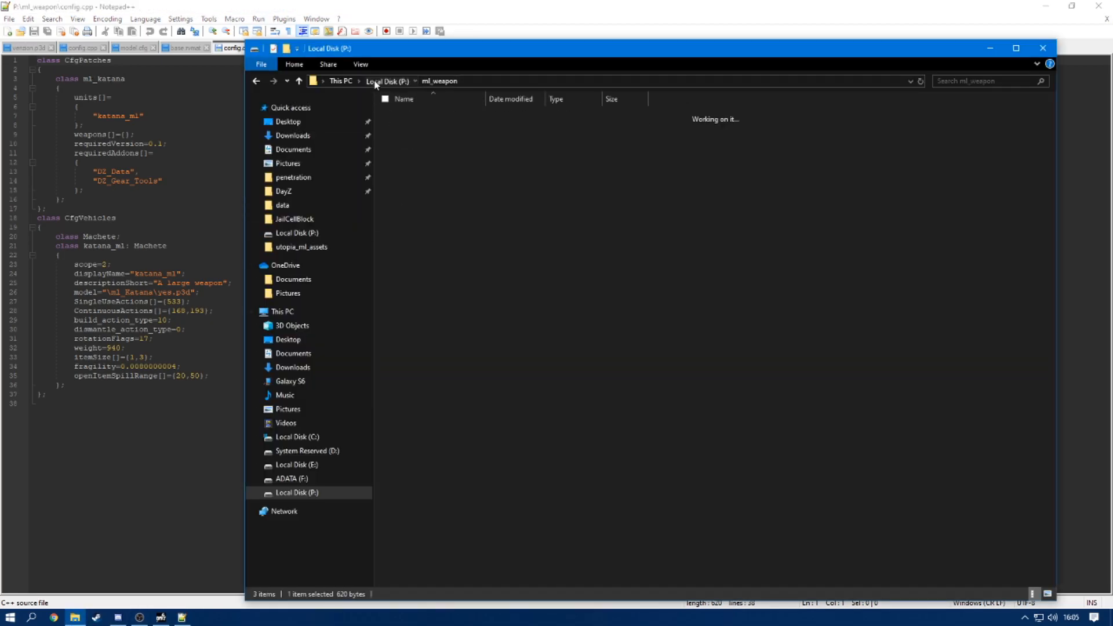
pyautogui.press('F2')
pyautogui.hotkey('ctrl', 'c')
pyautogui.click(161, 236)
pyautogui.hotkey('alt', 'Tab')
pyautogui.click(147, 204)
pyautogui.doubleClick(113, 79)
pyautogui.hotkey('ctrl', 'v')
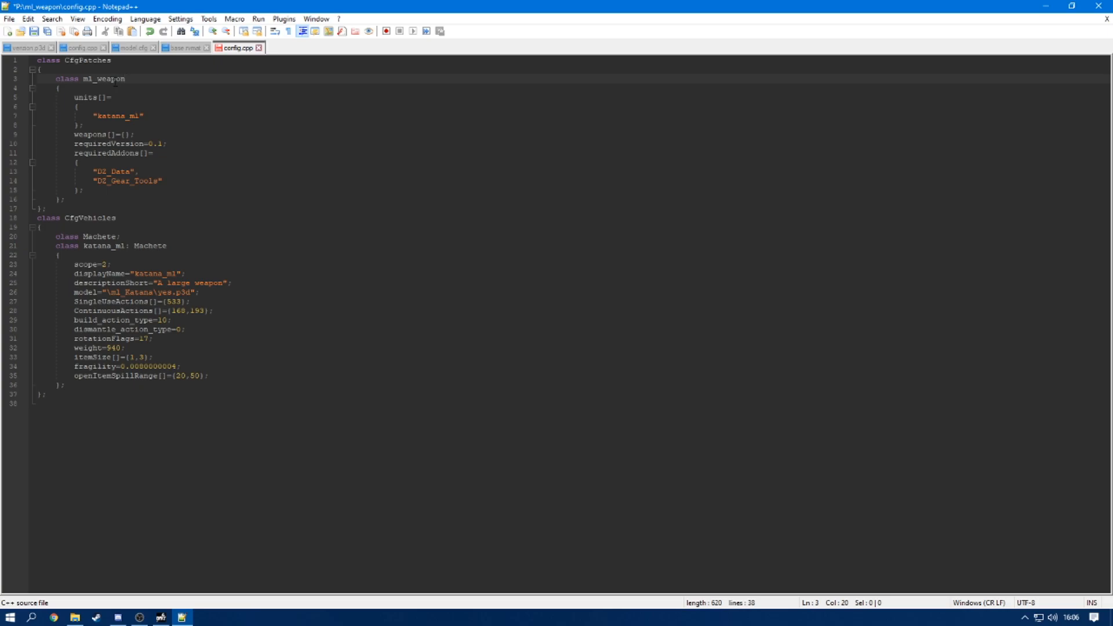
# - Replace katana_ml with ml_weapon in the units list and in the Machete-derived class under CfgVehicles
pyautogui.doubleClick(125, 115)
pyautogui.hotkey('ctrl', 'v')
pyautogui.hotkey('ctrl', 'v')
# - Set the weapon's displayName to "Boonie Knife" and save config.cpp
pyautogui.doubleClick(157, 273)
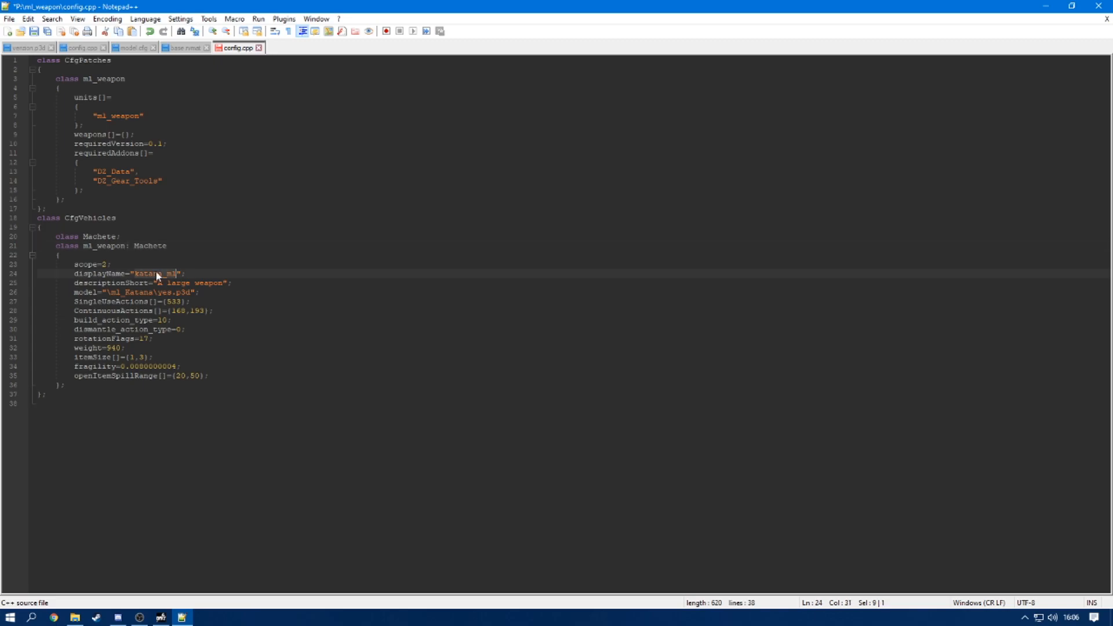
pyautogui.write('H')
pyautogui.hotkey('ctrl', 's')
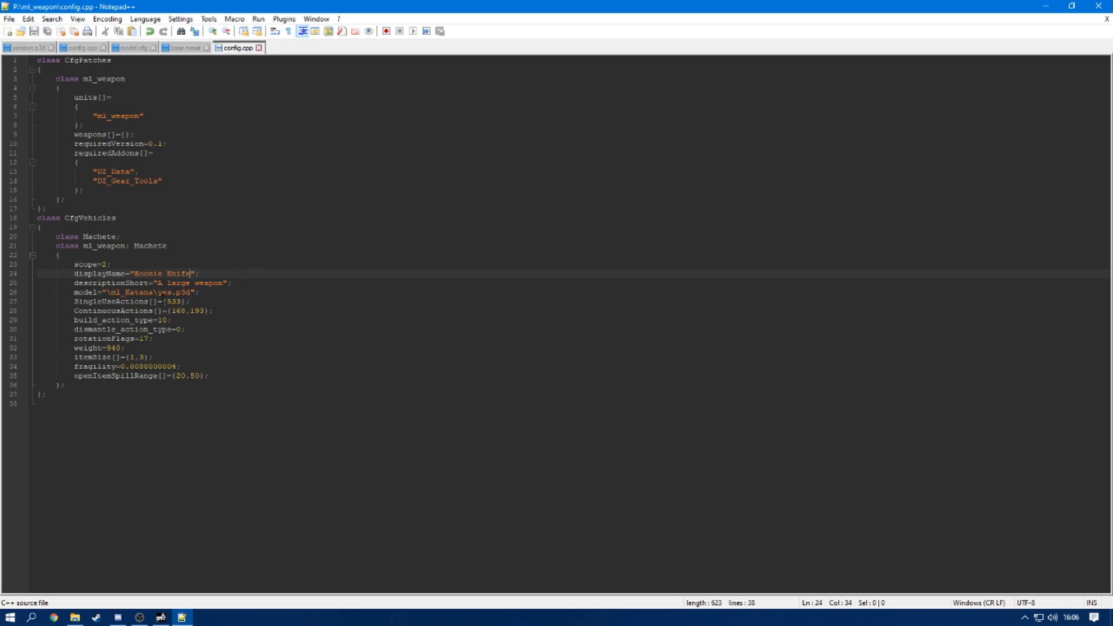
# - Change the model path to "\ml_weapon\bk.p3d", save config.cpp and close the editor
pyautogui.doubleClick(132, 292)
pyautogui.hotkey('ctrl', 'v')
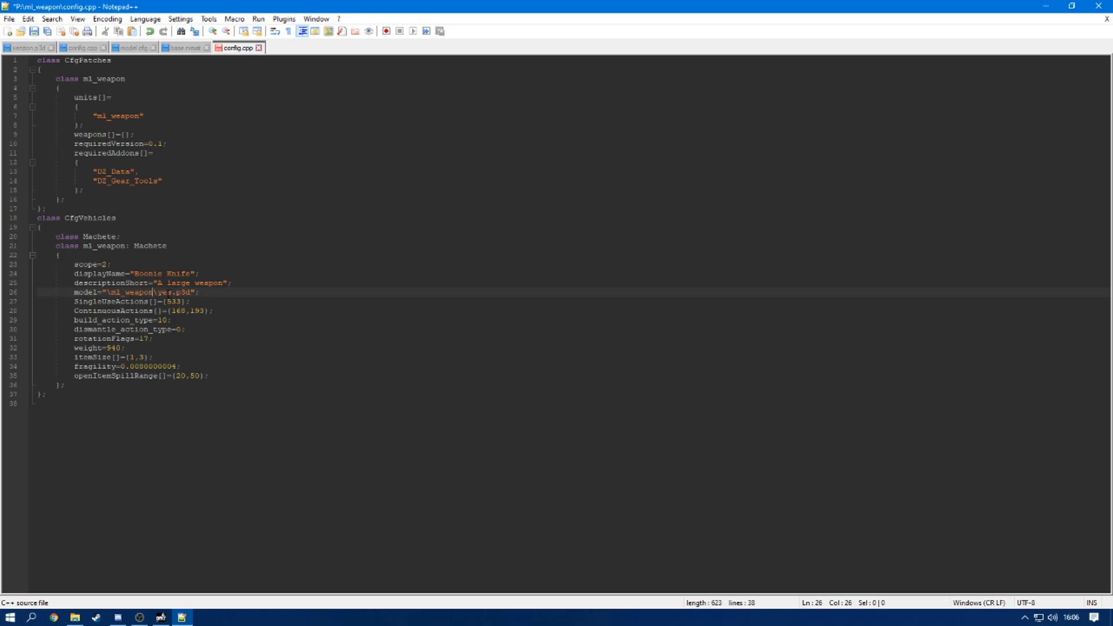
pyautogui.write('bk')
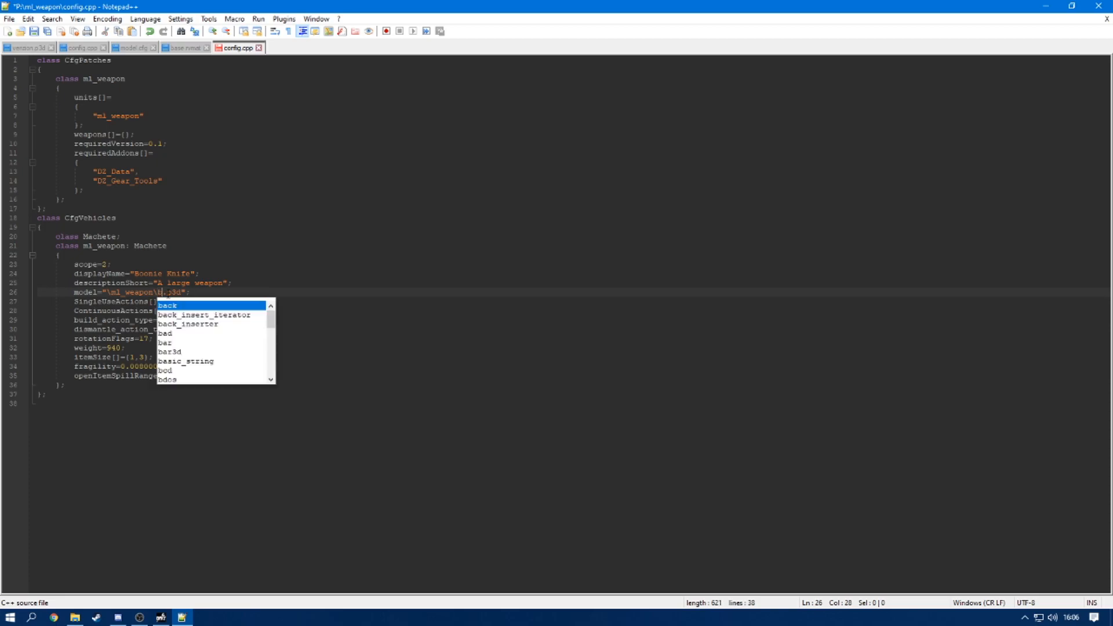
pyautogui.hotkey('ctrl', 's')
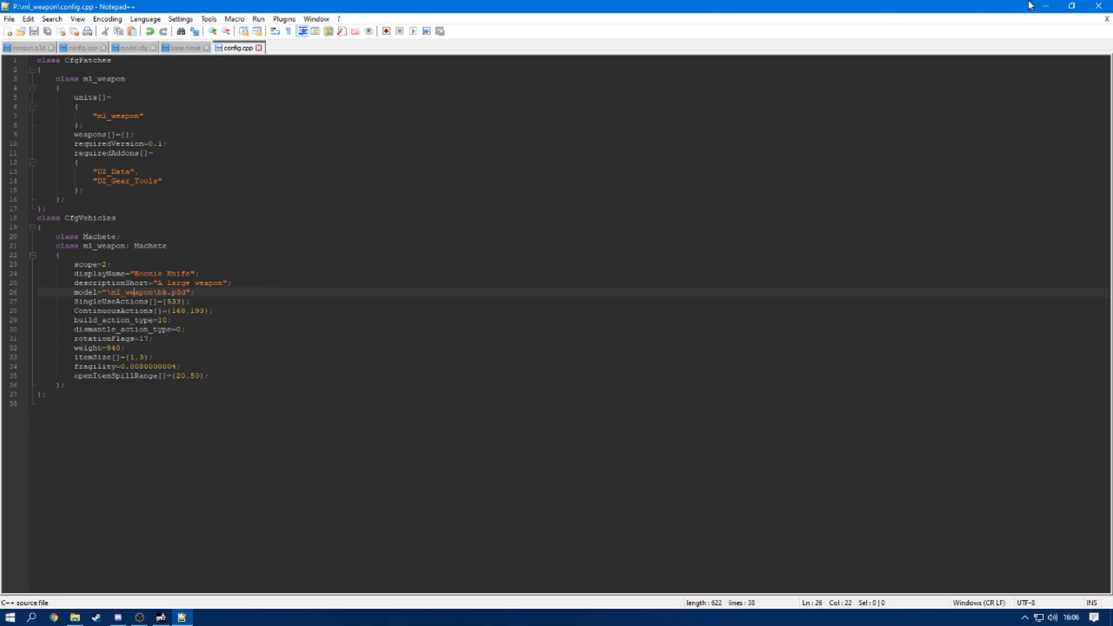
pyautogui.click(1098, 5)
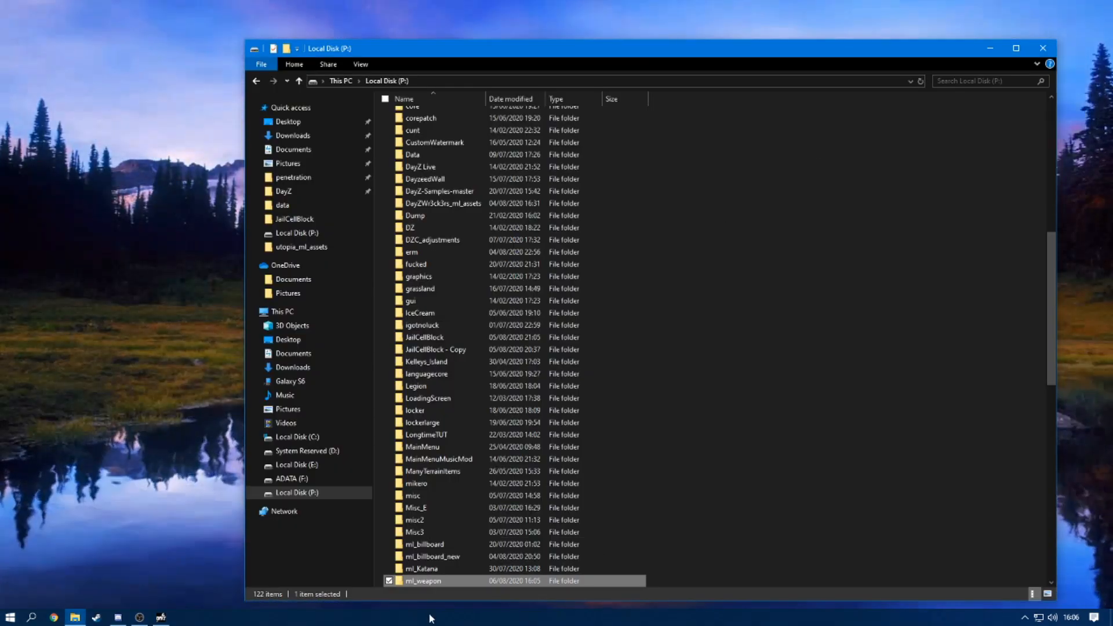
# - Check the contents of the ml_weapon folder and its data subfolder, and close the file window
pyautogui.doubleClick(432, 580)
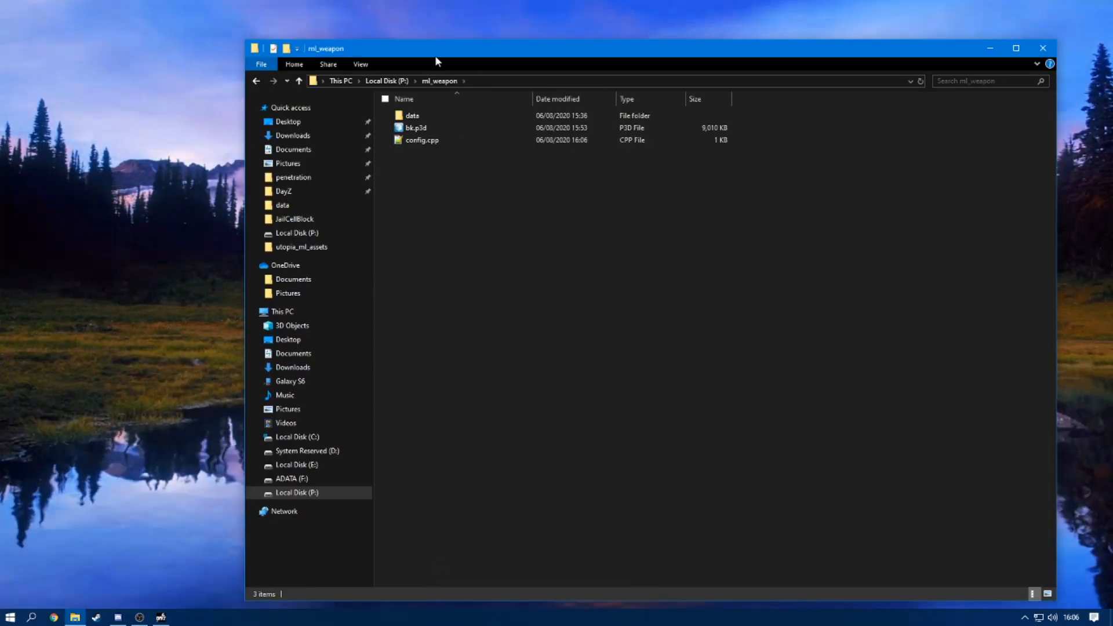
pyautogui.moveTo(436, 57); pyautogui.dragTo(395, 40)
pyautogui.moveTo(405, 157)
pyautogui.mouseDown()
pyautogui.moveTo(374, 69)
pyautogui.moveTo(401, 147)
pyautogui.mouseUp()
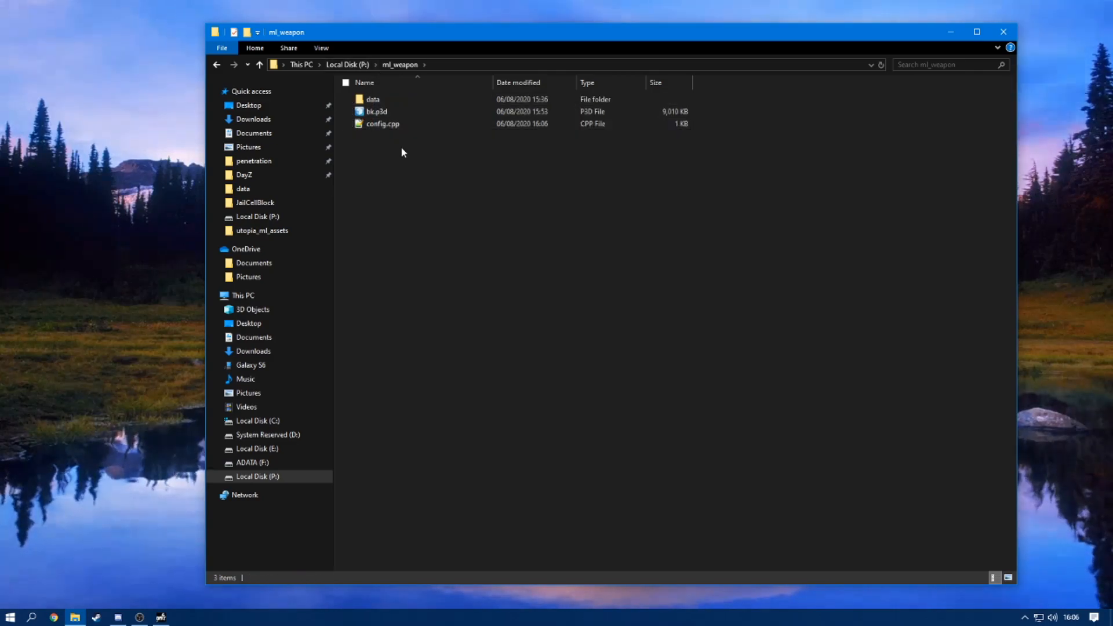
pyautogui.doubleClick(384, 99)
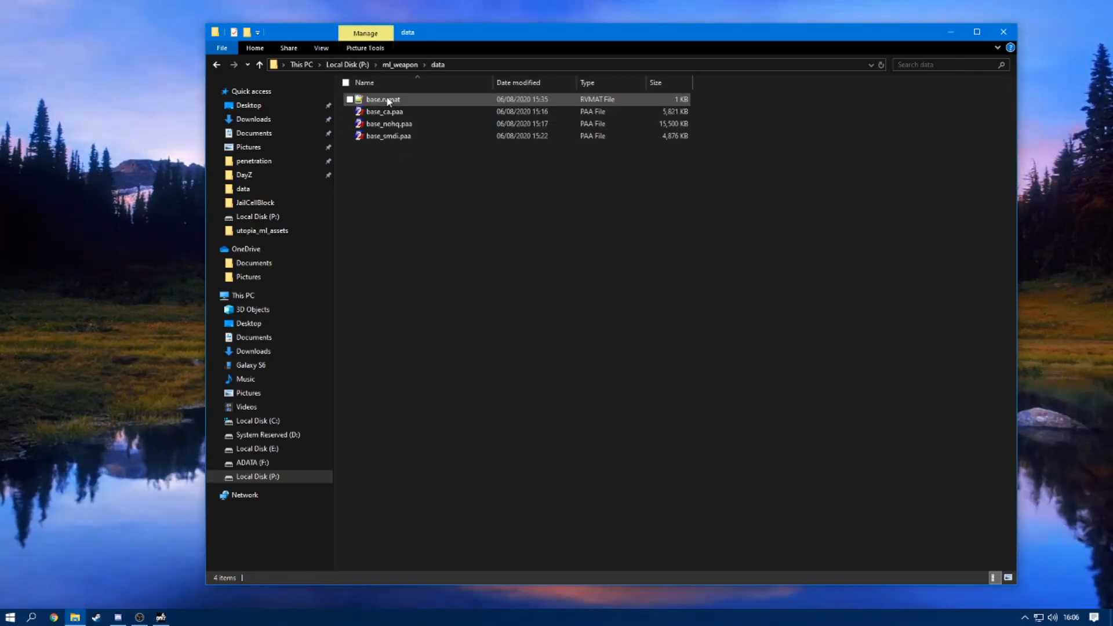
pyautogui.click(1003, 32)
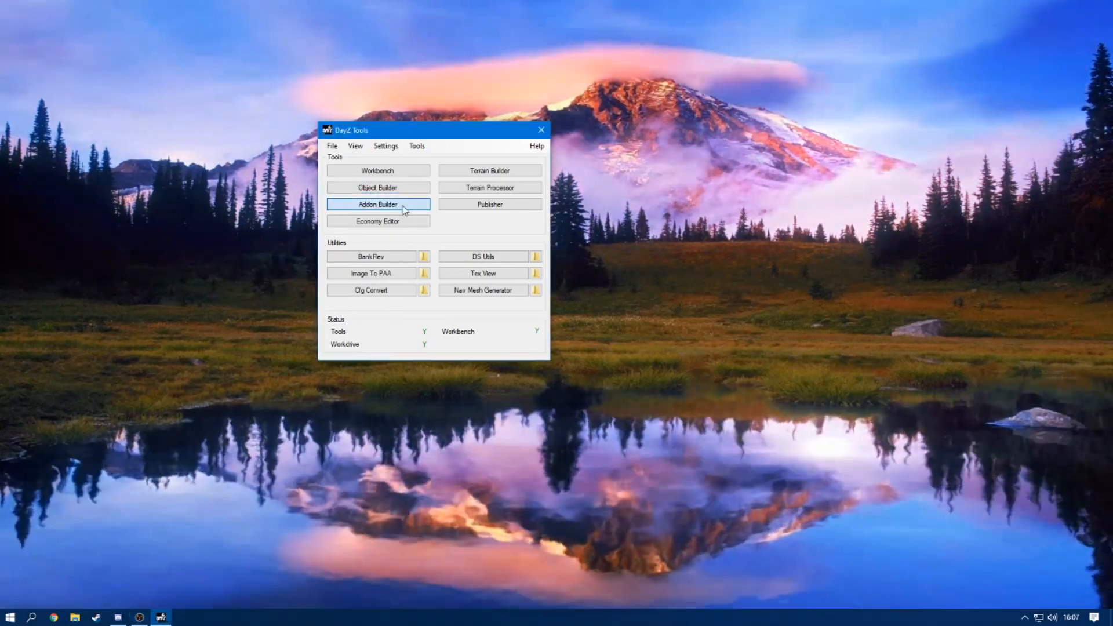
# - Launch Addon Builder from DayZ Tools and check the list of file patterns to copy directly in its general options
pyautogui.click(404, 207)
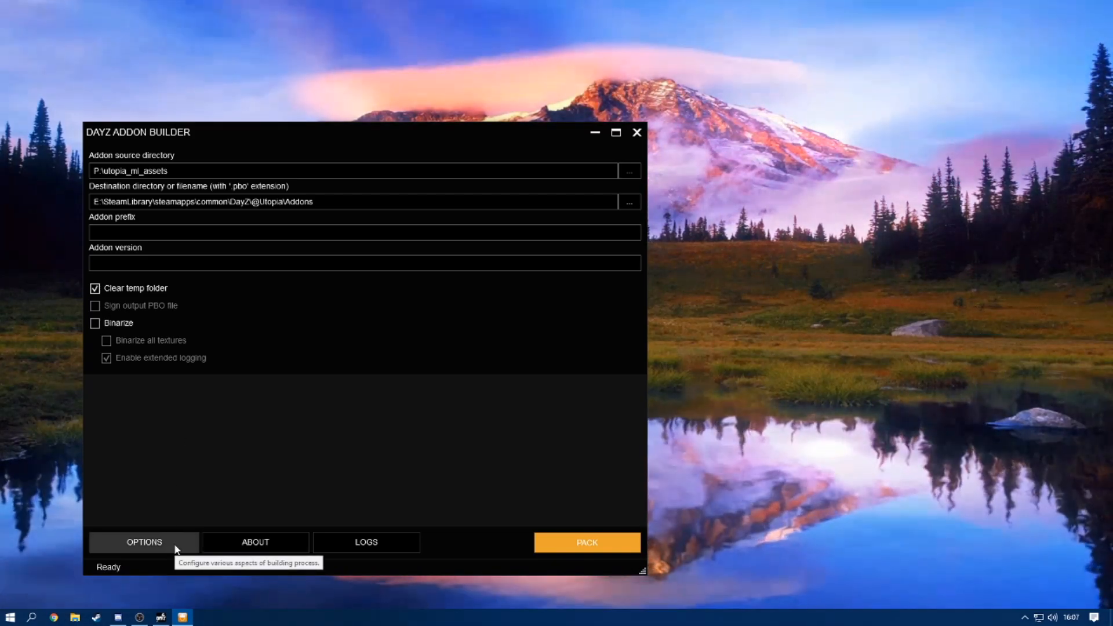
pyautogui.click(174, 544)
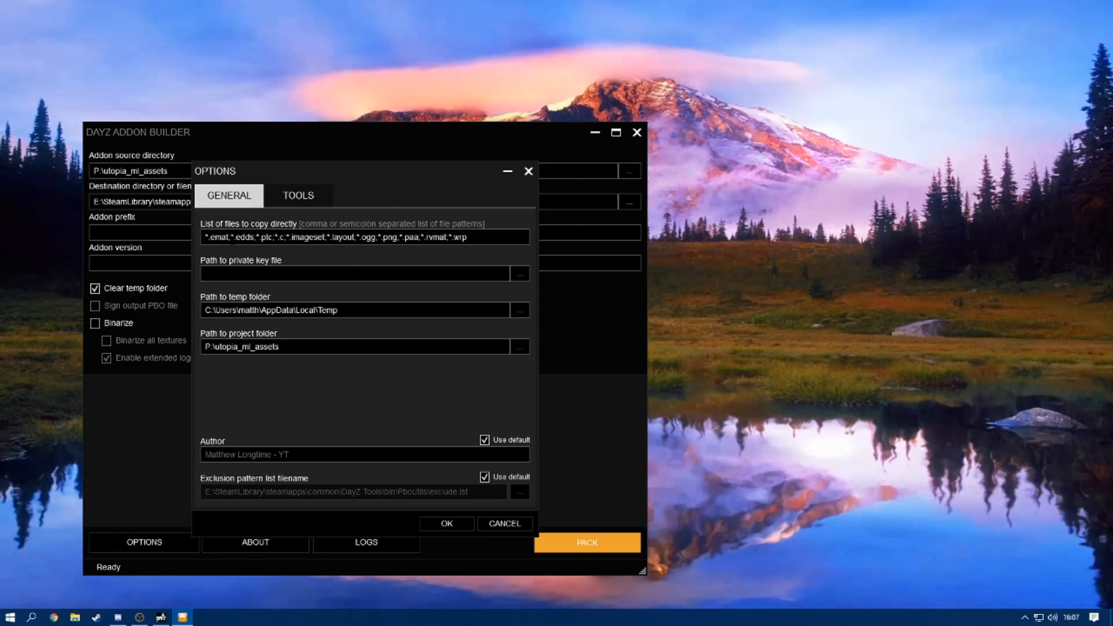
pyautogui.moveTo(203, 238); pyautogui.dragTo(571, 249)
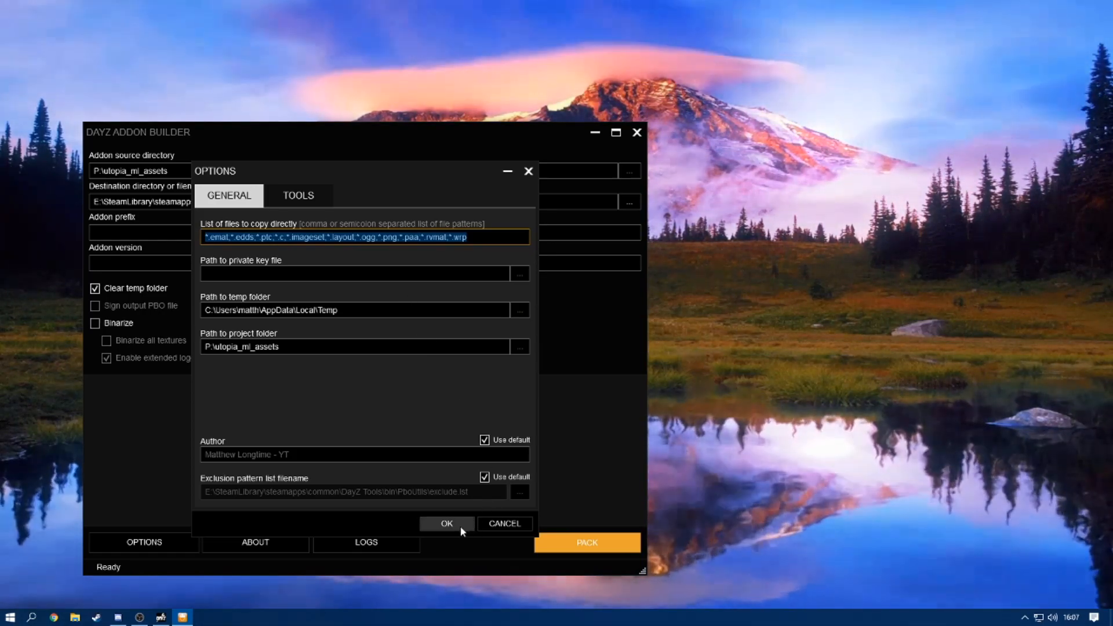
pyautogui.click(447, 524)
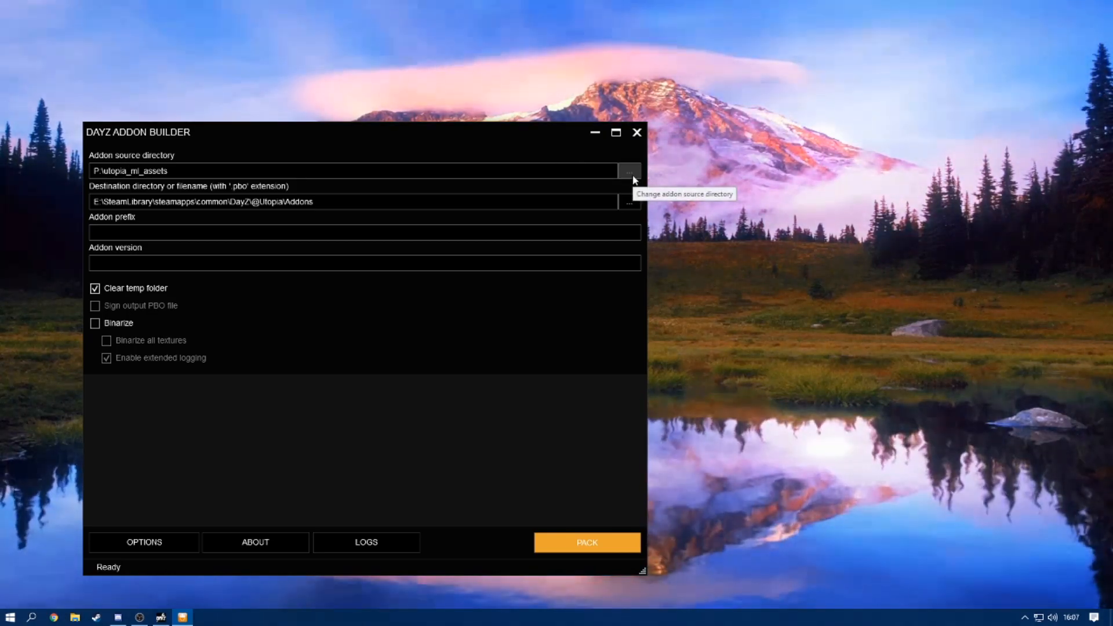
# - Set the addon source directory to P:\ml_weapon
pyautogui.click(629, 171)
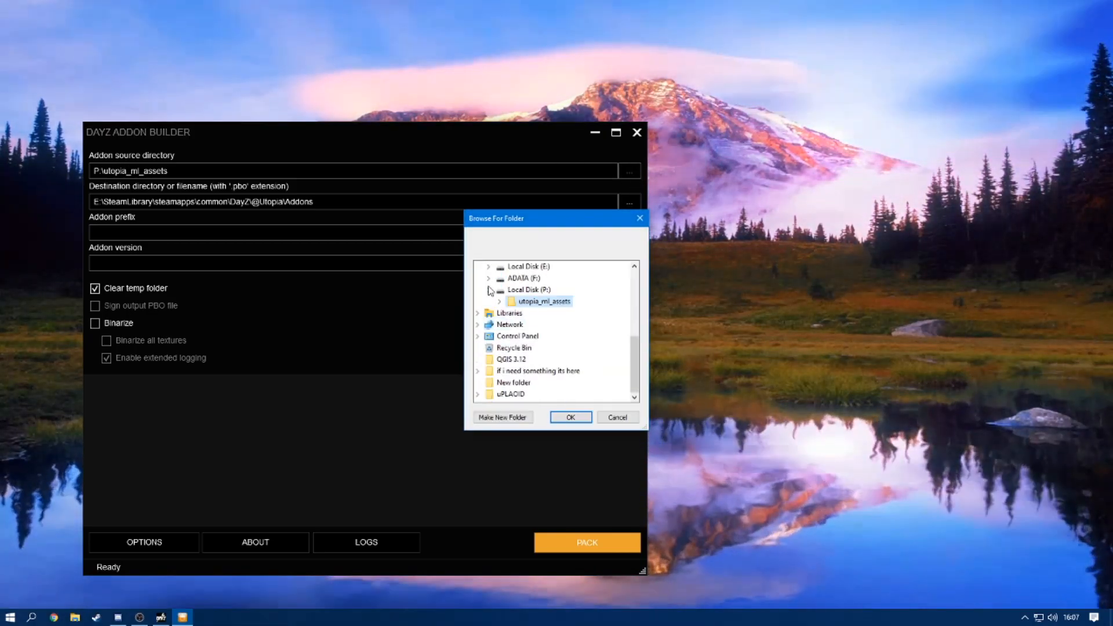
pyautogui.click(488, 289)
pyautogui.scroll(-3, 570, 319)
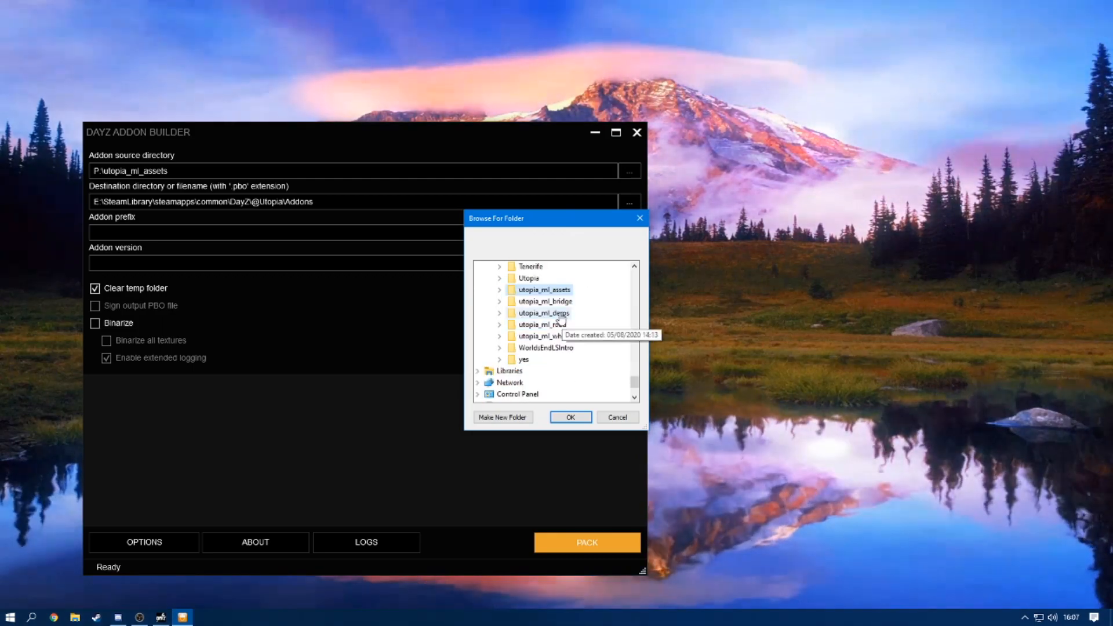
pyautogui.scroll(10, 561, 319)
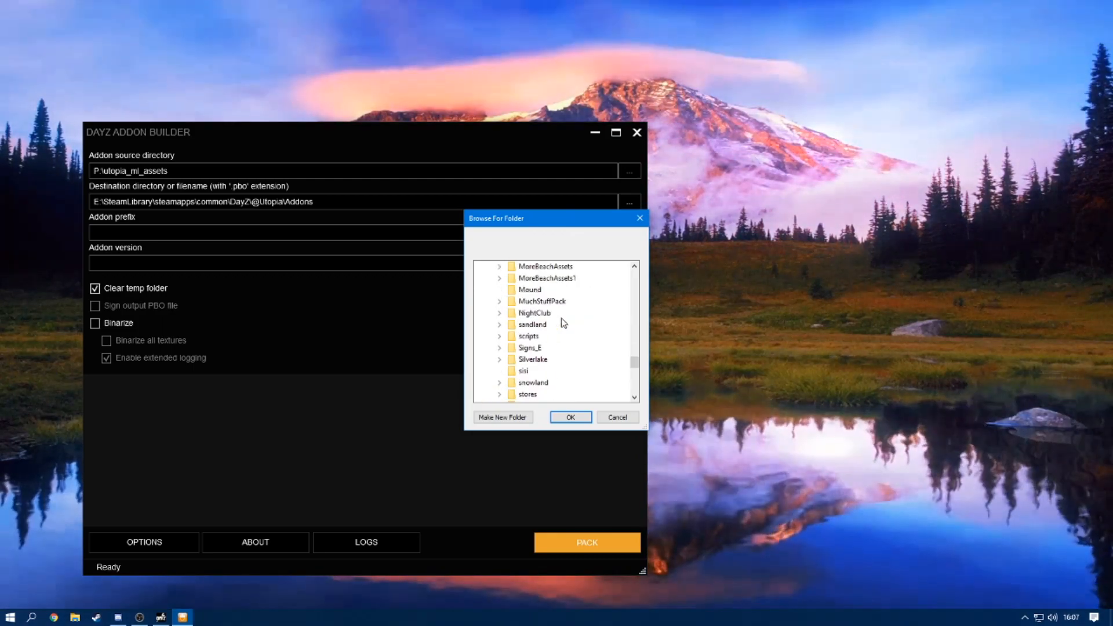
pyautogui.scroll(2, 560, 319)
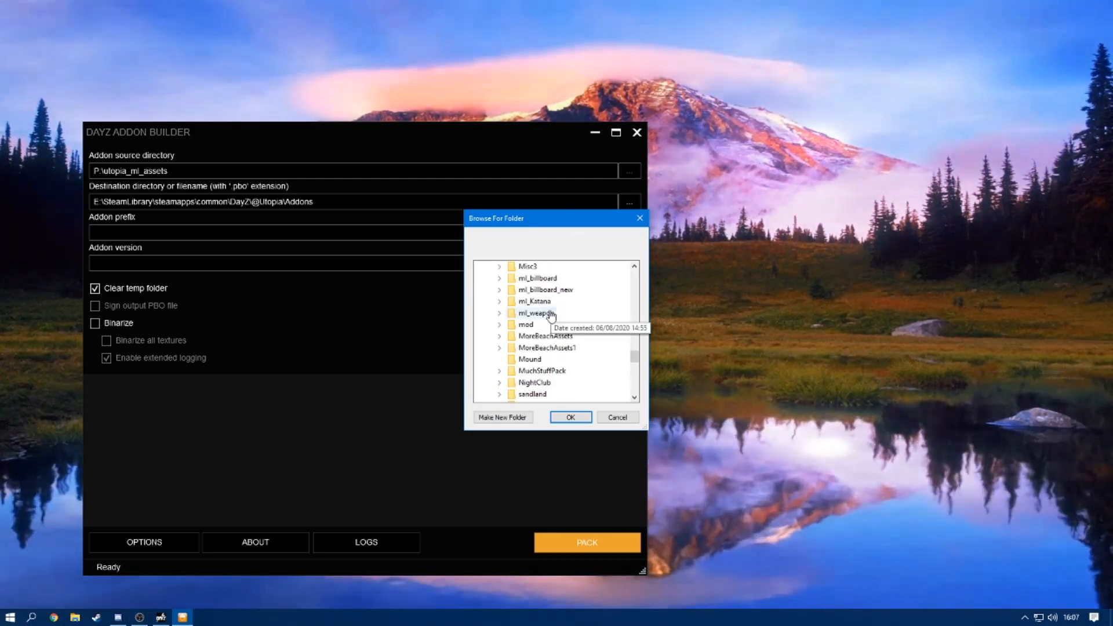
pyautogui.click(552, 315)
pyautogui.click(570, 417)
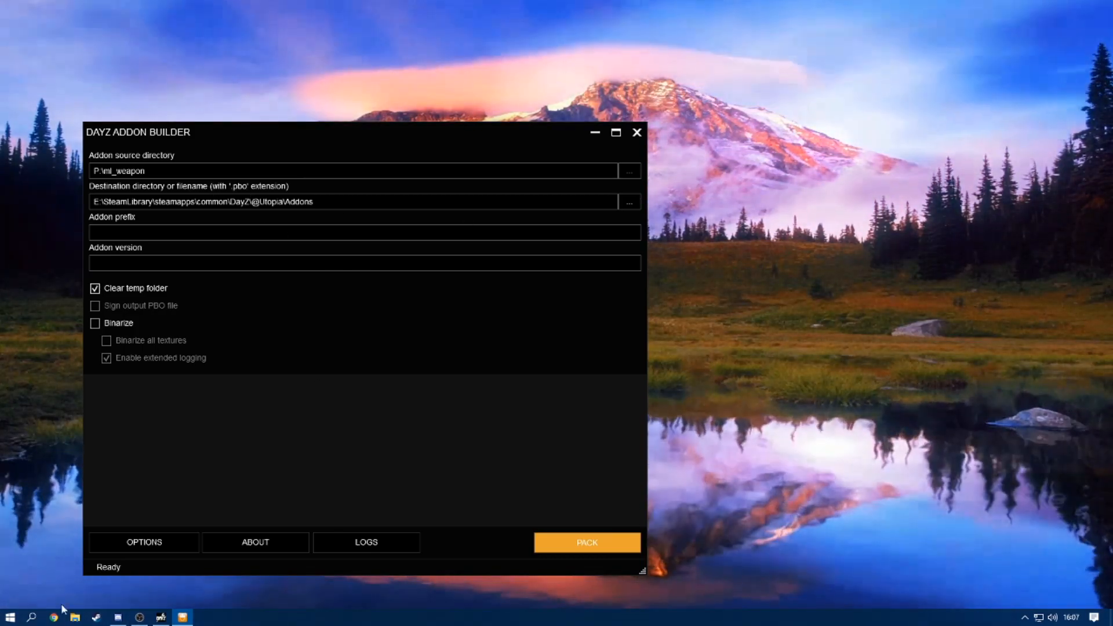
pyautogui.click(74, 617)
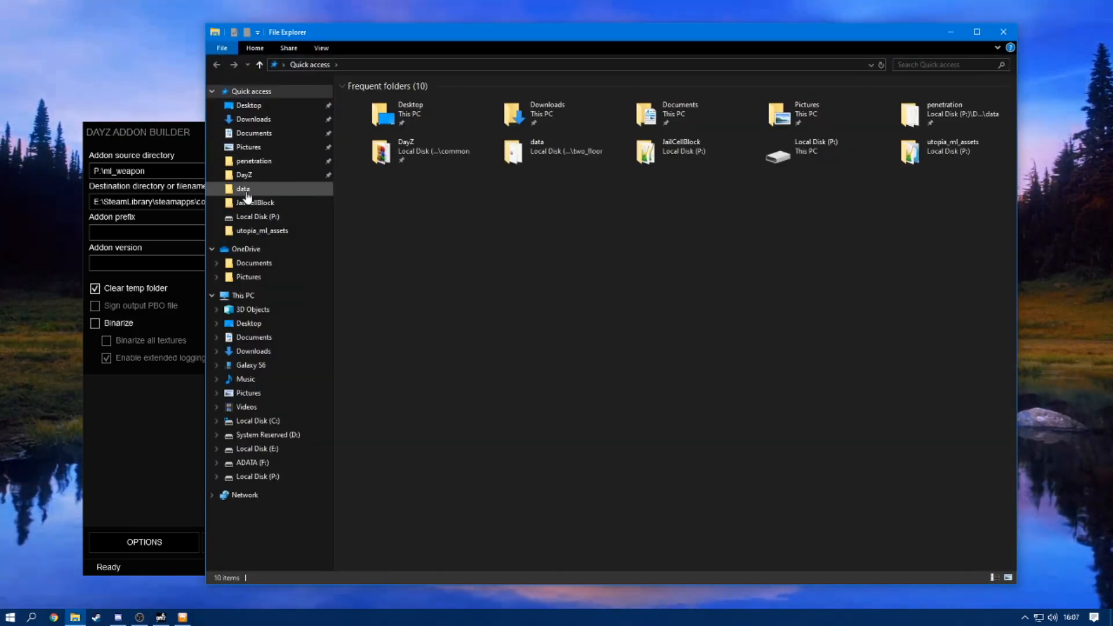
pyautogui.click(244, 175)
pyautogui.rightClick(865, 219)
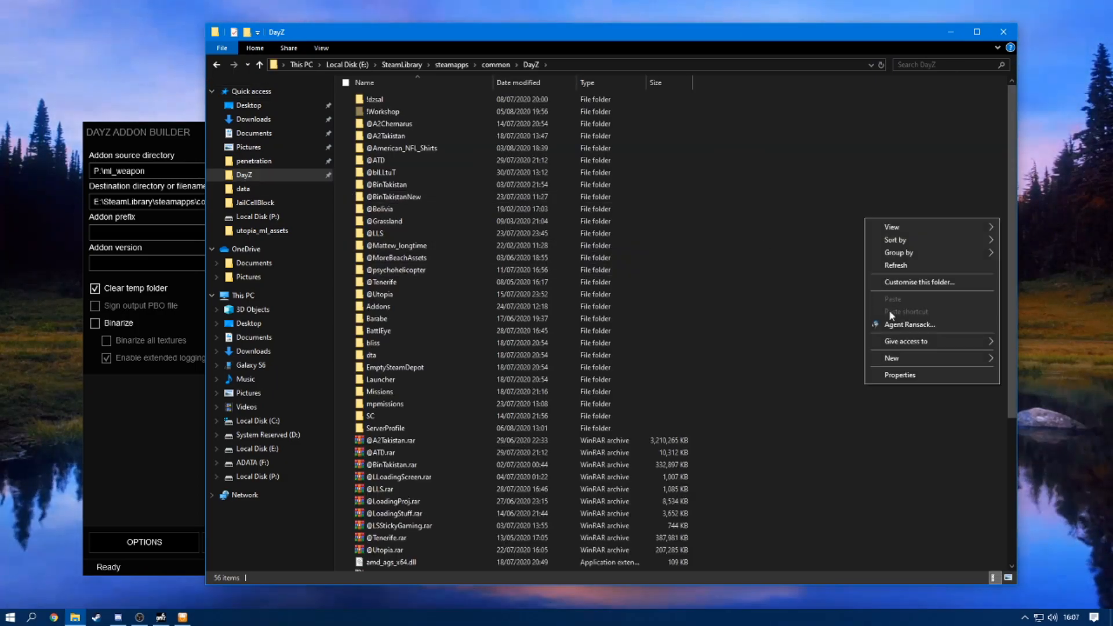
pyautogui.moveTo(892, 360)
pyautogui.click(826, 357)
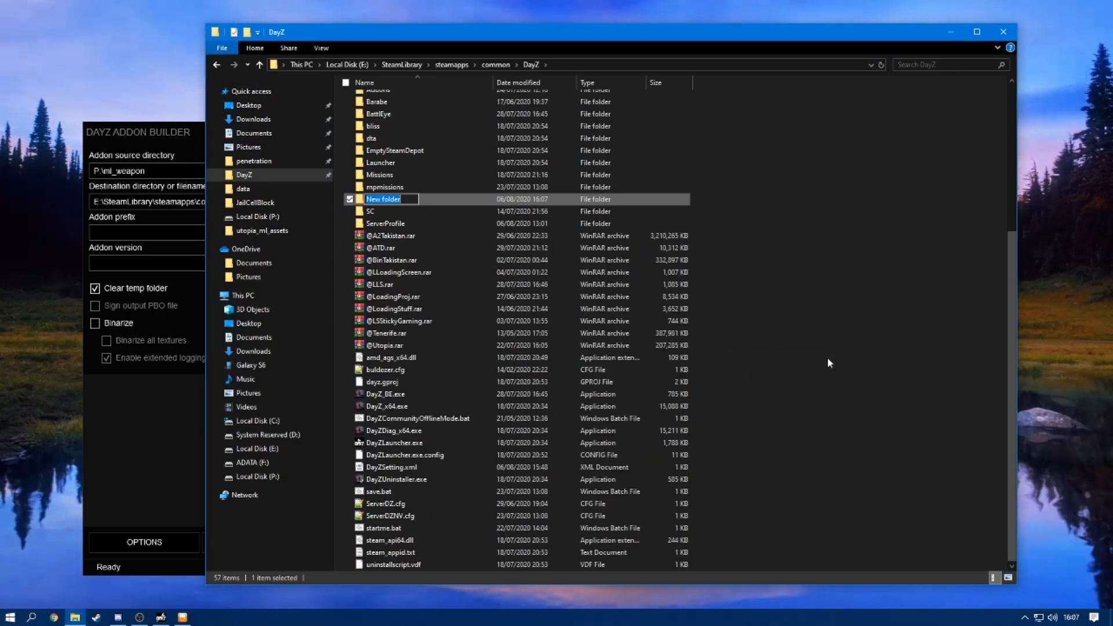
pyautogui.write('@')
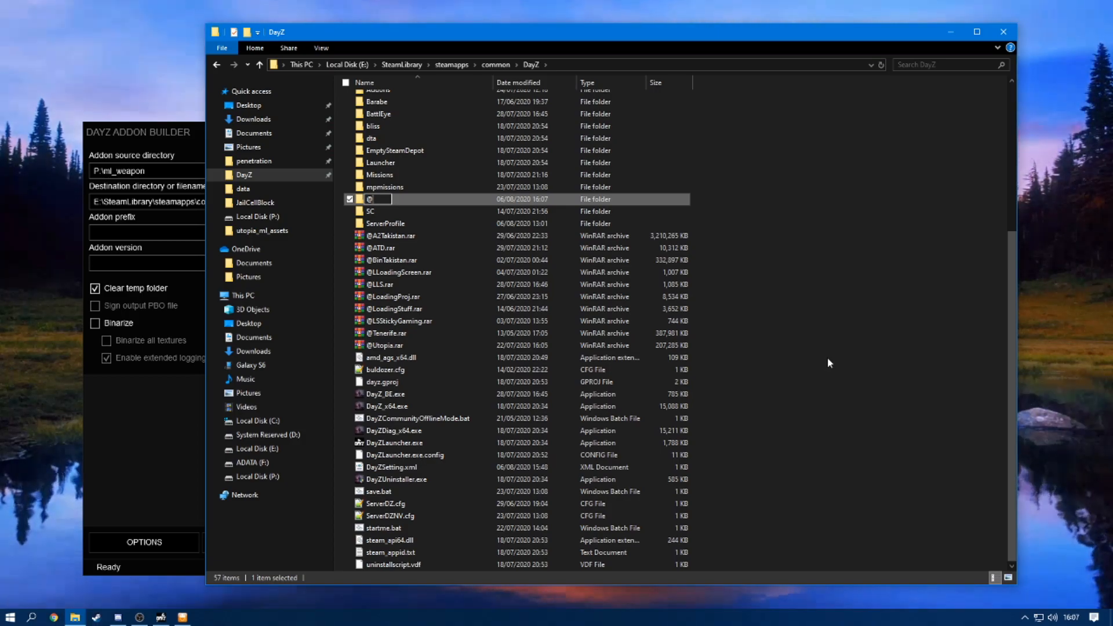
pyautogui.write('wea')
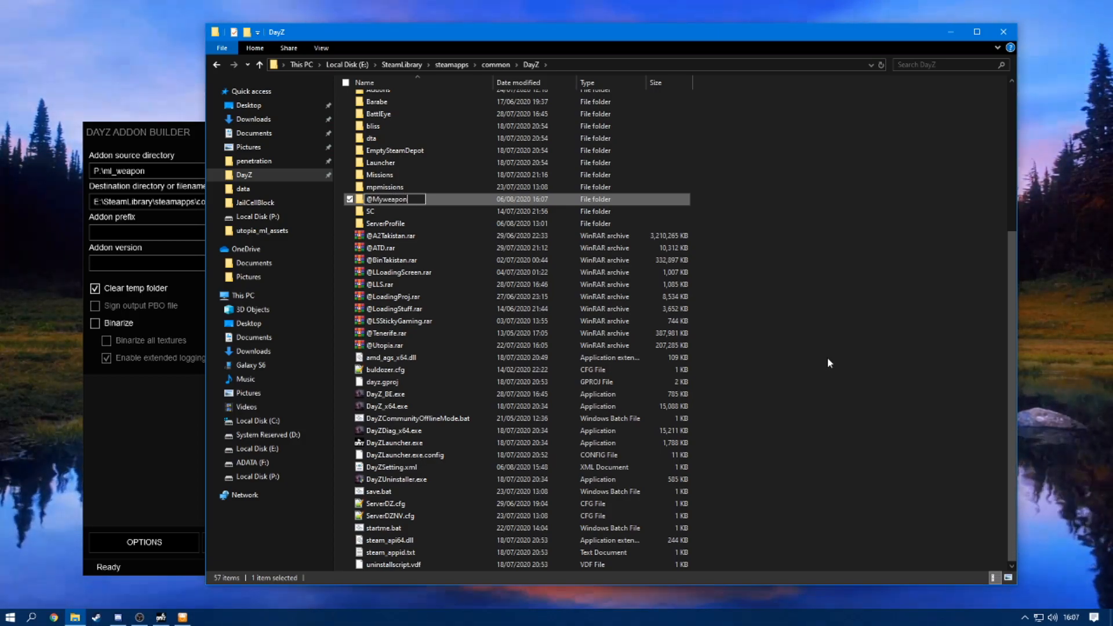
pyautogui.write('pon')
pyautogui.press('Return')
pyautogui.press('Return')
pyautogui.rightClick(525, 230)
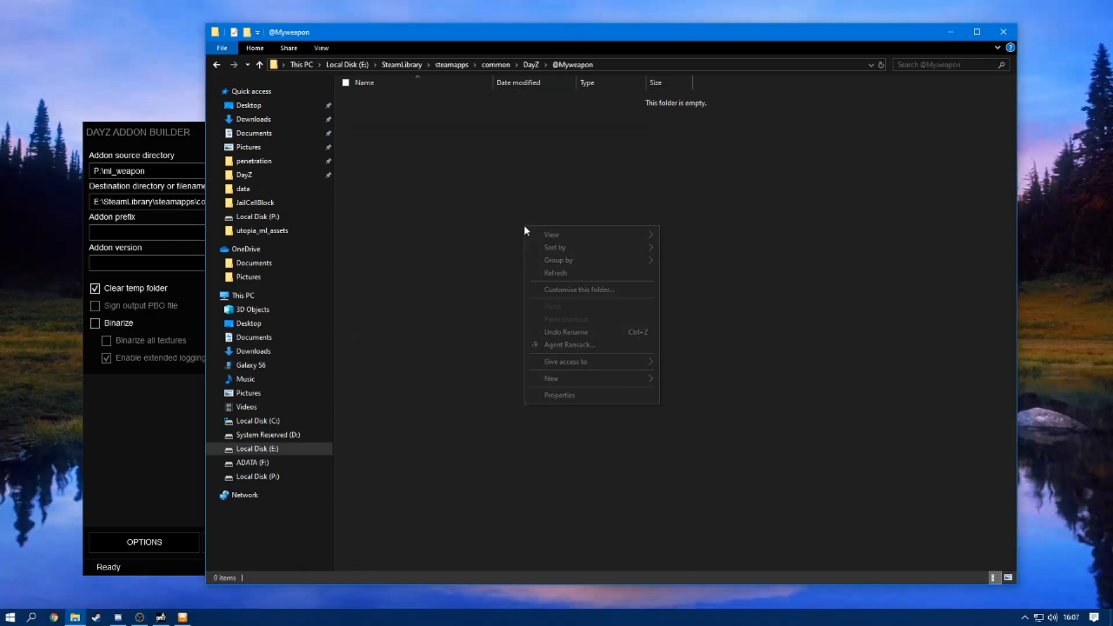
pyautogui.moveTo(570, 378)
pyautogui.click(679, 378)
pyautogui.write('A')
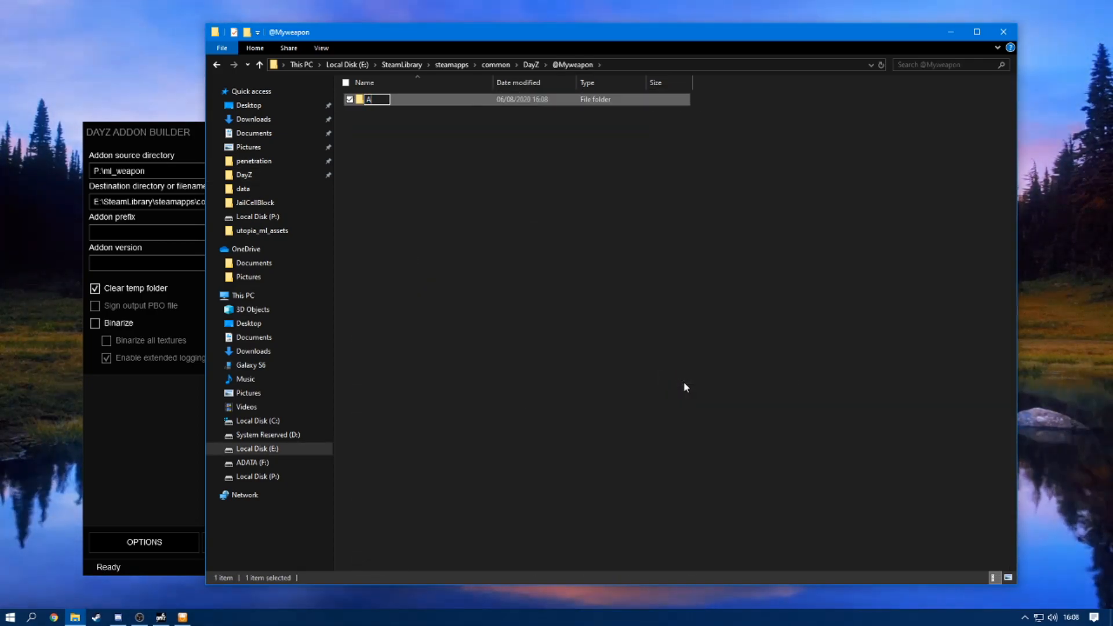
pyautogui.write('ddons')
pyautogui.press('Return')
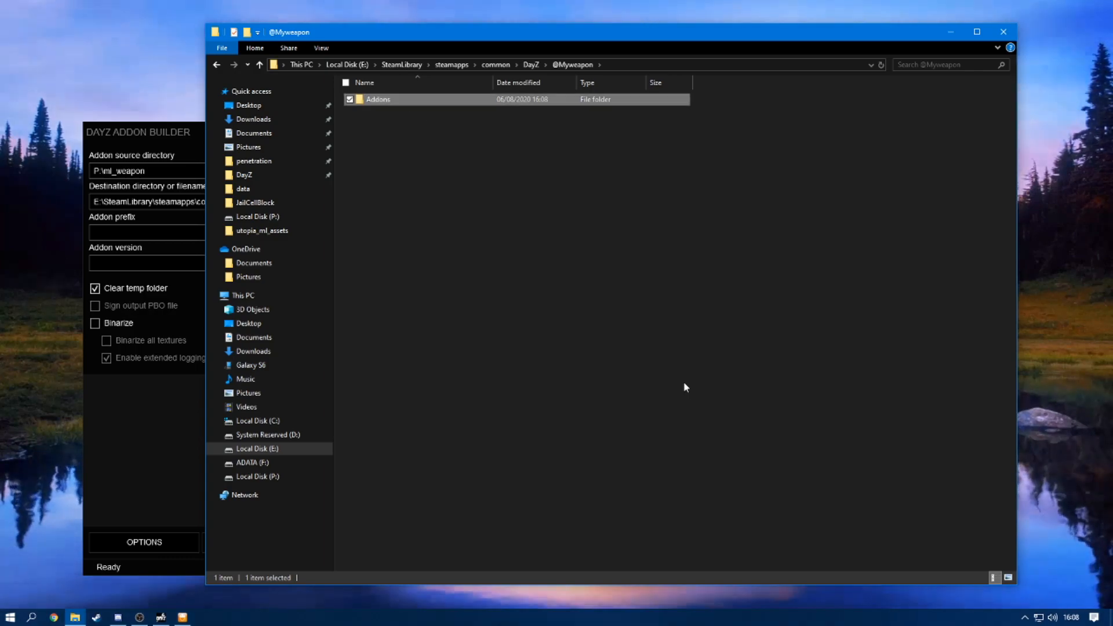
pyautogui.click(176, 128)
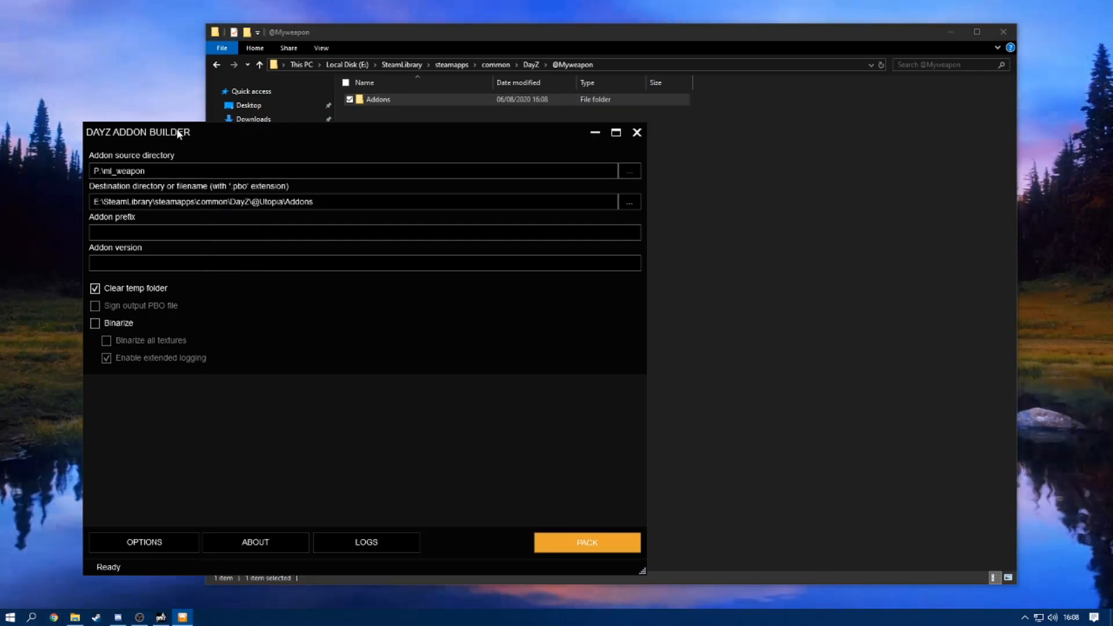
pyautogui.click(629, 202)
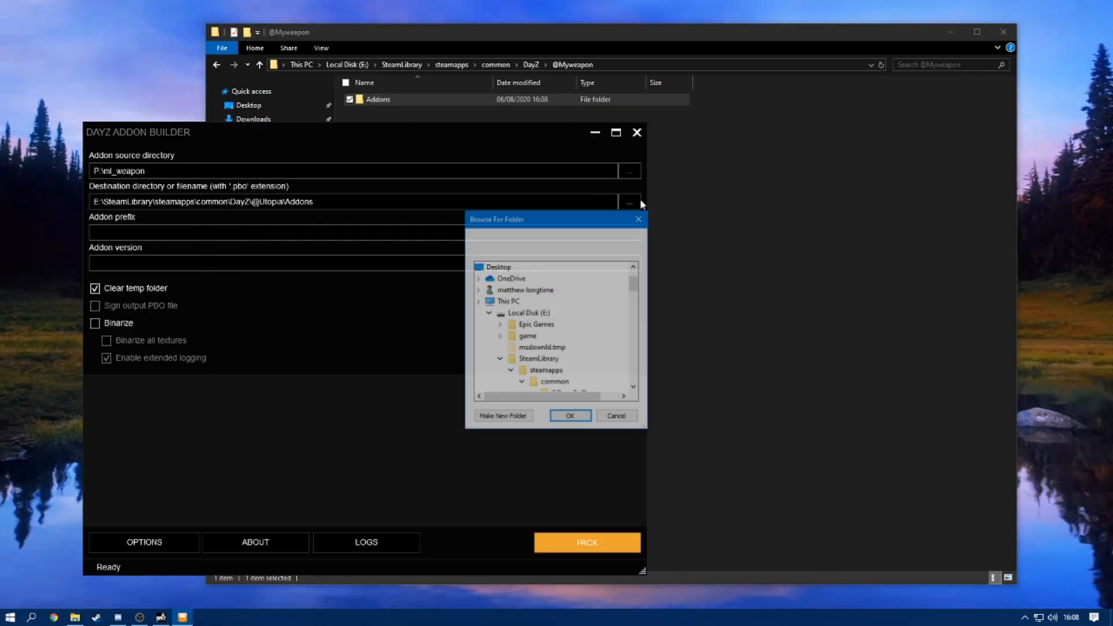
pyautogui.scroll(-3, 578, 329)
pyautogui.scroll(-4, 585, 321)
pyautogui.scroll(1, 588, 318)
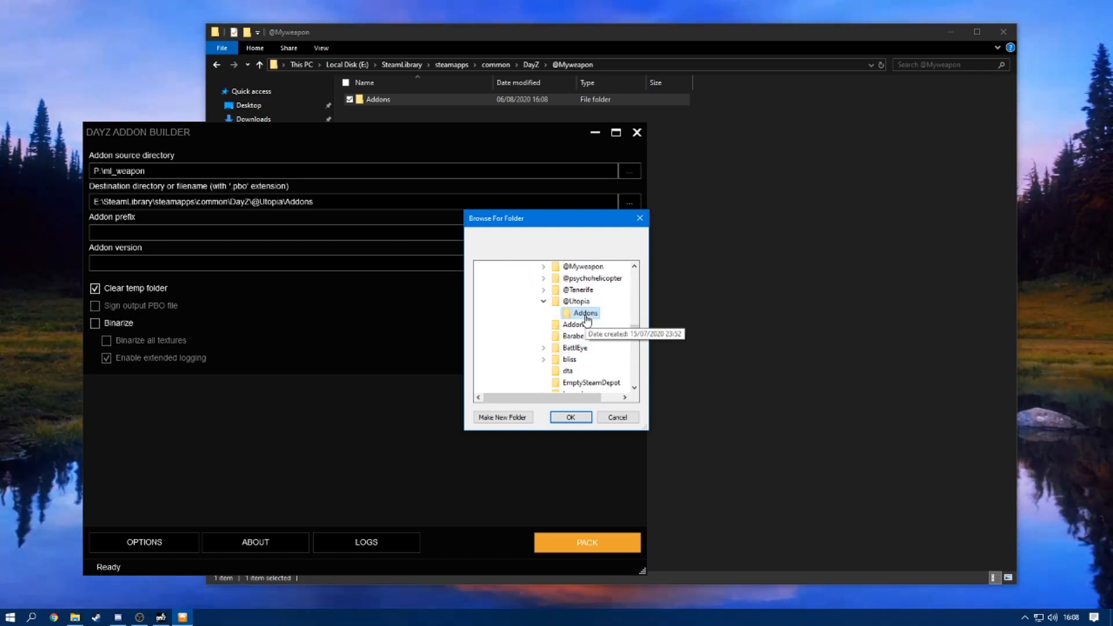
pyautogui.click(586, 267)
pyautogui.scroll(-1, 588, 325)
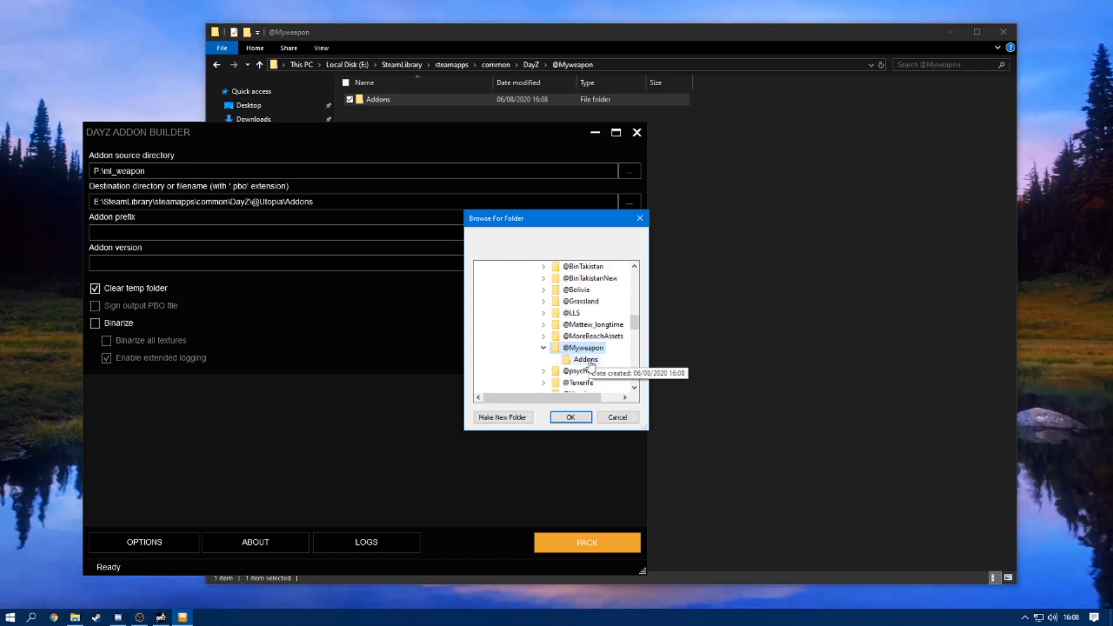
pyautogui.click(569, 417)
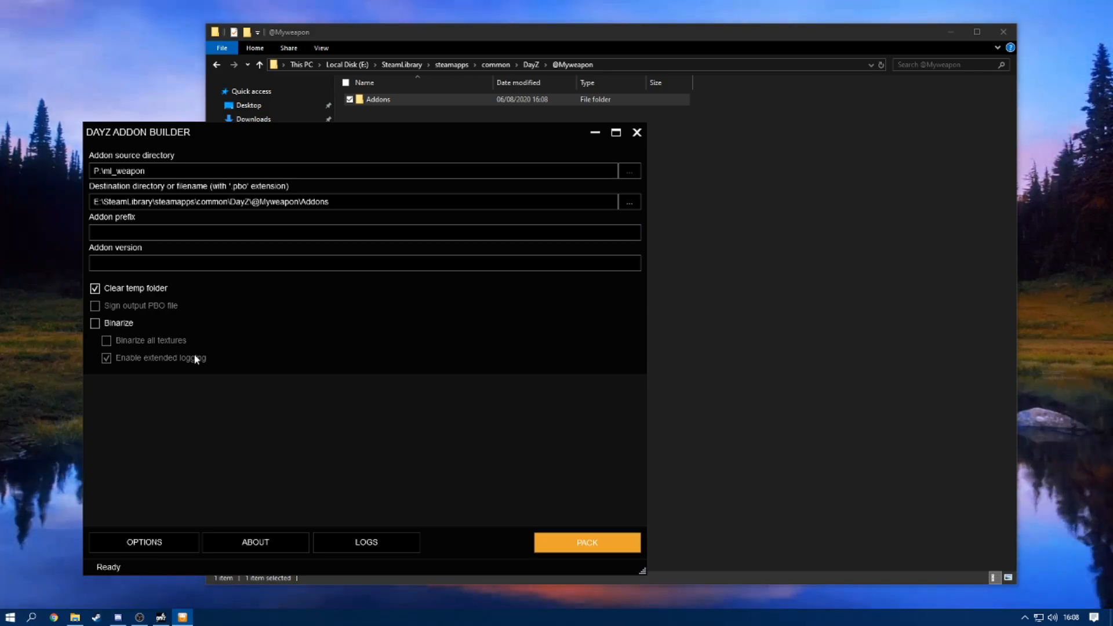
pyautogui.click(95, 323)
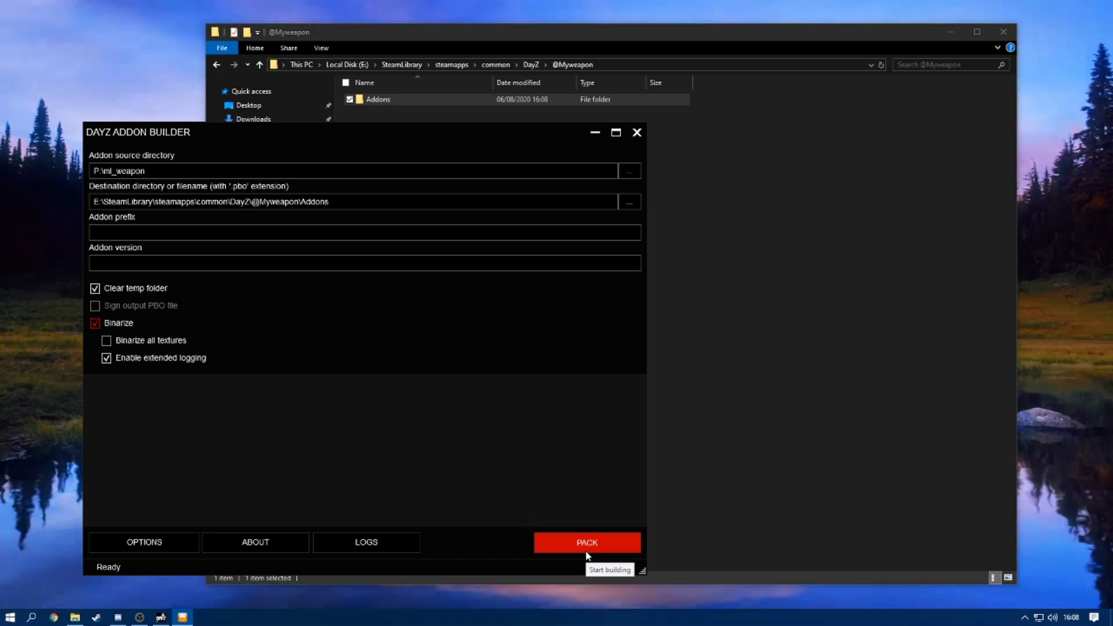
pyautogui.click(586, 550)
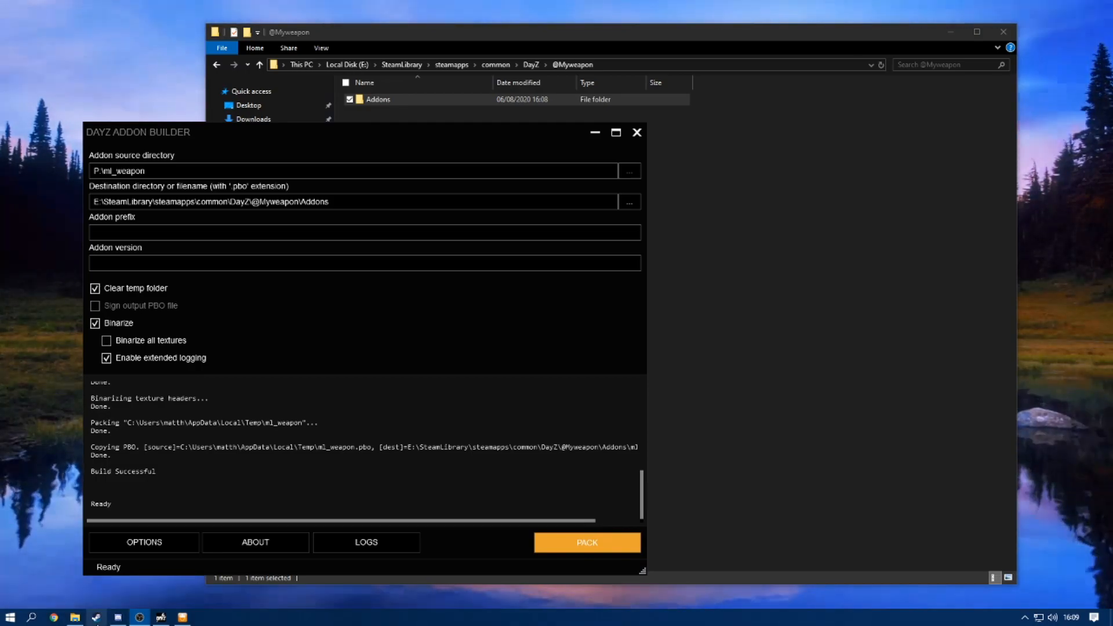
# - Switch to Steam, launch DayZ from the library with the Play DayZ option, and close the Steam window
pyautogui.click(96, 618)
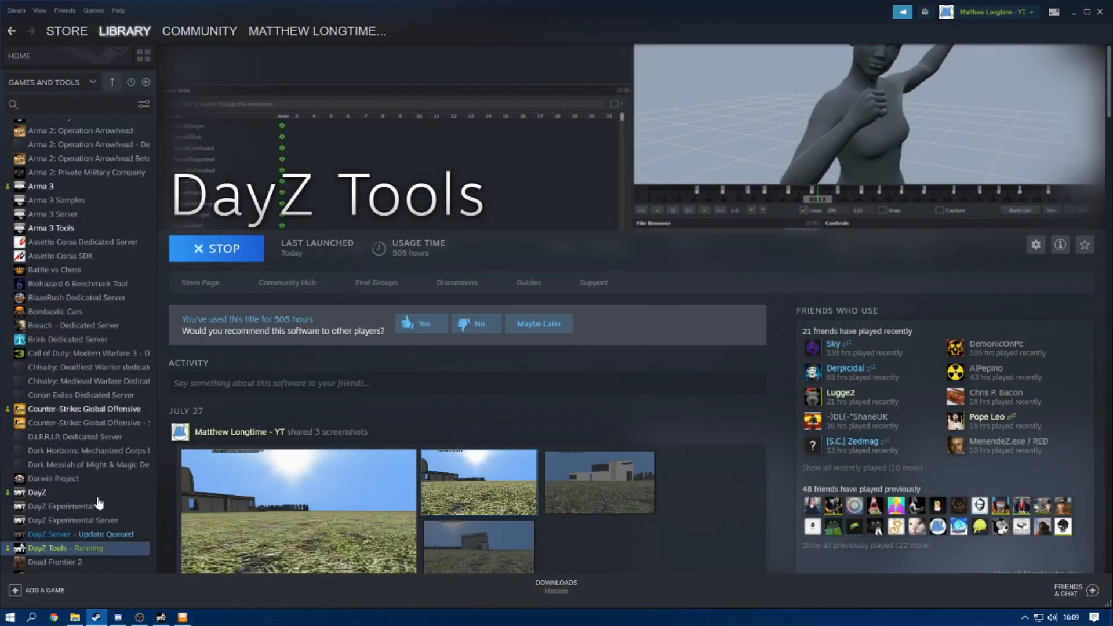
pyautogui.click(64, 493)
pyautogui.click(217, 248)
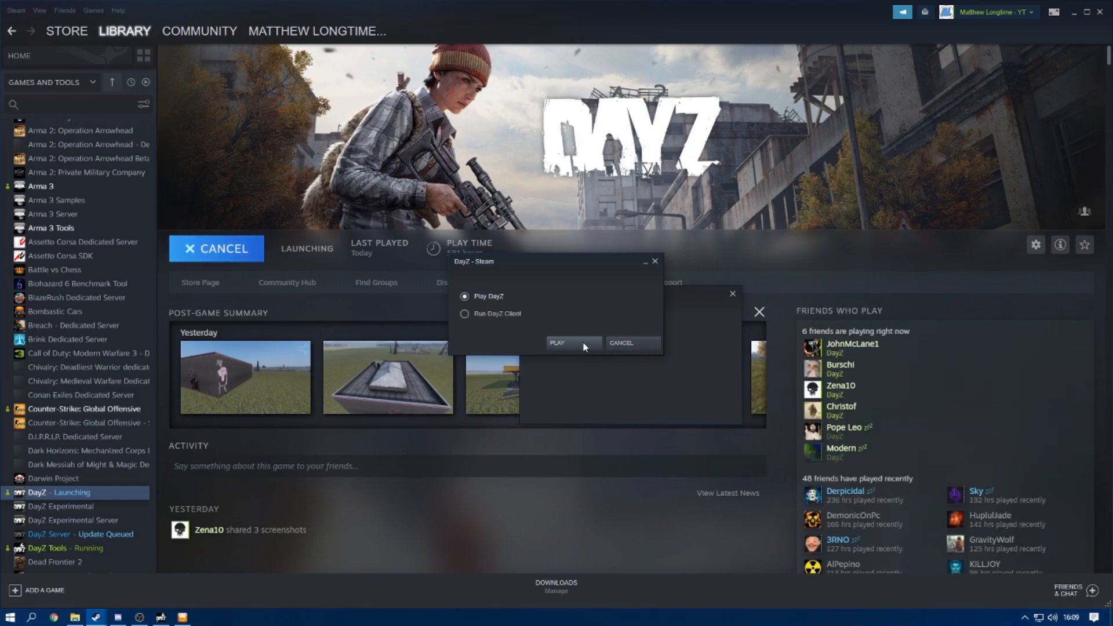
pyautogui.click(572, 343)
pyautogui.scroll(-2, 583, 348)
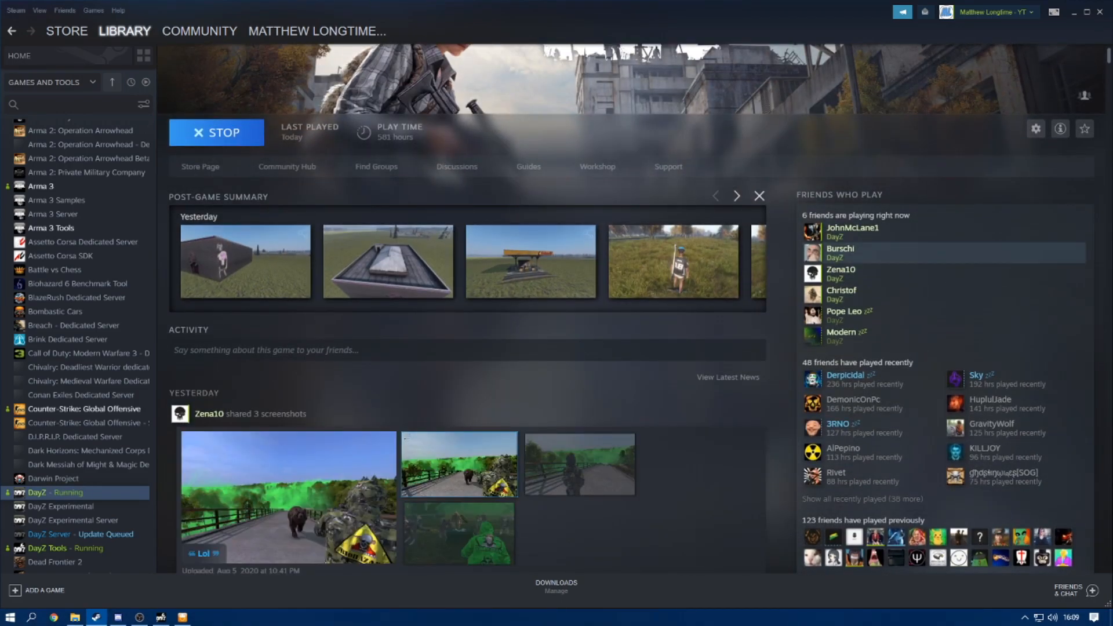
pyautogui.click(1101, 14)
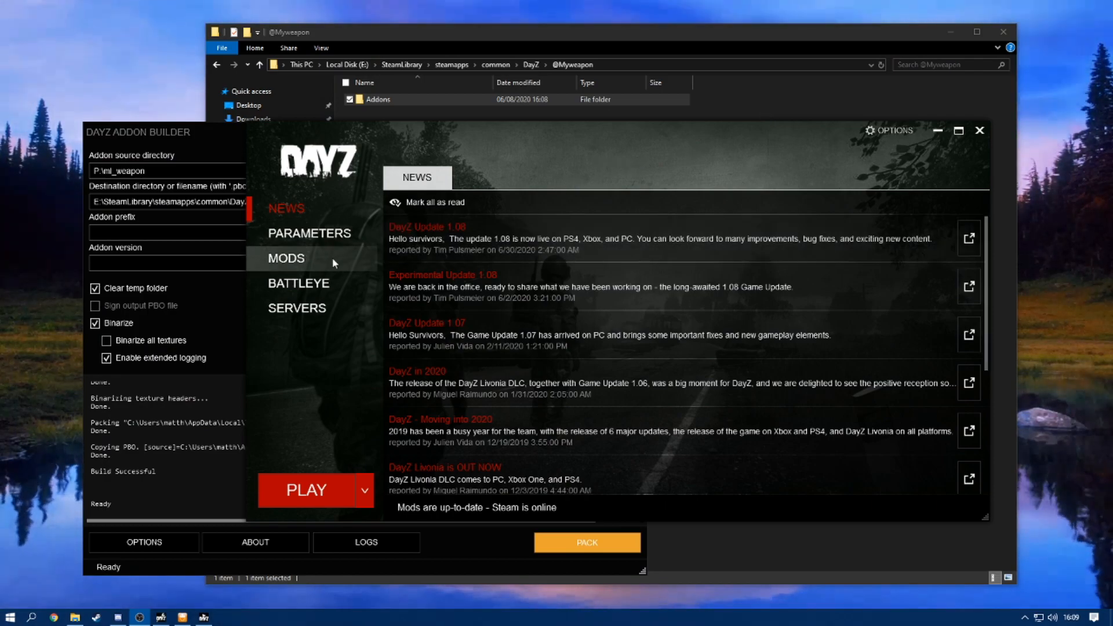
pyautogui.click(339, 232)
pyautogui.moveTo(606, 269); pyautogui.dragTo(744, 281)
pyautogui.click(262, 261)
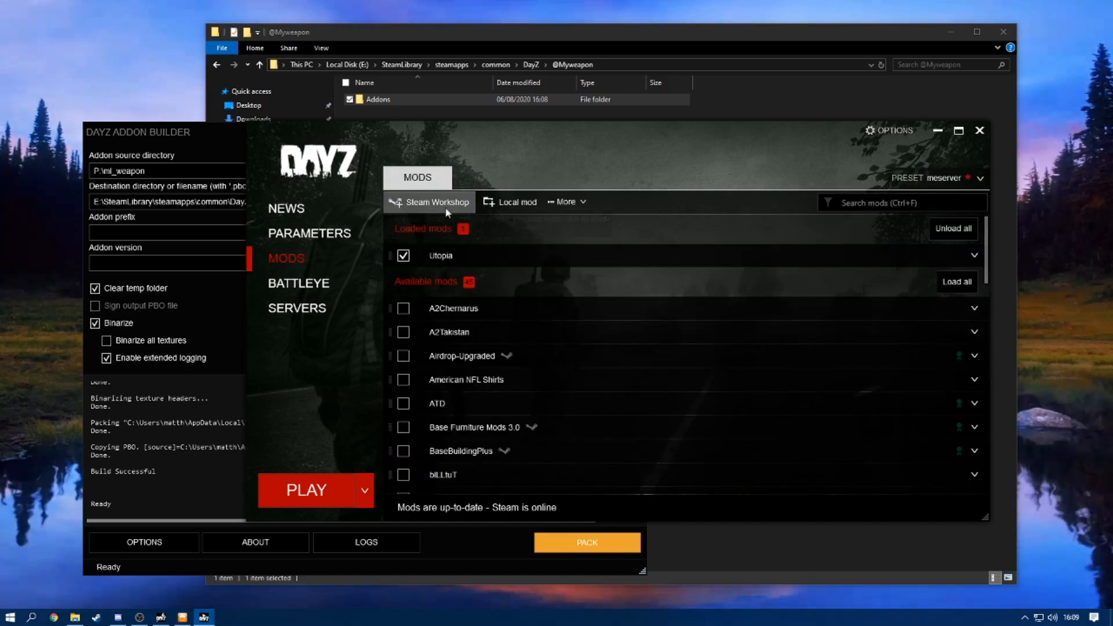
pyautogui.click(509, 203)
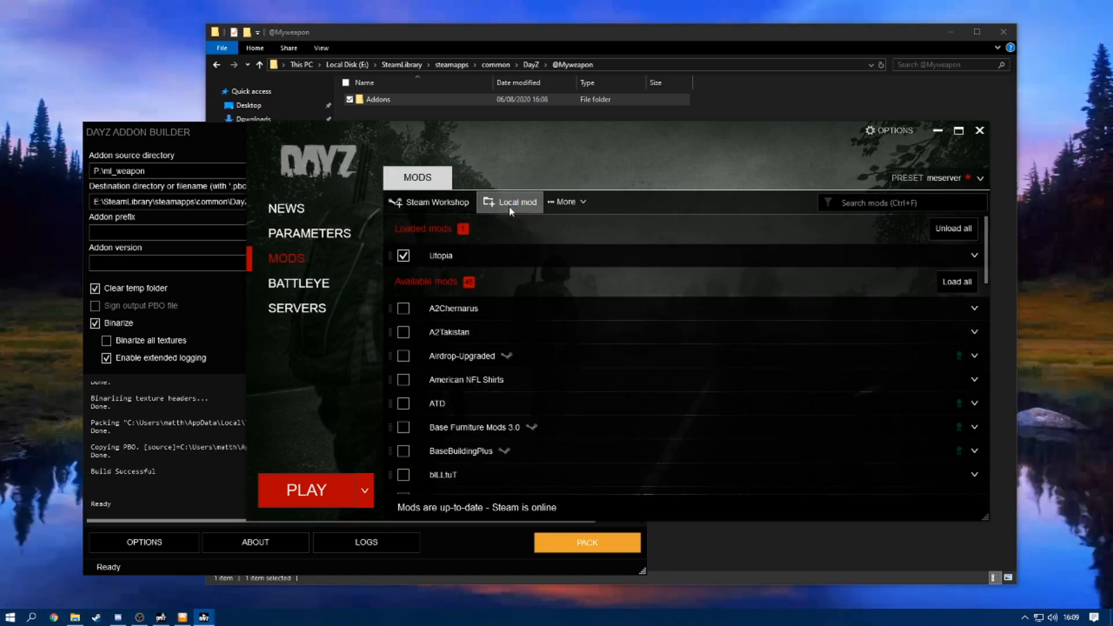
pyautogui.click(484, 150)
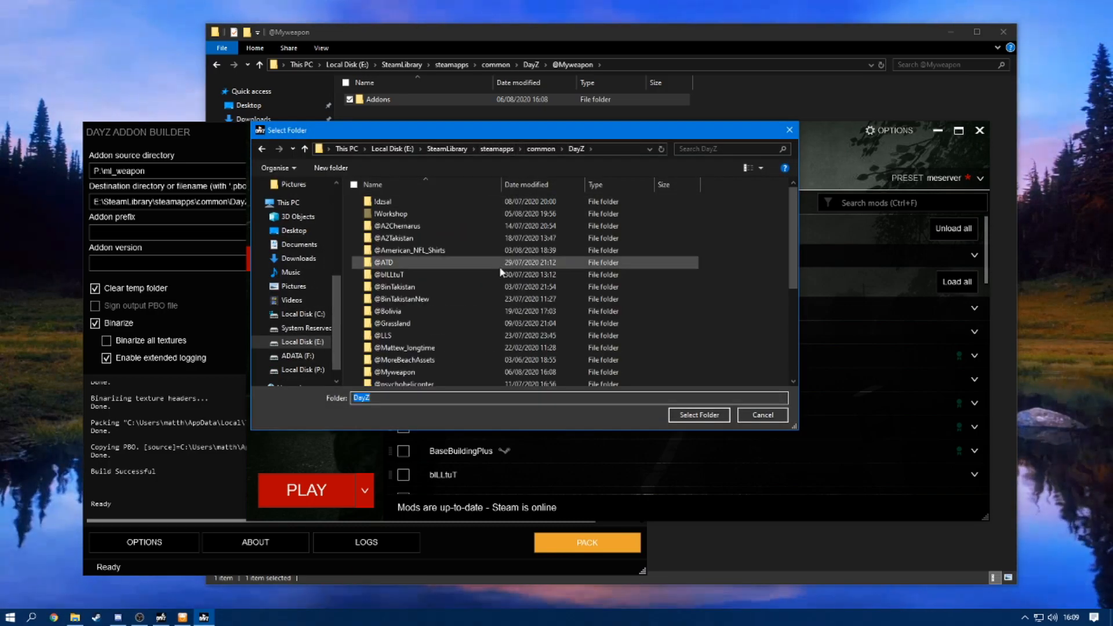
pyautogui.click(410, 372)
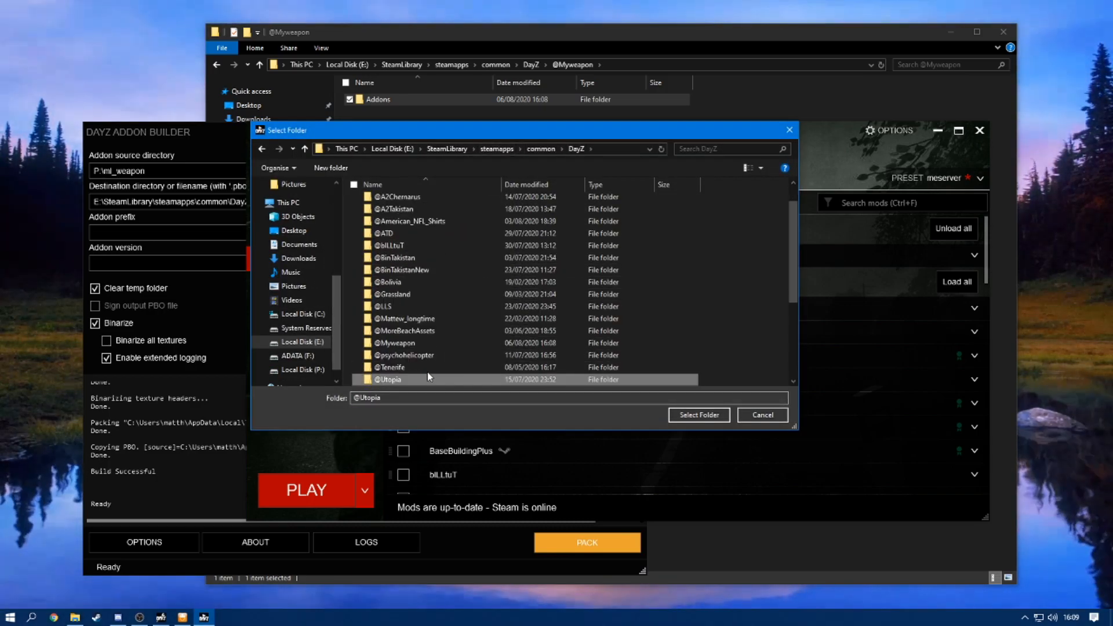
pyautogui.scroll(-1, 411, 360)
pyautogui.click(698, 415)
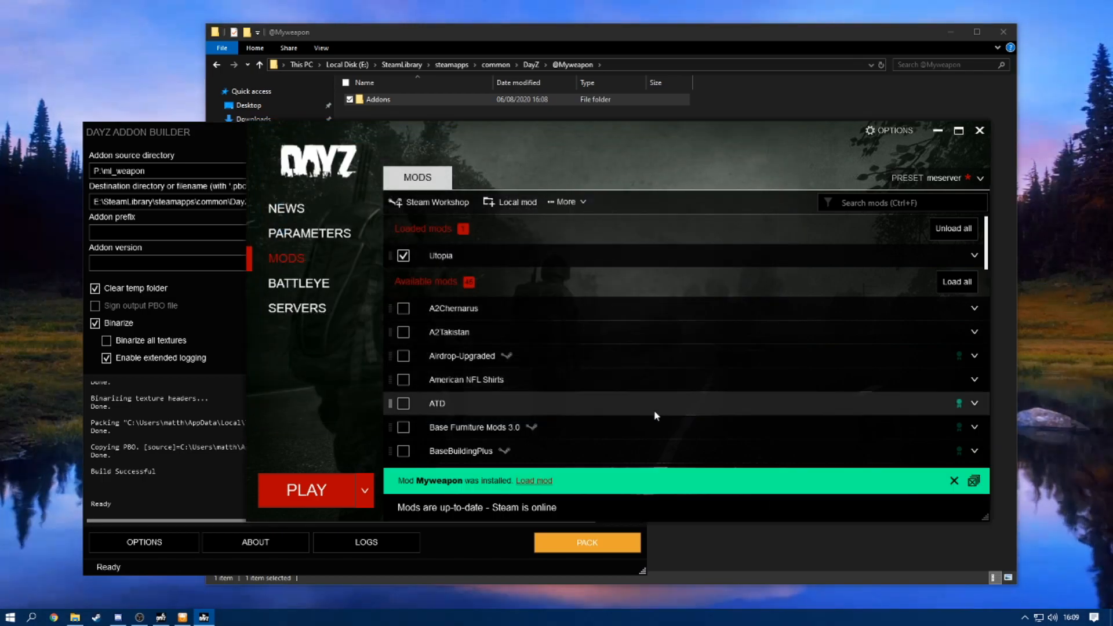
# - Unload the Utopia mod and start the game with only Myweapon loaded
pyautogui.click(403, 255)
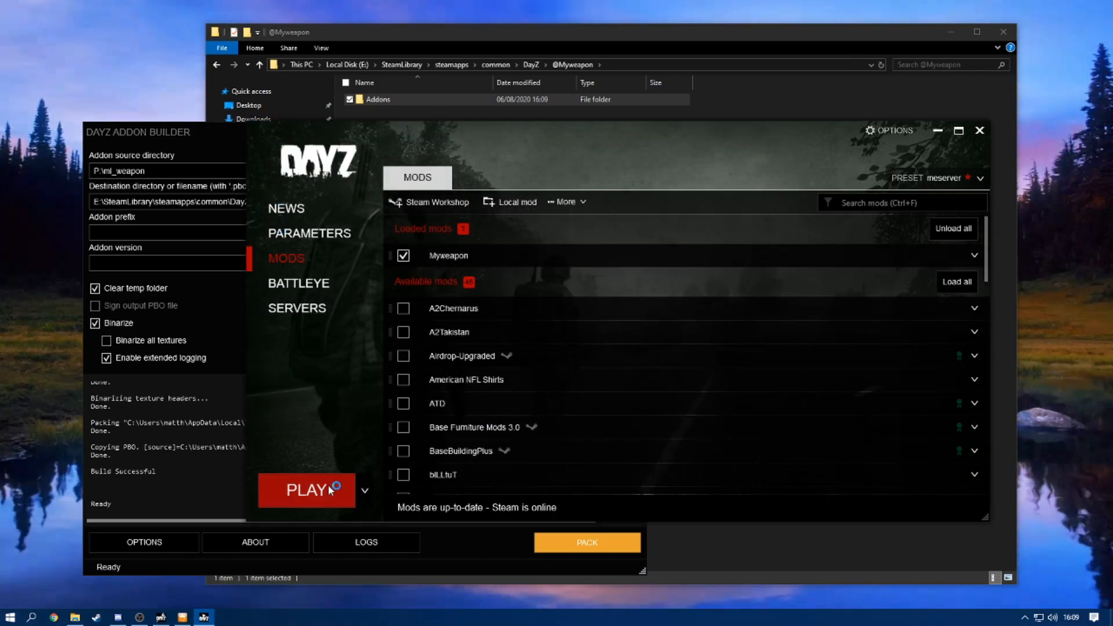
pyautogui.click(310, 490)
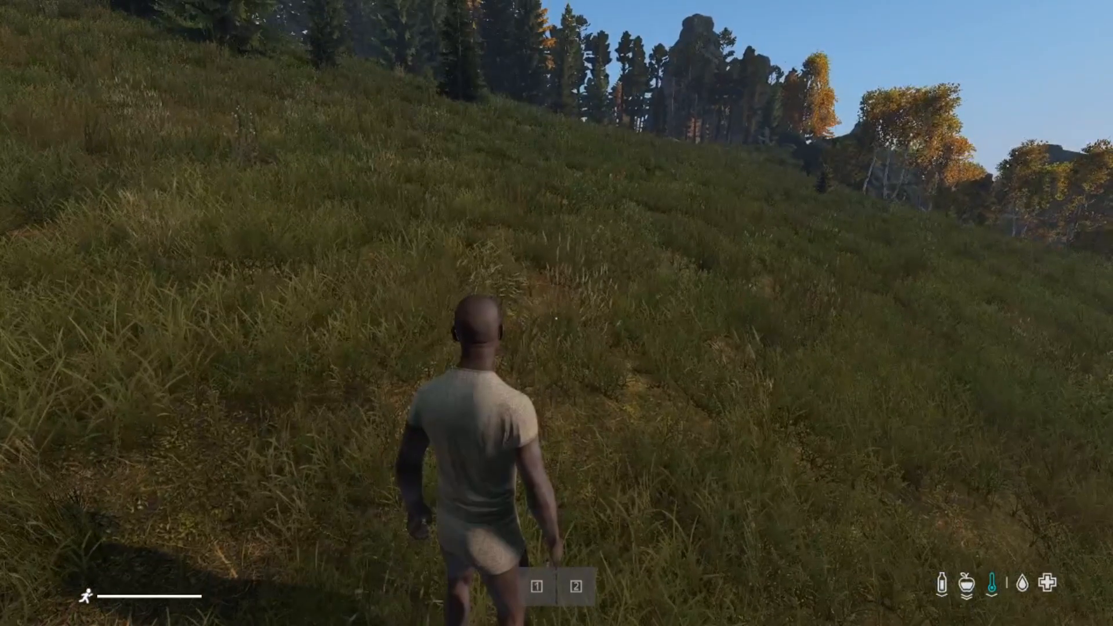
pyautogui.press('w')
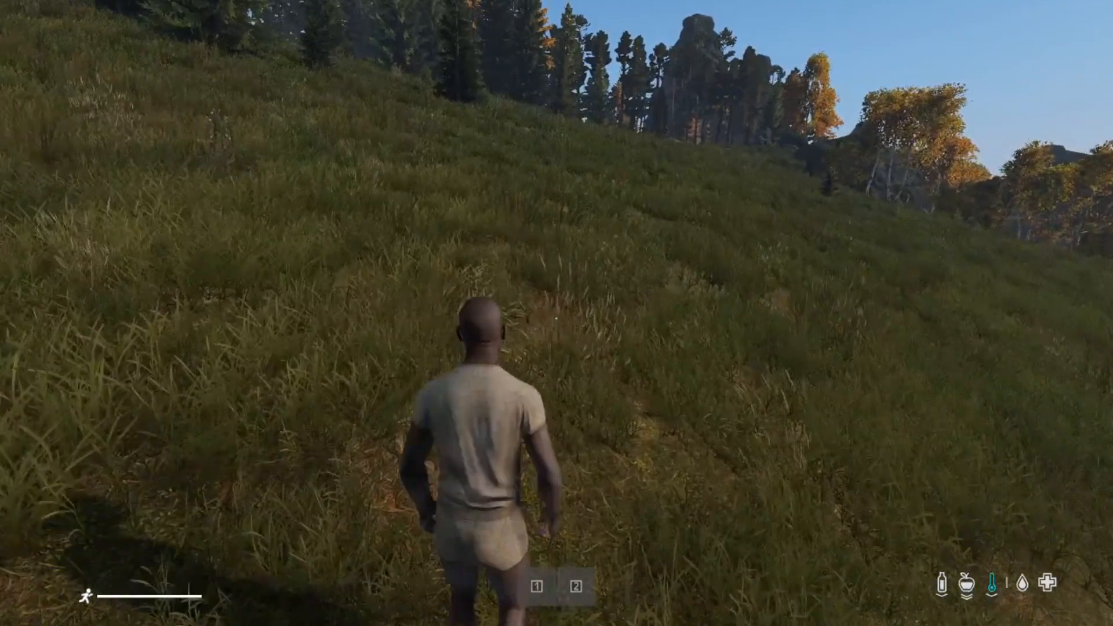
# - Search the in-game object spawner for "ml", select ml_weapon, and zoom and rotate its preview to inspect the knife
pyautogui.press('y')
pyautogui.click(1090, 44)
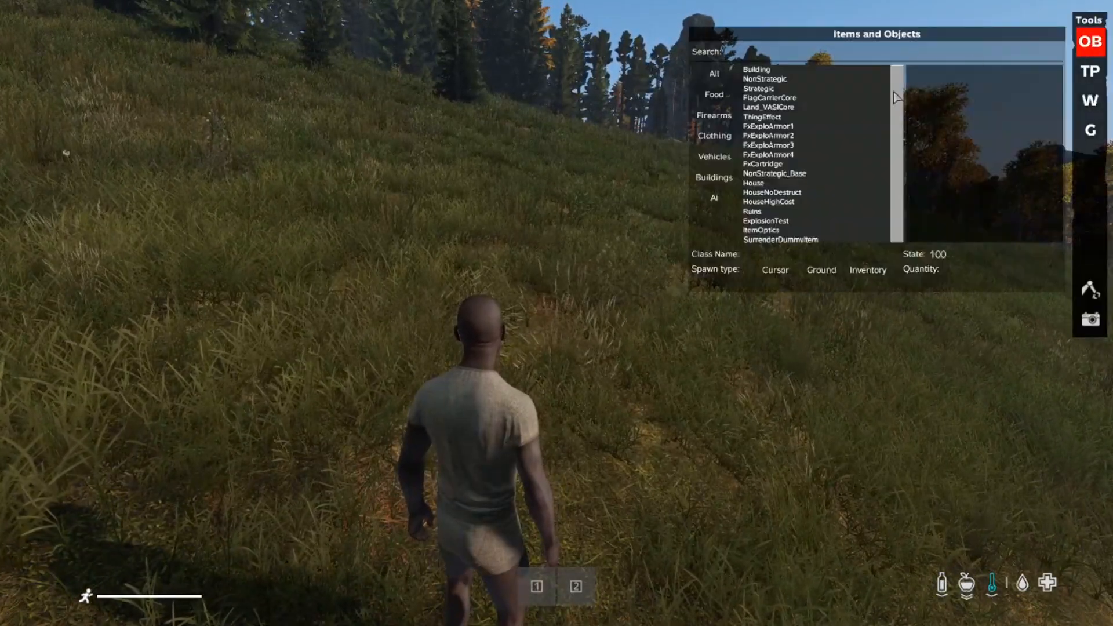
pyautogui.write('ml')
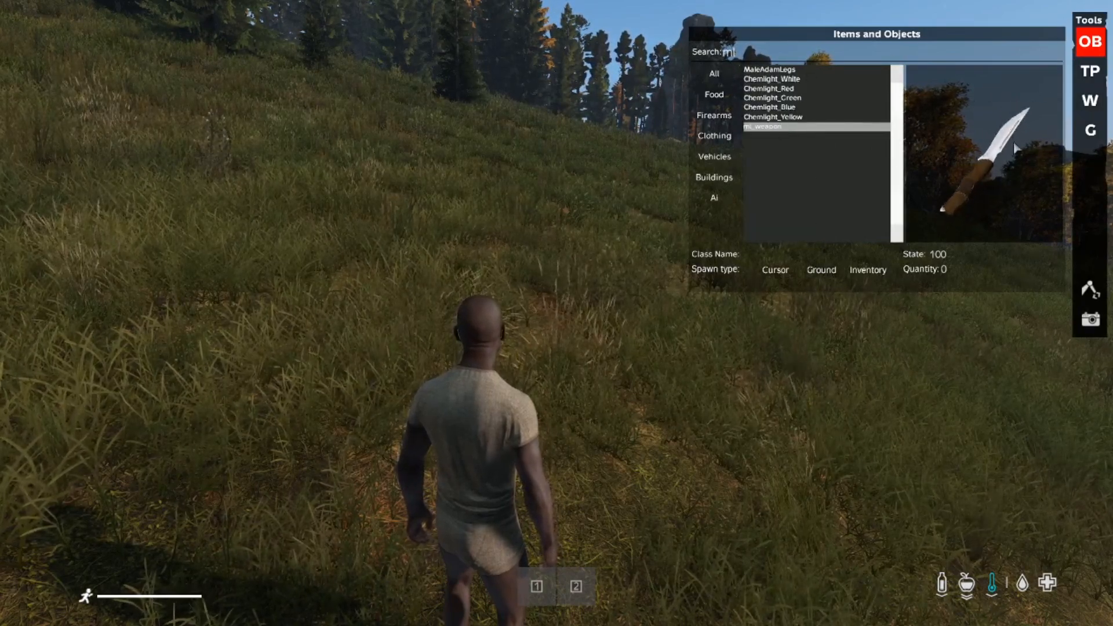
pyautogui.moveTo(968, 151); pyautogui.dragTo(1019, 178)
pyautogui.scroll(5, 1011, 139)
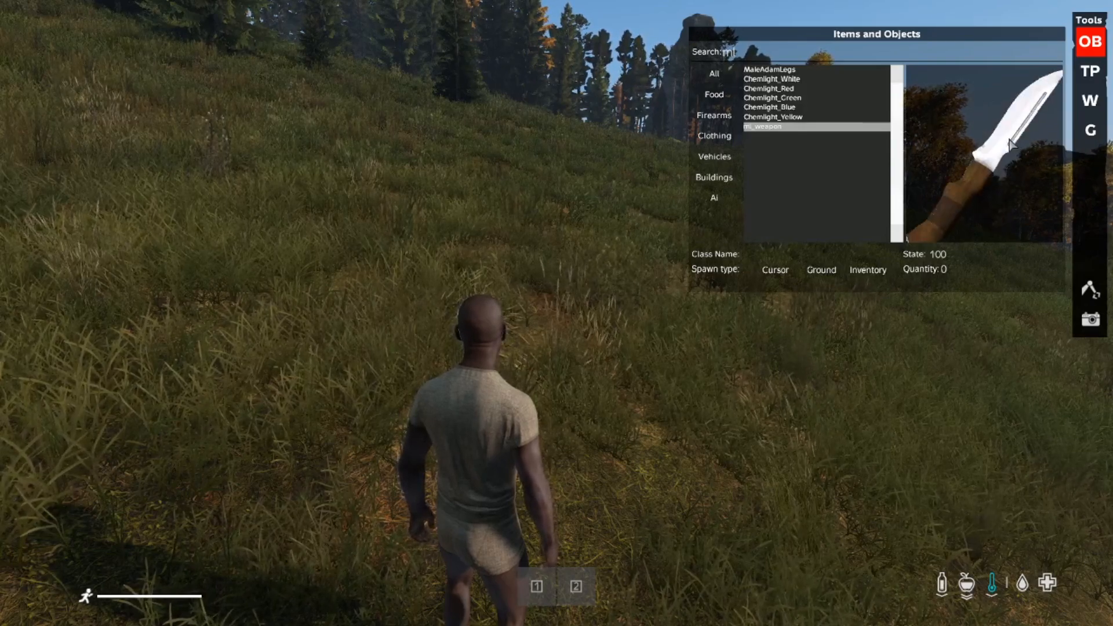
pyautogui.moveTo(1007, 140); pyautogui.dragTo(861, 311)
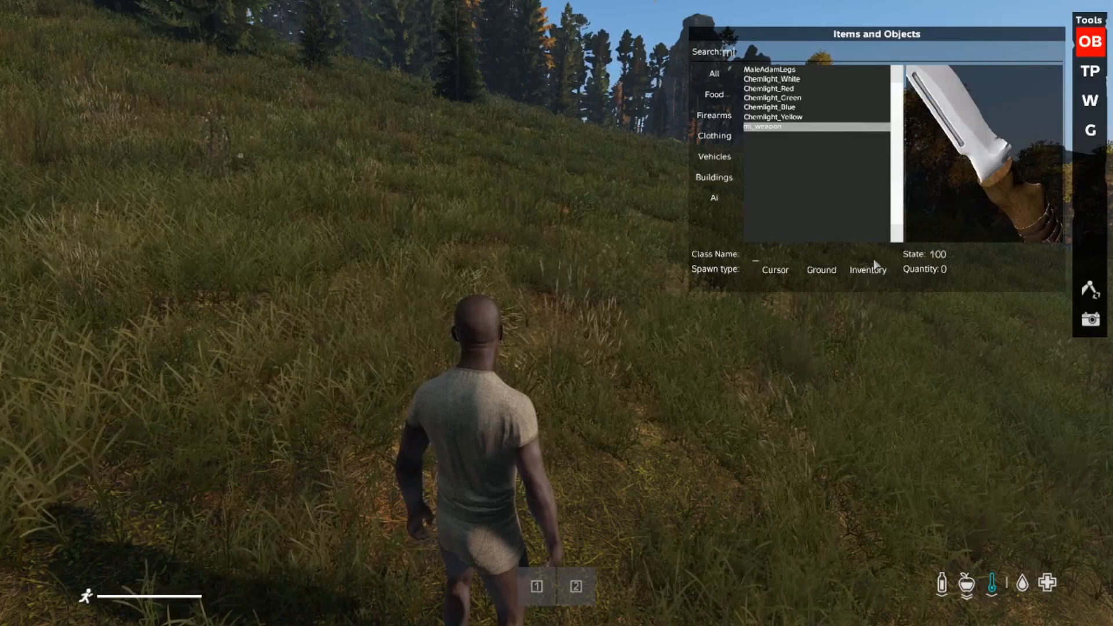
# - Spawn ml_weapon into the character's inventory and check the item held in the hands
pyautogui.press('Escape')
pyautogui.press('Tab')
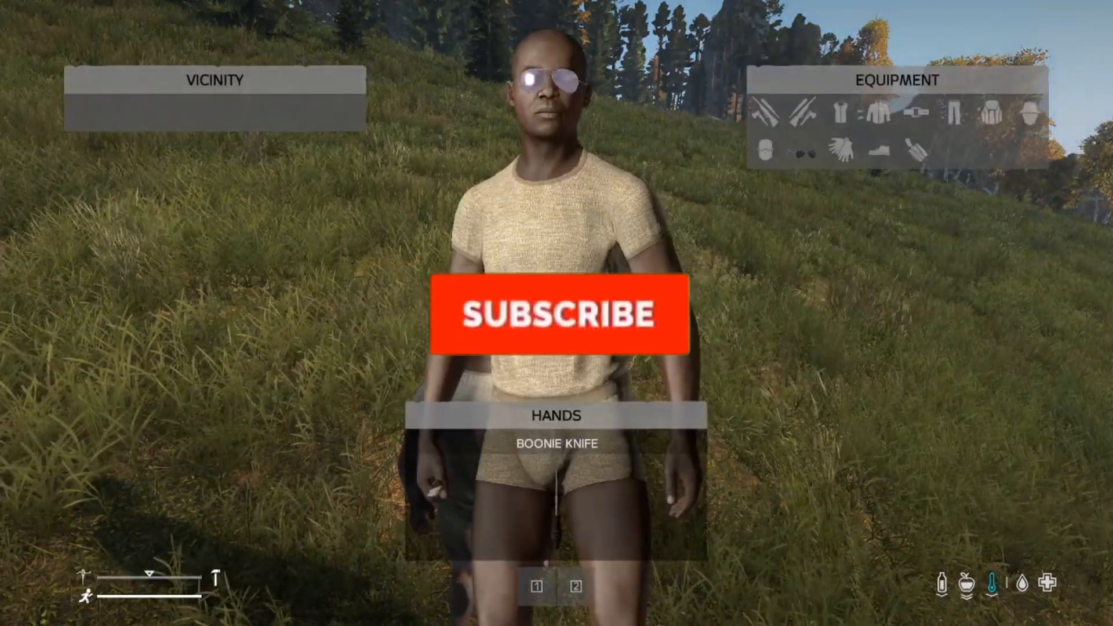
pyautogui.press('Tab')
pyautogui.press('space')
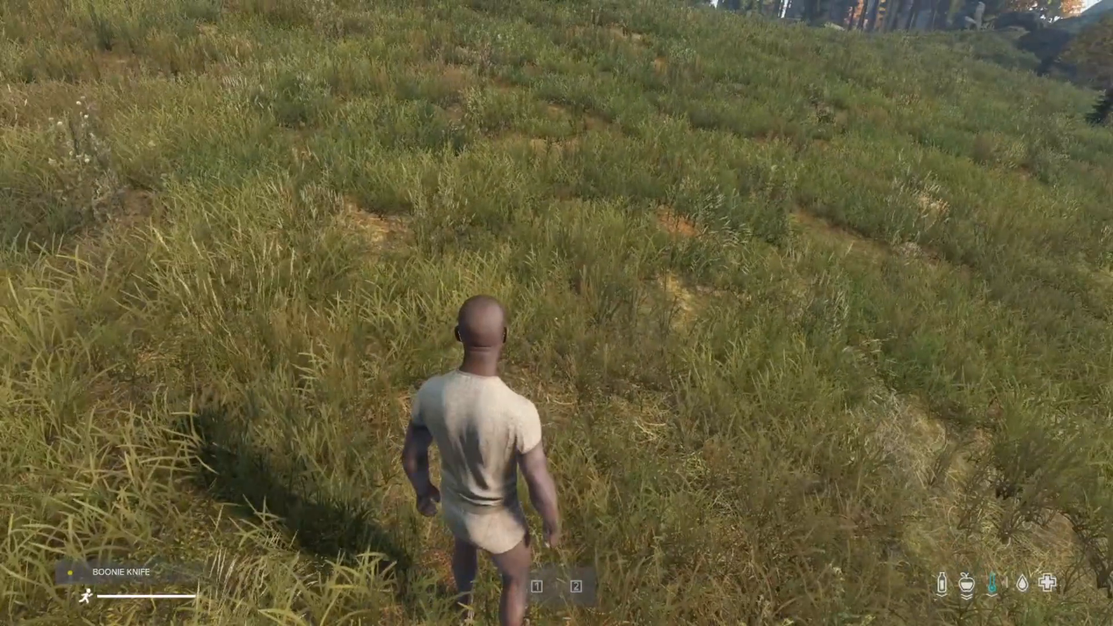
# - Spawn an infected on the ground near the character from the Ai objects
pyautogui.press('y')
pyautogui.click(1095, 42)
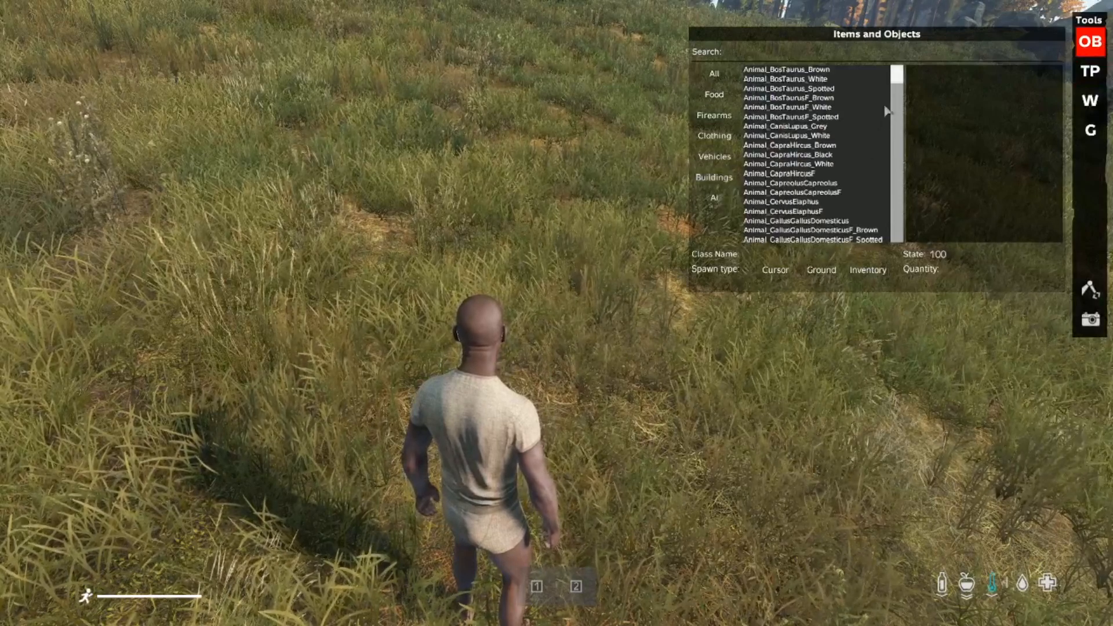
pyautogui.click(829, 273)
pyautogui.press('y')
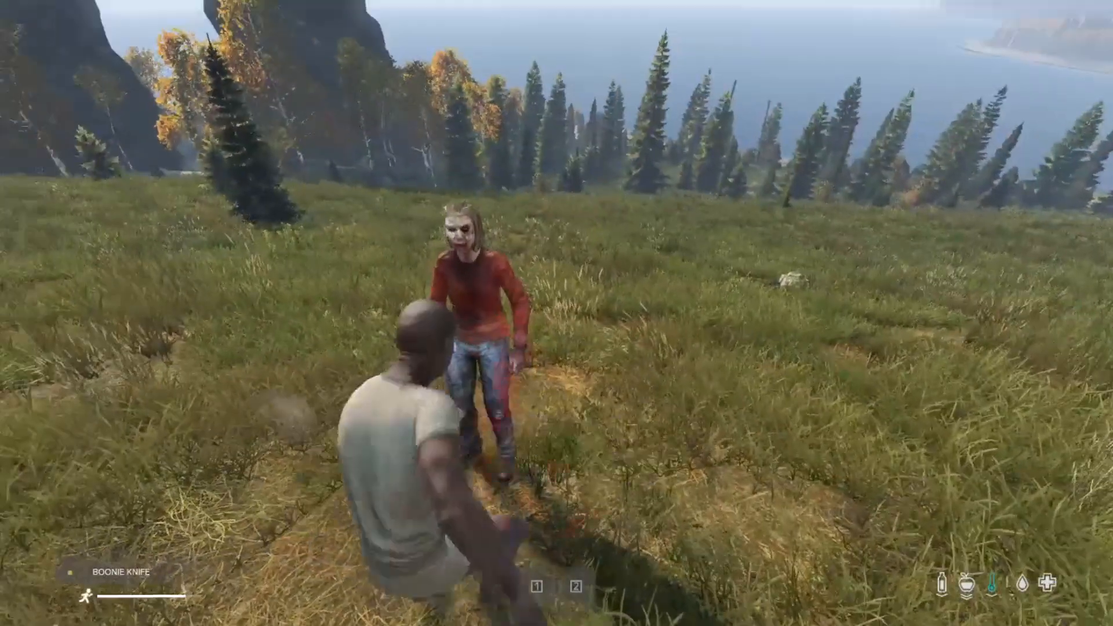
# - Attack the infected with the Boonie Knife to test the weapon in combat
pyautogui.click(556, 312)
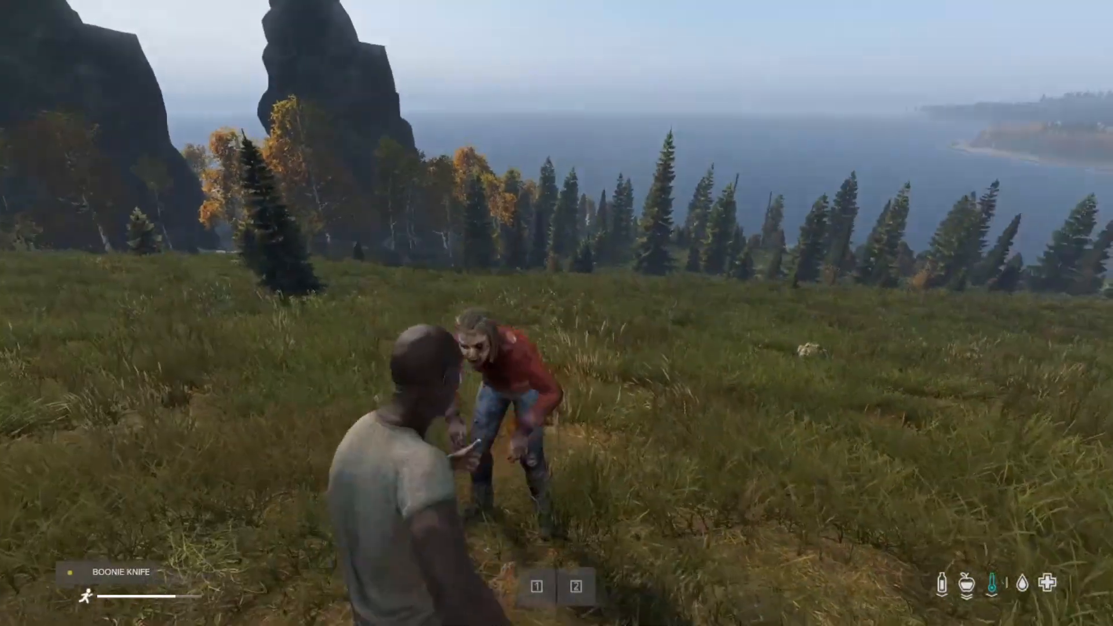
pyautogui.click(556, 313)
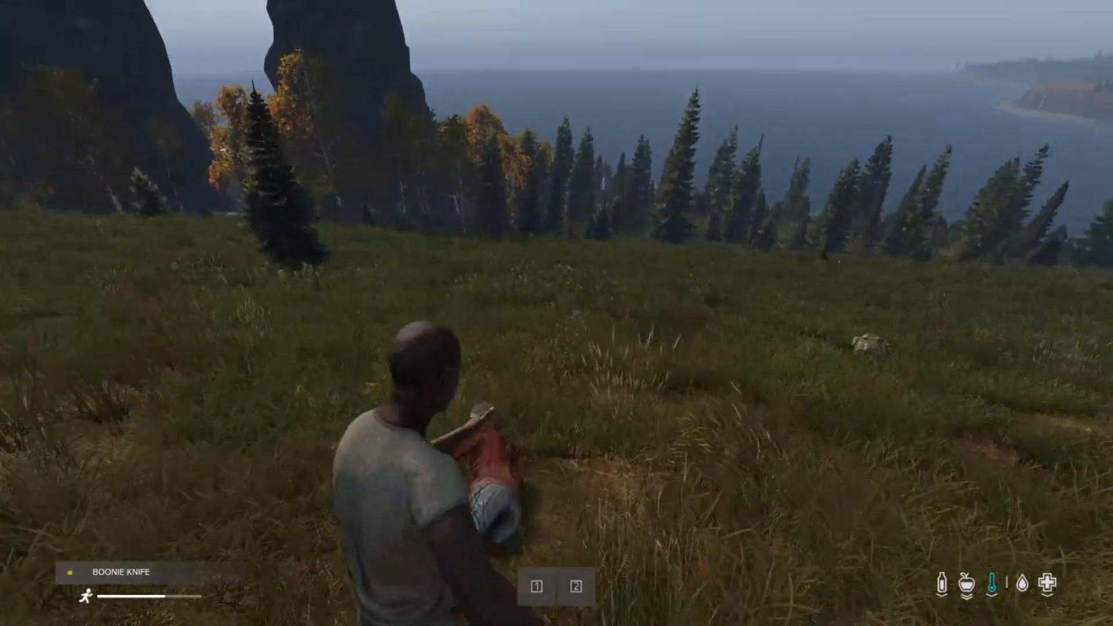
pyautogui.click(557, 313)
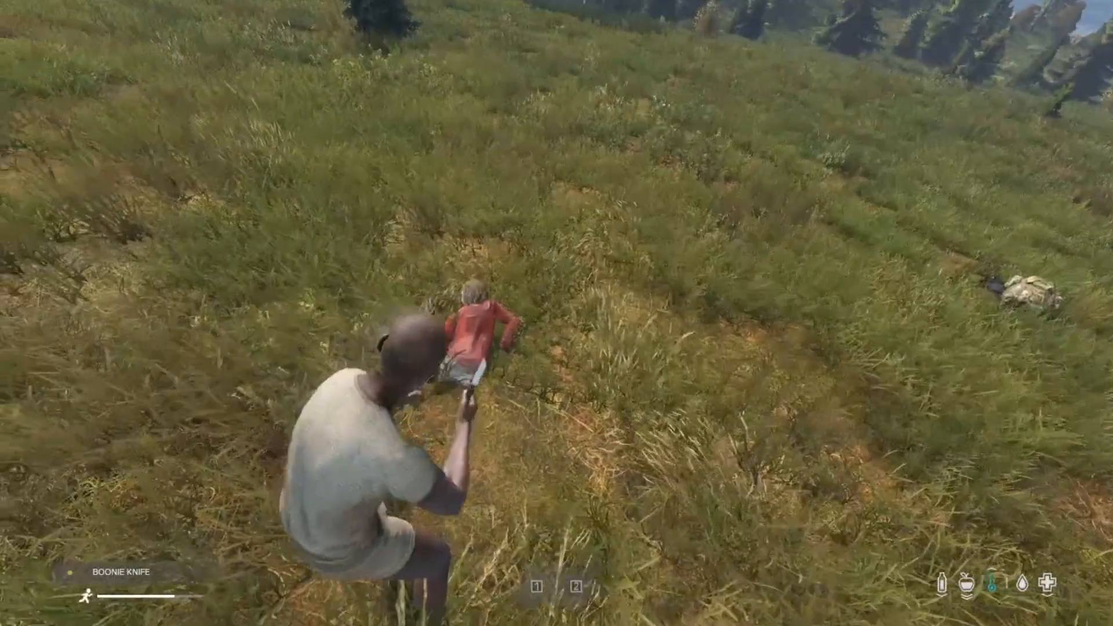
pyautogui.click(557, 313)
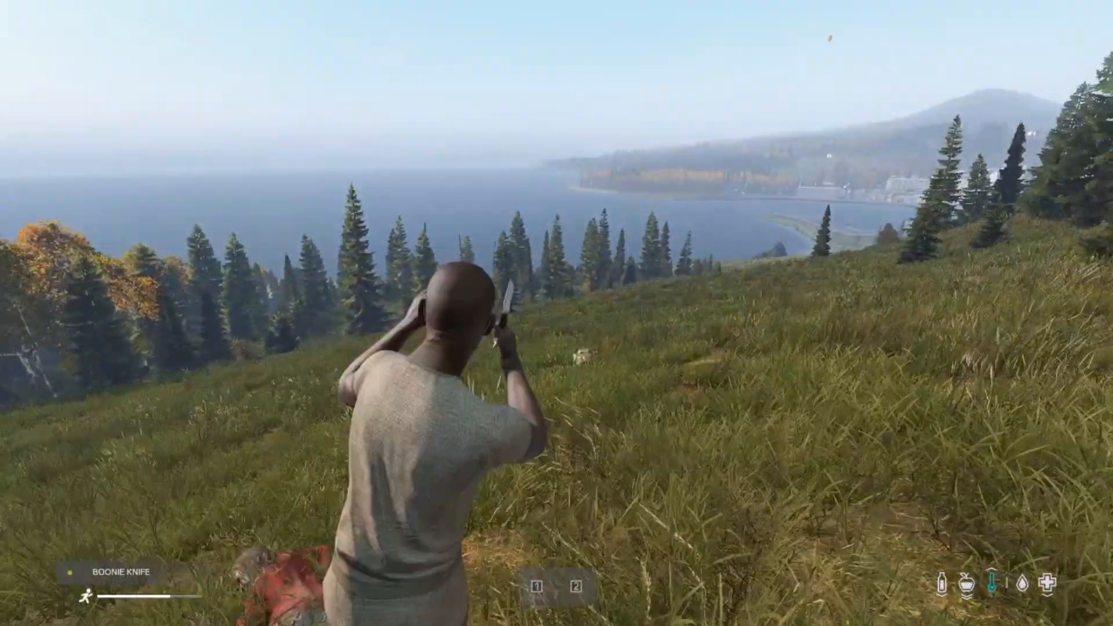